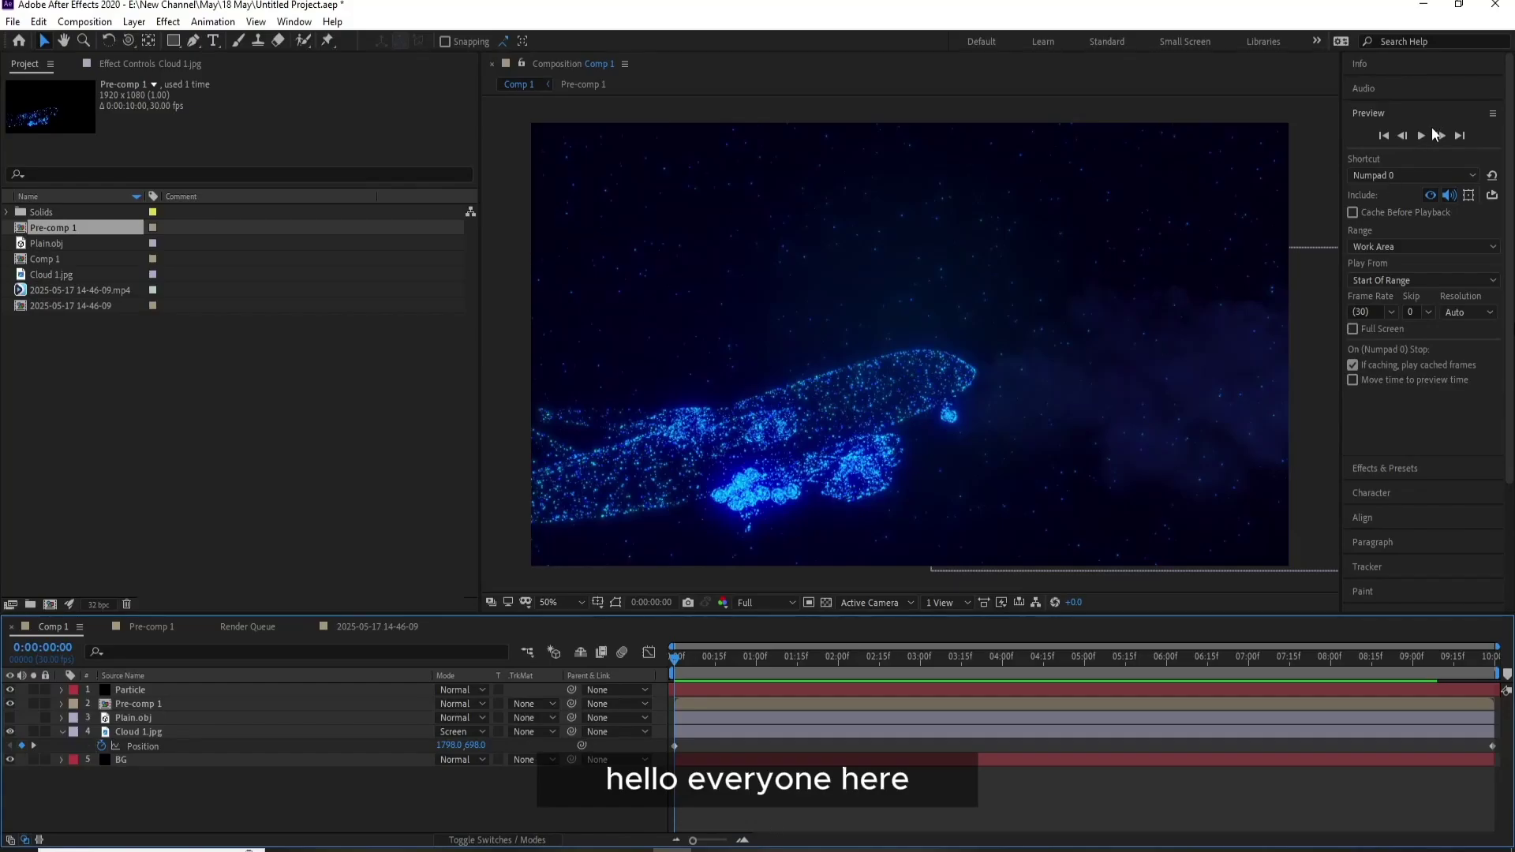
Step: Preview the finished animation, then create Comp 1 at 1920×1080, 30 fps, 10 seconds
{"action": "left_click", "coordinate": [1430, 135]}
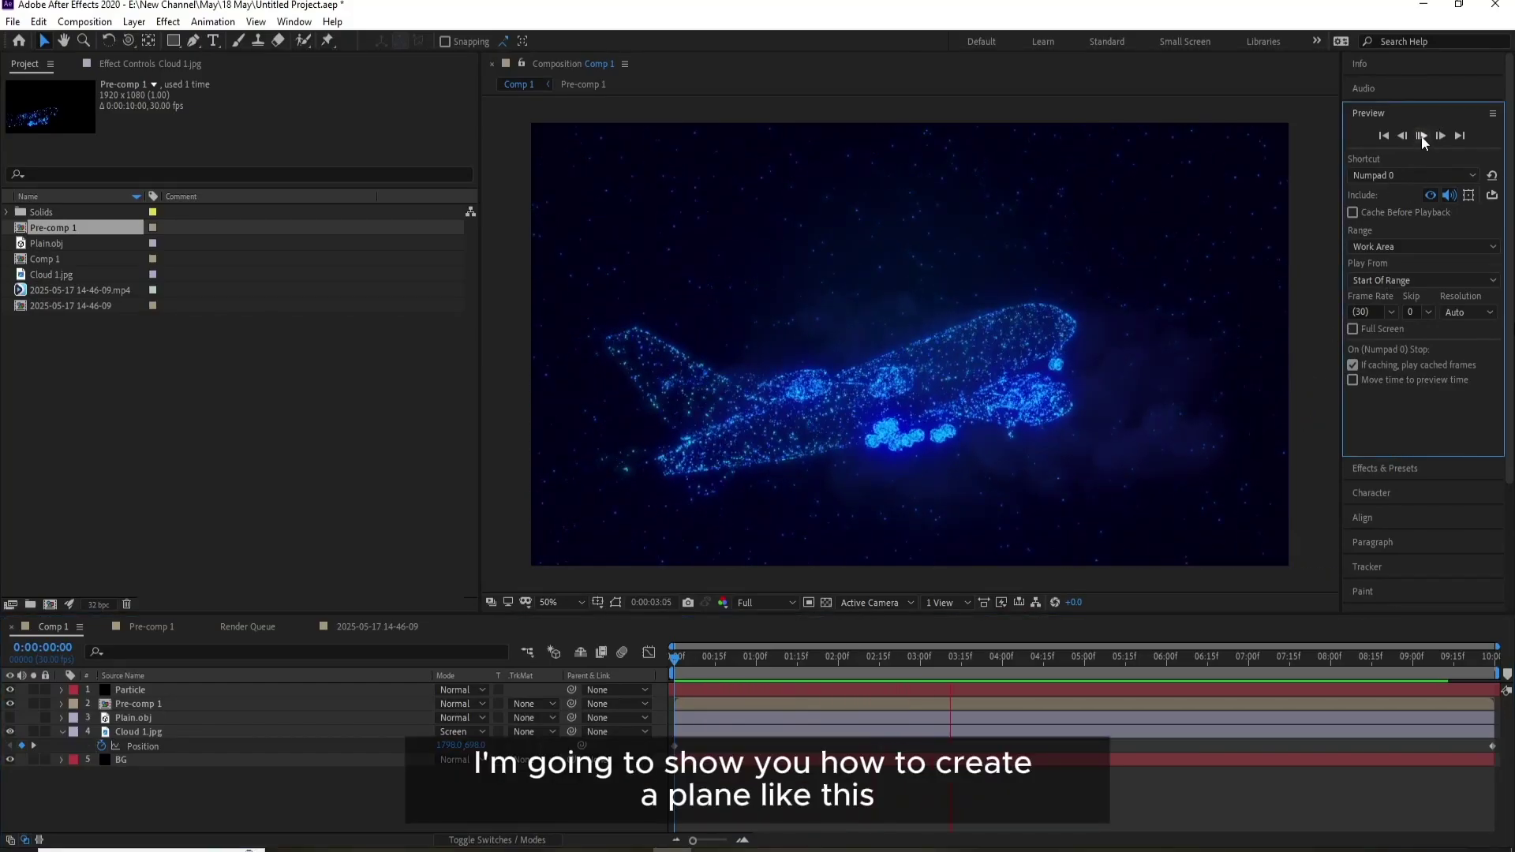
{"action": "left_click_drag", "start_coordinate": [941, 658], "coordinate": [871, 677]}
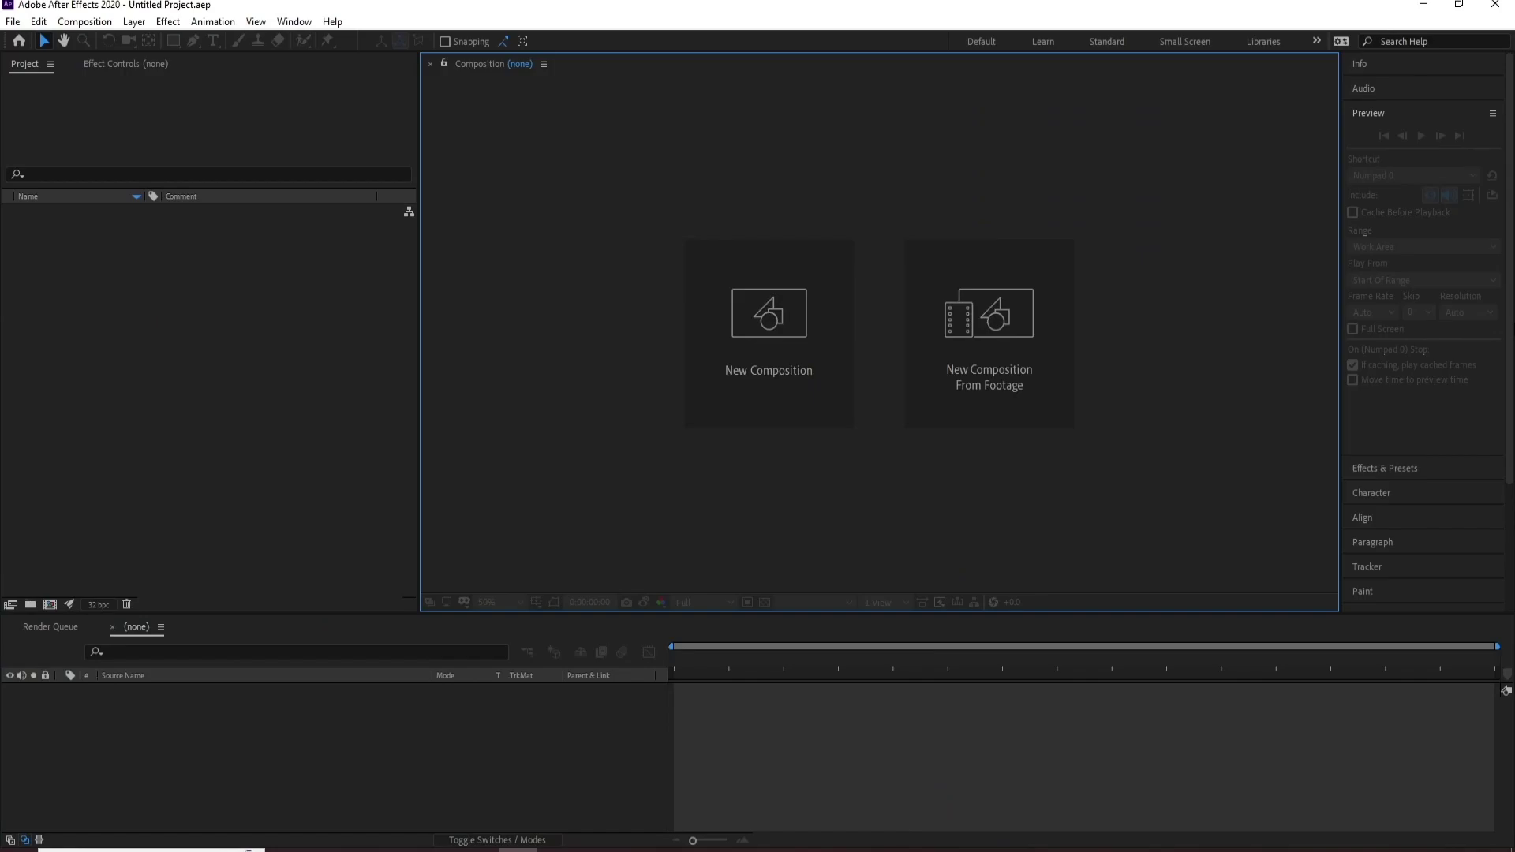
{"action": "left_click", "coordinate": [791, 369]}
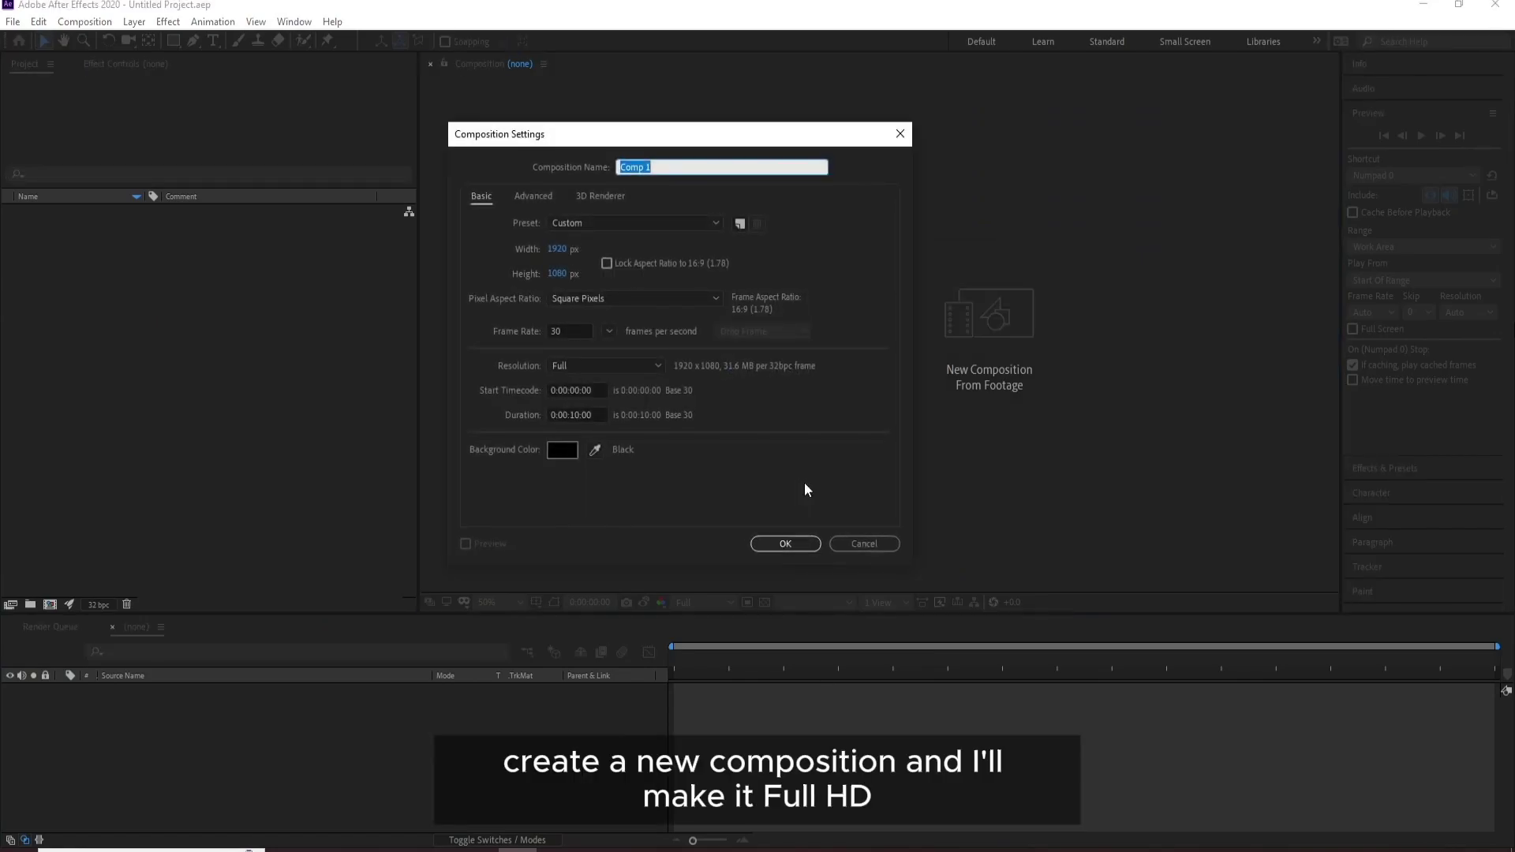
{"action": "left_click", "coordinate": [573, 332]}
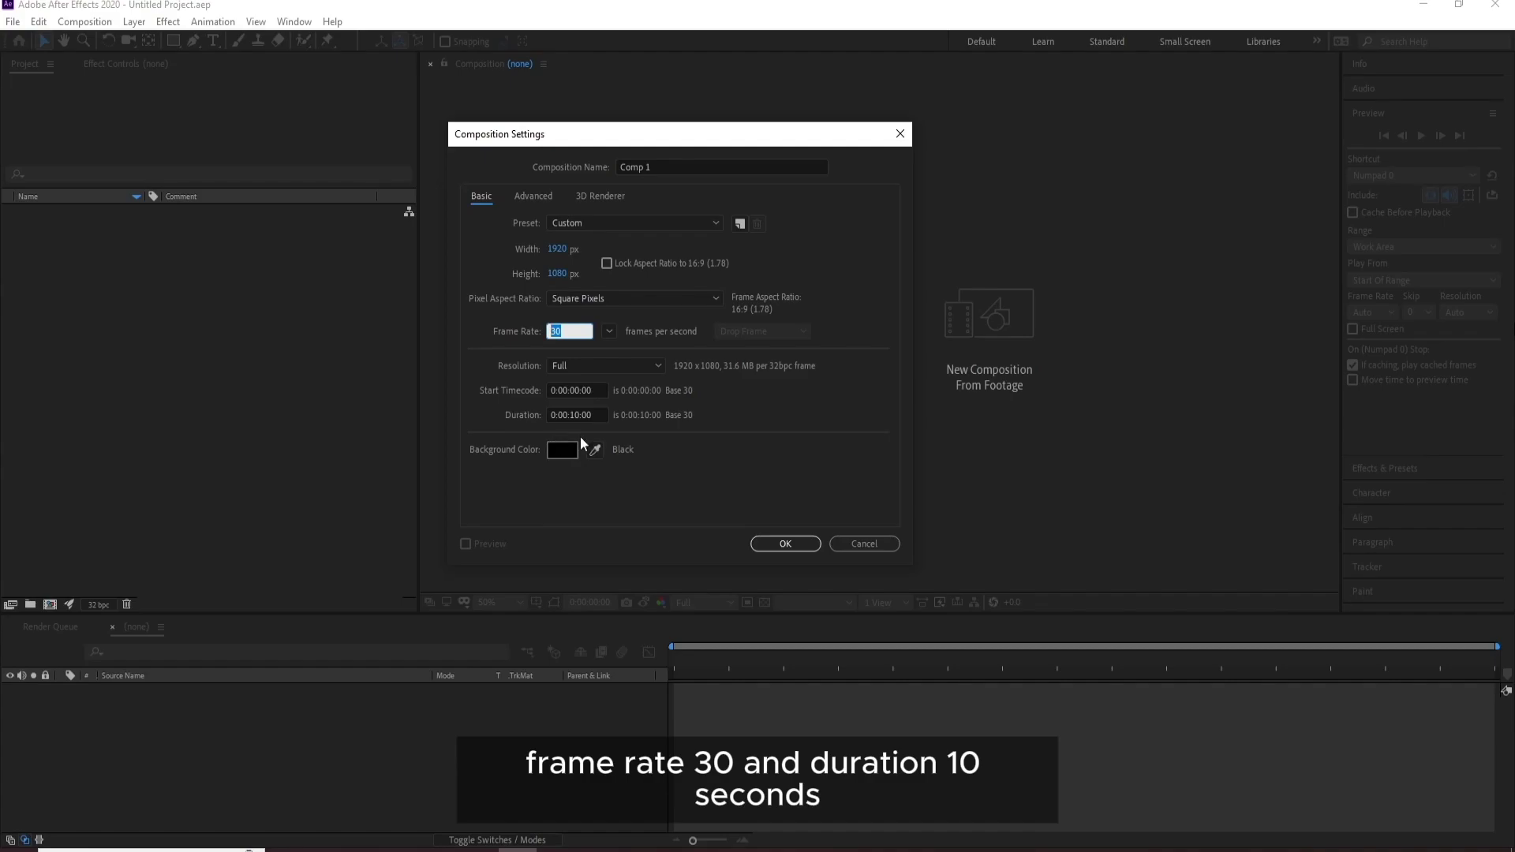
{"action": "left_click", "coordinate": [772, 549]}
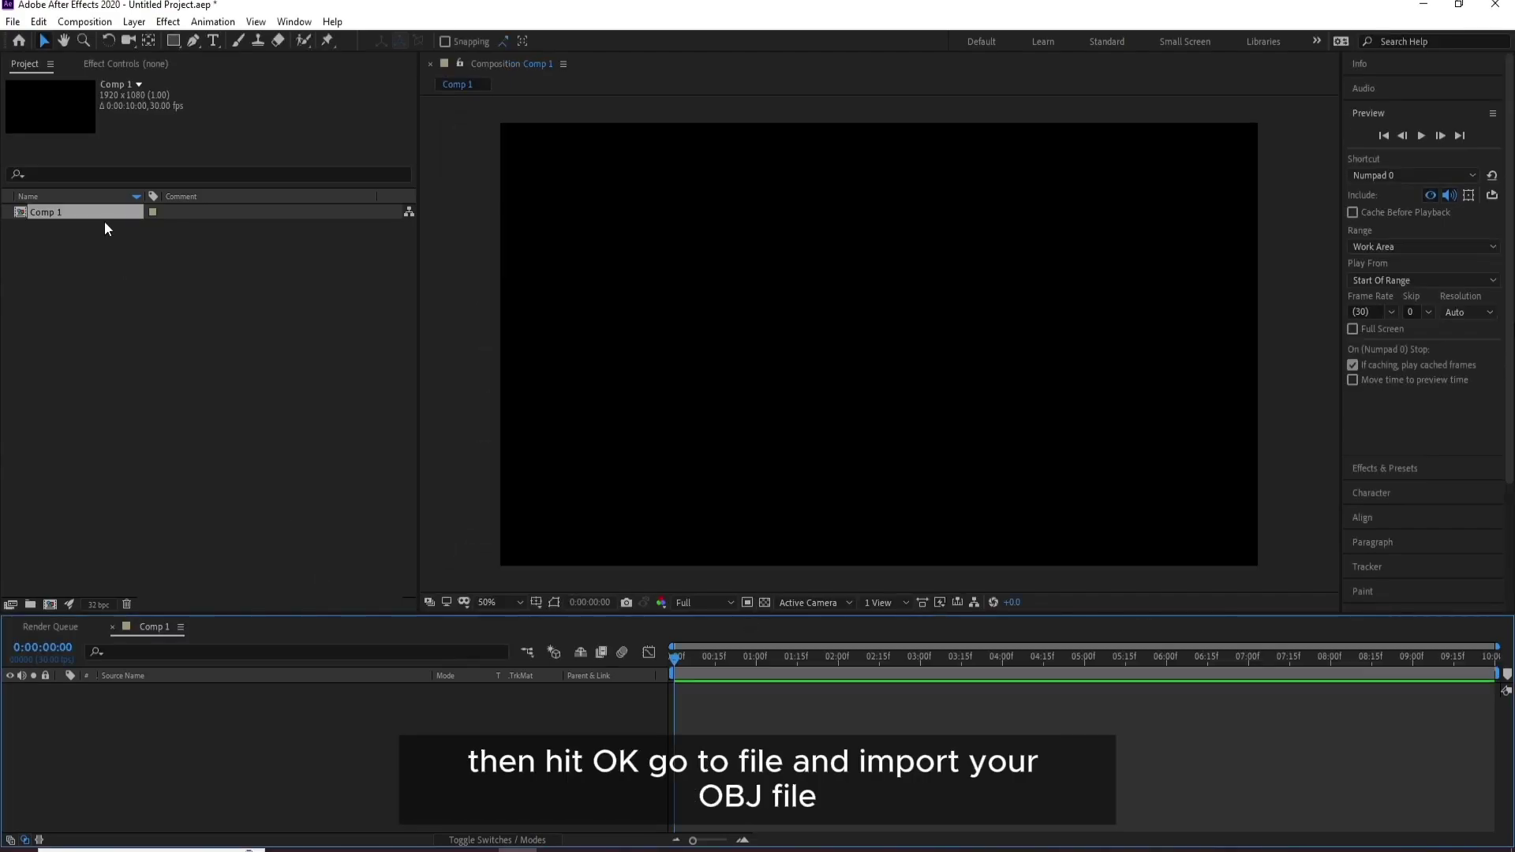
Step: Import Plain.obj, place it as a layer in Comp 1, and hide it
{"action": "left_click", "coordinate": [13, 22]}
{"action": "mouse_move", "coordinate": [101, 253]}
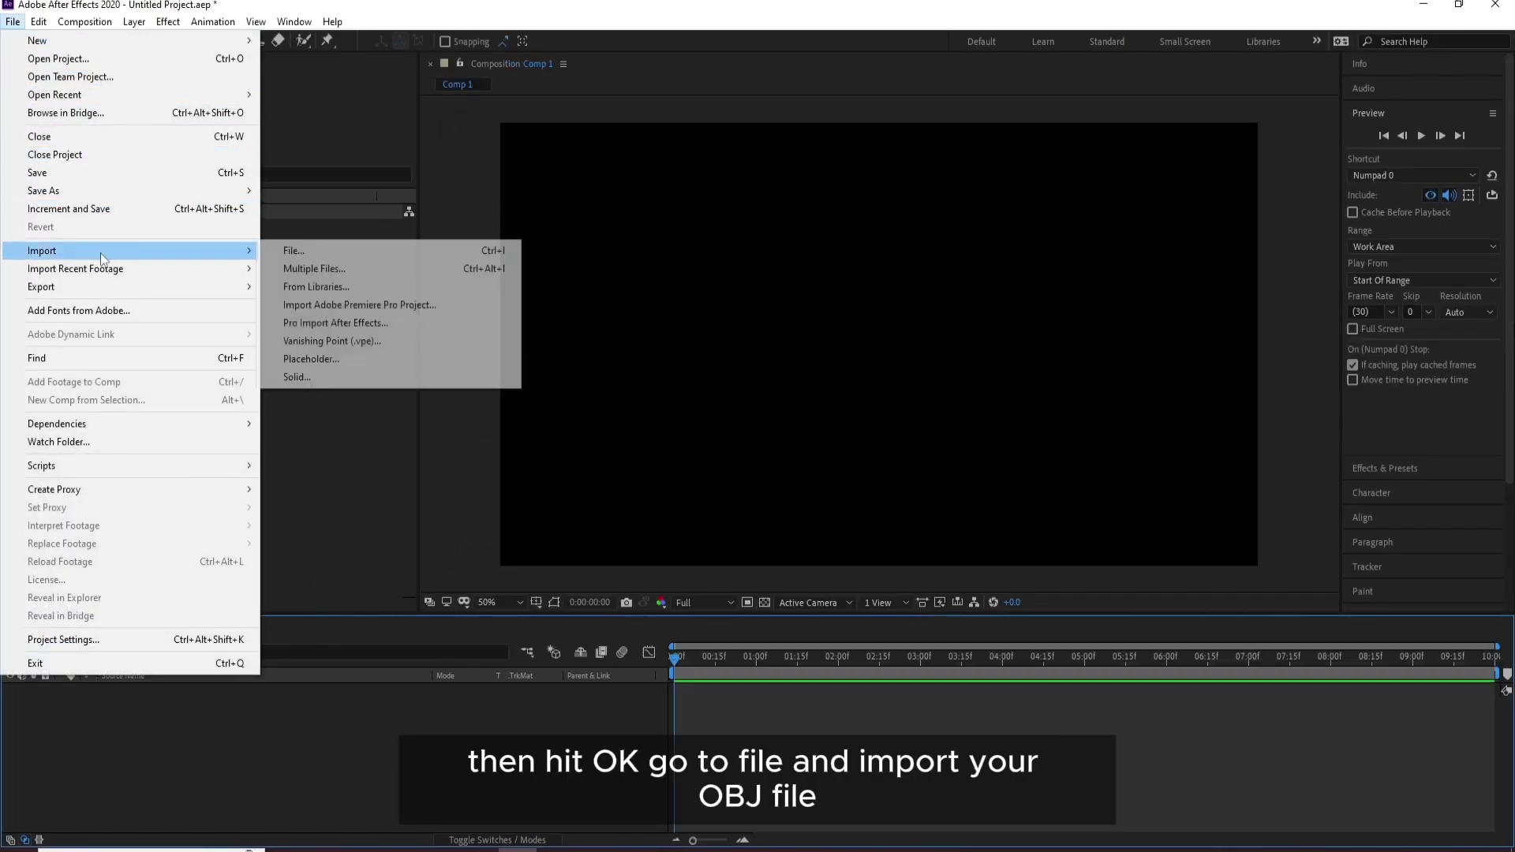
{"action": "left_click", "coordinate": [269, 253]}
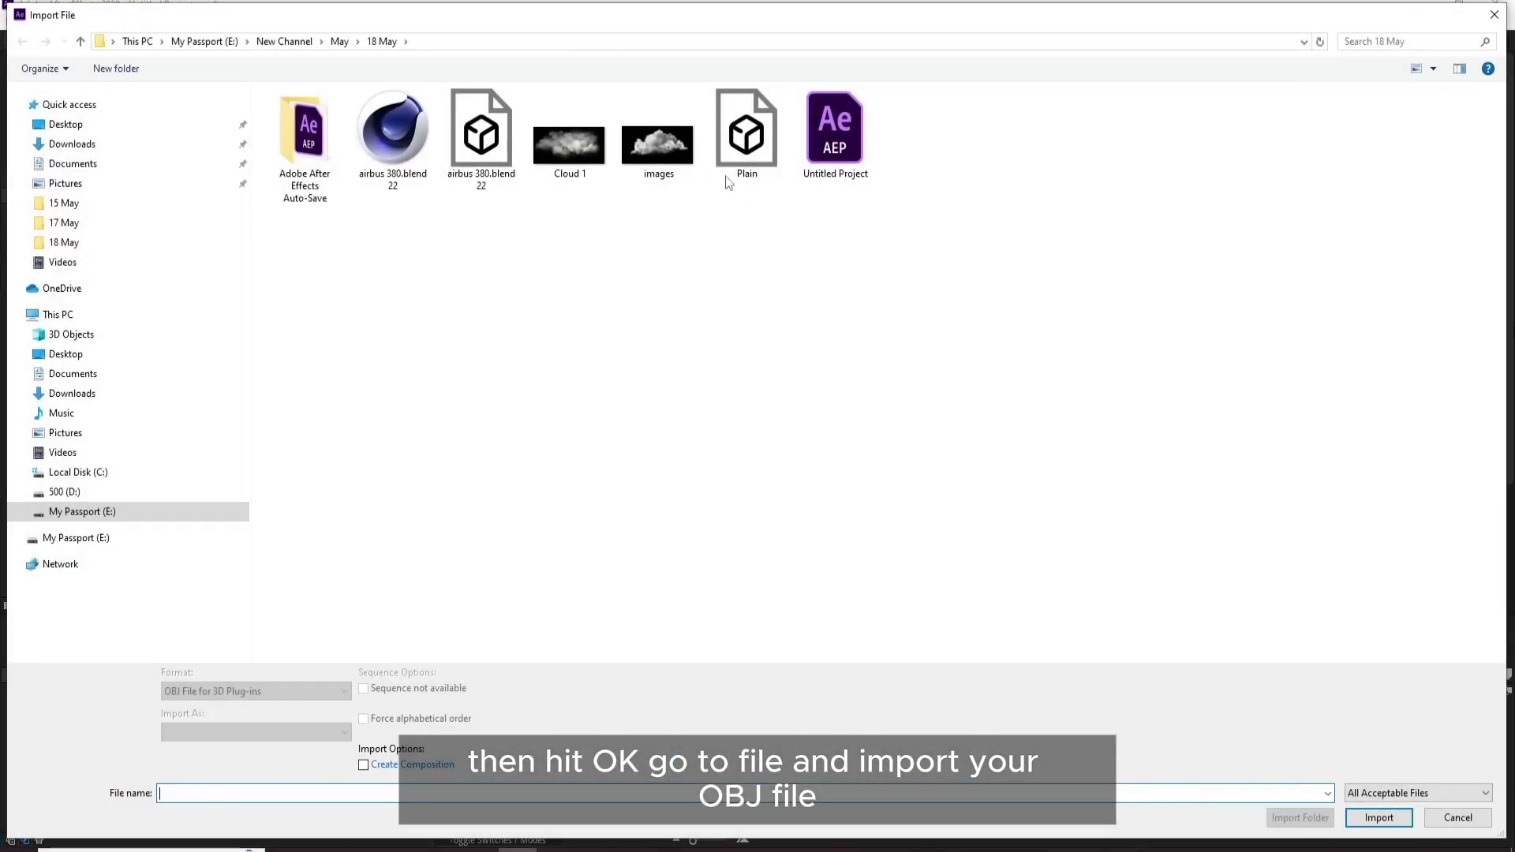
{"action": "left_click", "coordinate": [737, 142]}
{"action": "double_click", "coordinate": [738, 142]}
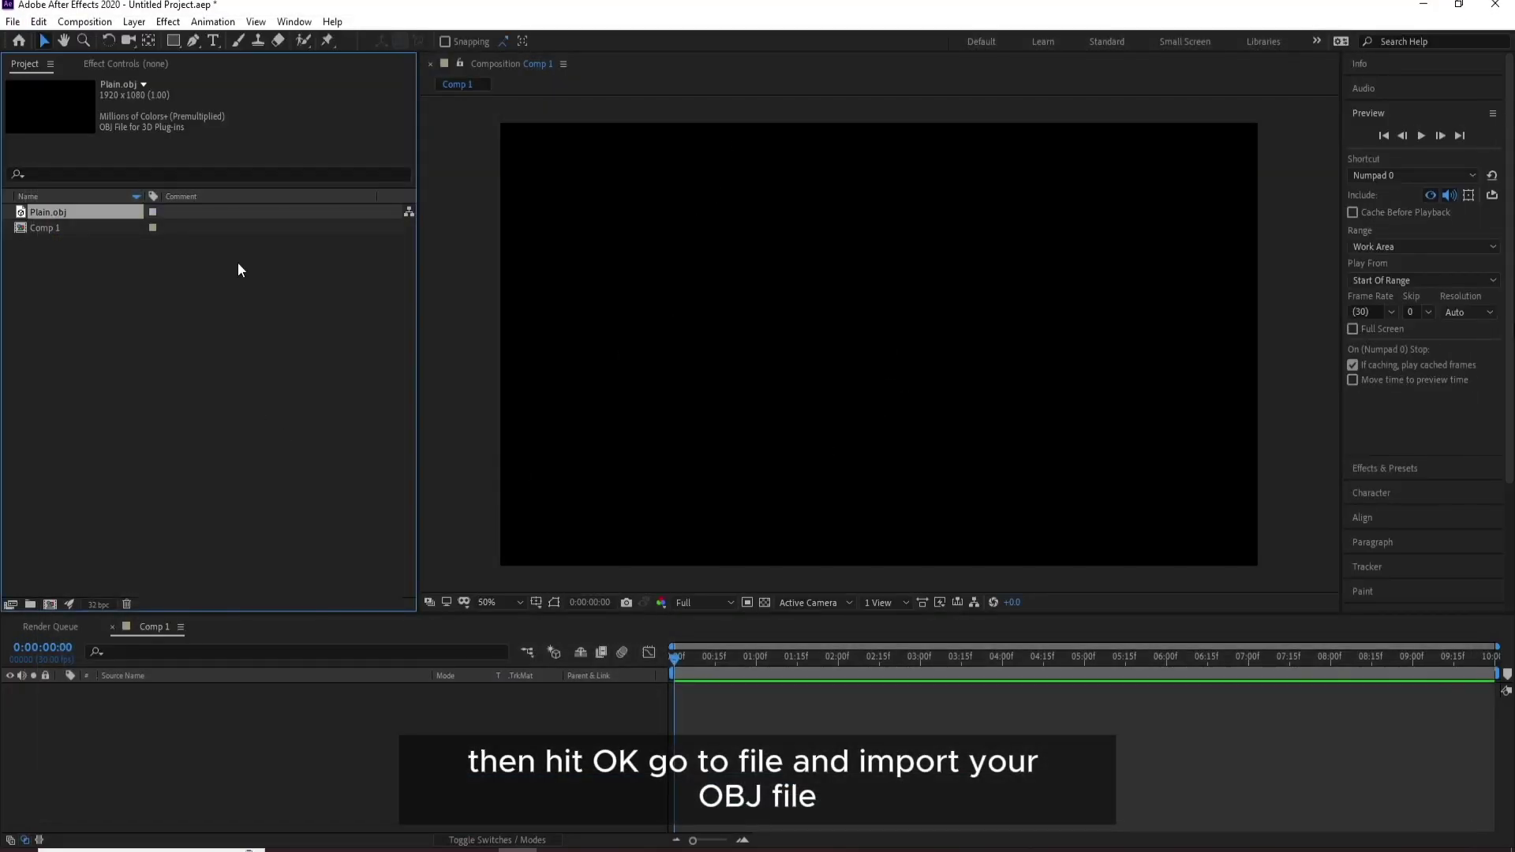
{"action": "left_click_drag", "start_coordinate": [71, 216], "coordinate": [163, 721]}
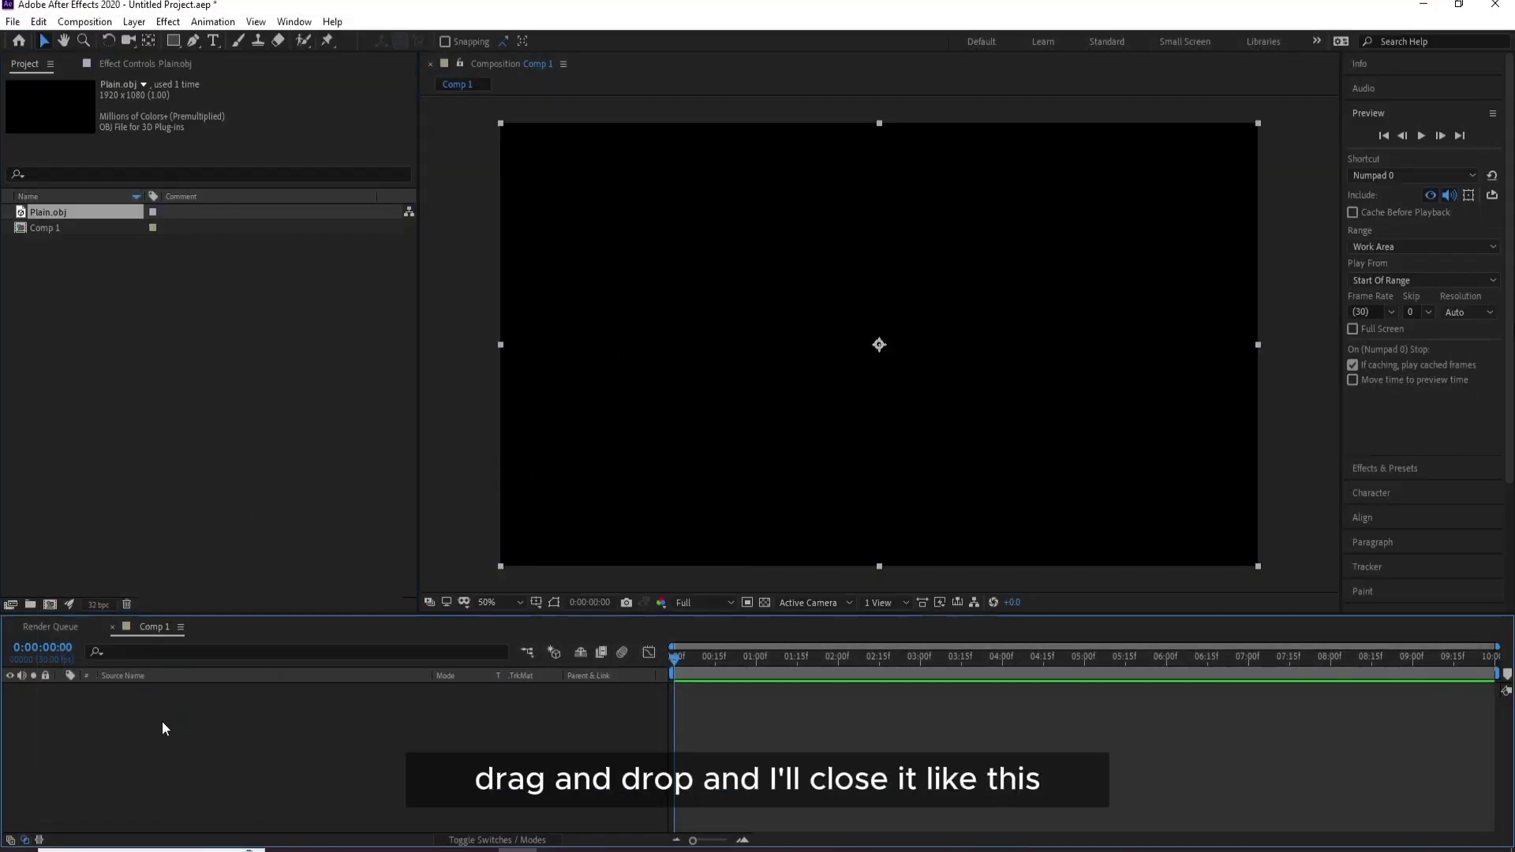
{"action": "left_click", "coordinate": [10, 691]}
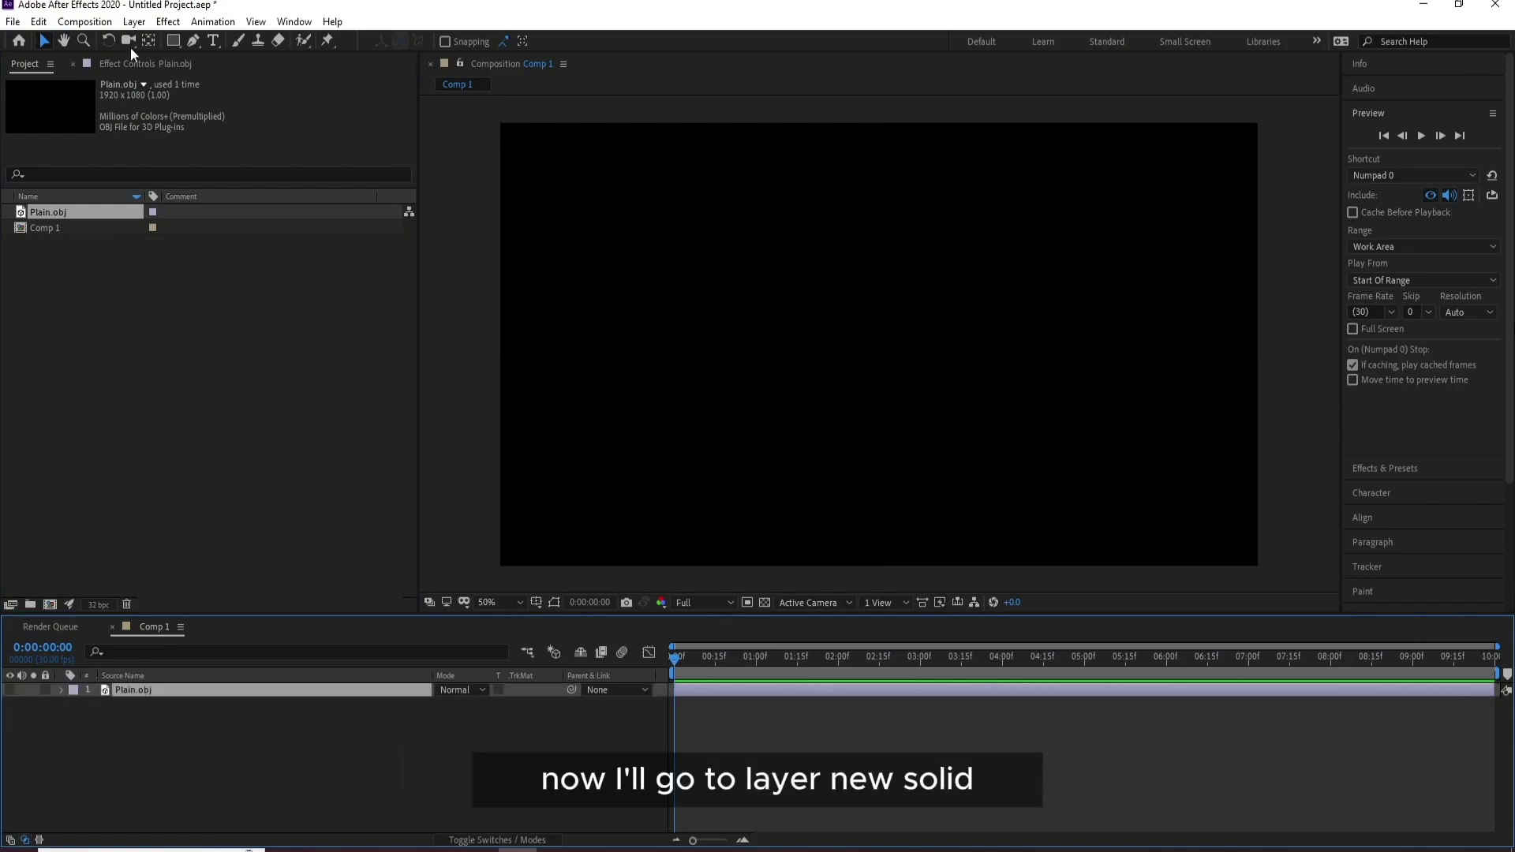
Step: Cancel an accidental Light layer and add a 1920×1080 solid named Particle
{"action": "left_click", "coordinate": [134, 22]}
{"action": "mouse_move", "coordinate": [150, 37]}
{"action": "left_click", "coordinate": [391, 70]}
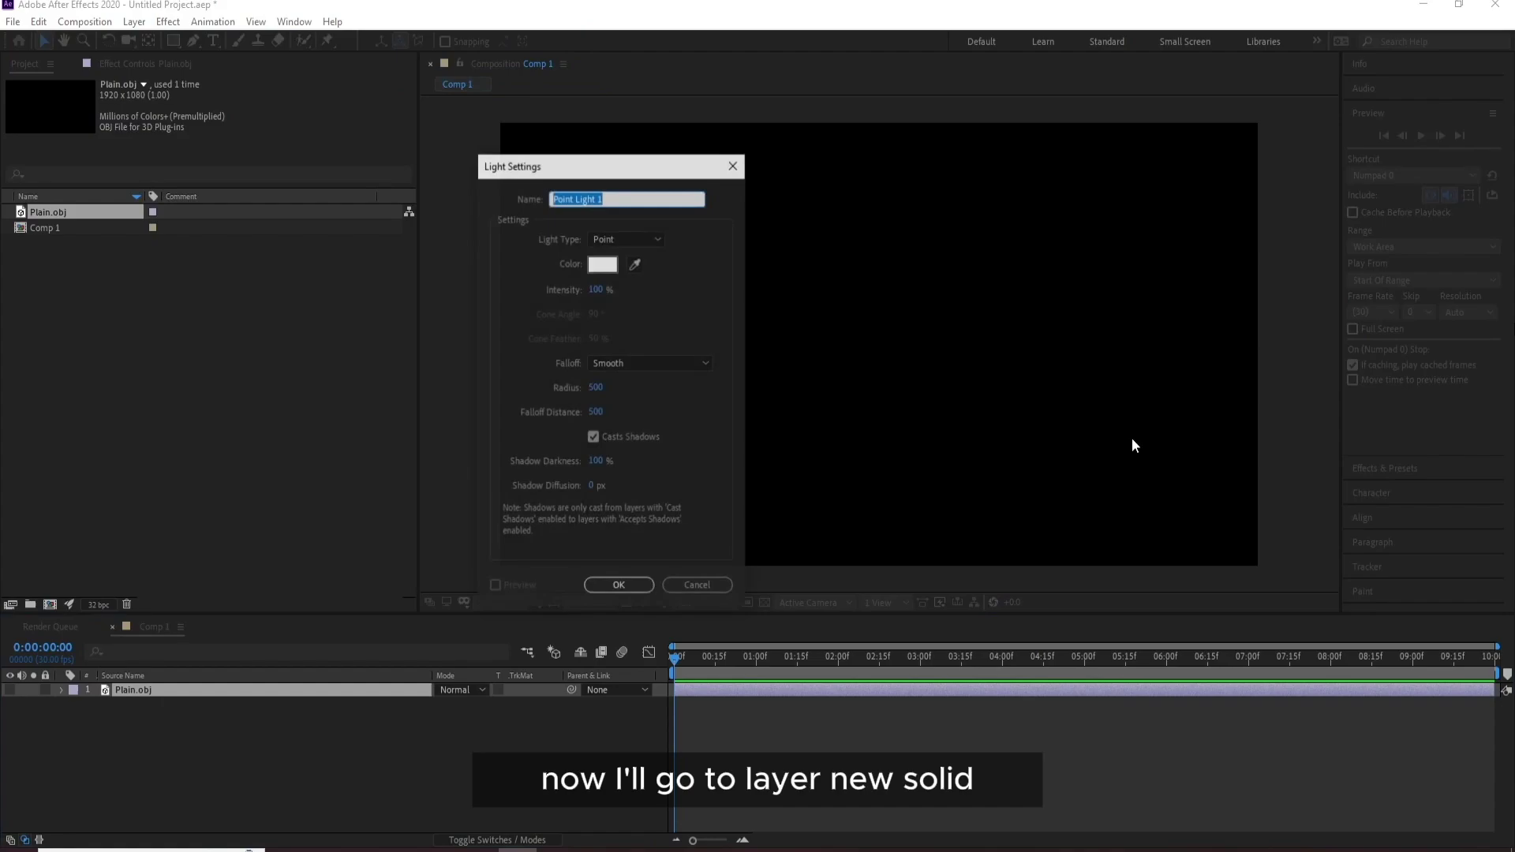
{"action": "left_click", "coordinate": [676, 586]}
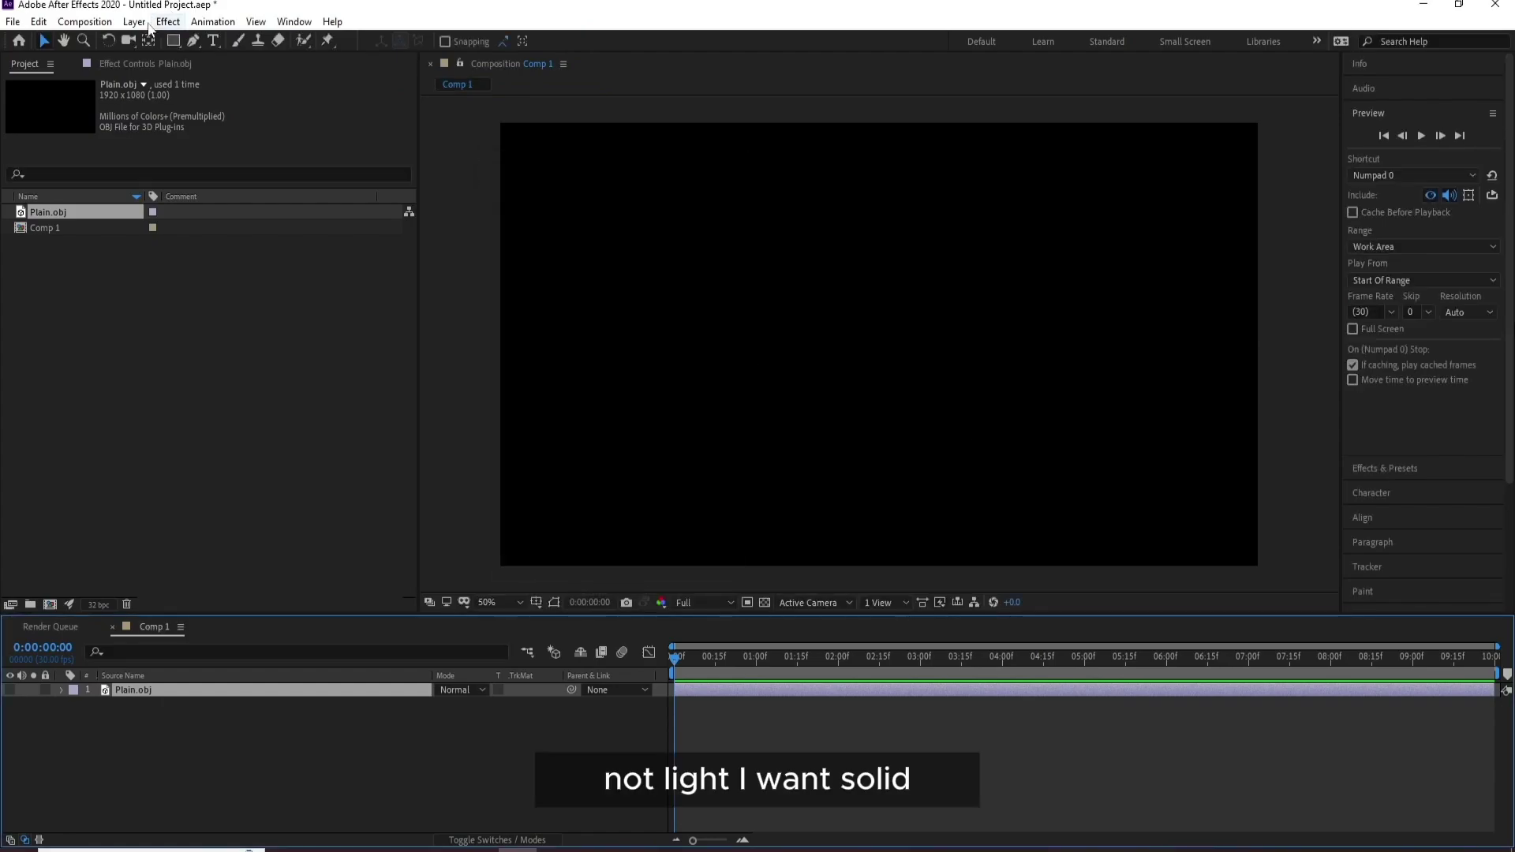
{"action": "left_click", "coordinate": [134, 22]}
{"action": "mouse_move", "coordinate": [150, 37]}
{"action": "left_click", "coordinate": [405, 59]}
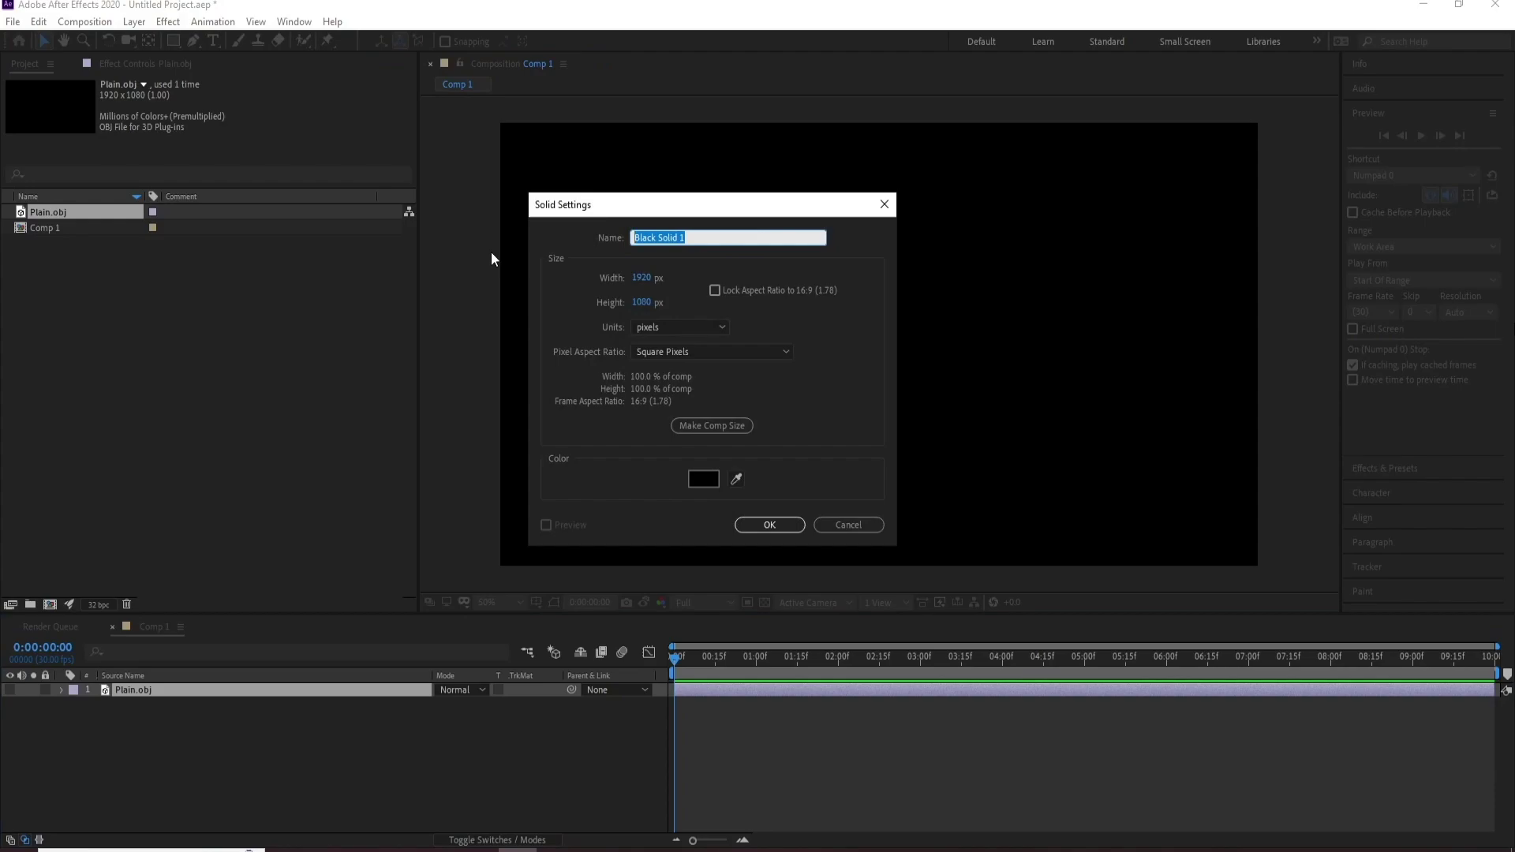
{"action": "type", "text": "Particle"}
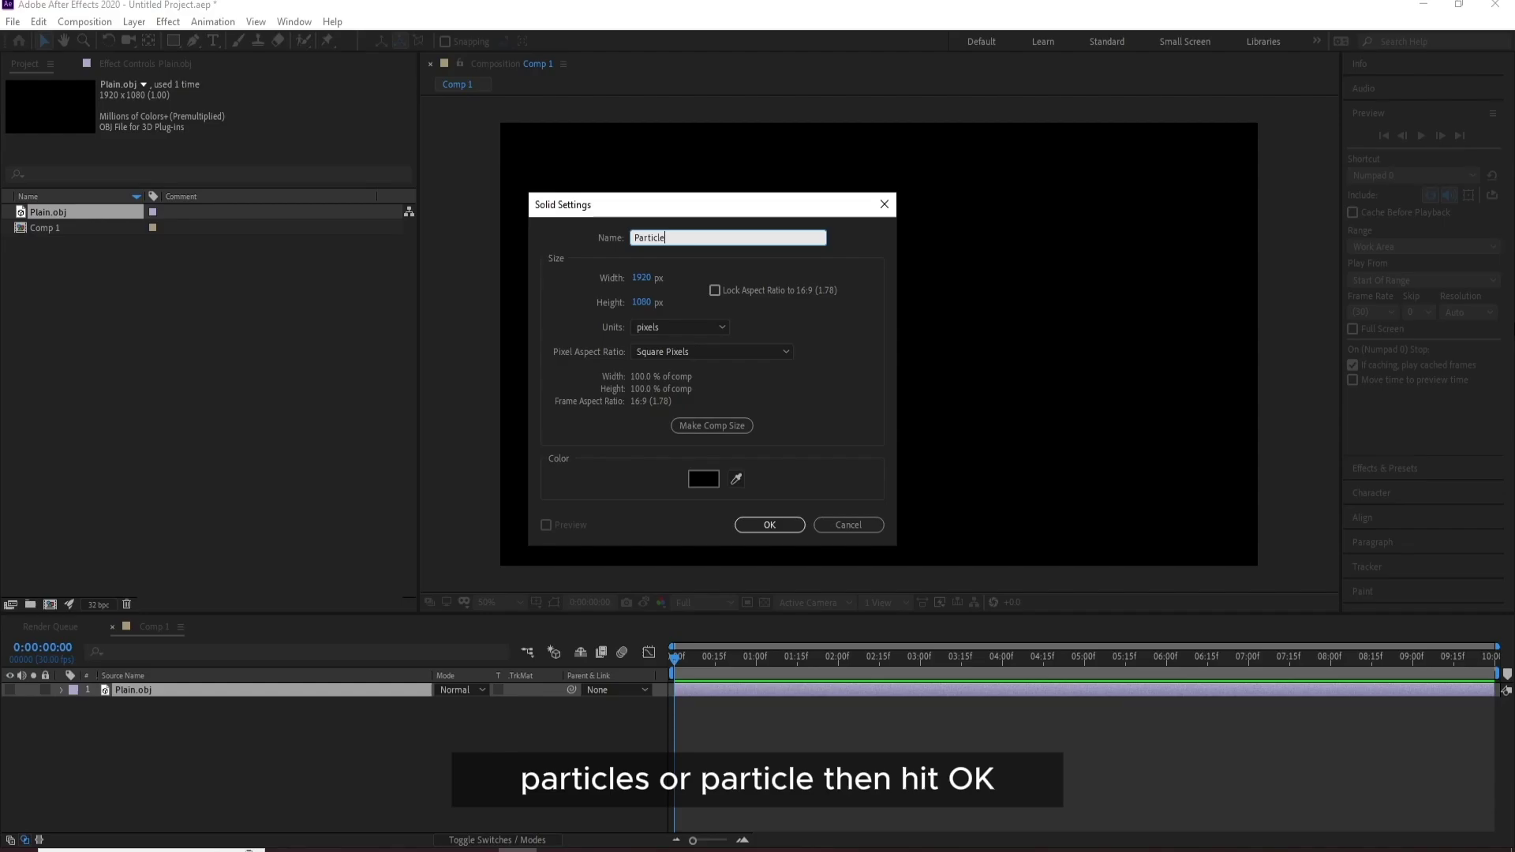
{"action": "key", "text": "Return"}
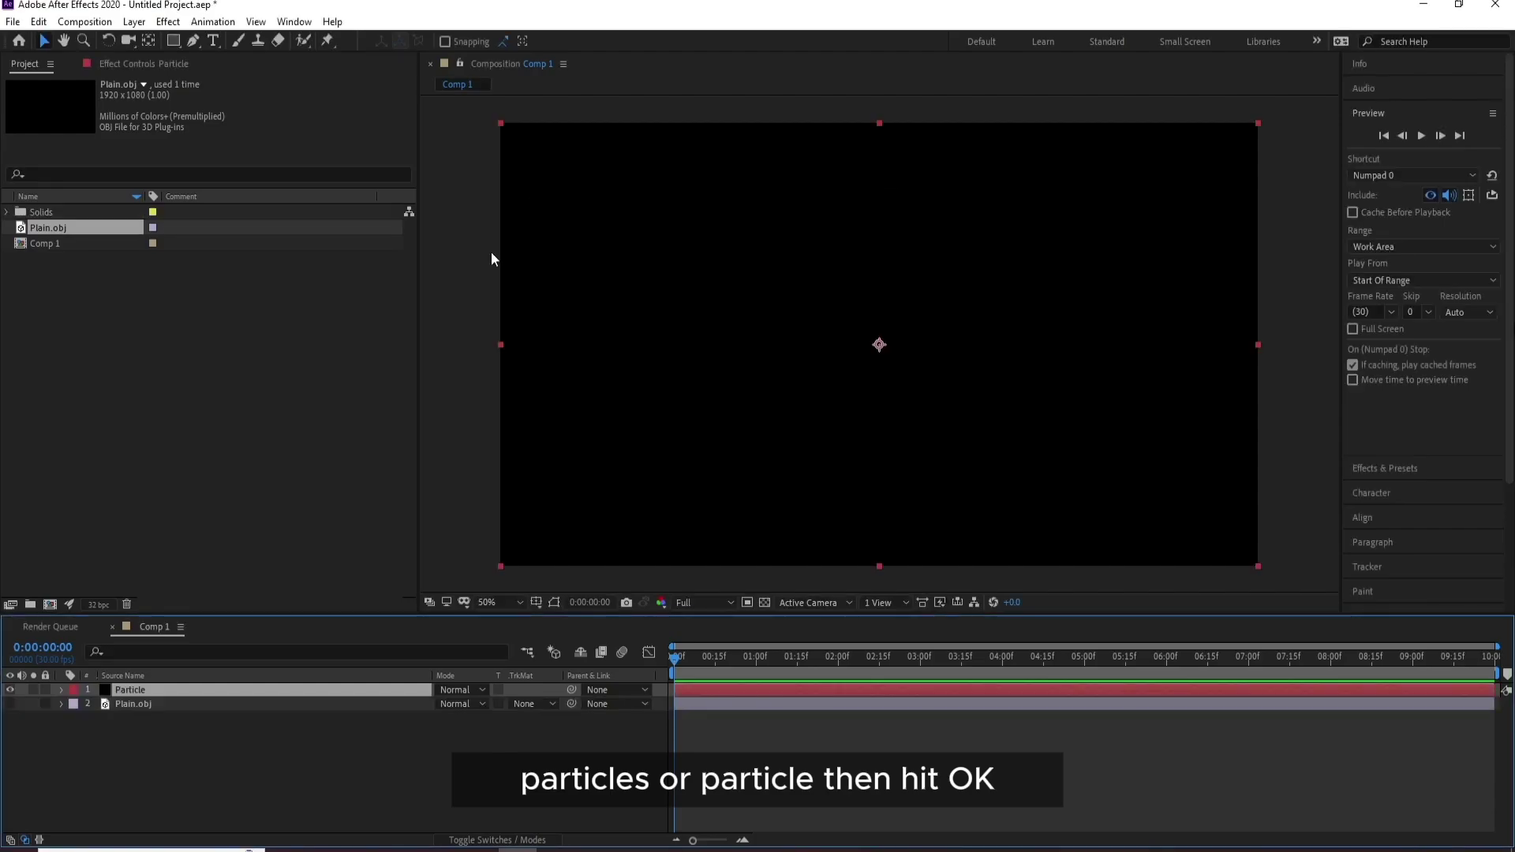
Step: Apply Trapcode Particular to the Particle solid and move the time to 0:00:04:26
{"action": "left_click", "coordinate": [167, 22]}
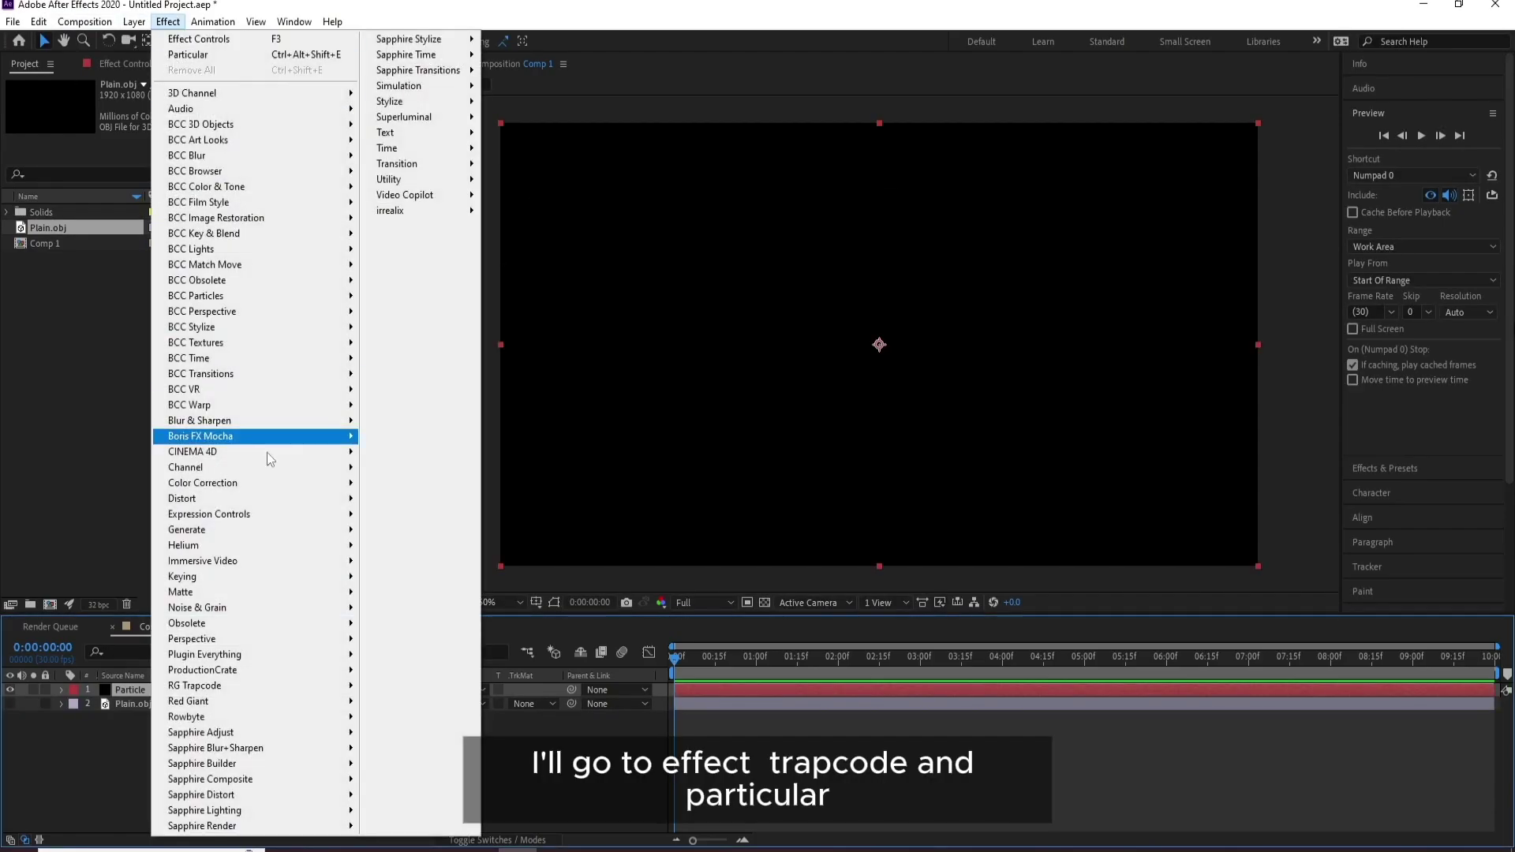
{"action": "mouse_move", "coordinate": [265, 686]}
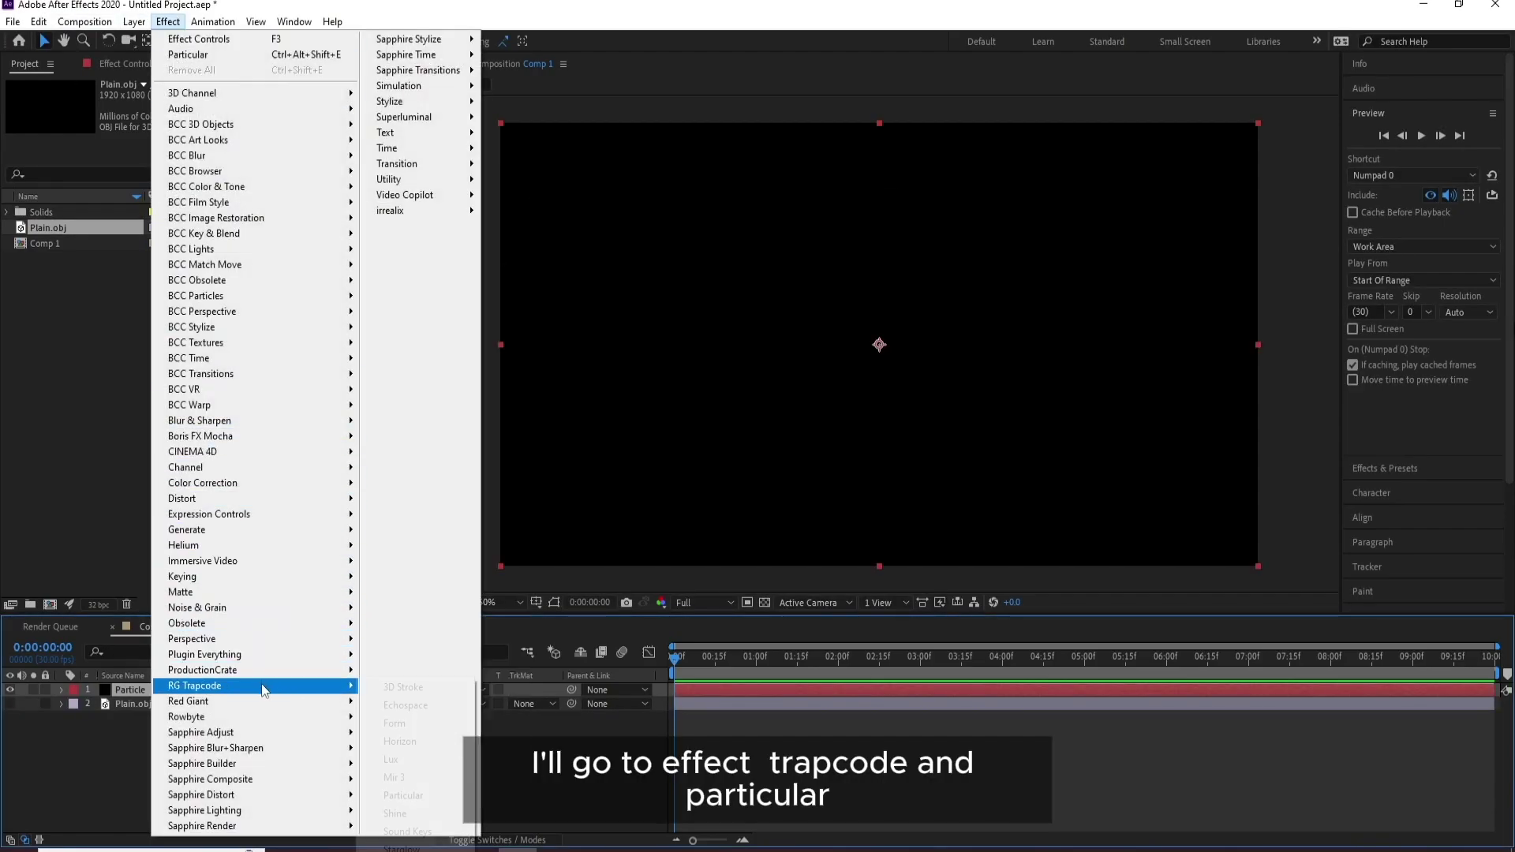
{"action": "left_click", "coordinate": [418, 793]}
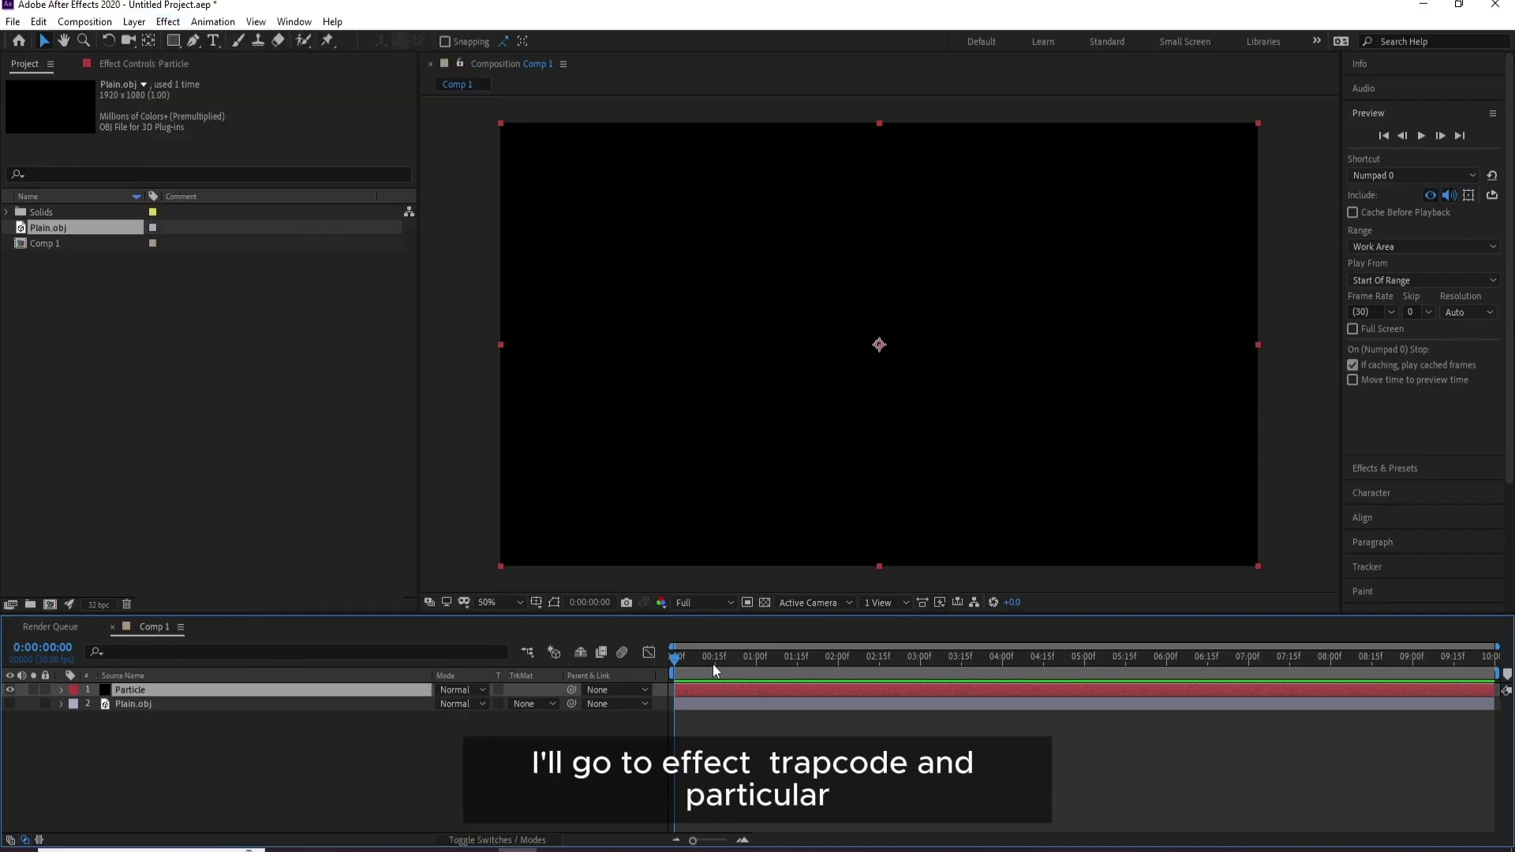
{"action": "left_click", "coordinate": [732, 654]}
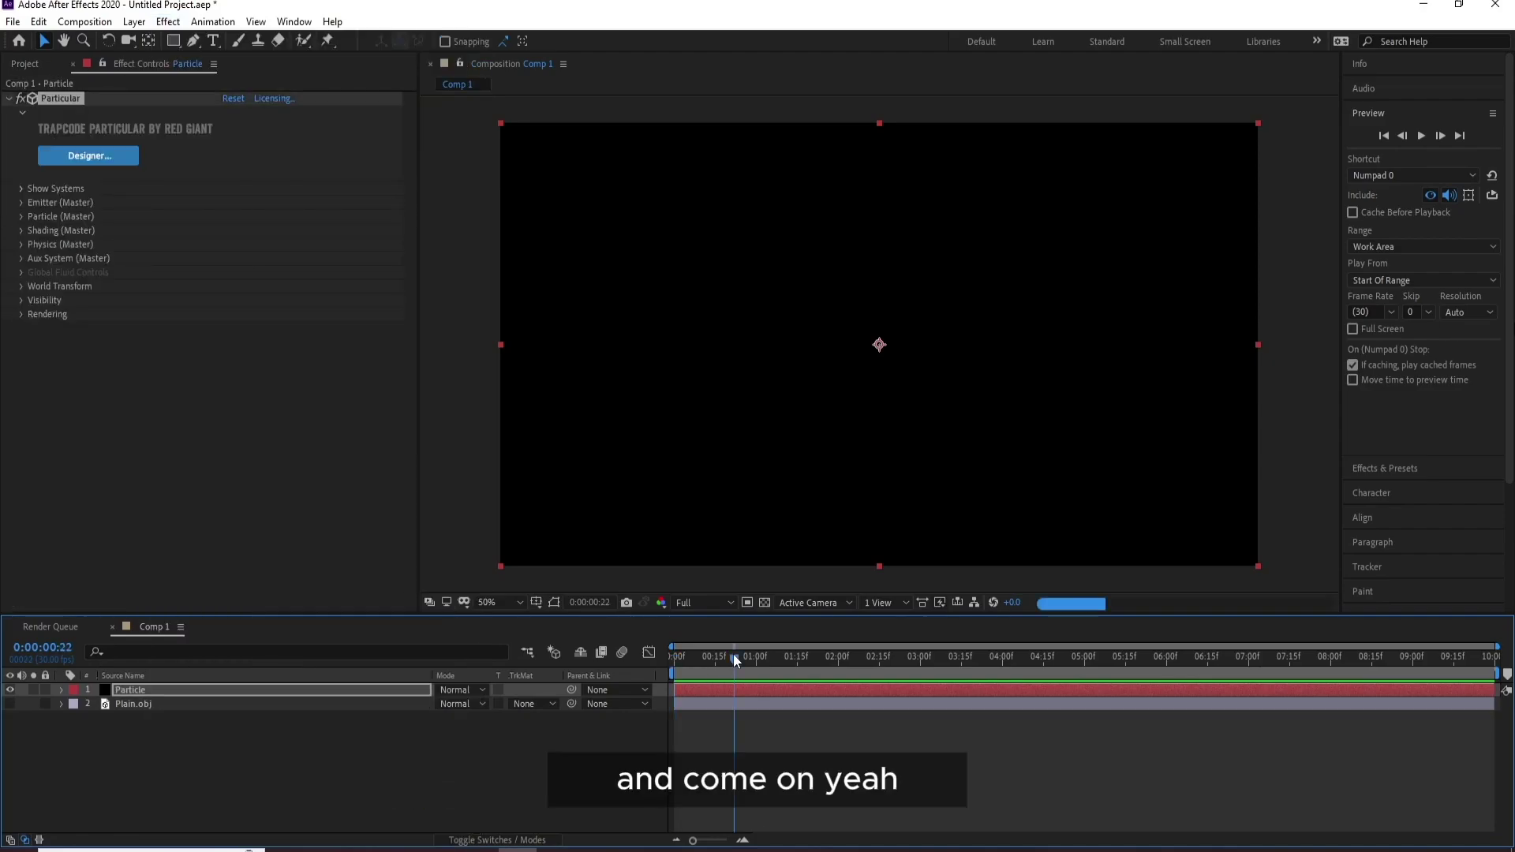
{"action": "left_click_drag", "start_coordinate": [732, 655], "coordinate": [1073, 655]}
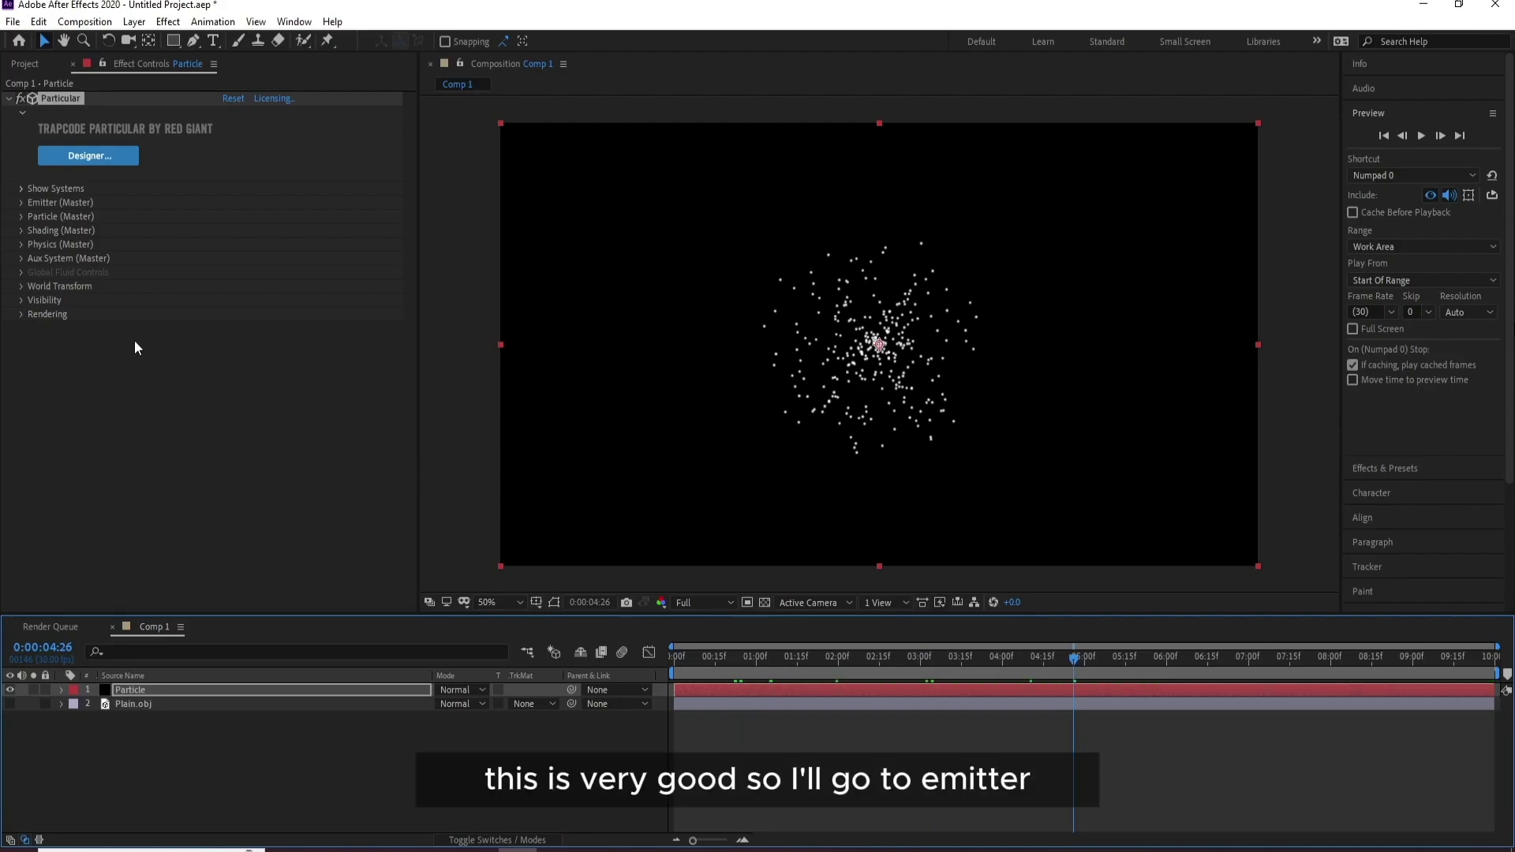
Step: Set Particular's Emitter Type to OBJ Model with 2. Plain.obj as its 3D model
{"action": "left_click", "coordinate": [22, 202]}
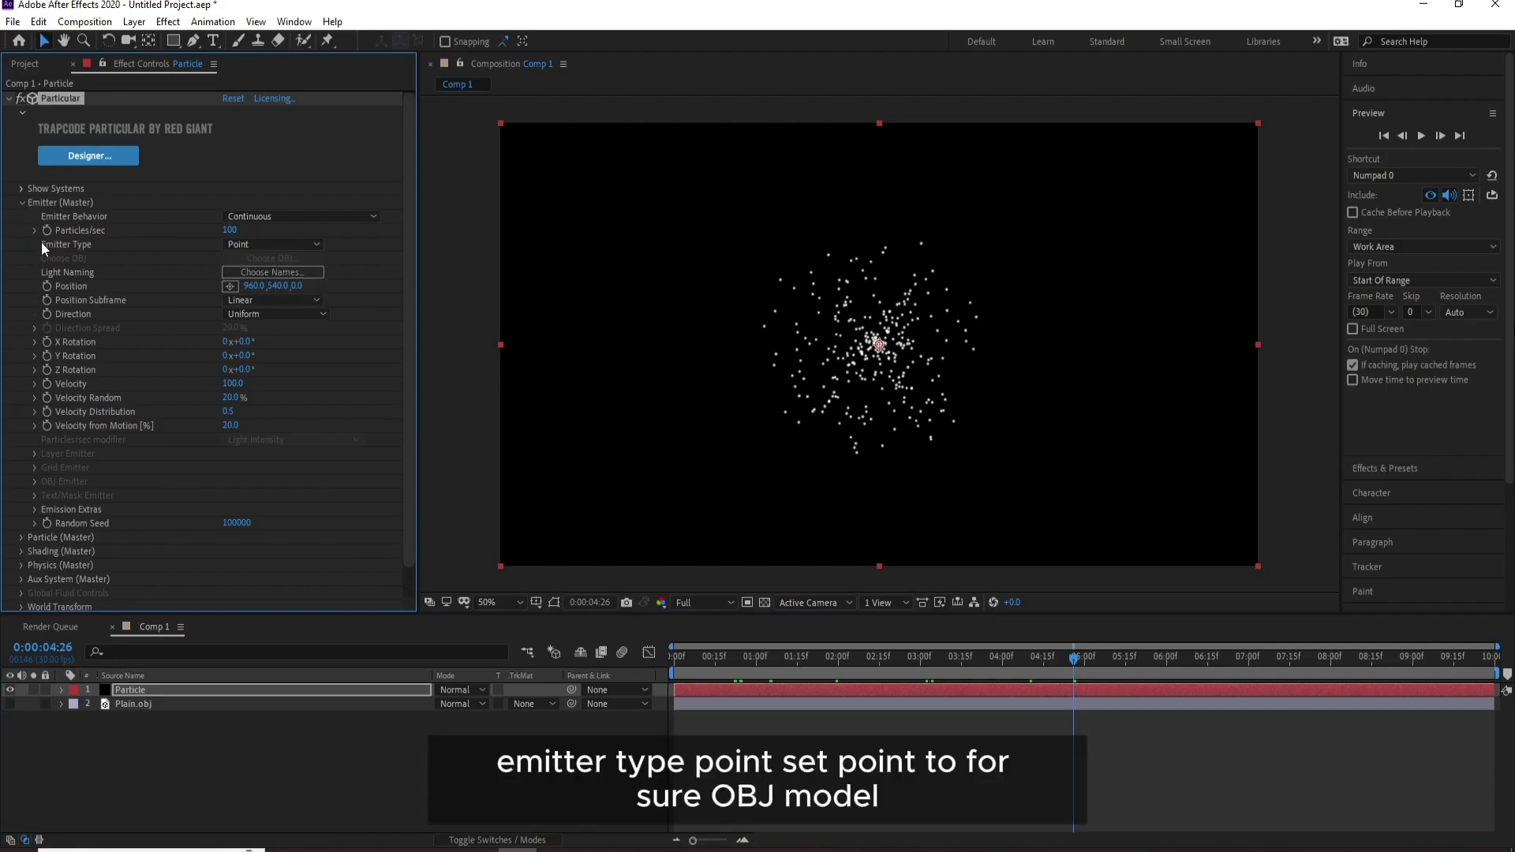
{"action": "left_click", "coordinate": [246, 244]}
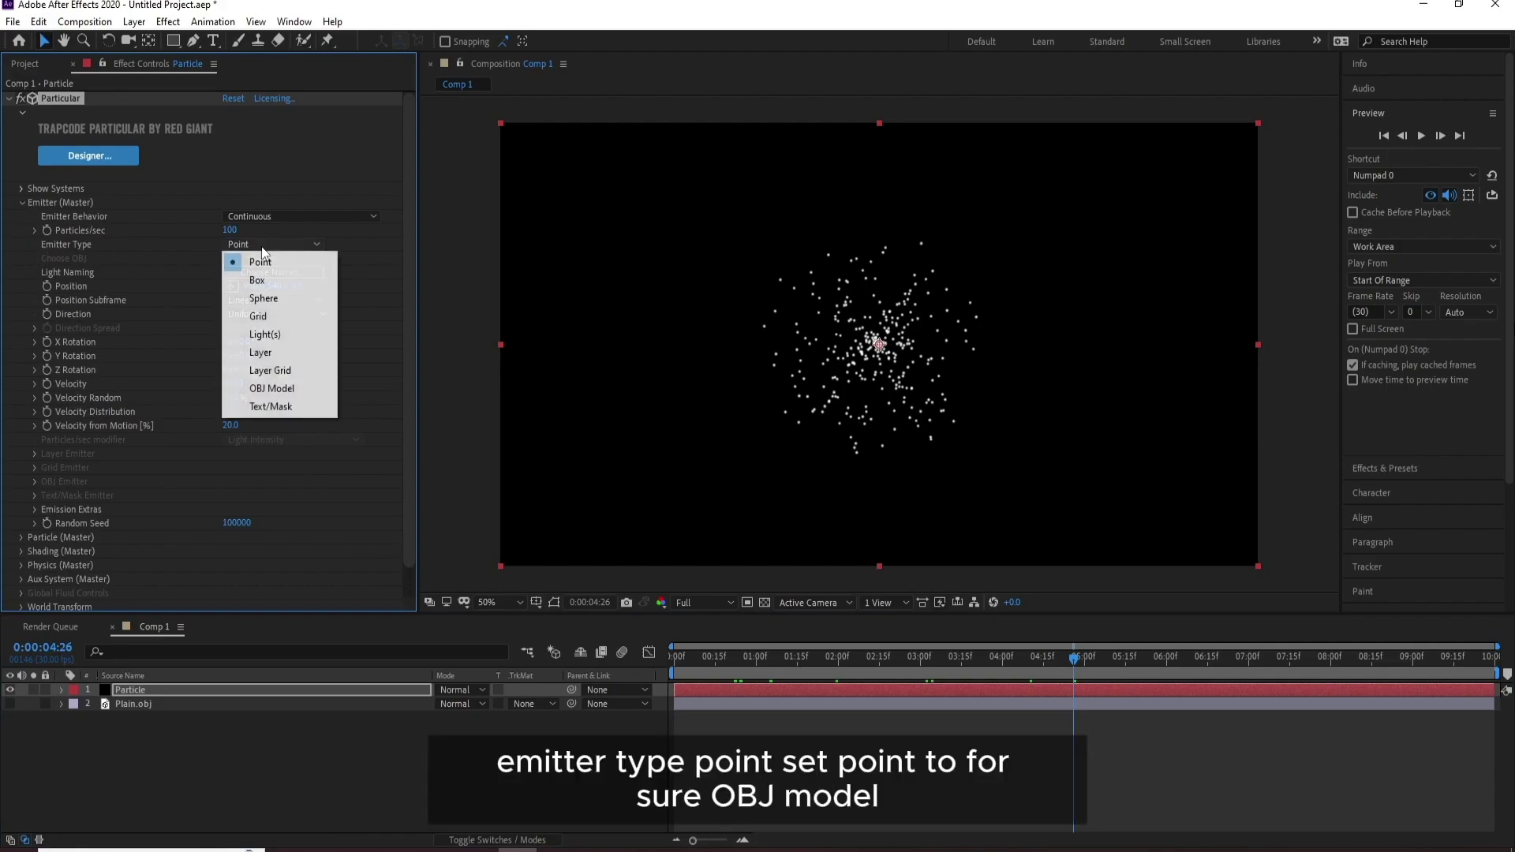
{"action": "left_click", "coordinate": [298, 391]}
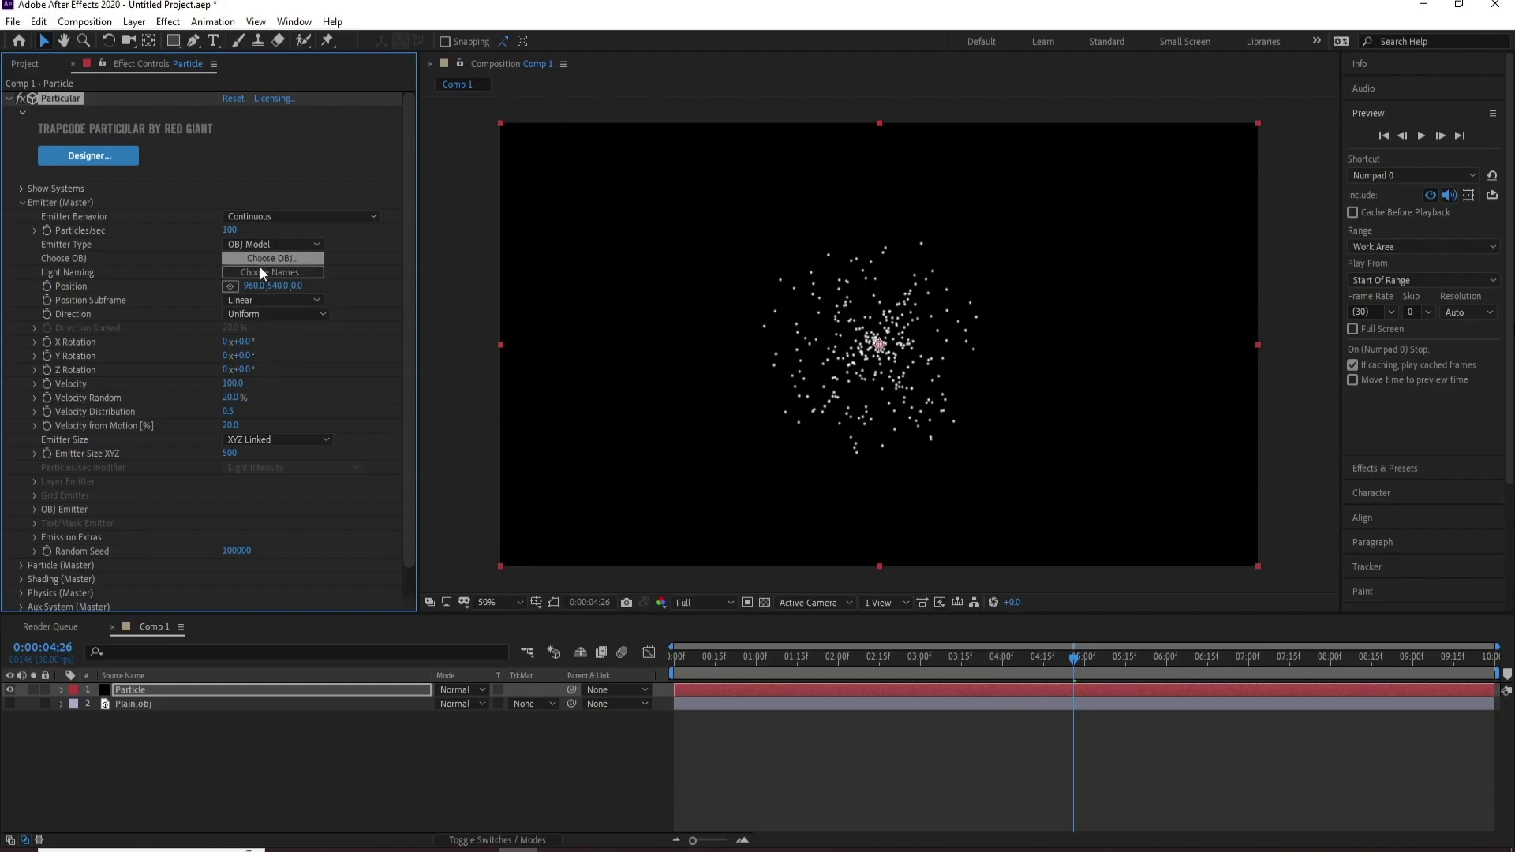
{"action": "left_click_drag", "start_coordinate": [409, 275], "coordinate": [409, 318]}
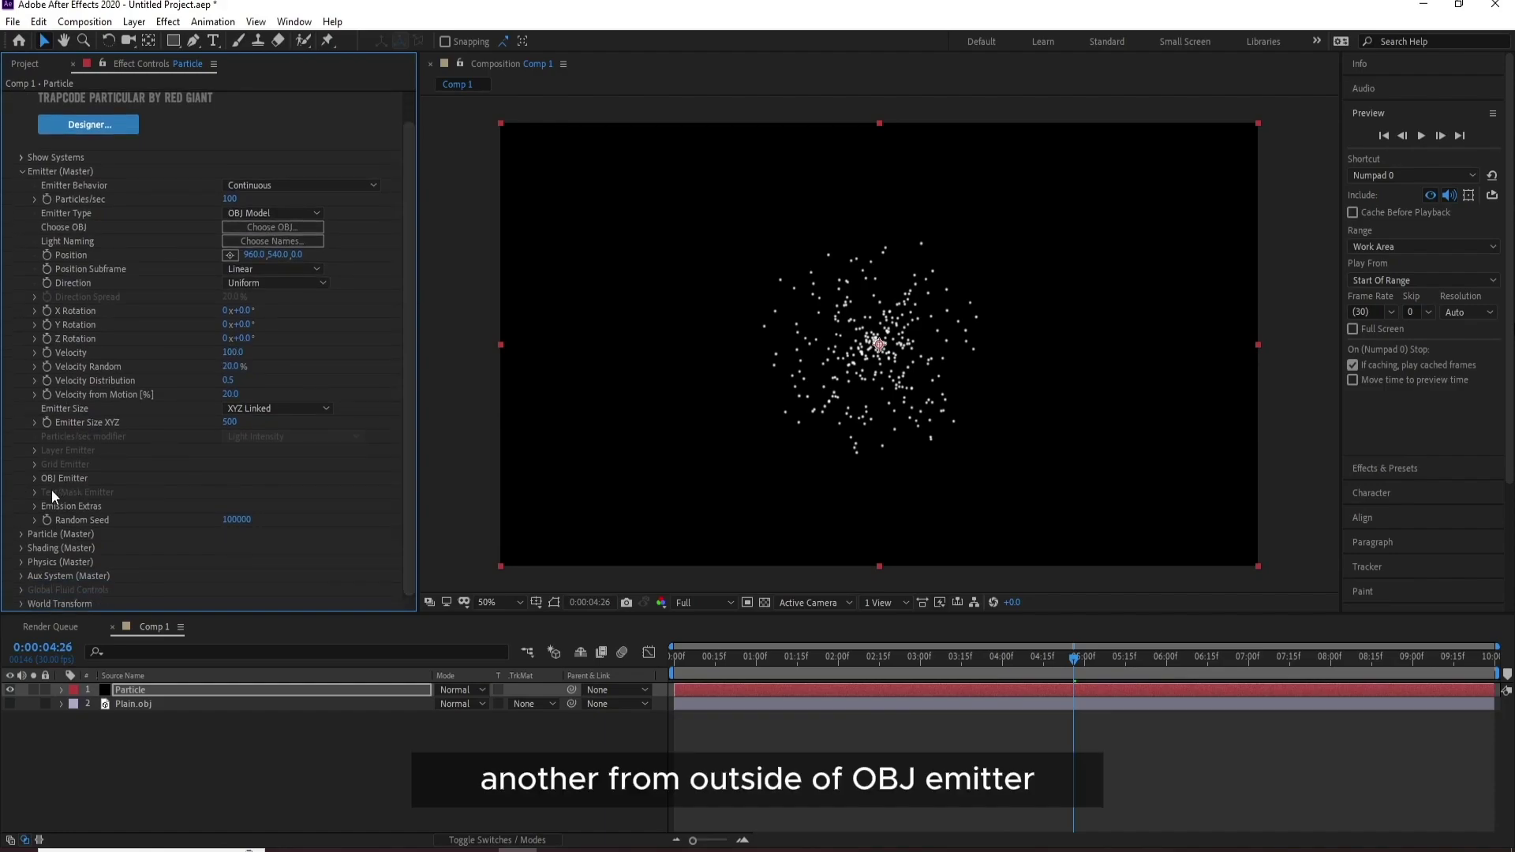
{"action": "left_click", "coordinate": [34, 480]}
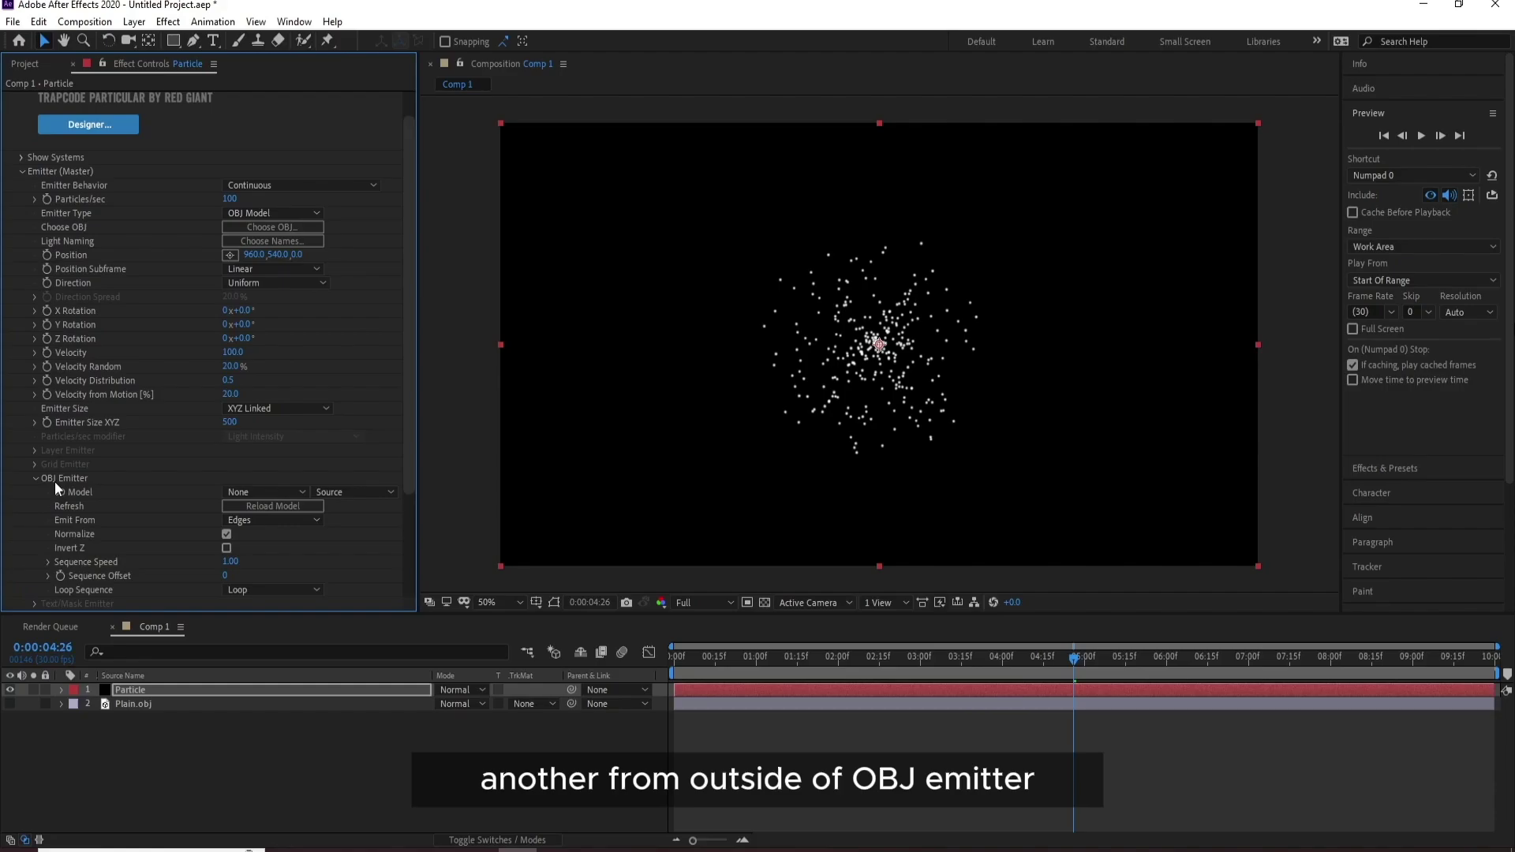
{"action": "left_click", "coordinate": [240, 490]}
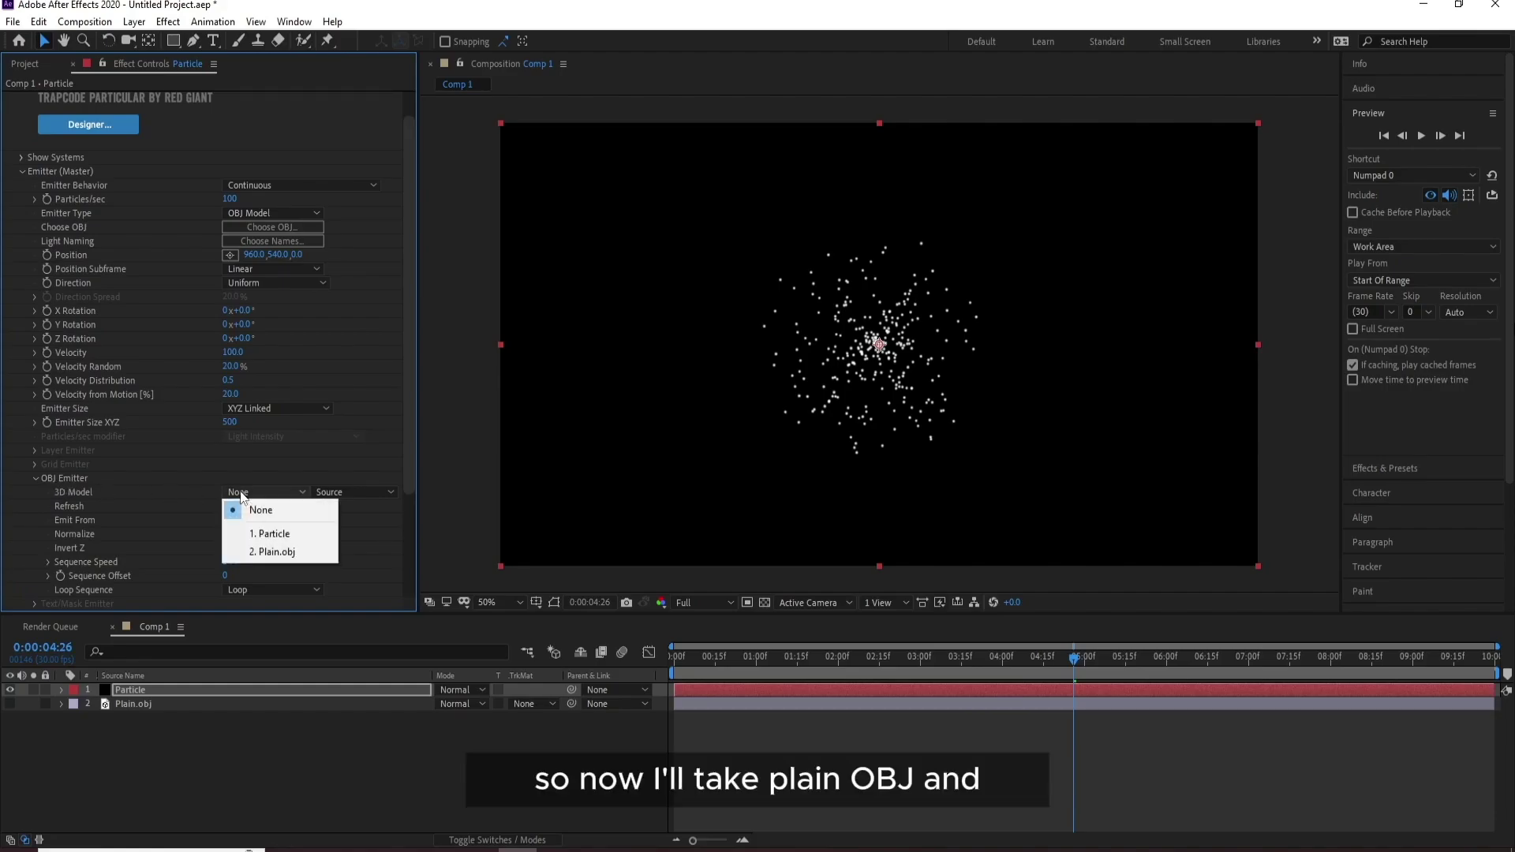
{"action": "left_click", "coordinate": [281, 554]}
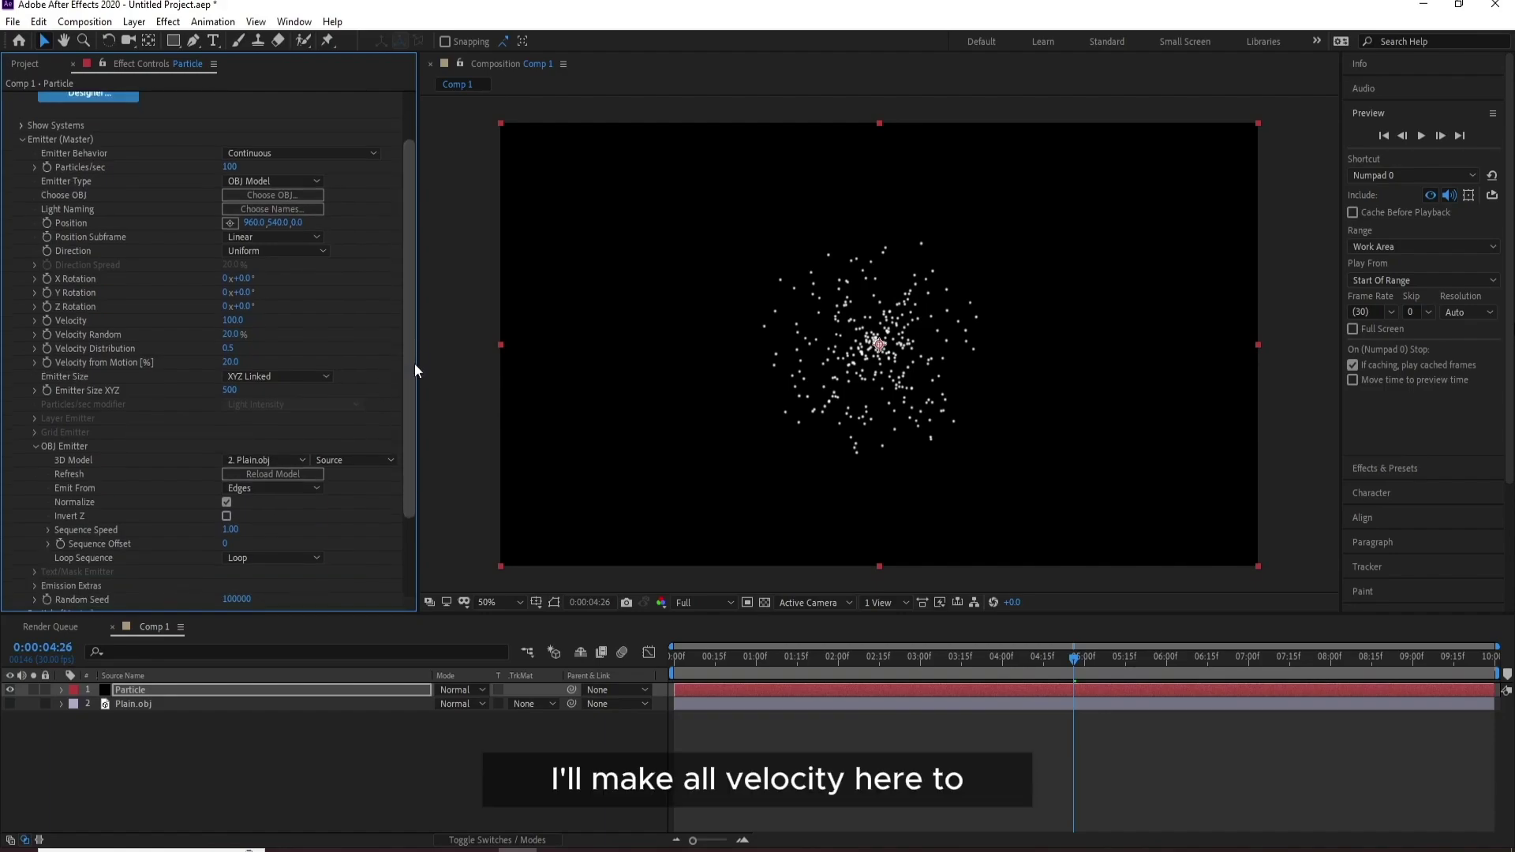
Step: Set Velocity, Velocity Random, Velocity Distribution and Velocity from Motion all to 0
{"action": "scroll", "coordinate": [414, 363], "scroll_direction": "down", "scroll_amount": 3}
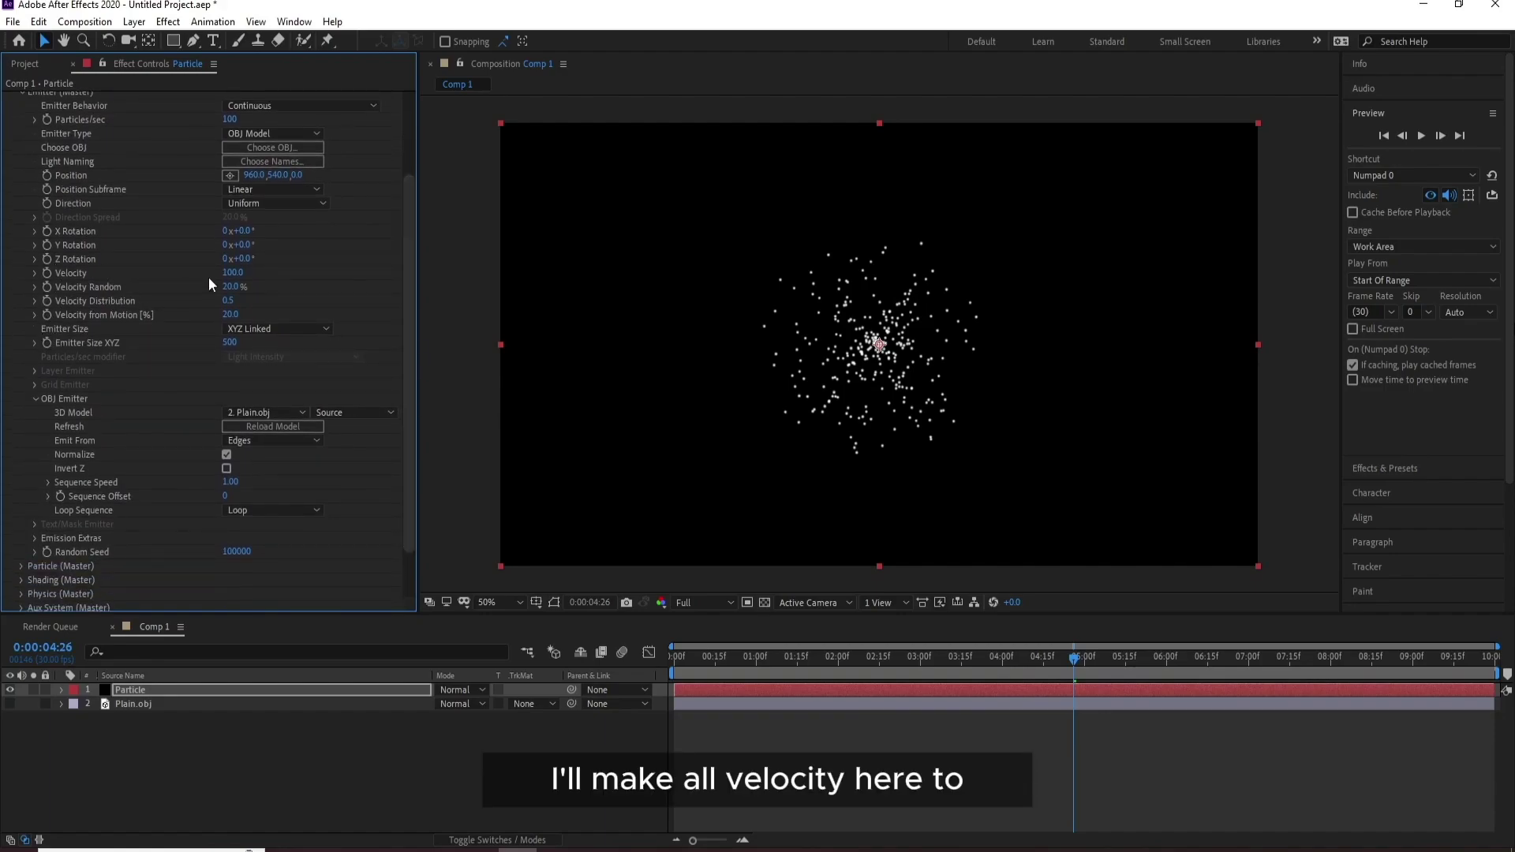
{"action": "left_click", "coordinate": [229, 273]}
{"action": "type", "text": "0"}
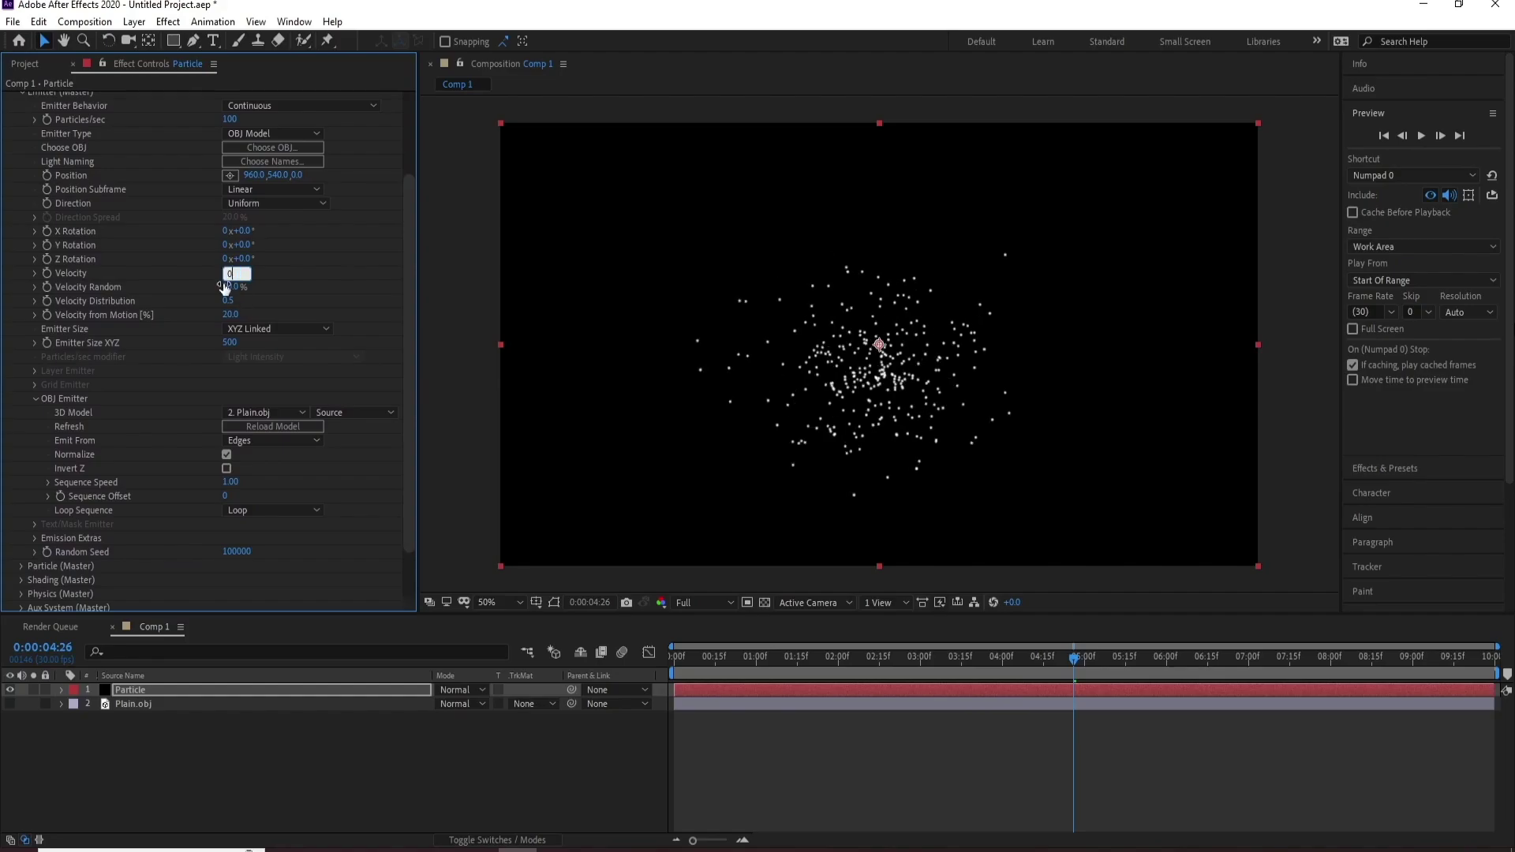
{"action": "left_click", "coordinate": [231, 286]}
{"action": "type", "text": "0"}
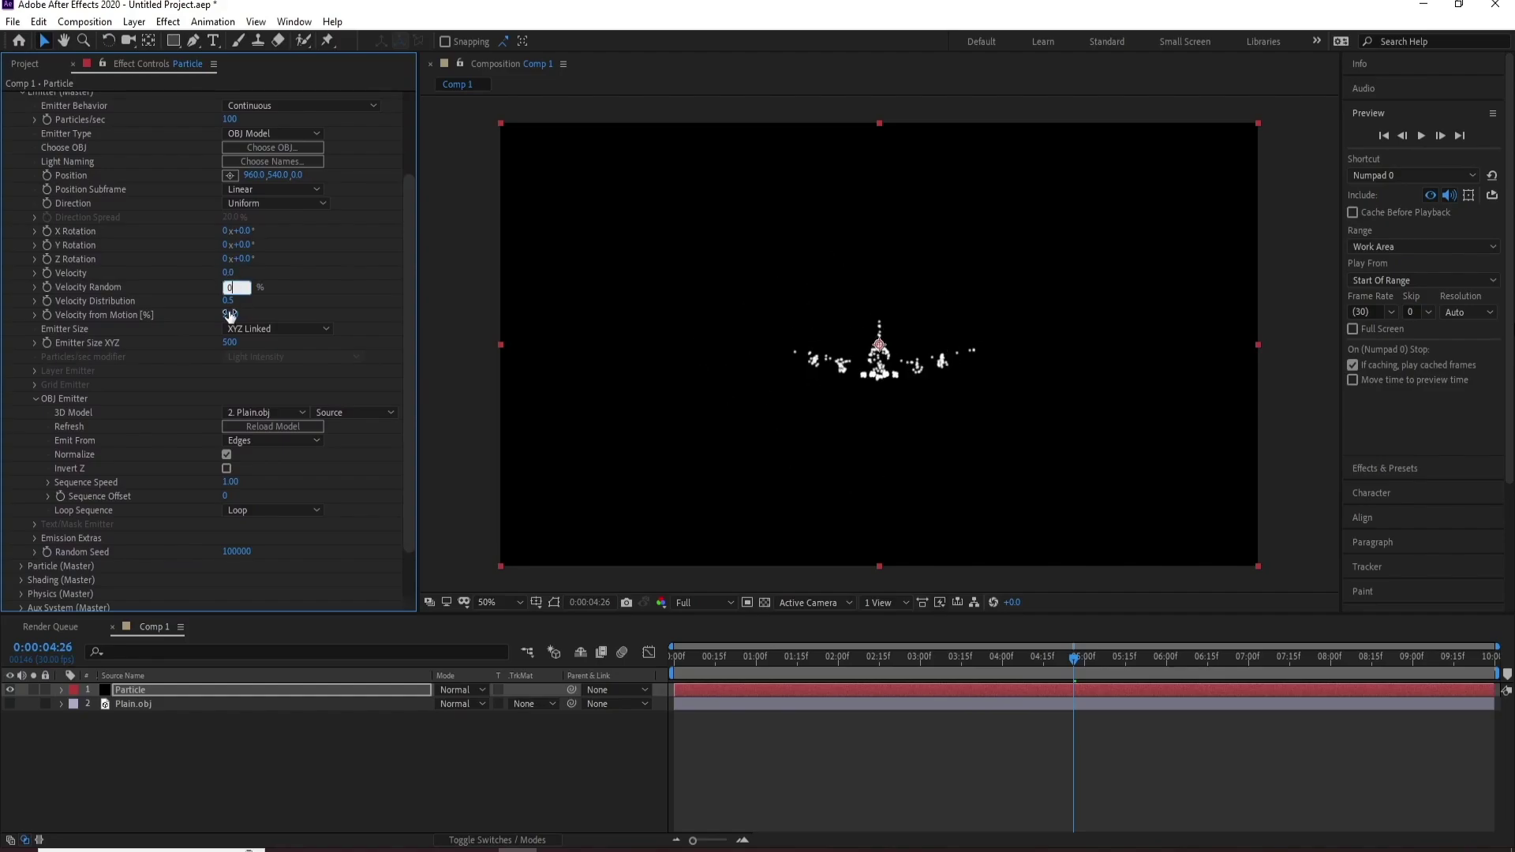
{"action": "left_click", "coordinate": [229, 302]}
{"action": "type", "text": "0"}
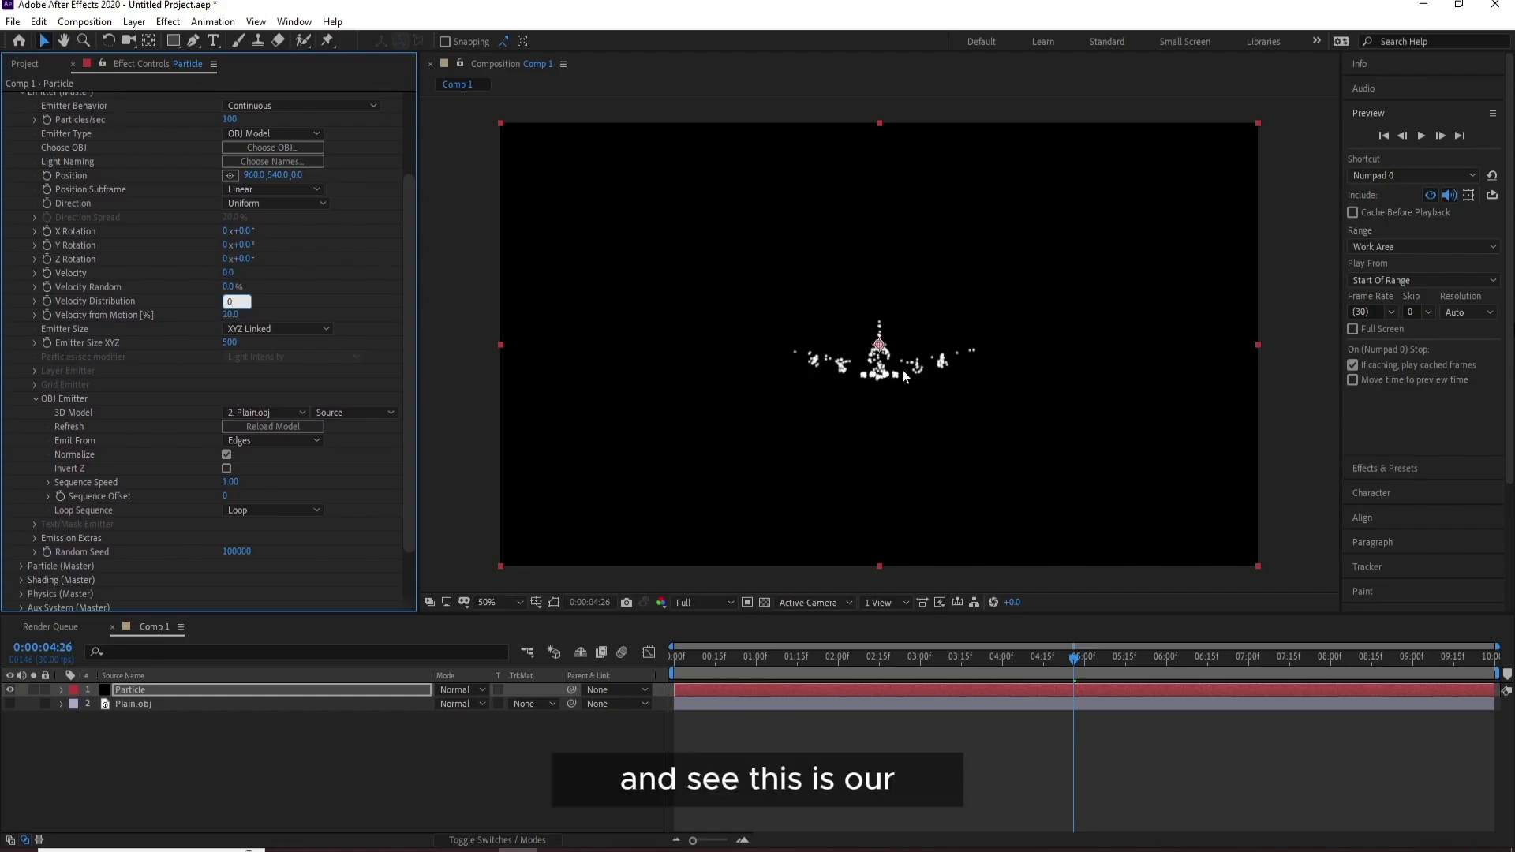
{"action": "key", "text": "Return"}
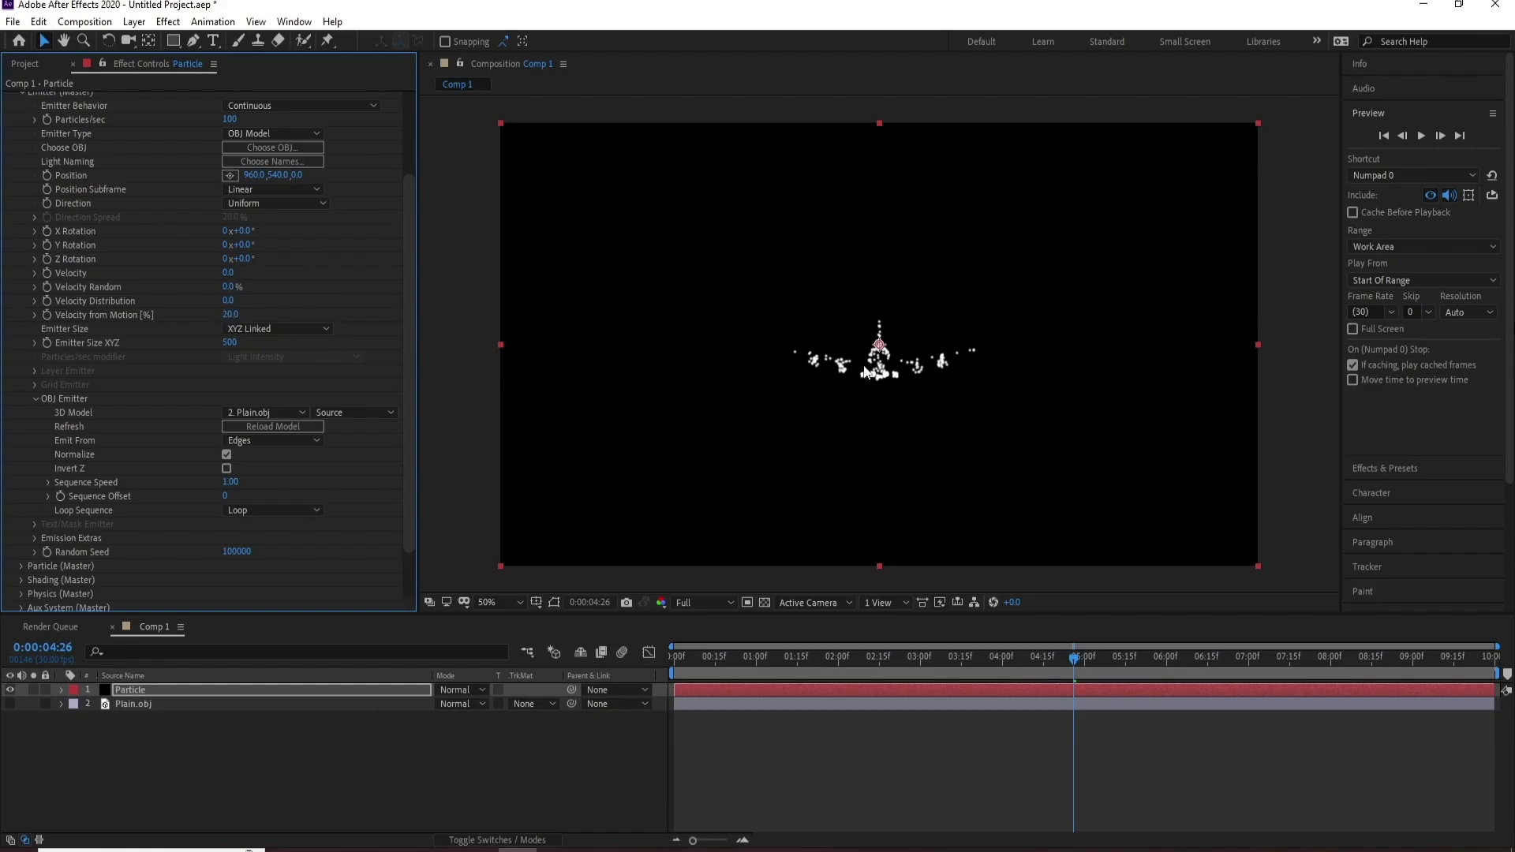
{"action": "left_click", "coordinate": [232, 314]}
{"action": "type", "text": "0"}
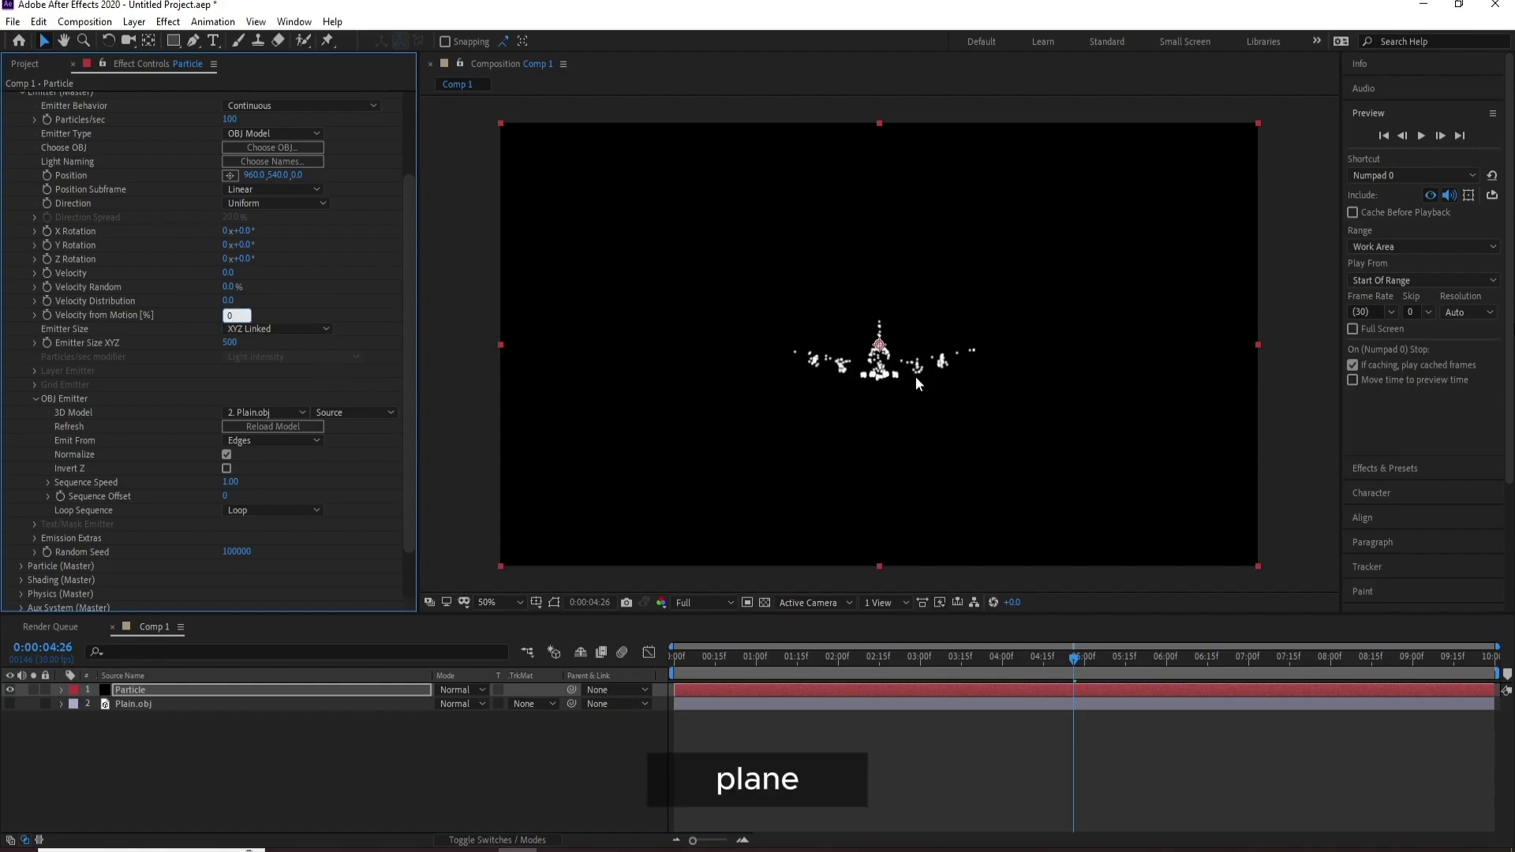
{"action": "key", "text": "Return"}
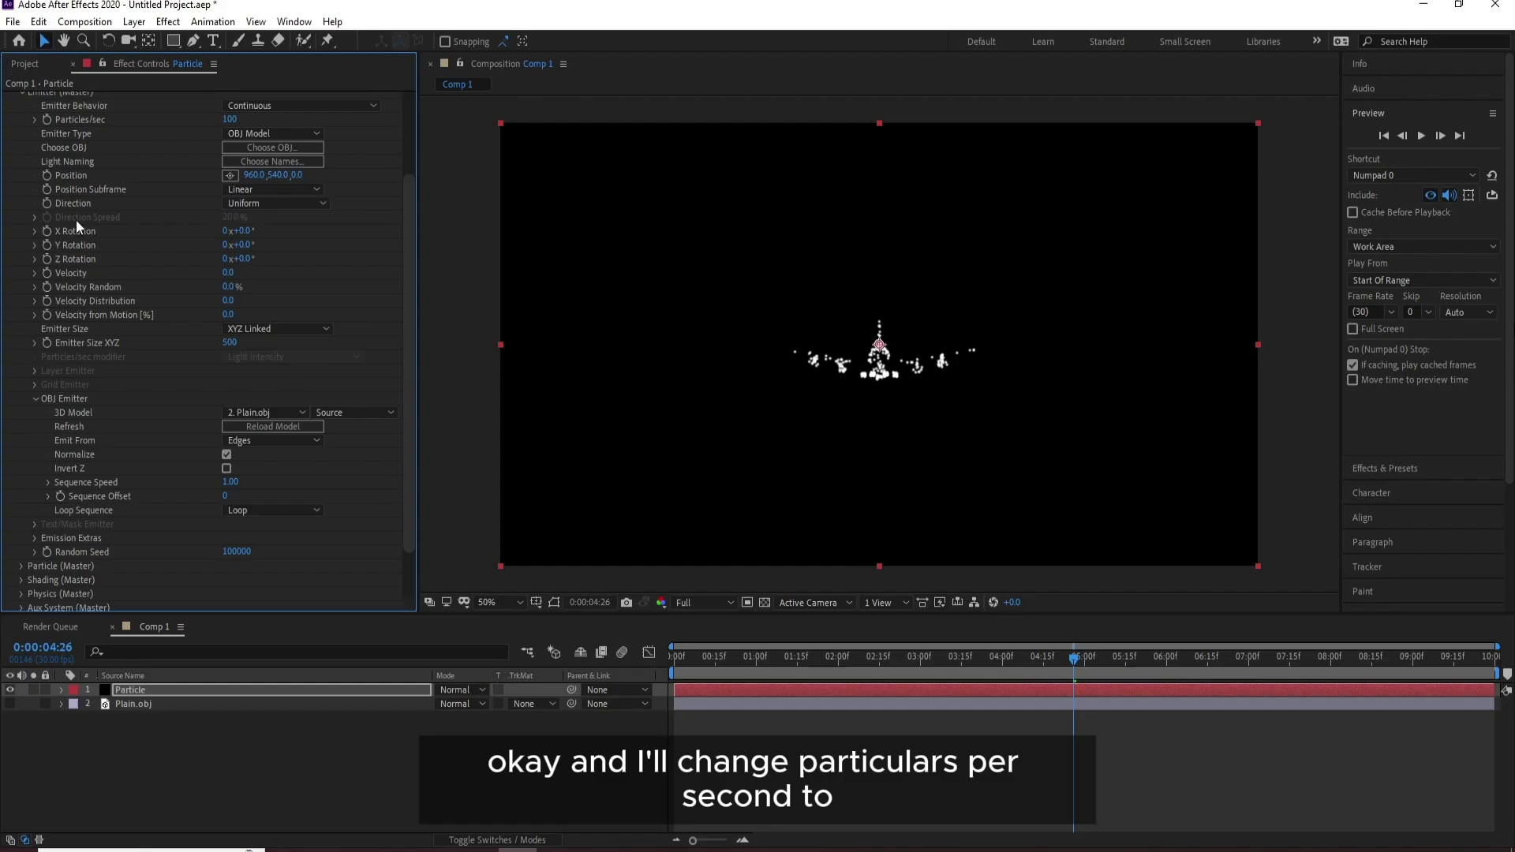
Step: Raise Particles/sec from 100 to 10000
{"action": "left_click", "coordinate": [232, 119]}
{"action": "left_click", "coordinate": [247, 119]}
{"action": "type", "text": "00"}
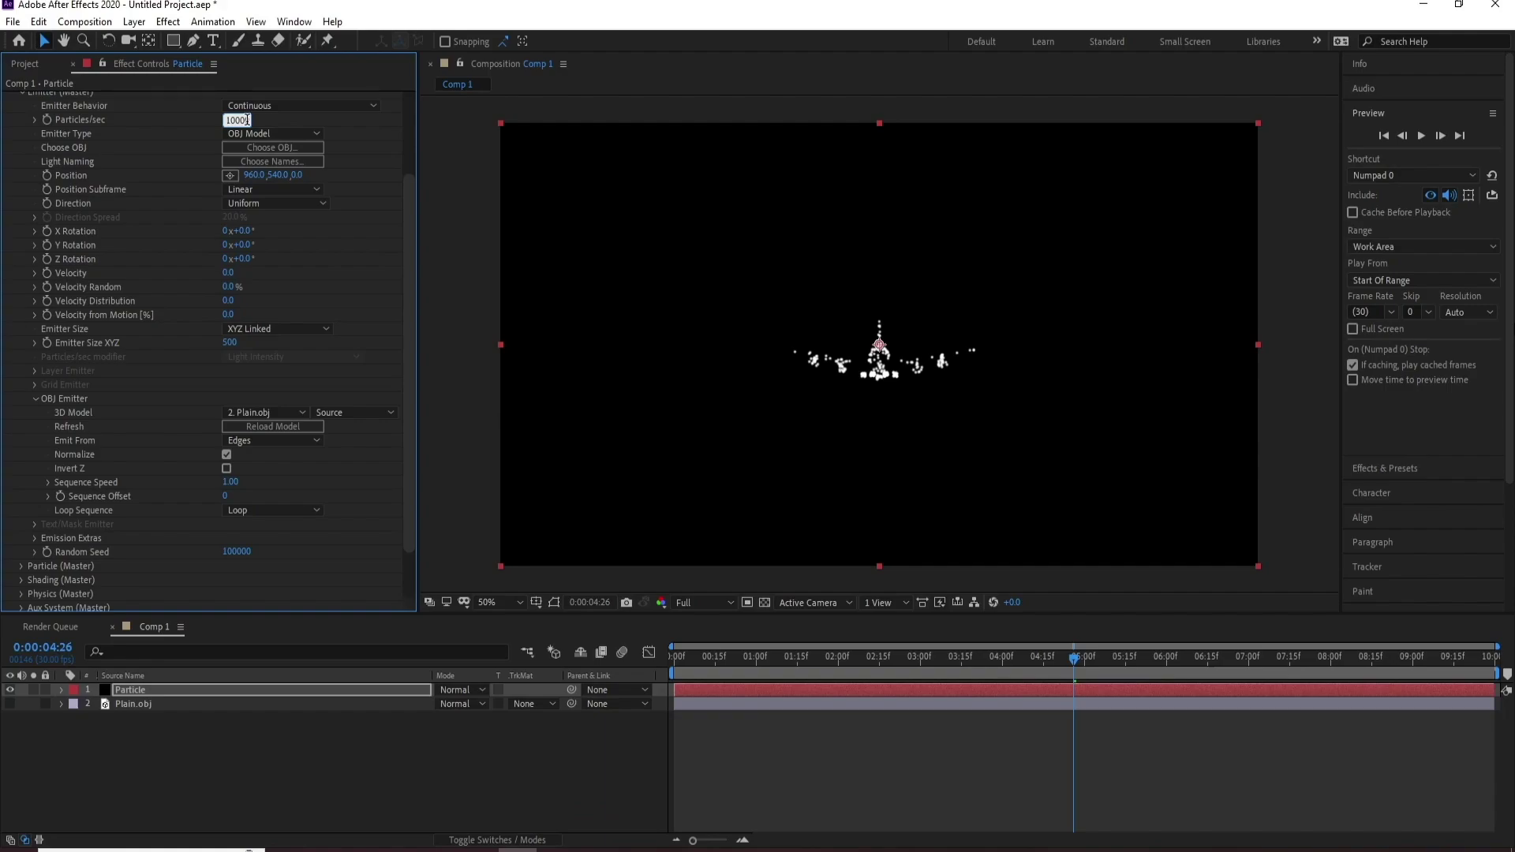
{"action": "key", "text": "Return"}
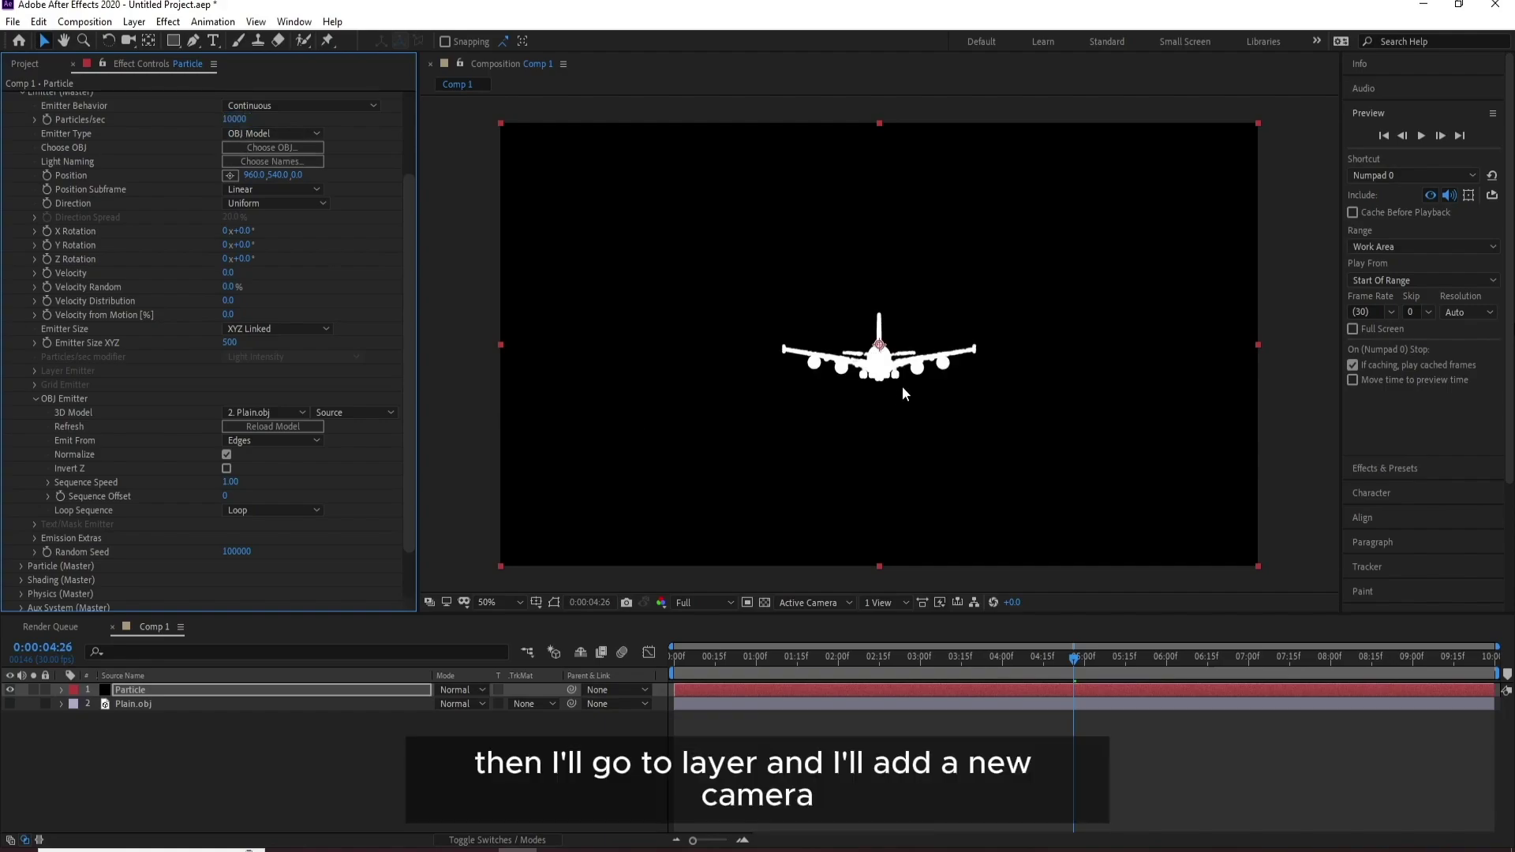
Step: Add a Two-Node 50mm camera layer, Camera 1, then reselect the Particle layer
{"action": "left_click", "coordinate": [149, 28]}
{"action": "mouse_move", "coordinate": [332, 41]}
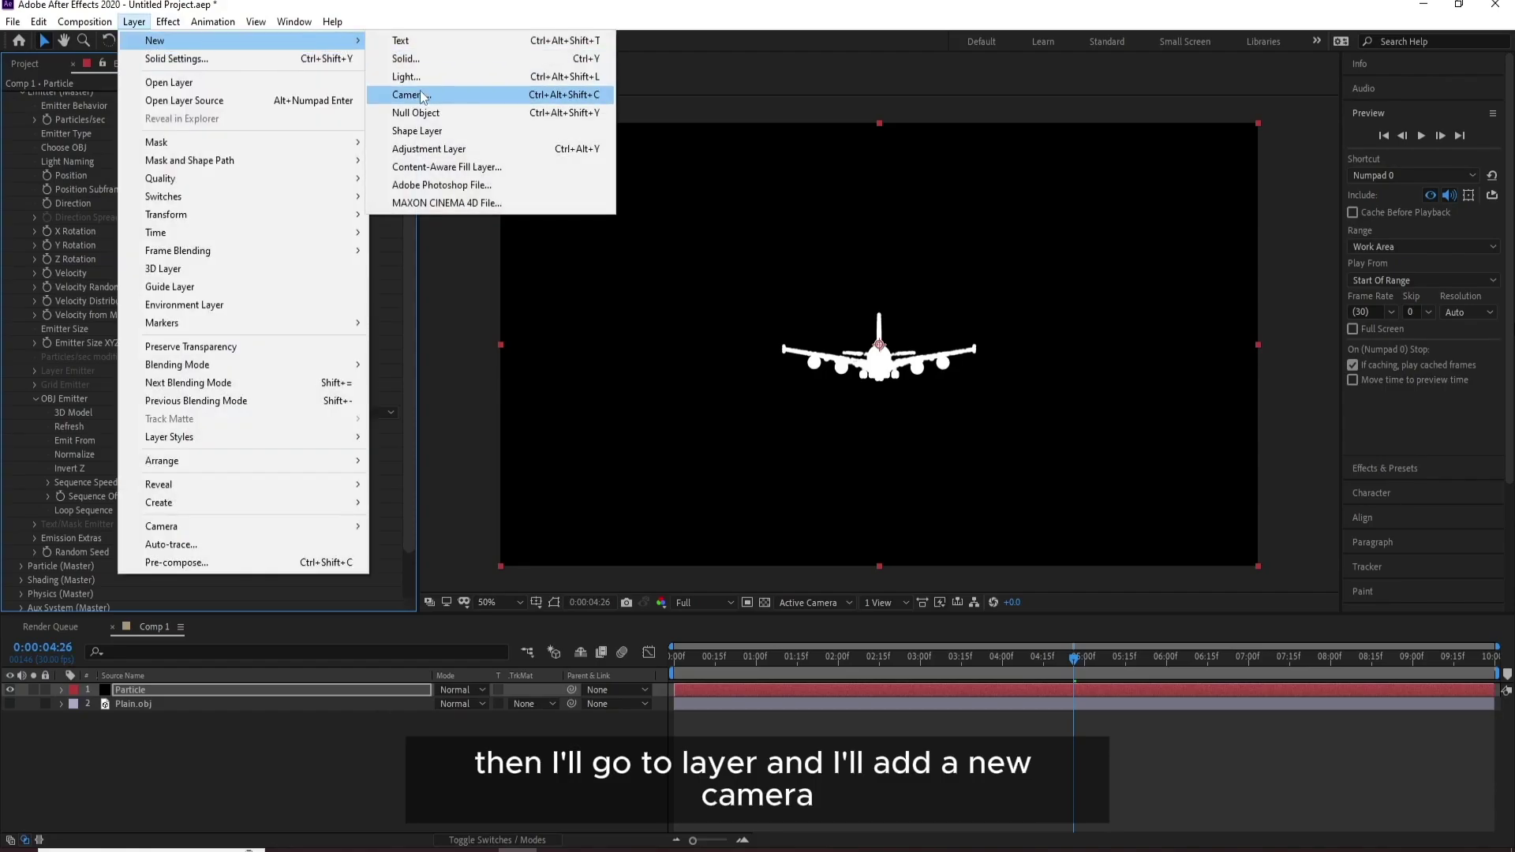
{"action": "left_click", "coordinate": [409, 94]}
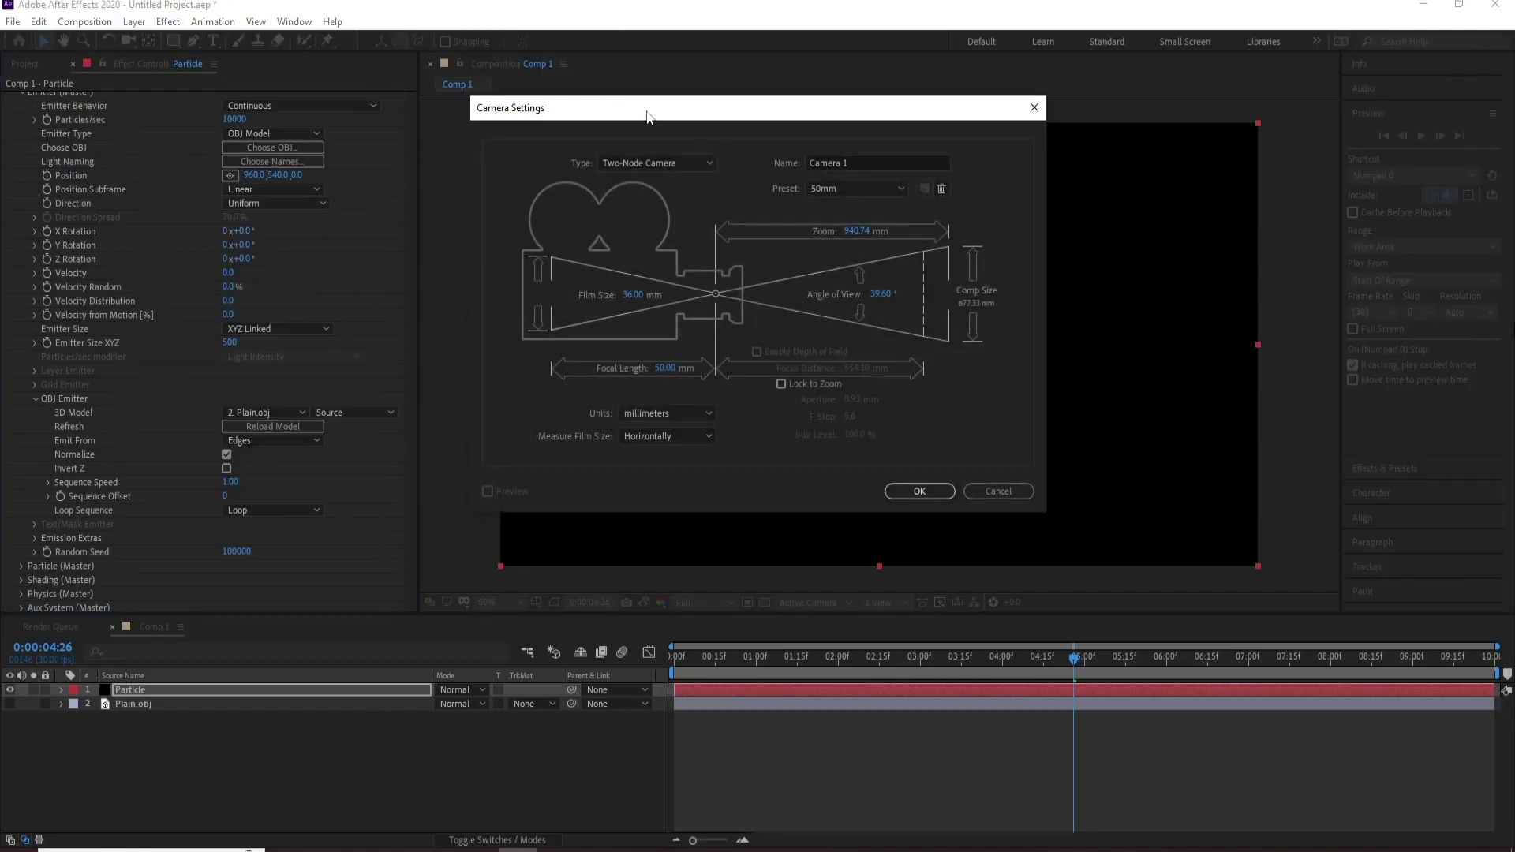
{"action": "left_click", "coordinate": [913, 487]}
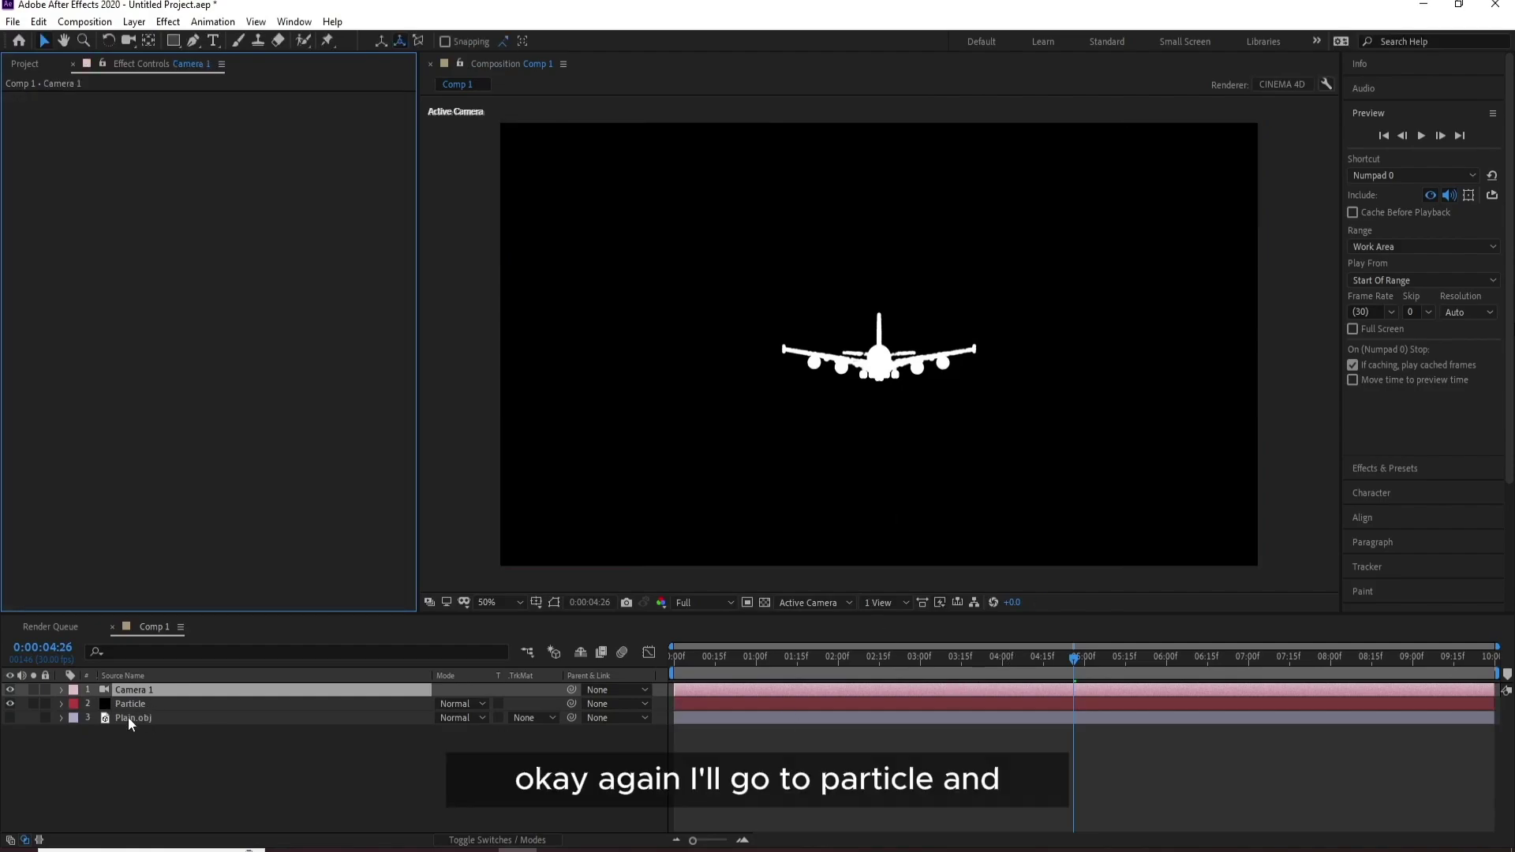
{"action": "left_click", "coordinate": [130, 703]}
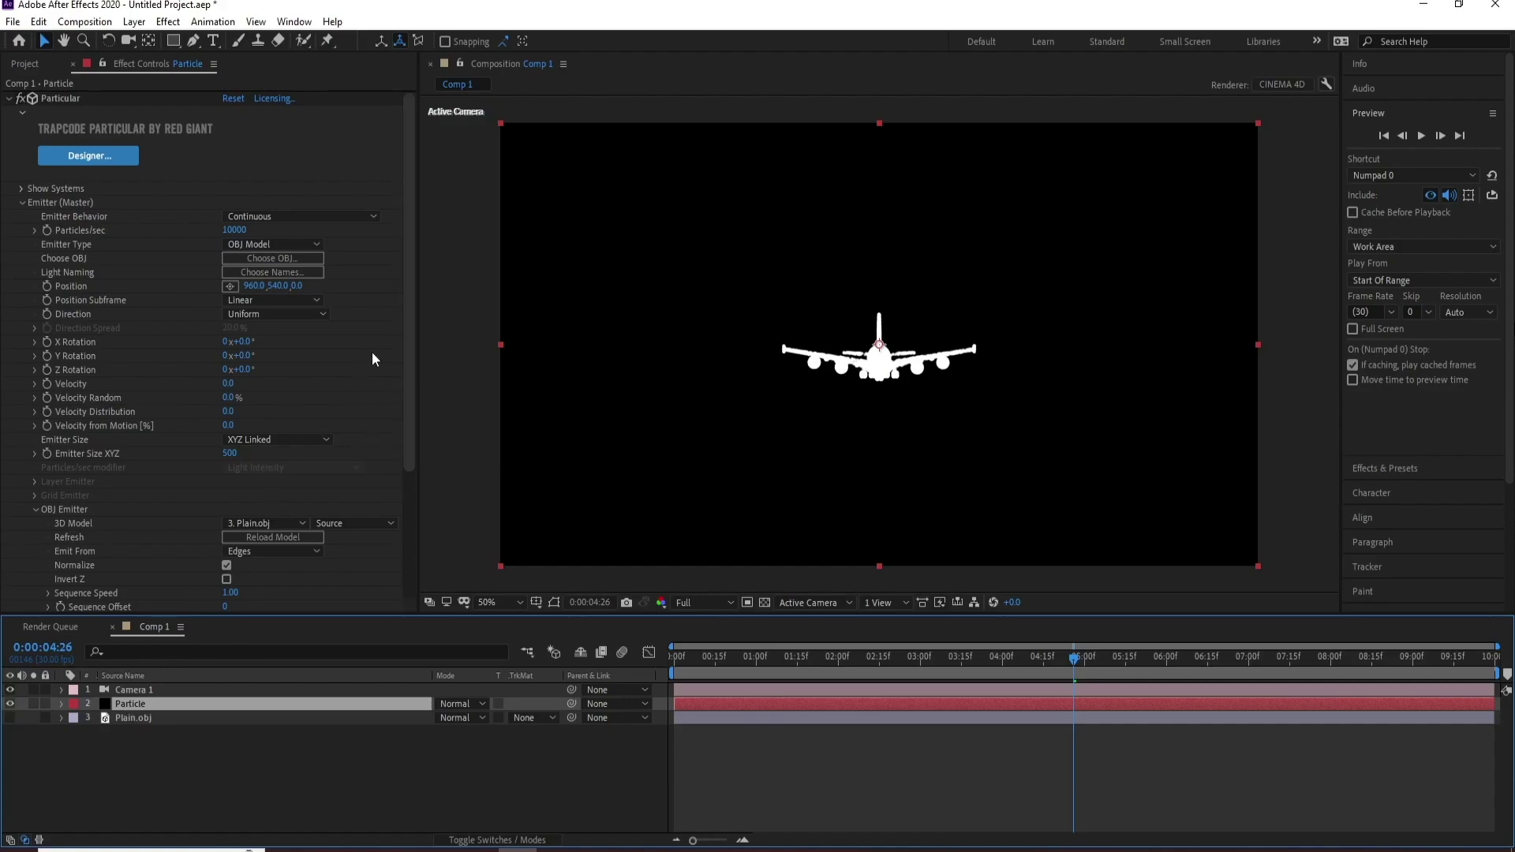
Step: Dolly Camera 1 in with the Track Z Camera Tool to enlarge the airplane
{"action": "left_click", "coordinate": [142, 689]}
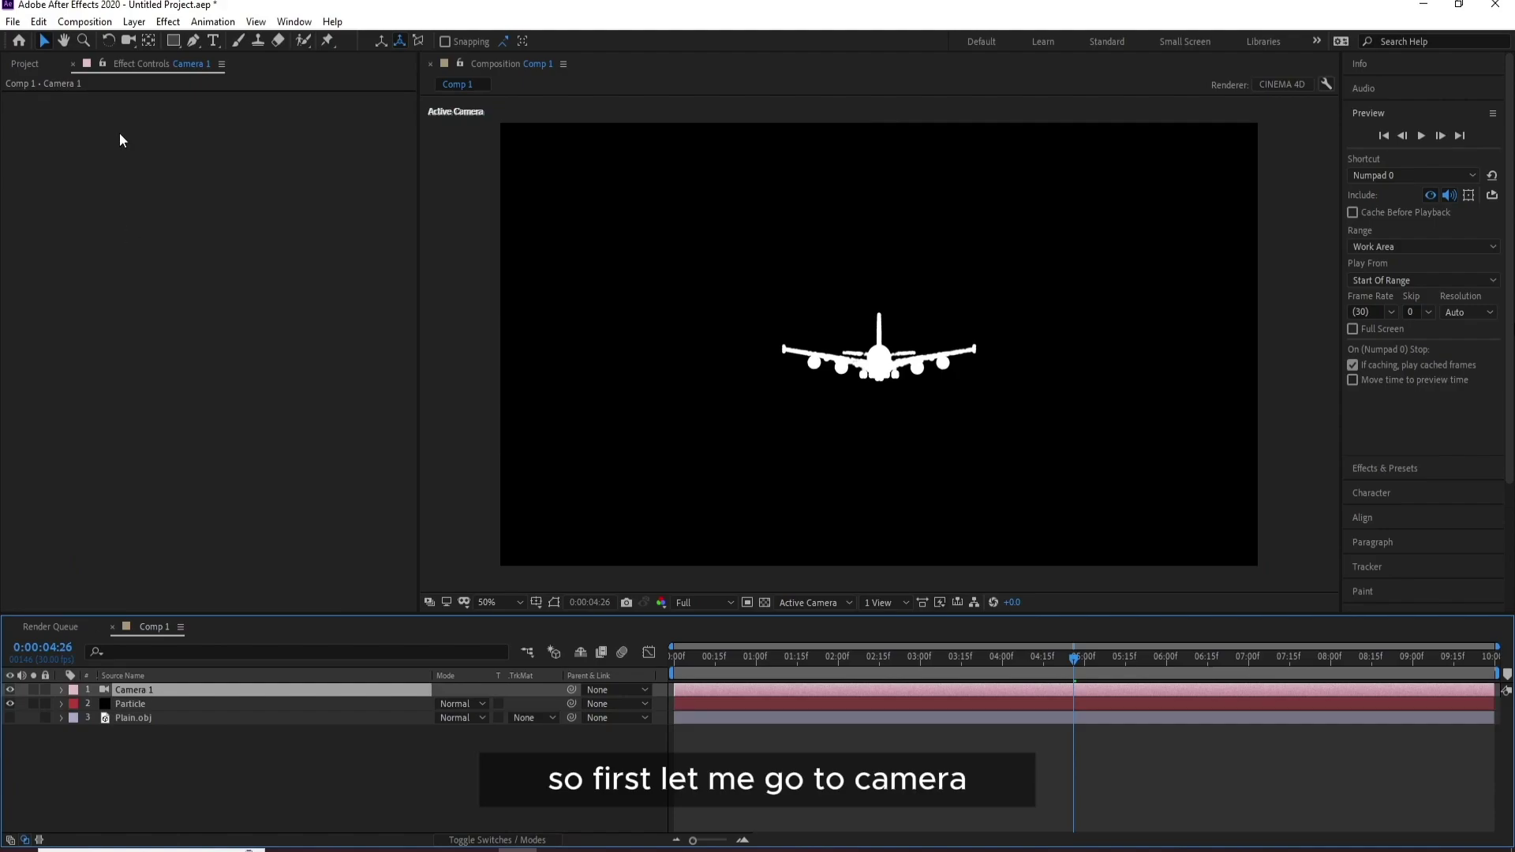
{"action": "left_click", "coordinate": [129, 40]}
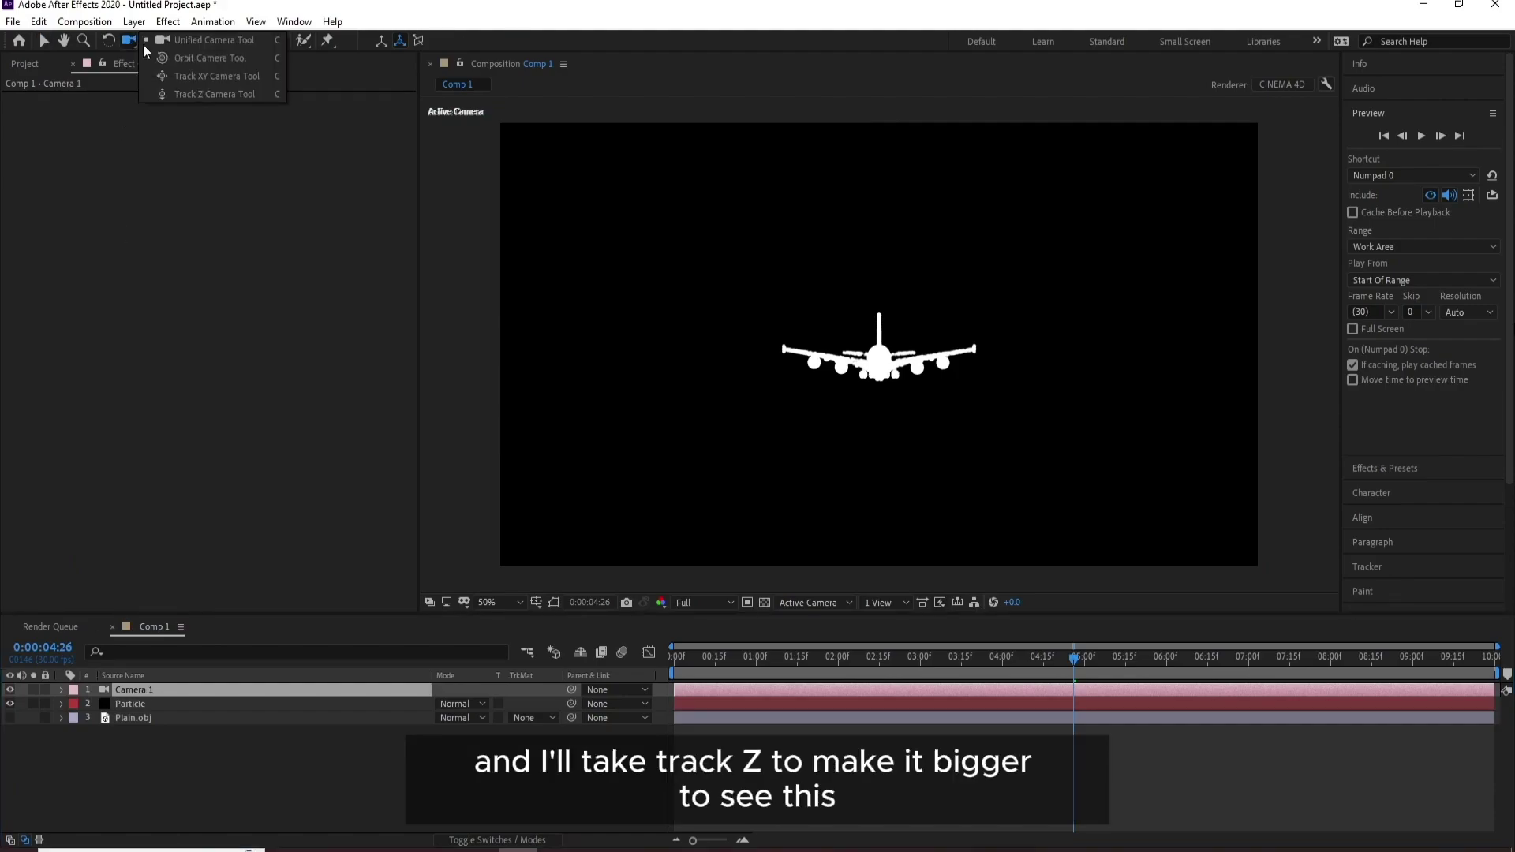
{"action": "left_click", "coordinate": [201, 94]}
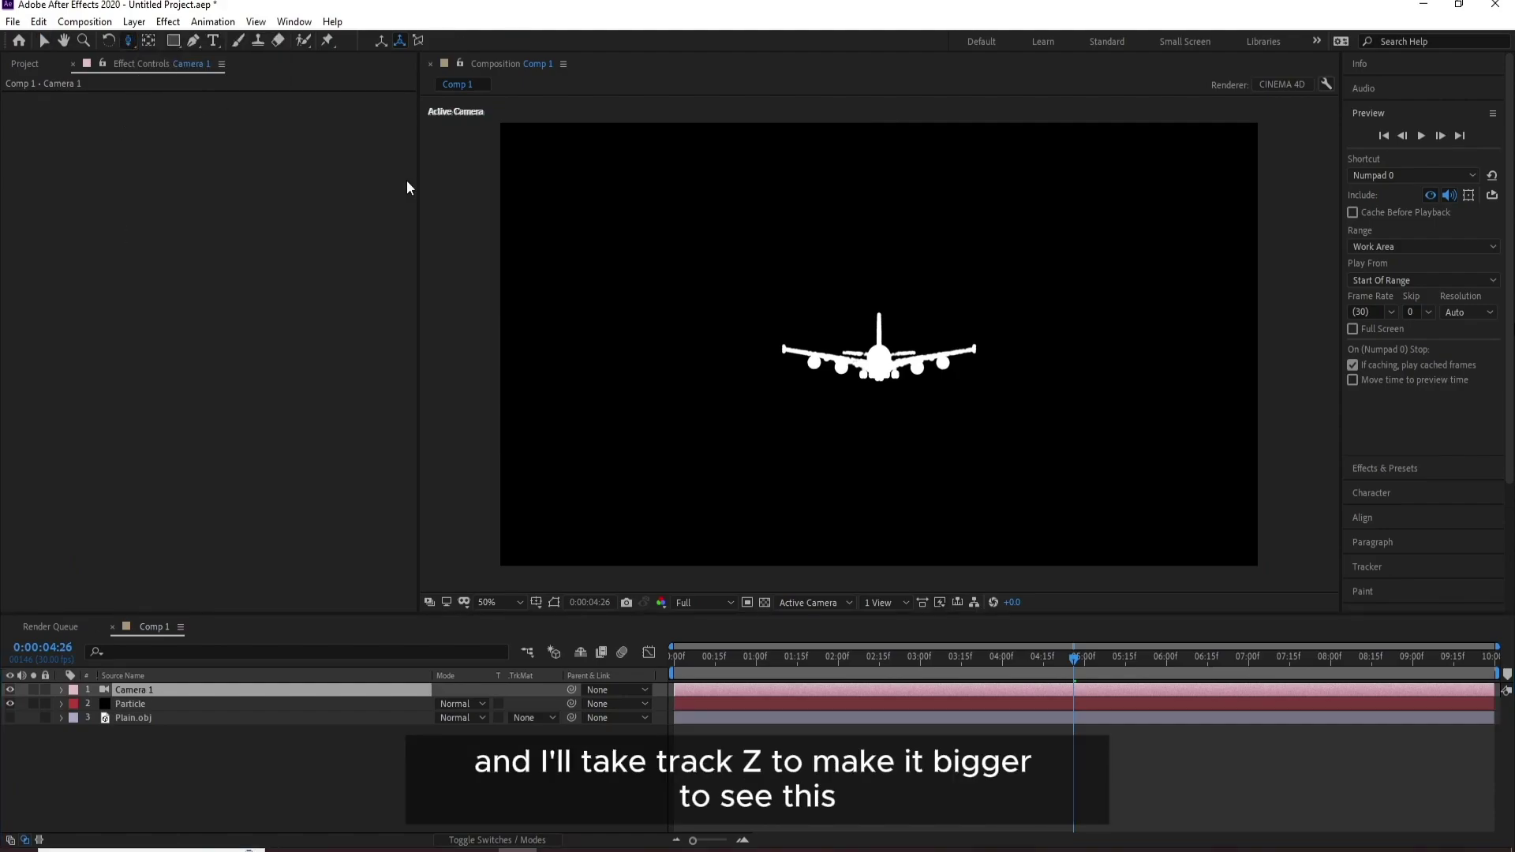
{"action": "left_click", "coordinate": [884, 387]}
{"action": "left_click_drag", "start_coordinate": [896, 236], "coordinate": [923, 126]}
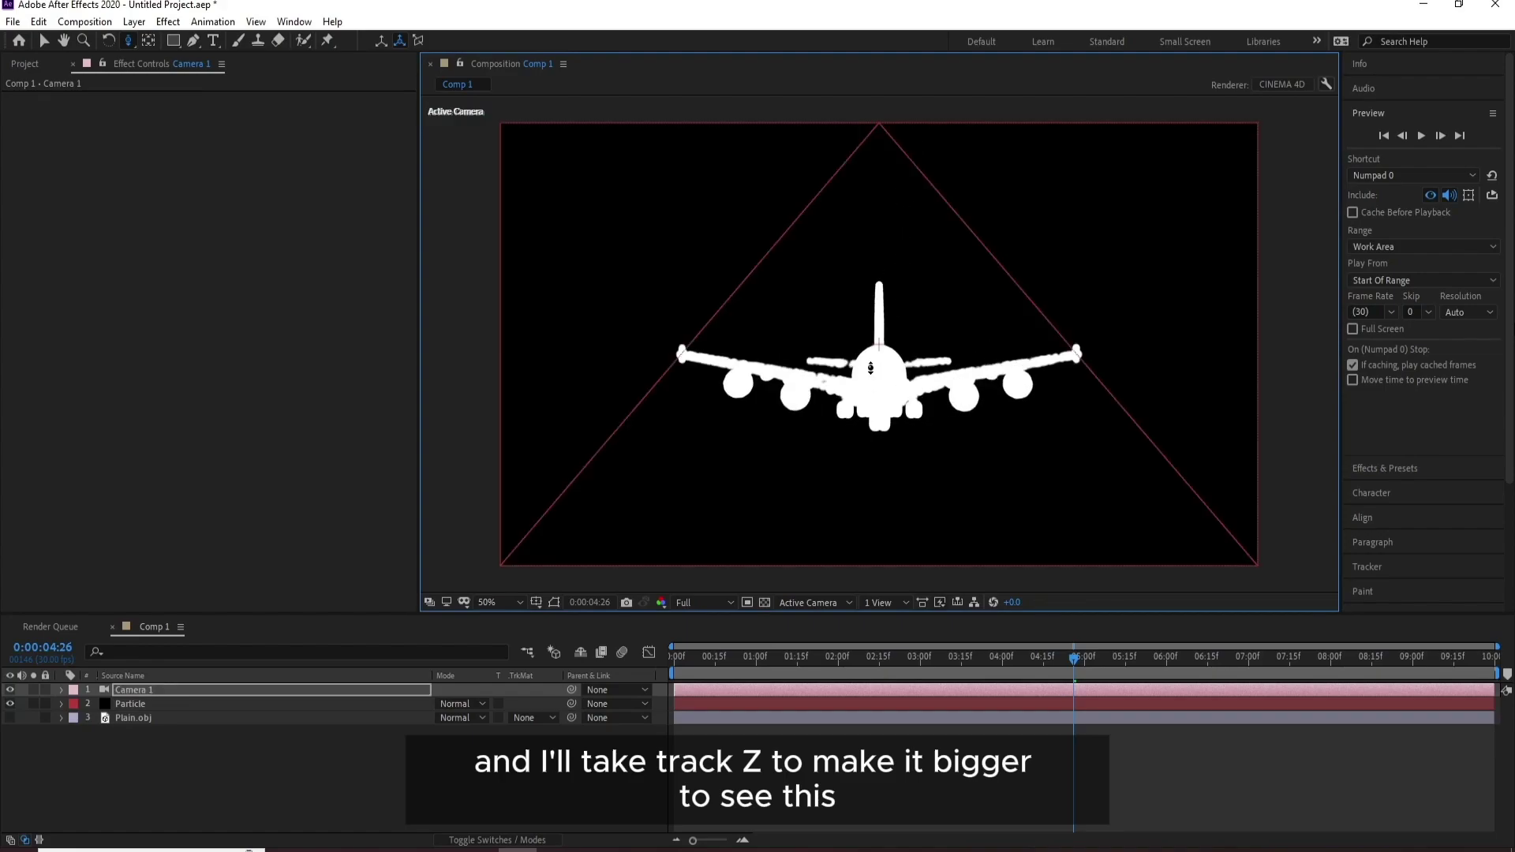
{"action": "left_click_drag", "start_coordinate": [870, 368], "coordinate": [872, 329]}
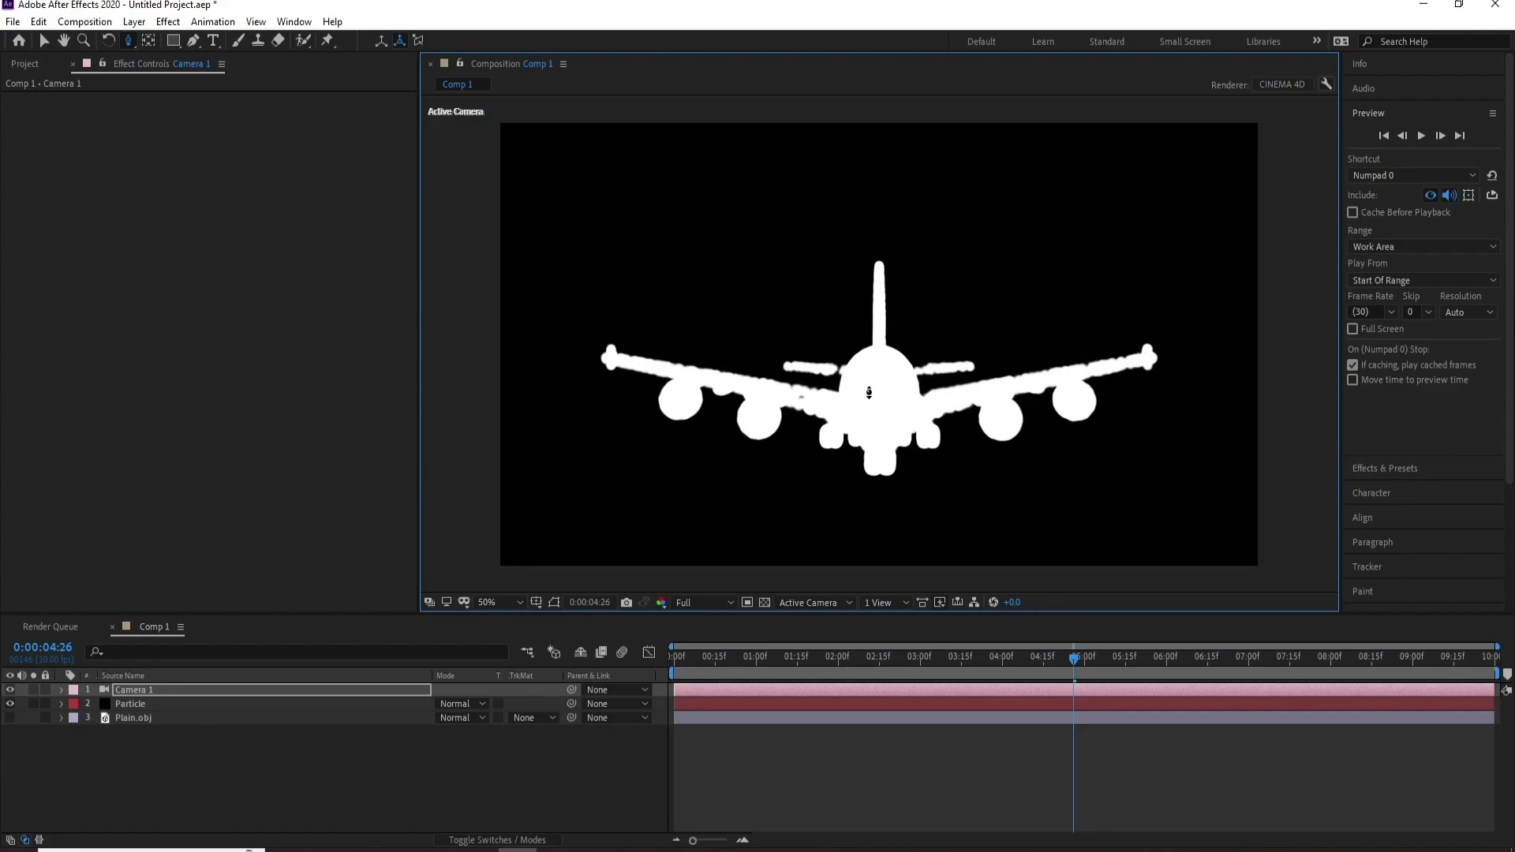
Step: Orbit Camera 1 to an angled three-quarter view of the airplane
{"action": "left_click", "coordinate": [129, 41]}
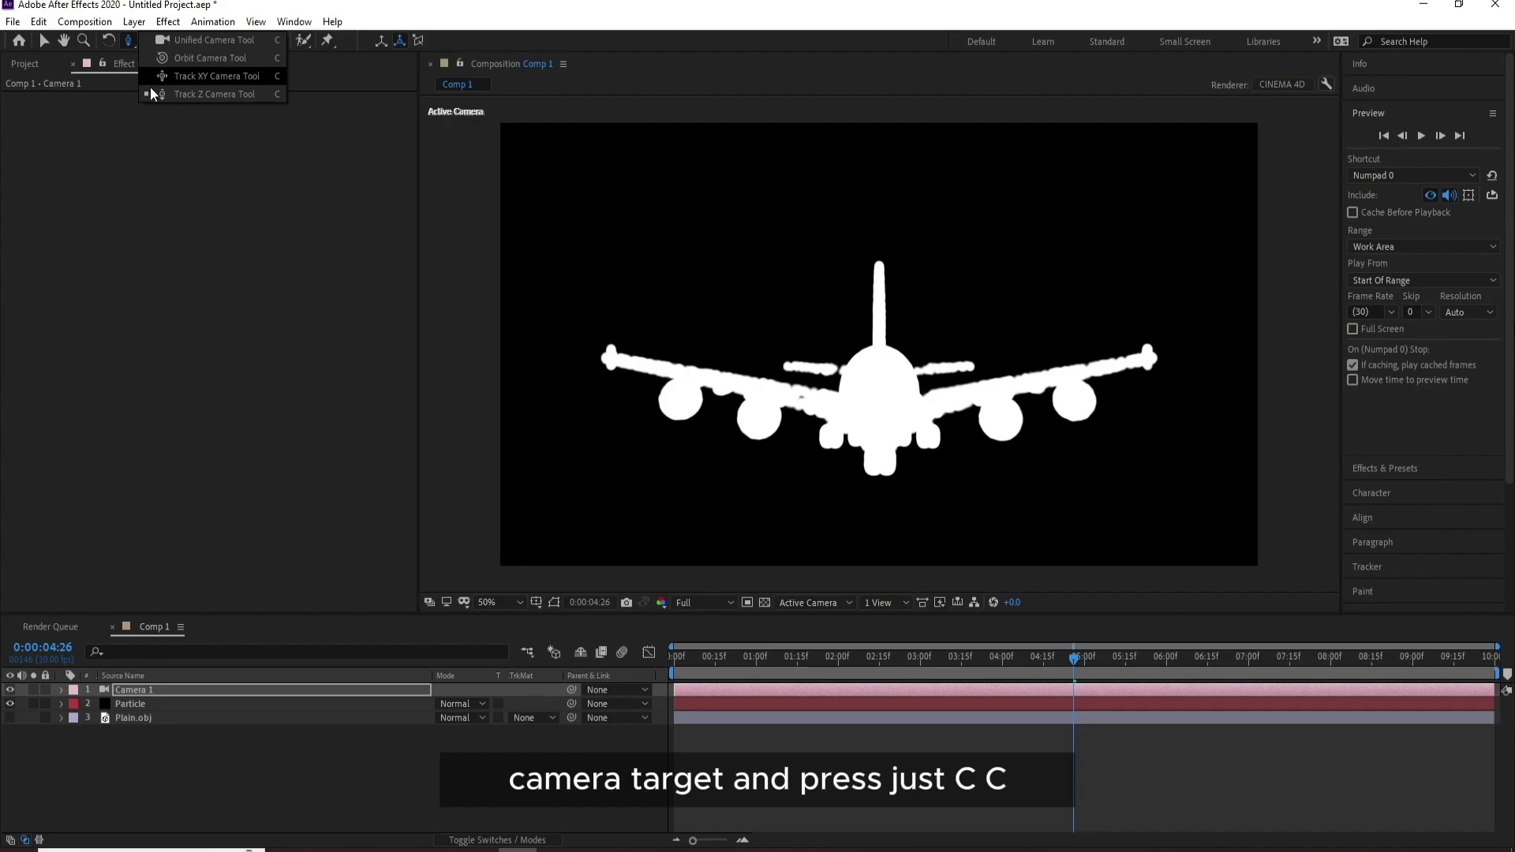
{"action": "left_click", "coordinate": [179, 63]}
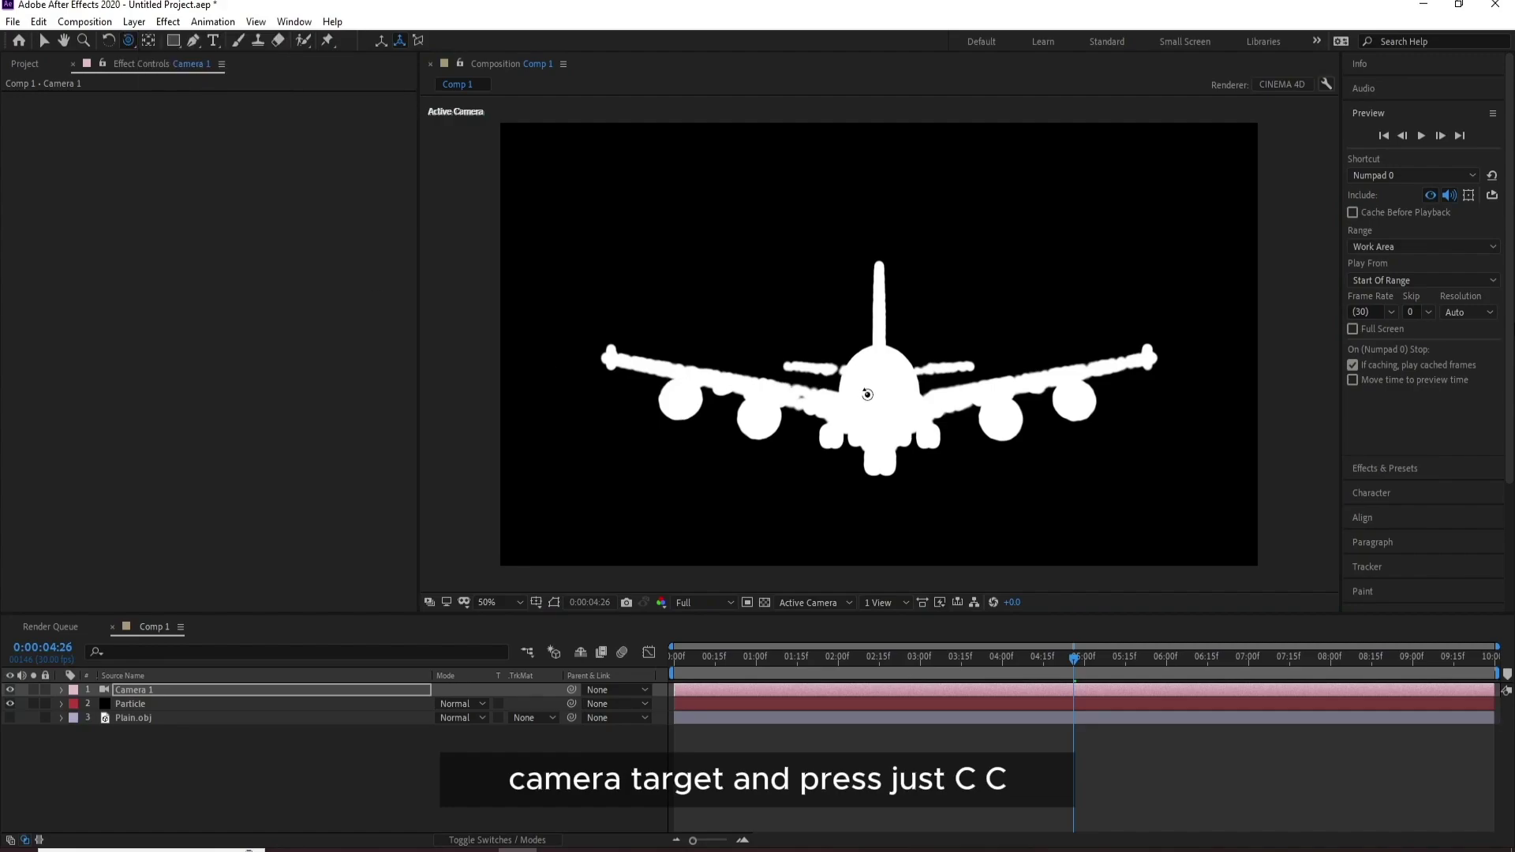
{"action": "key", "text": "c"}
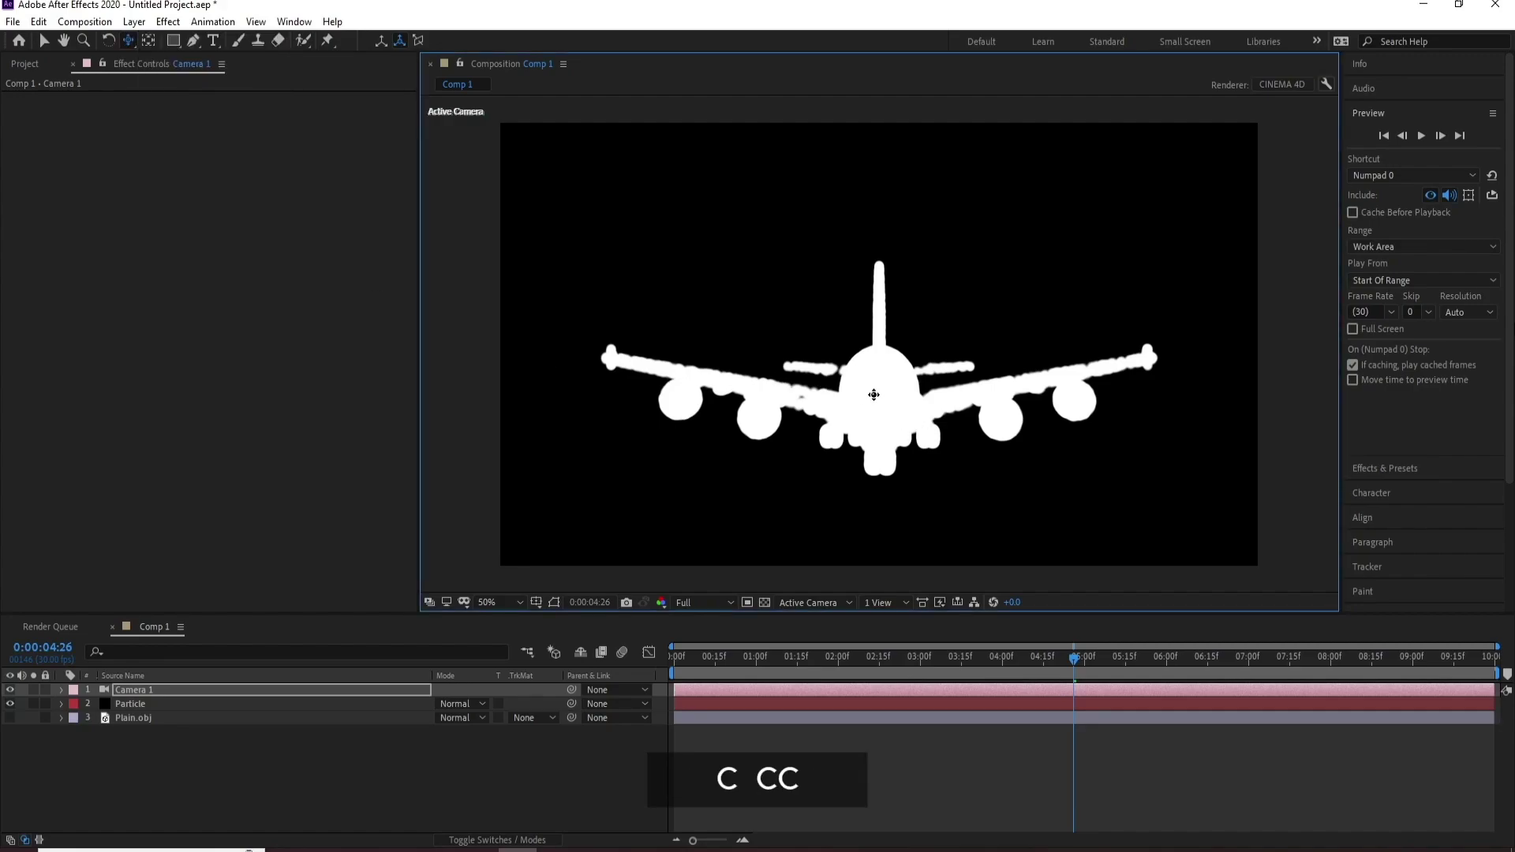
{"action": "key", "text": "c"}
{"action": "key", "text": "c"}
{"action": "key", "text": "c"}
{"action": "key", "text": "c"}
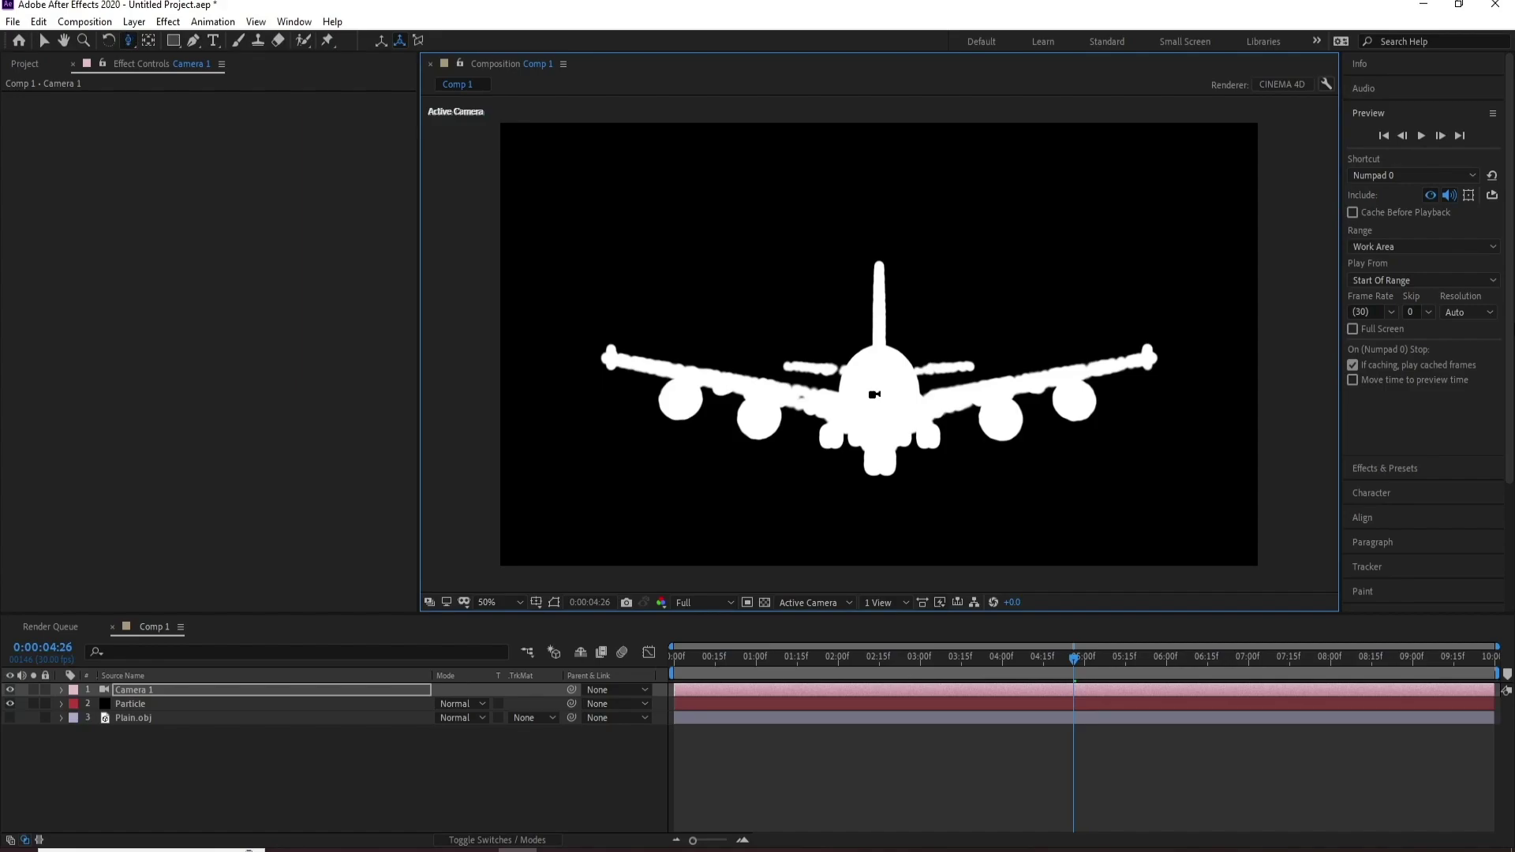
{"action": "key", "text": "c"}
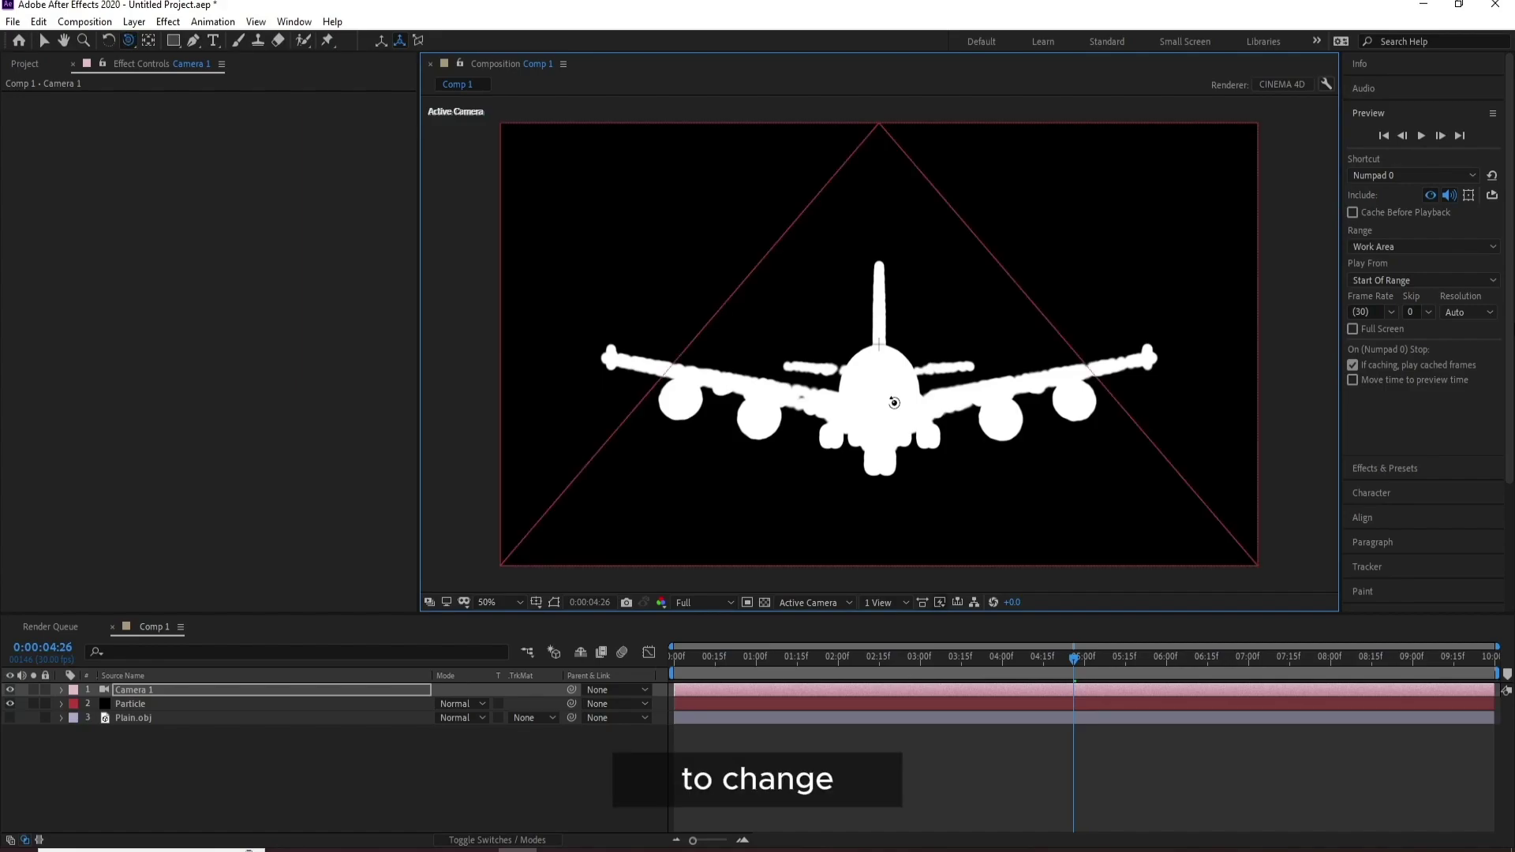
{"action": "mouse_move", "coordinate": [890, 403]}
{"action": "left_mouse_down"}
{"action": "mouse_move", "coordinate": [905, 405]}
{"action": "mouse_move", "coordinate": [869, 405]}
{"action": "left_mouse_up"}
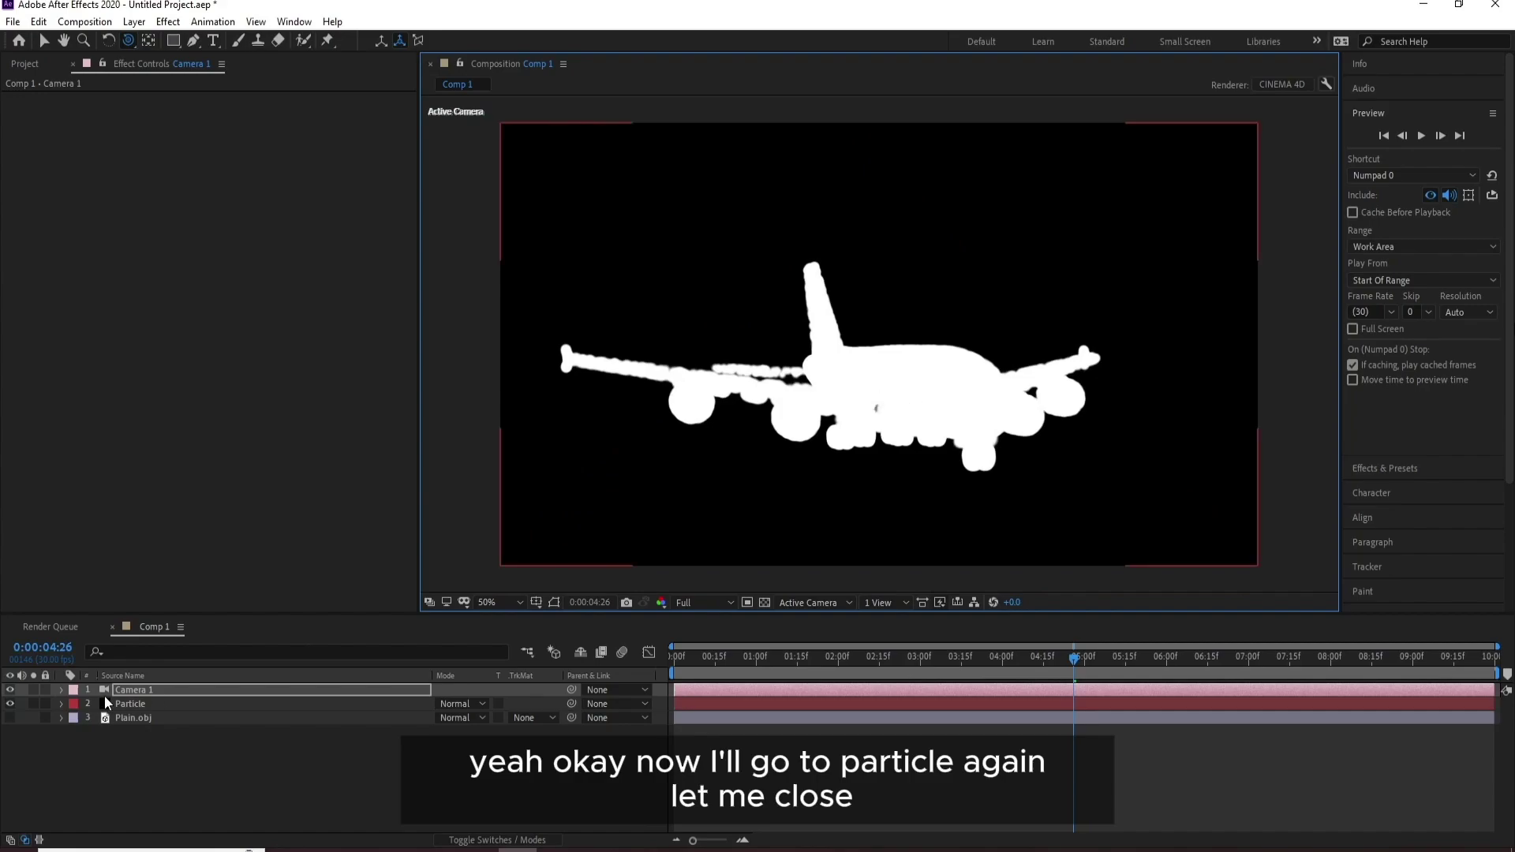
Step: Show the Particle layer's Particular controls, keeping Emit From at Edges
{"action": "left_click", "coordinate": [144, 707]}
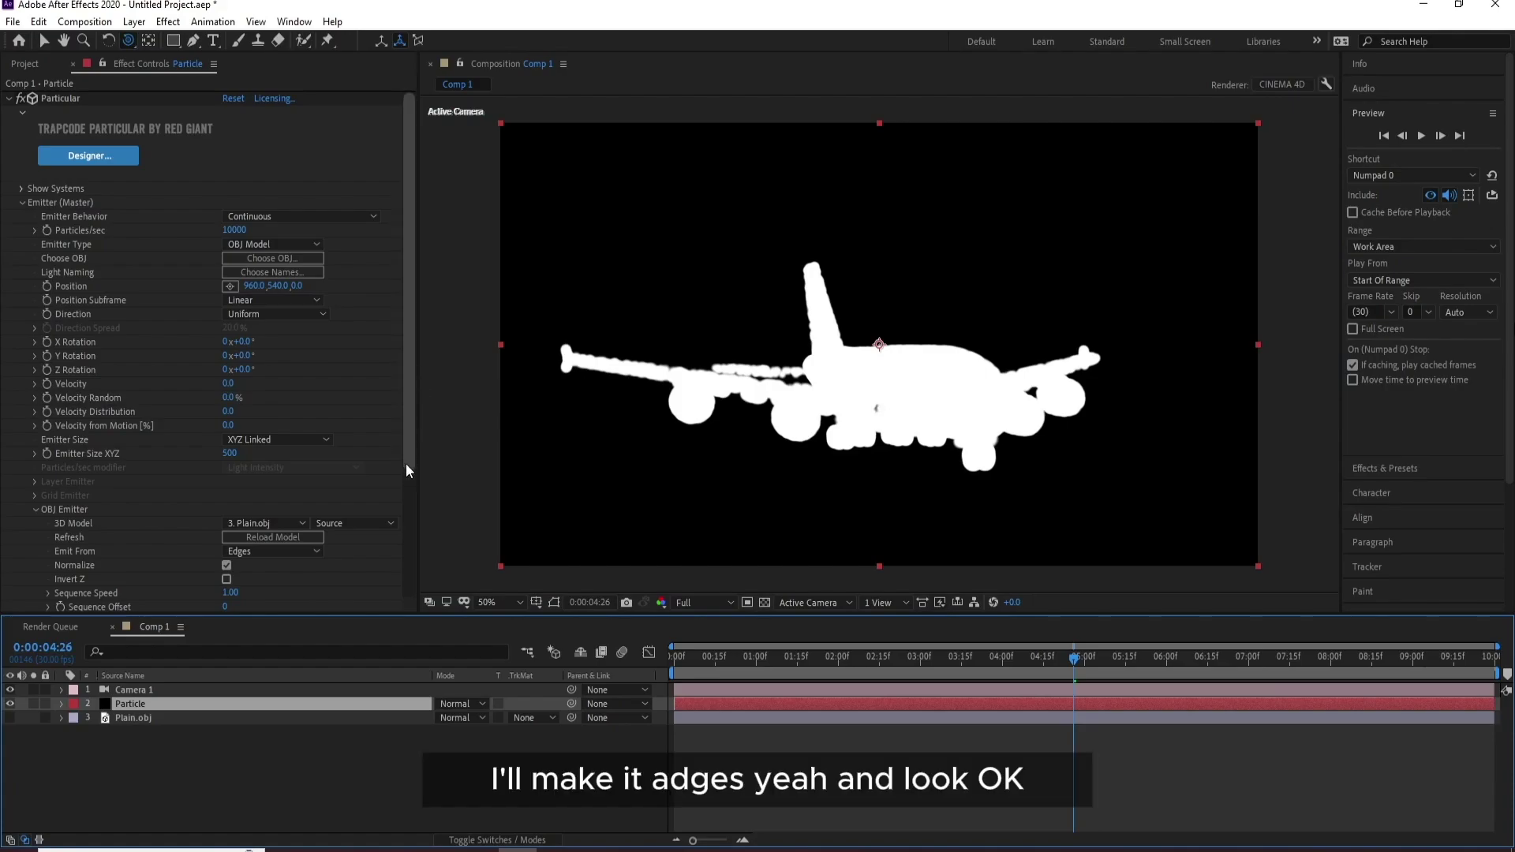
{"action": "left_click", "coordinate": [256, 552]}
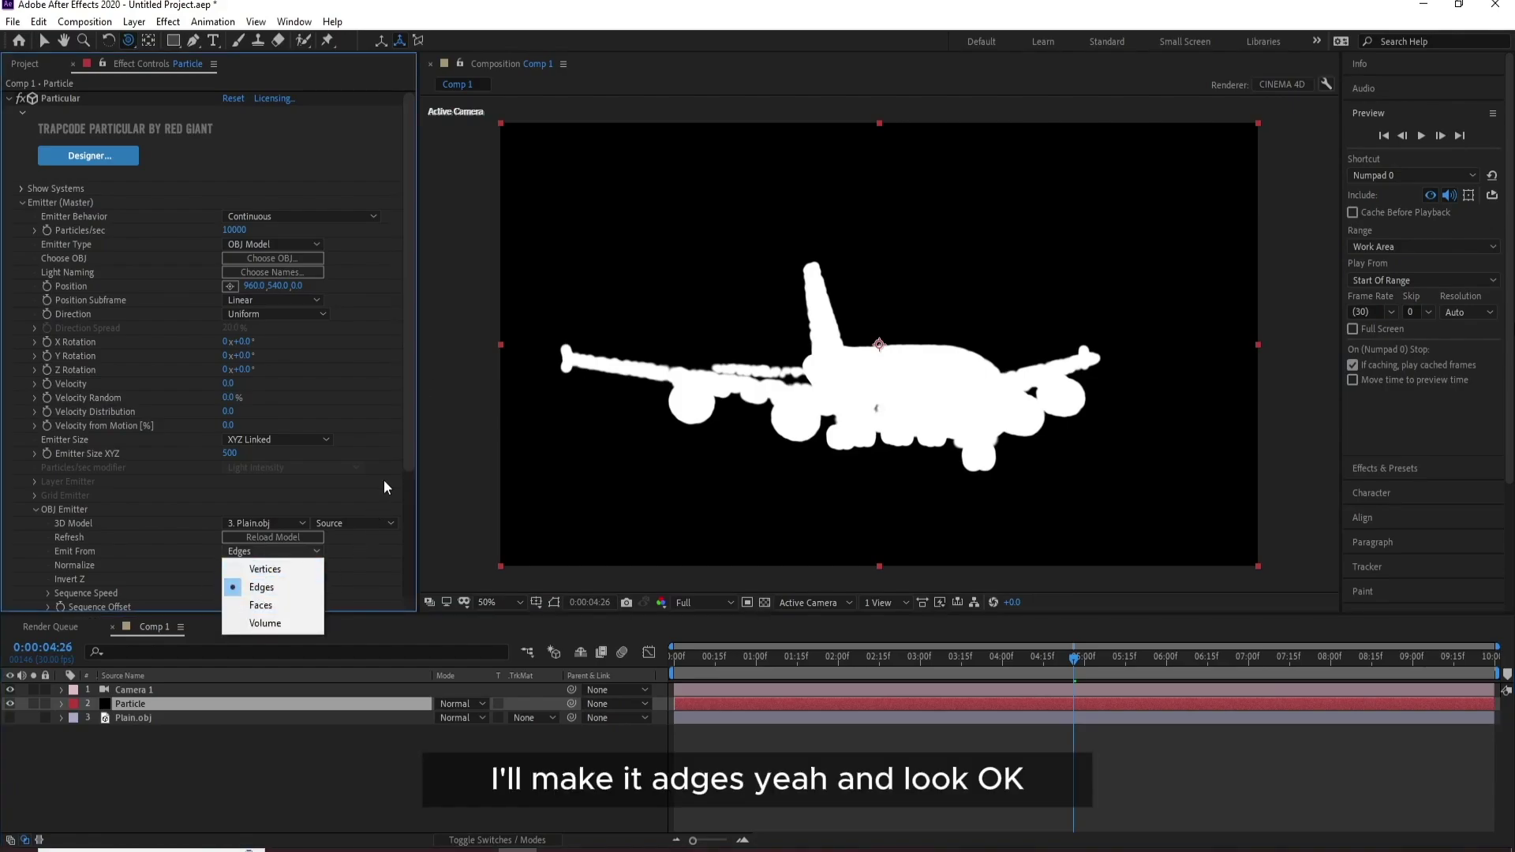
{"action": "left_click_drag", "start_coordinate": [412, 426], "coordinate": [366, 518]}
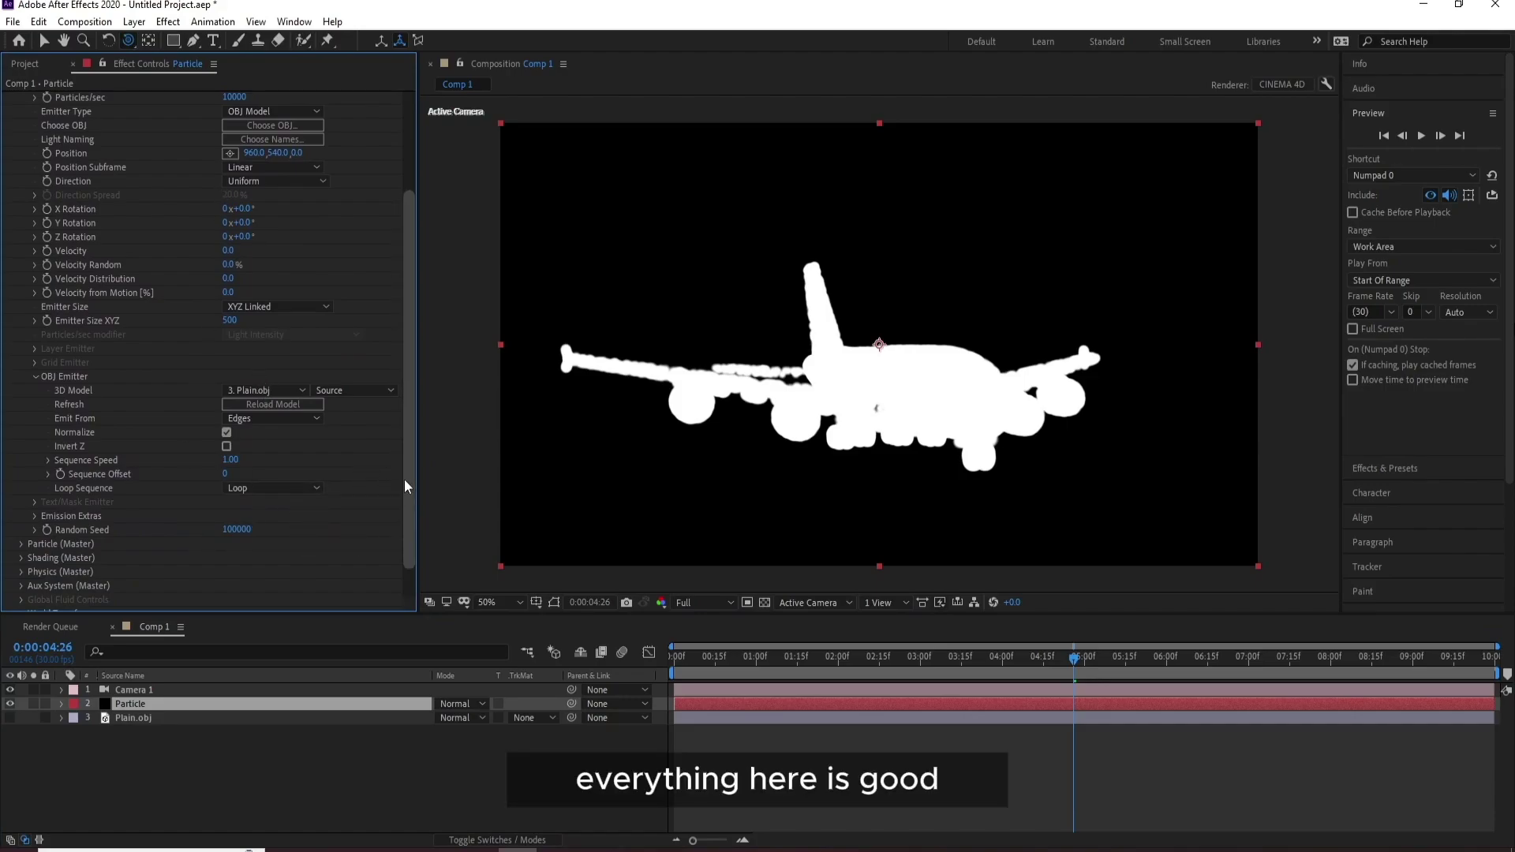
{"action": "scroll", "coordinate": [404, 480], "scroll_direction": "up", "scroll_amount": 3}
Step: Collapse Emitter (Master) and set the Particle (Master) Size to 0.5
{"action": "left_click", "coordinate": [21, 159]}
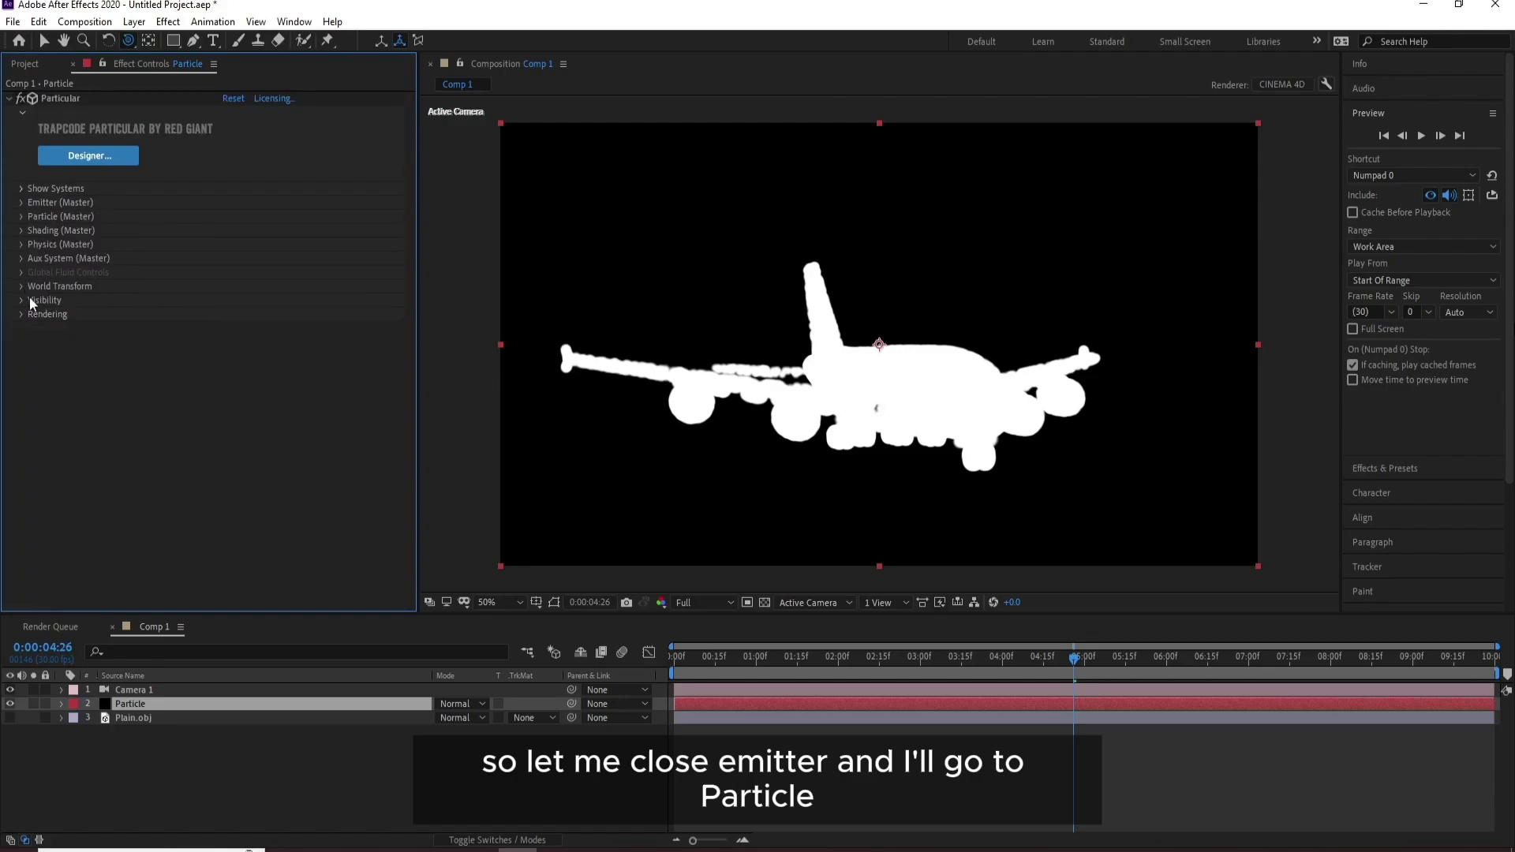
{"action": "left_click", "coordinate": [20, 216]}
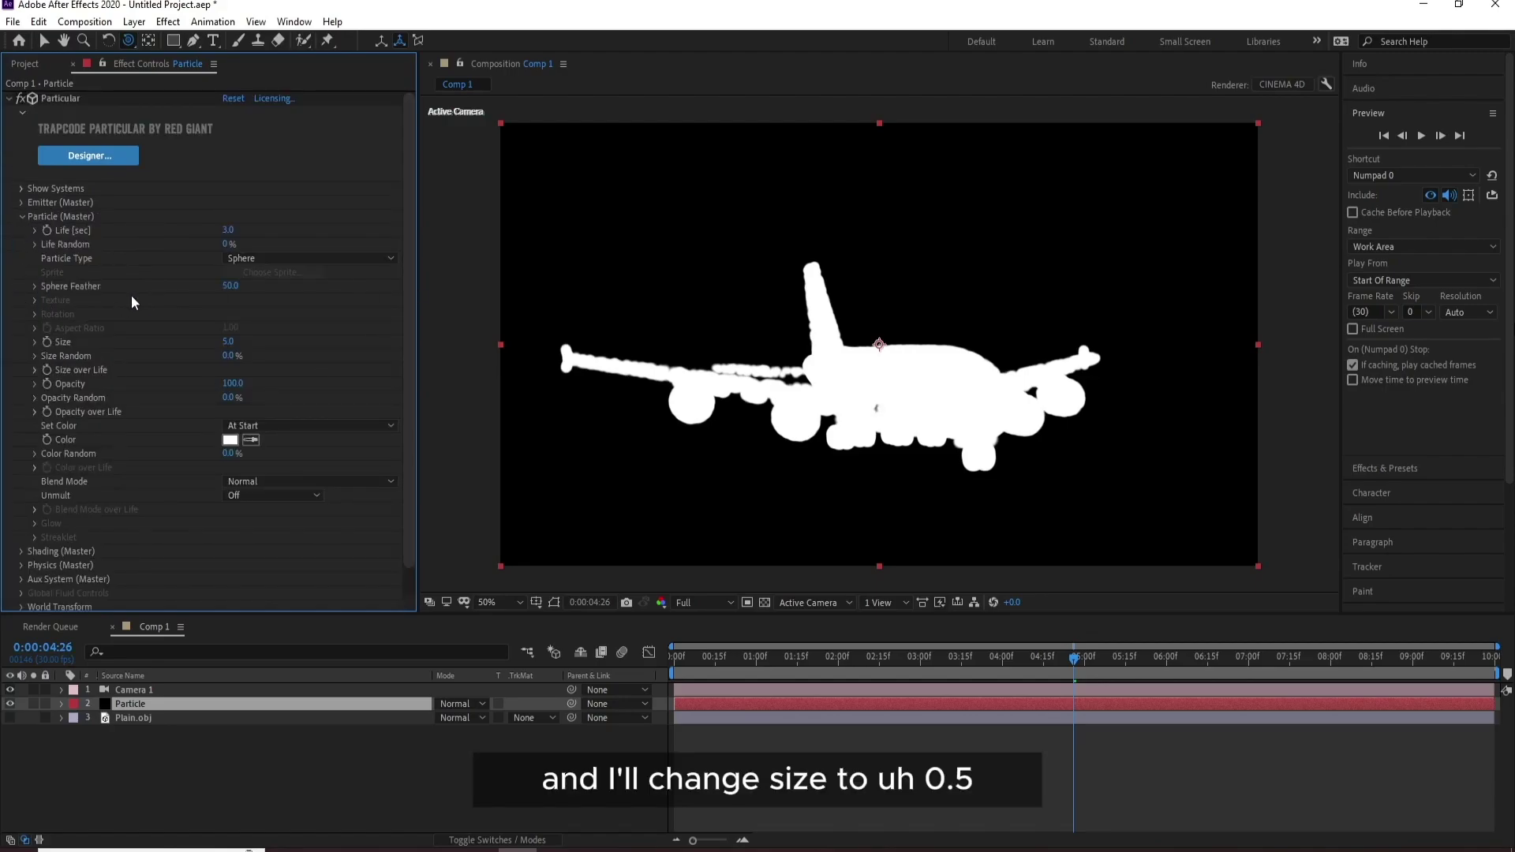
{"action": "left_click", "coordinate": [224, 344]}
{"action": "type", "text": "0.5"}
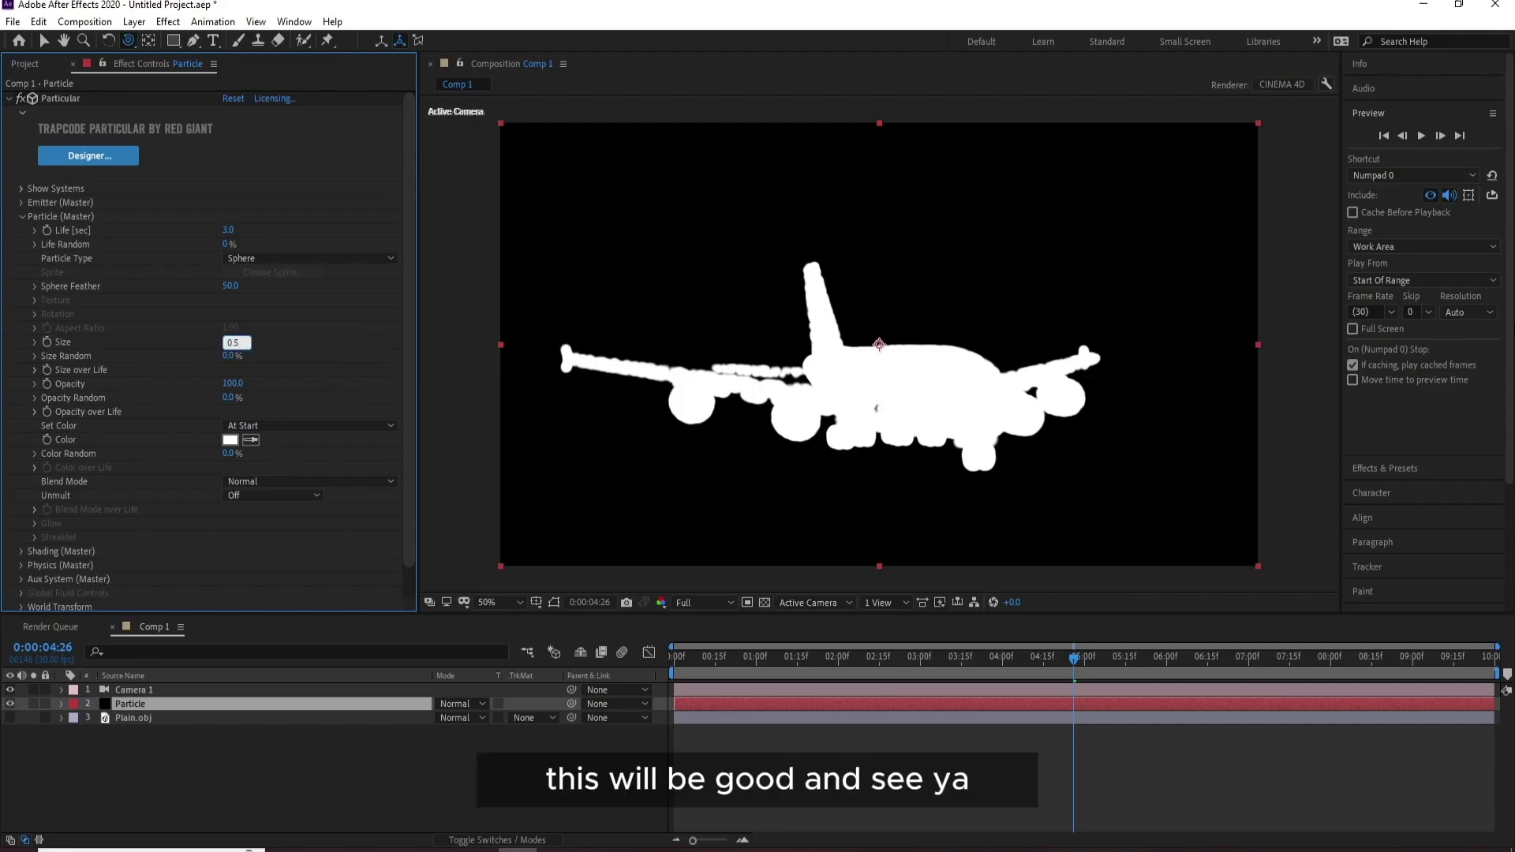
{"action": "key", "text": "Return"}
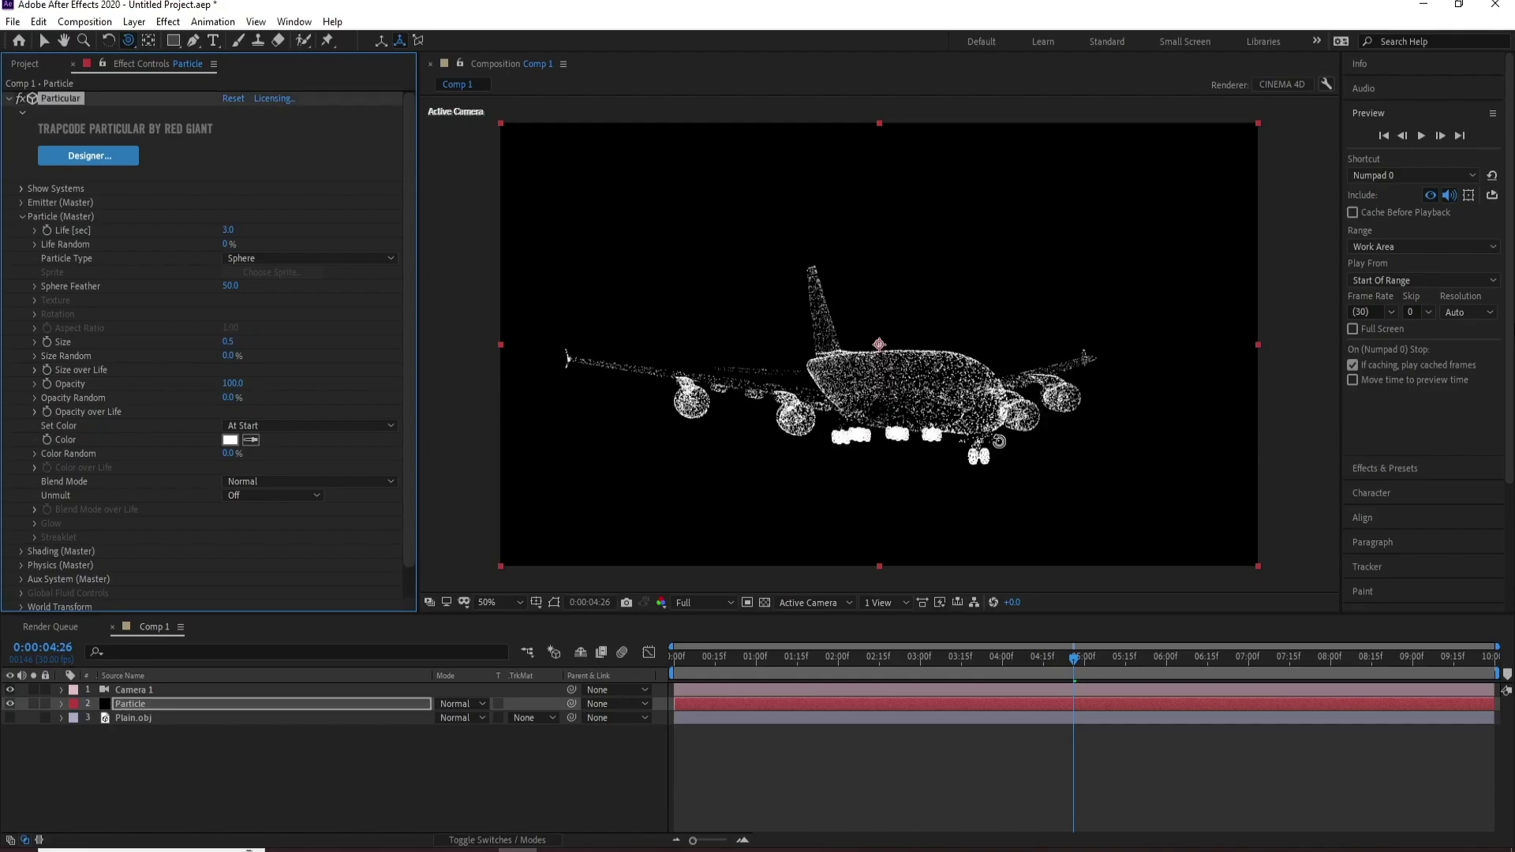
Step: Try Vertices and Faces for Emit From, settle on Edges, then collapse Emitter (Master)
{"action": "left_click", "coordinate": [21, 204]}
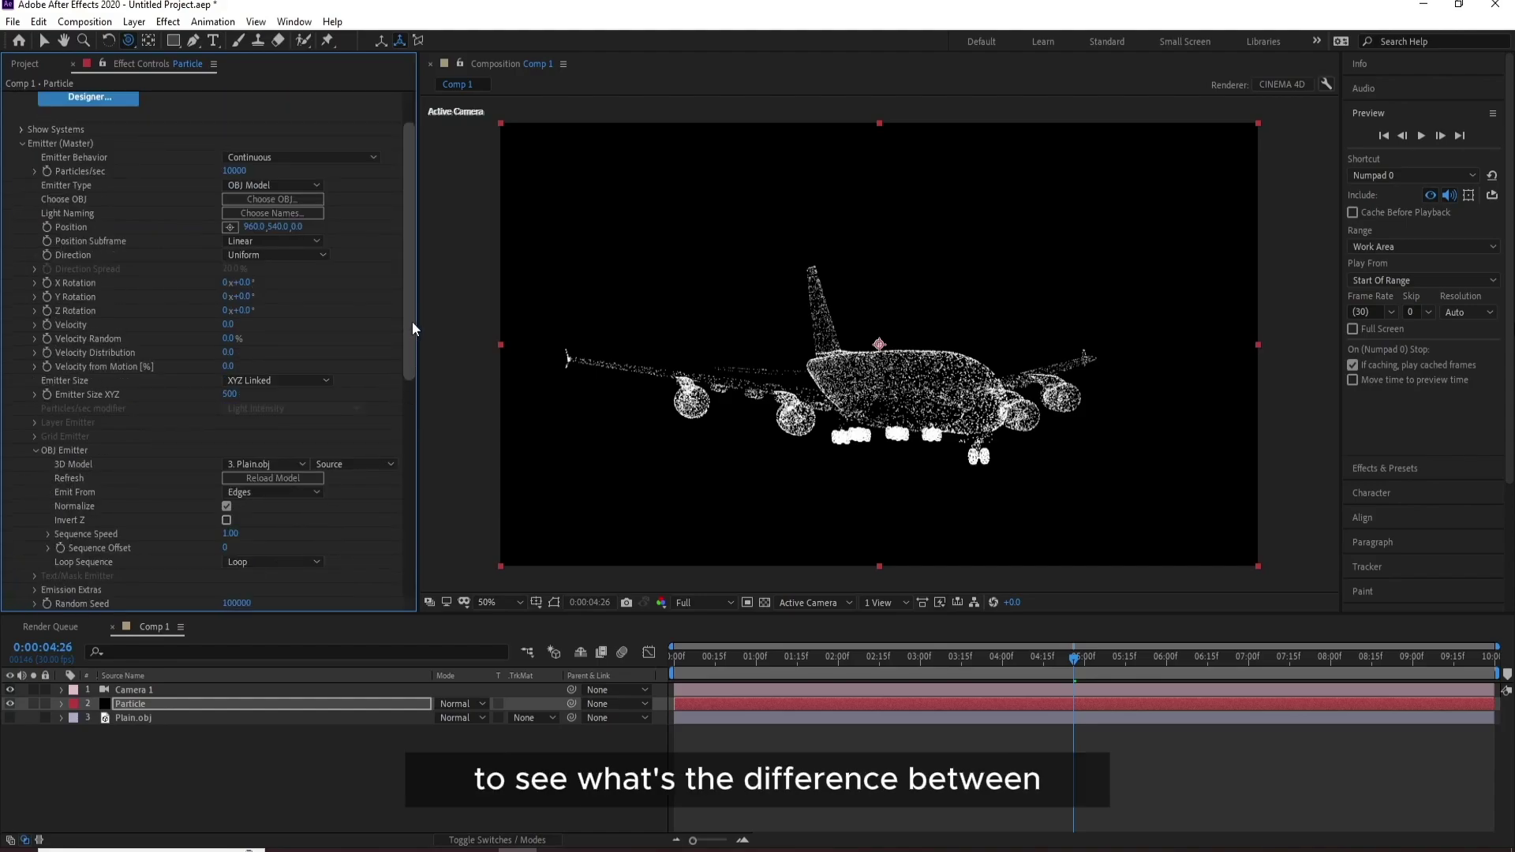
{"action": "scroll", "coordinate": [239, 441], "scroll_direction": "down", "scroll_amount": 3}
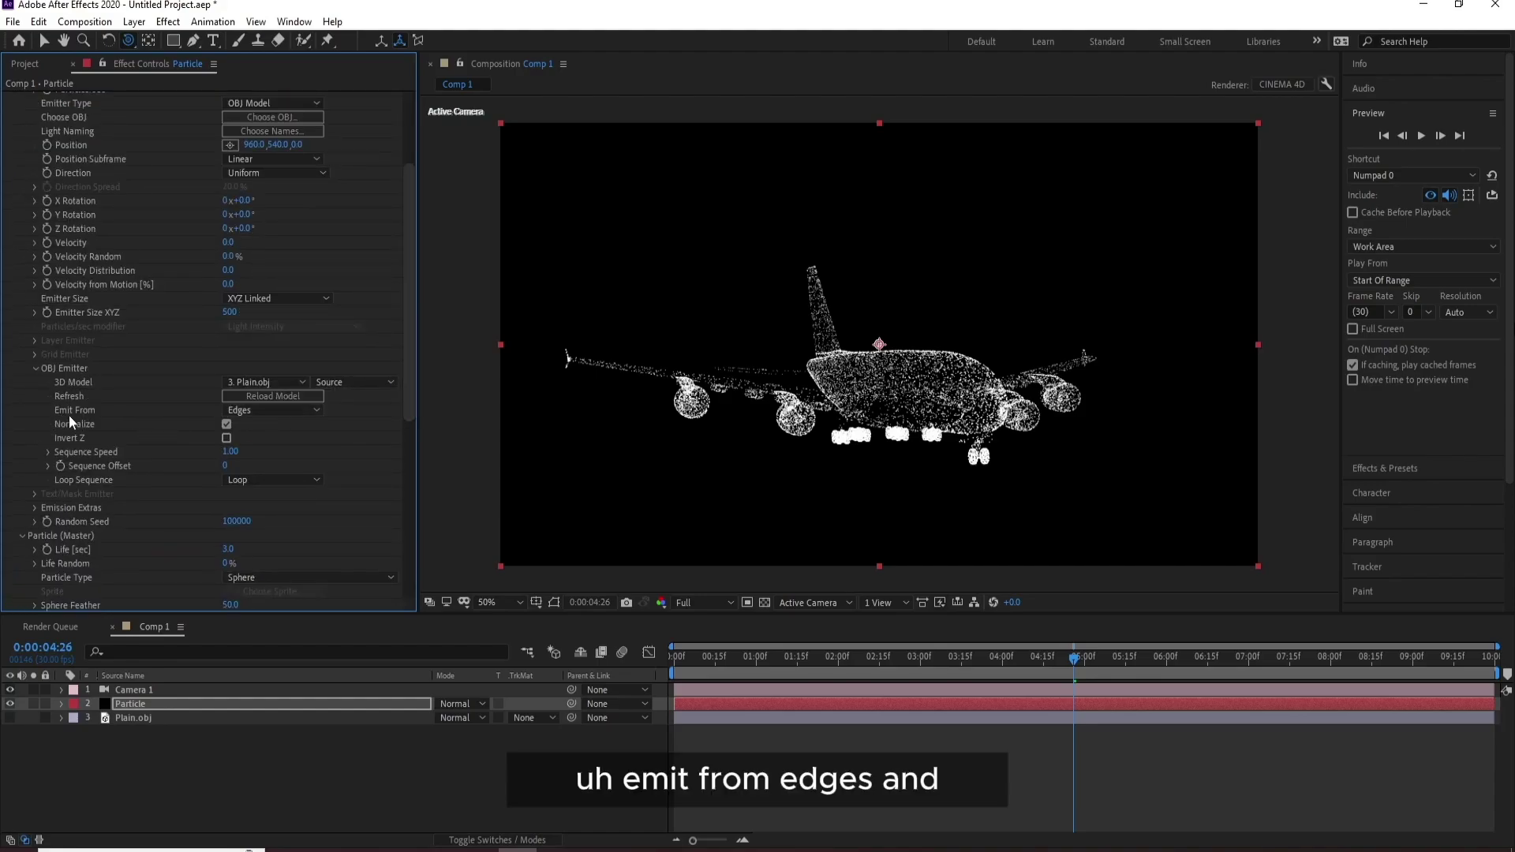
{"action": "left_click", "coordinate": [254, 411]}
{"action": "left_click", "coordinate": [281, 432]}
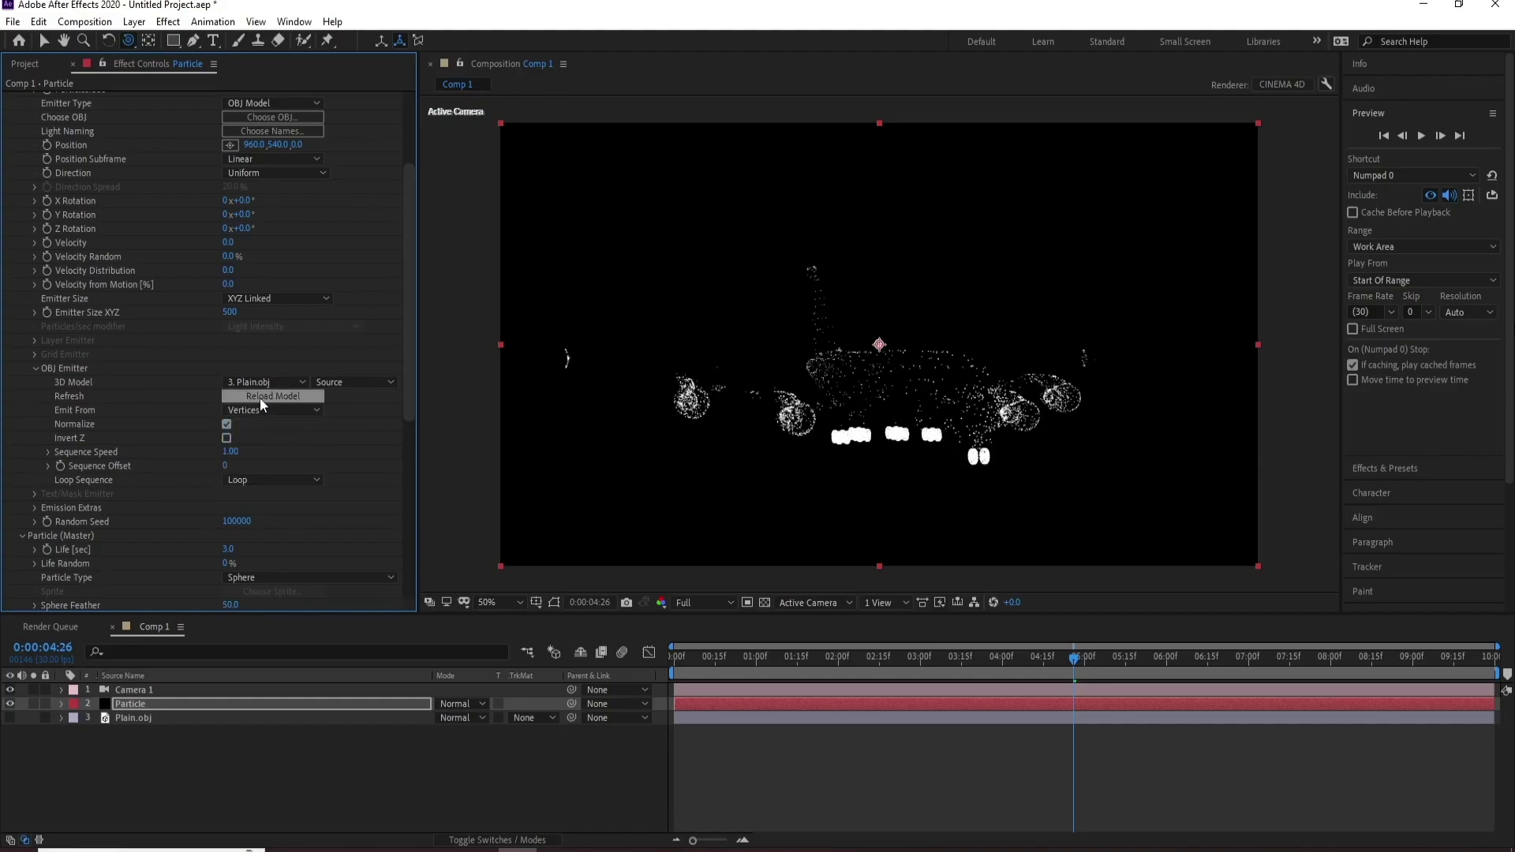
{"action": "left_click", "coordinate": [261, 410]}
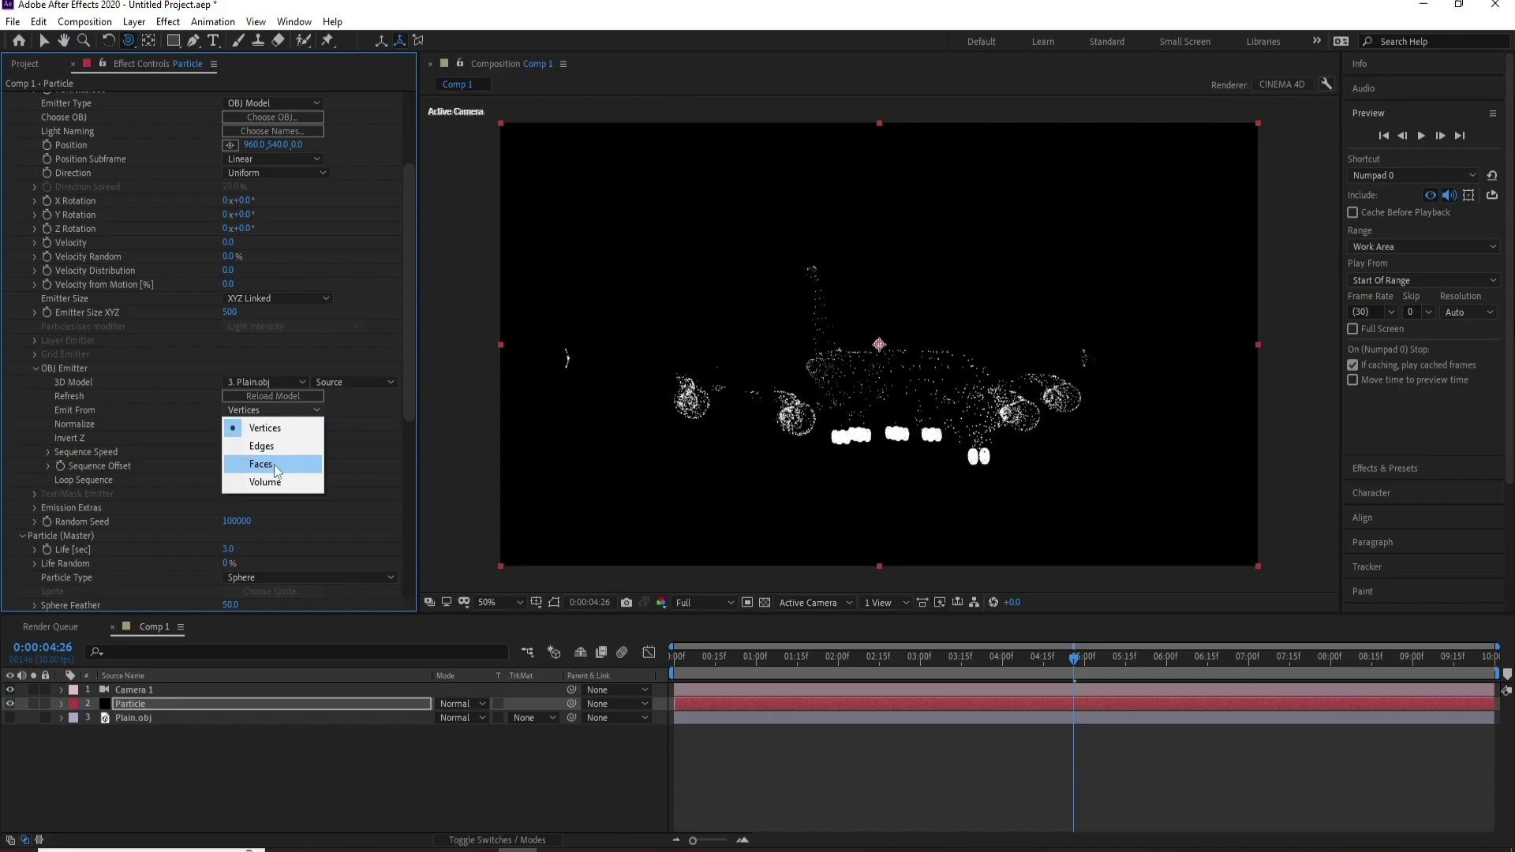
{"action": "left_click", "coordinate": [272, 464]}
{"action": "left_click", "coordinate": [268, 412]}
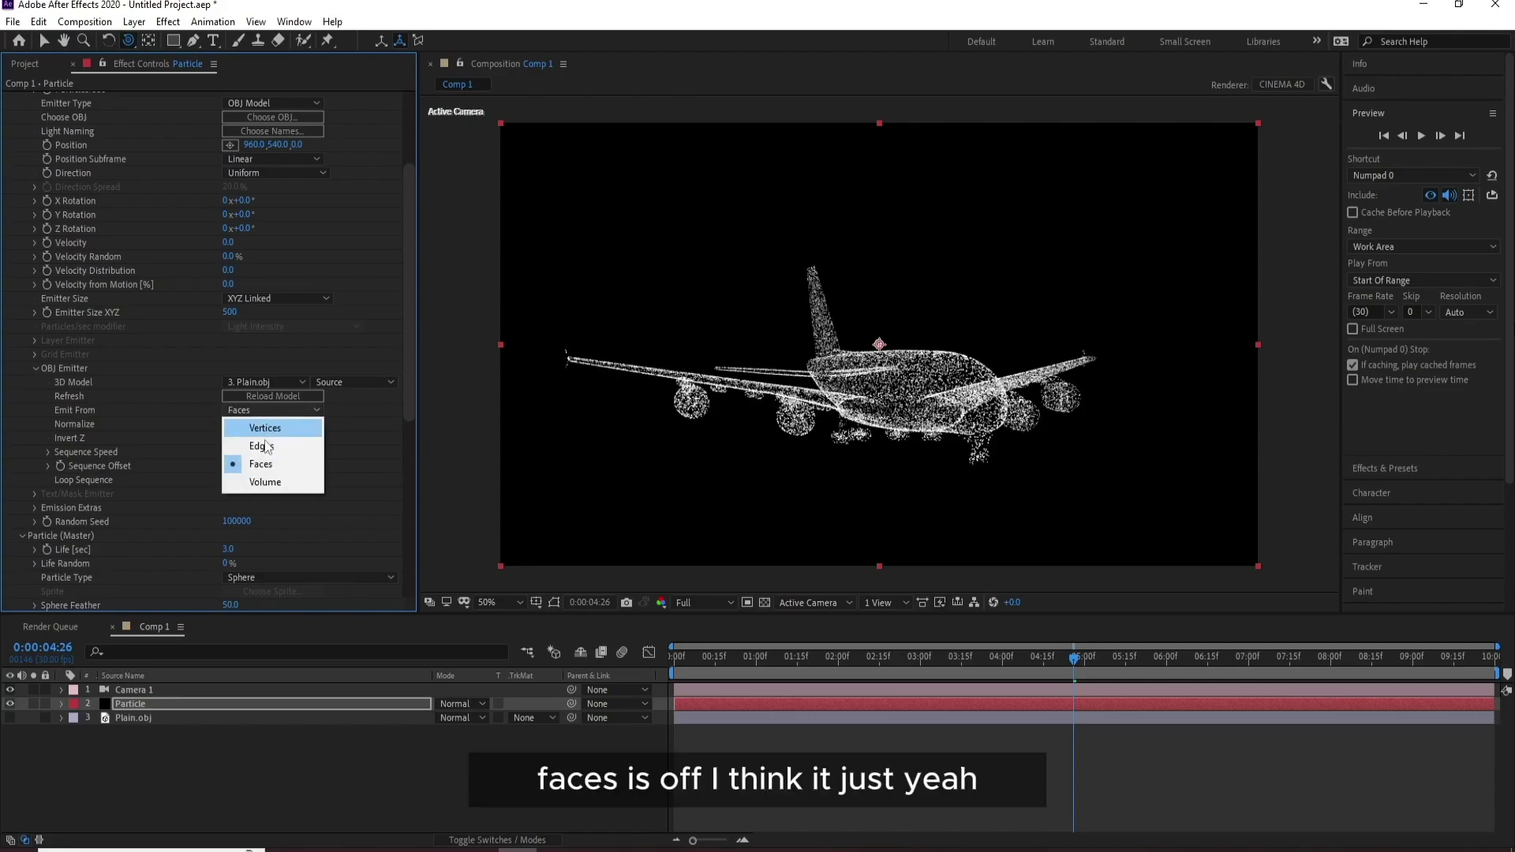
{"action": "left_click", "coordinate": [266, 443]}
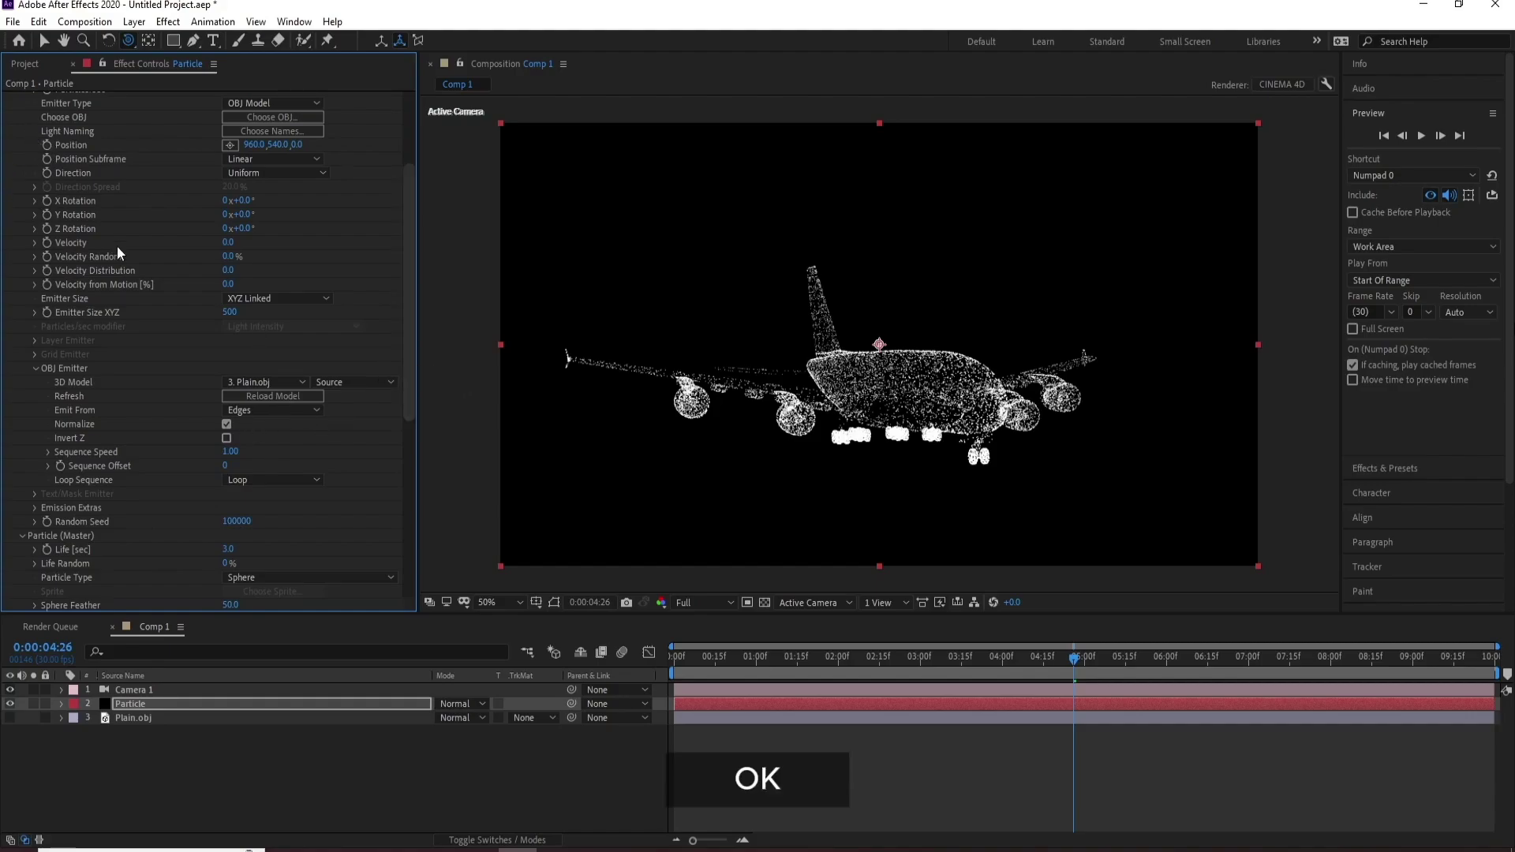
{"action": "scroll", "coordinate": [117, 244], "scroll_direction": "up", "scroll_amount": 3}
{"action": "left_click", "coordinate": [17, 135]}
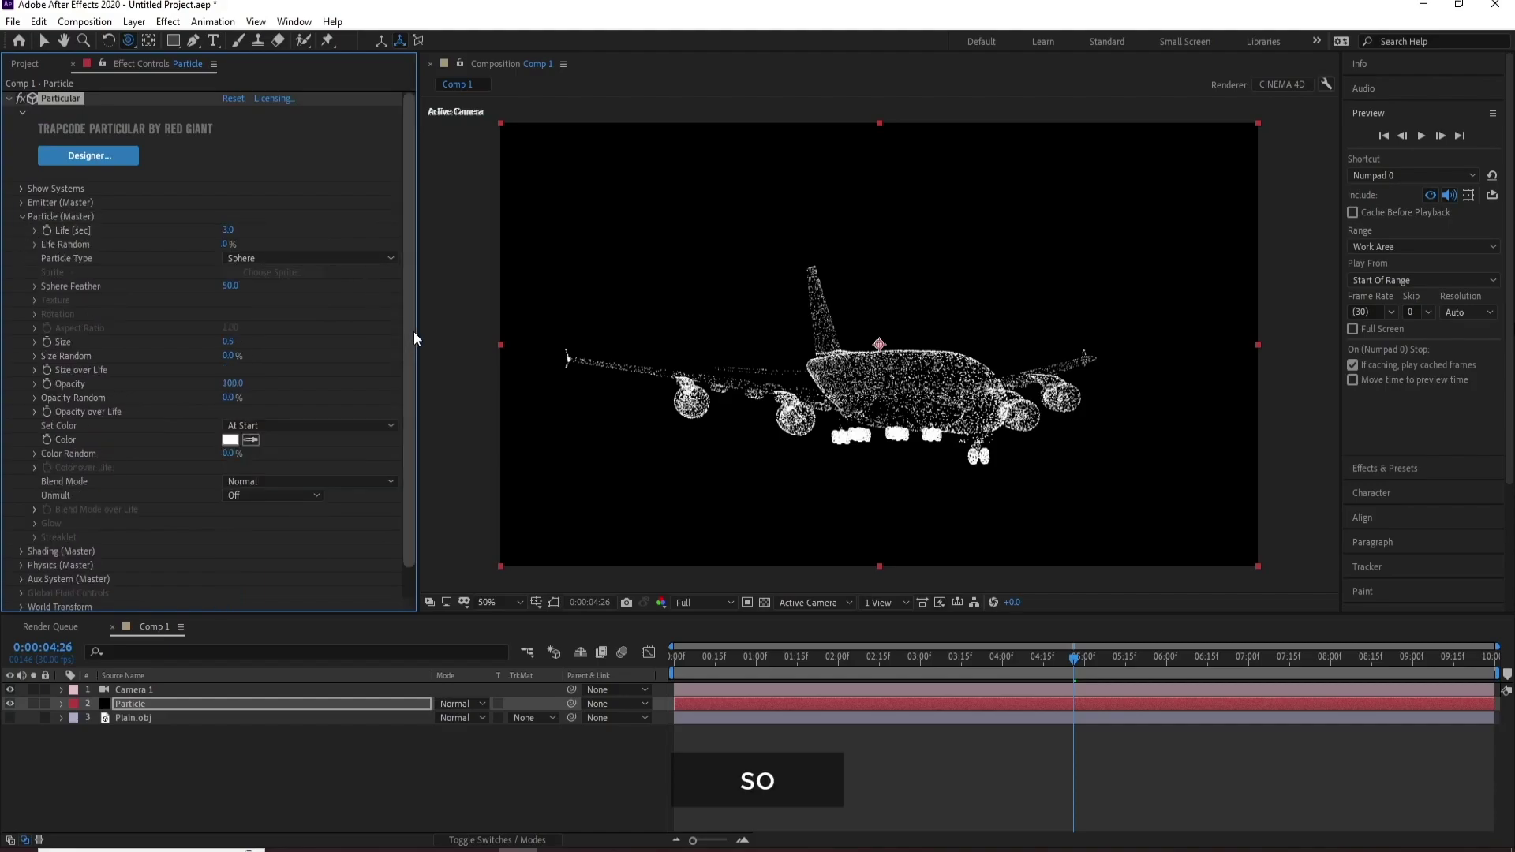
Step: Set Particle Size Random to 32% and Opacity Random to 29%
{"action": "scroll", "coordinate": [414, 335], "scroll_direction": "down", "scroll_amount": 1}
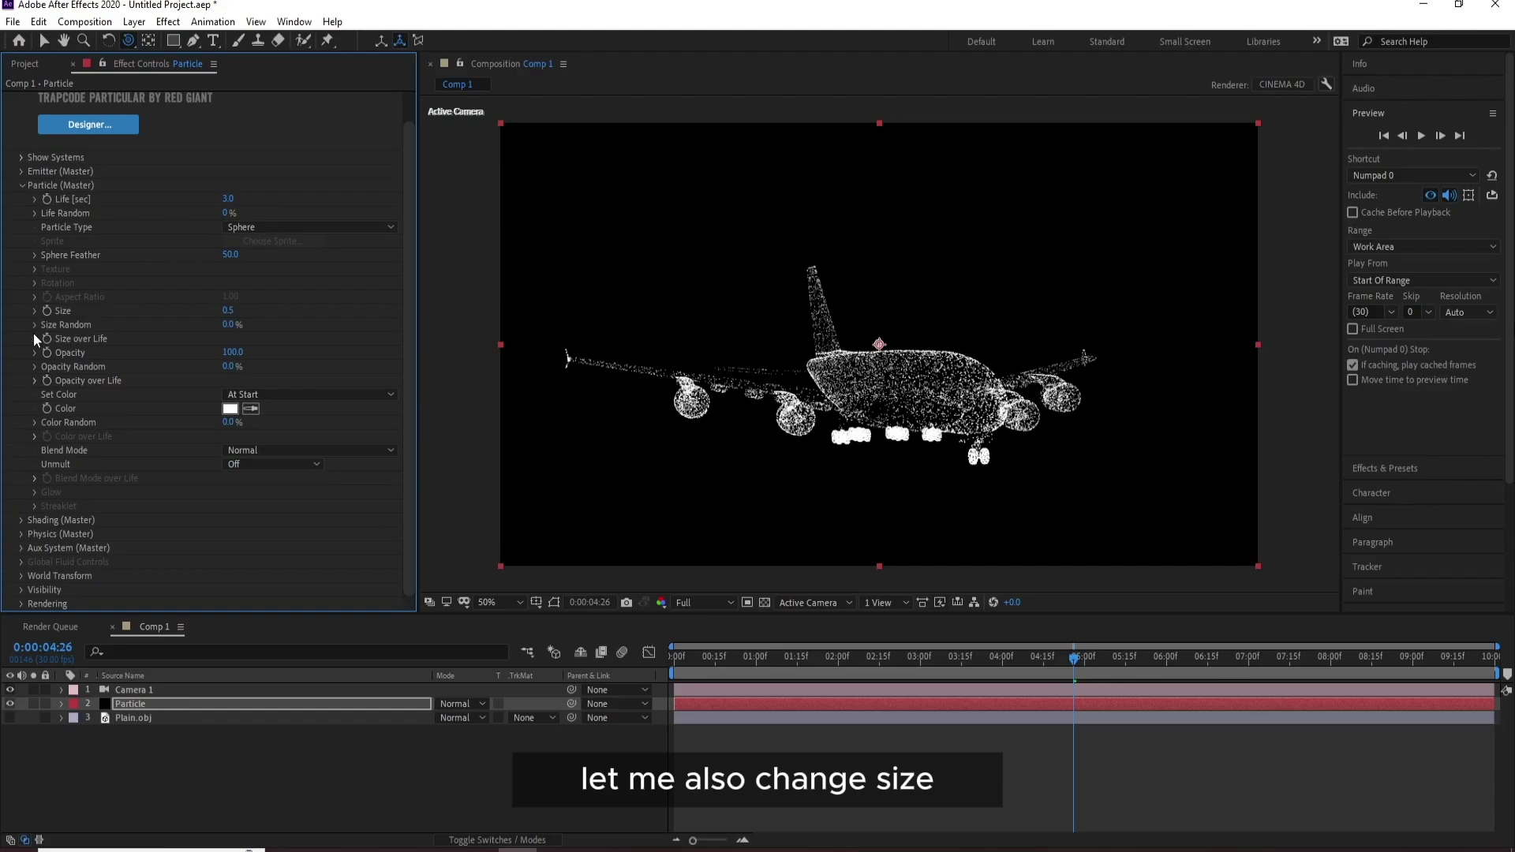
{"action": "left_click_drag", "start_coordinate": [229, 325], "coordinate": [322, 344]}
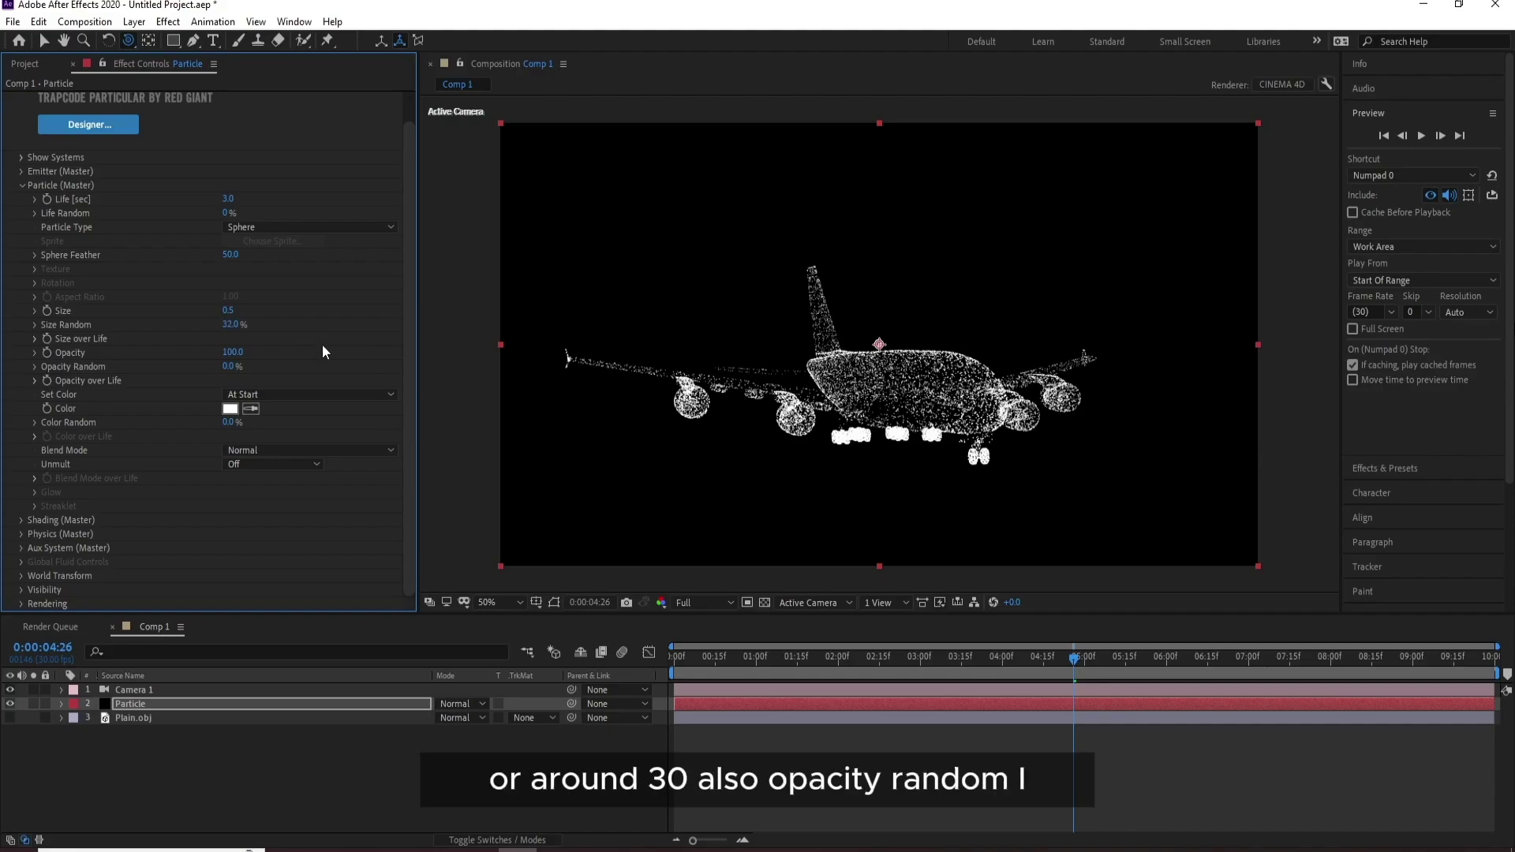
{"action": "left_click", "coordinate": [226, 368]}
{"action": "left_click_drag", "start_coordinate": [226, 368], "coordinate": [257, 372]}
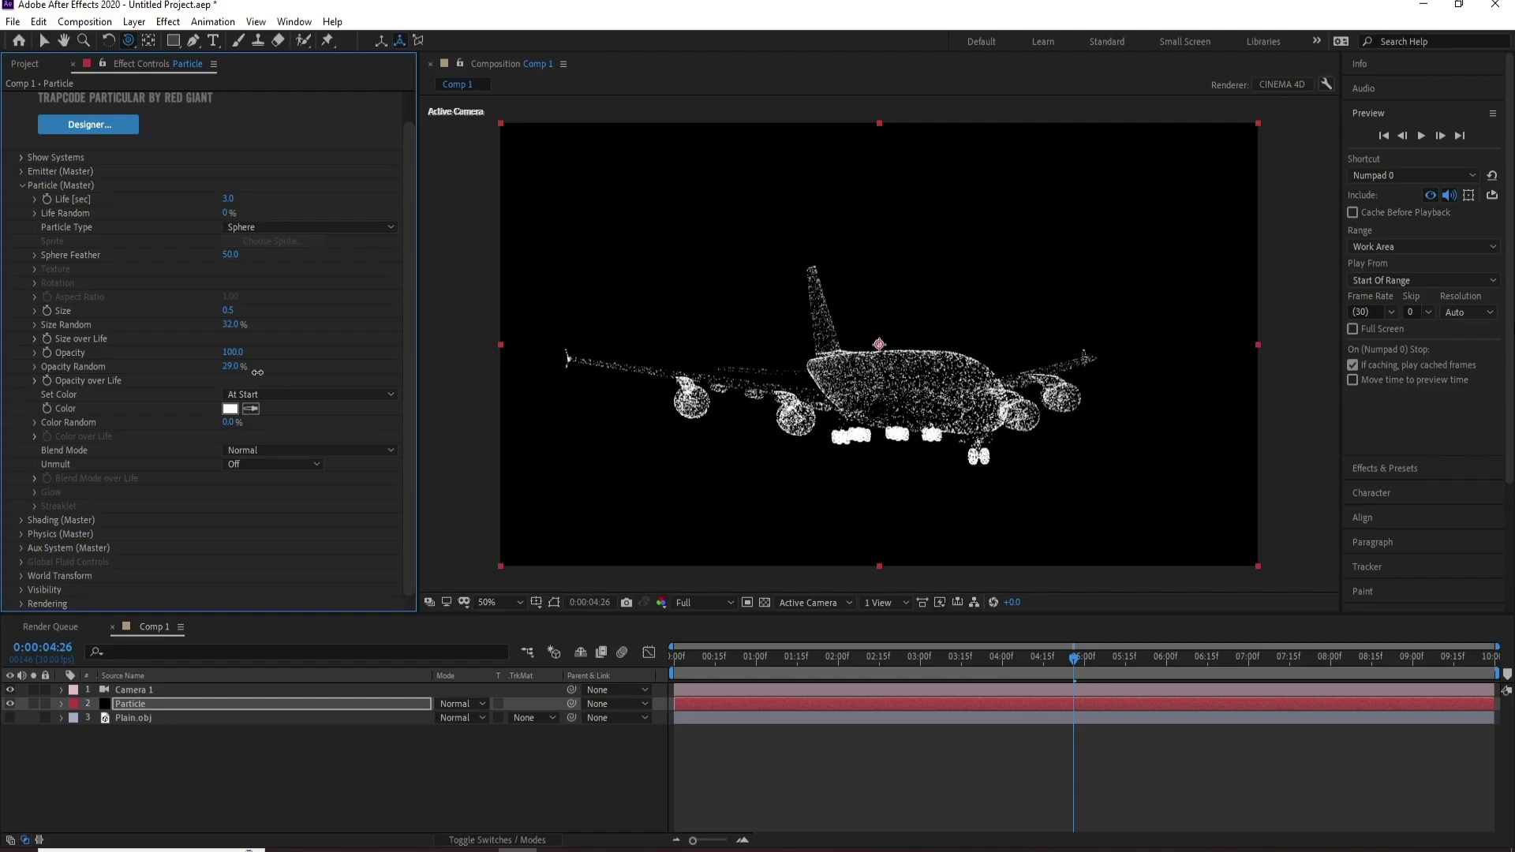
Step: Give Size over Life the triangle preset so particles grow then shrink
{"action": "left_click", "coordinate": [34, 340]}
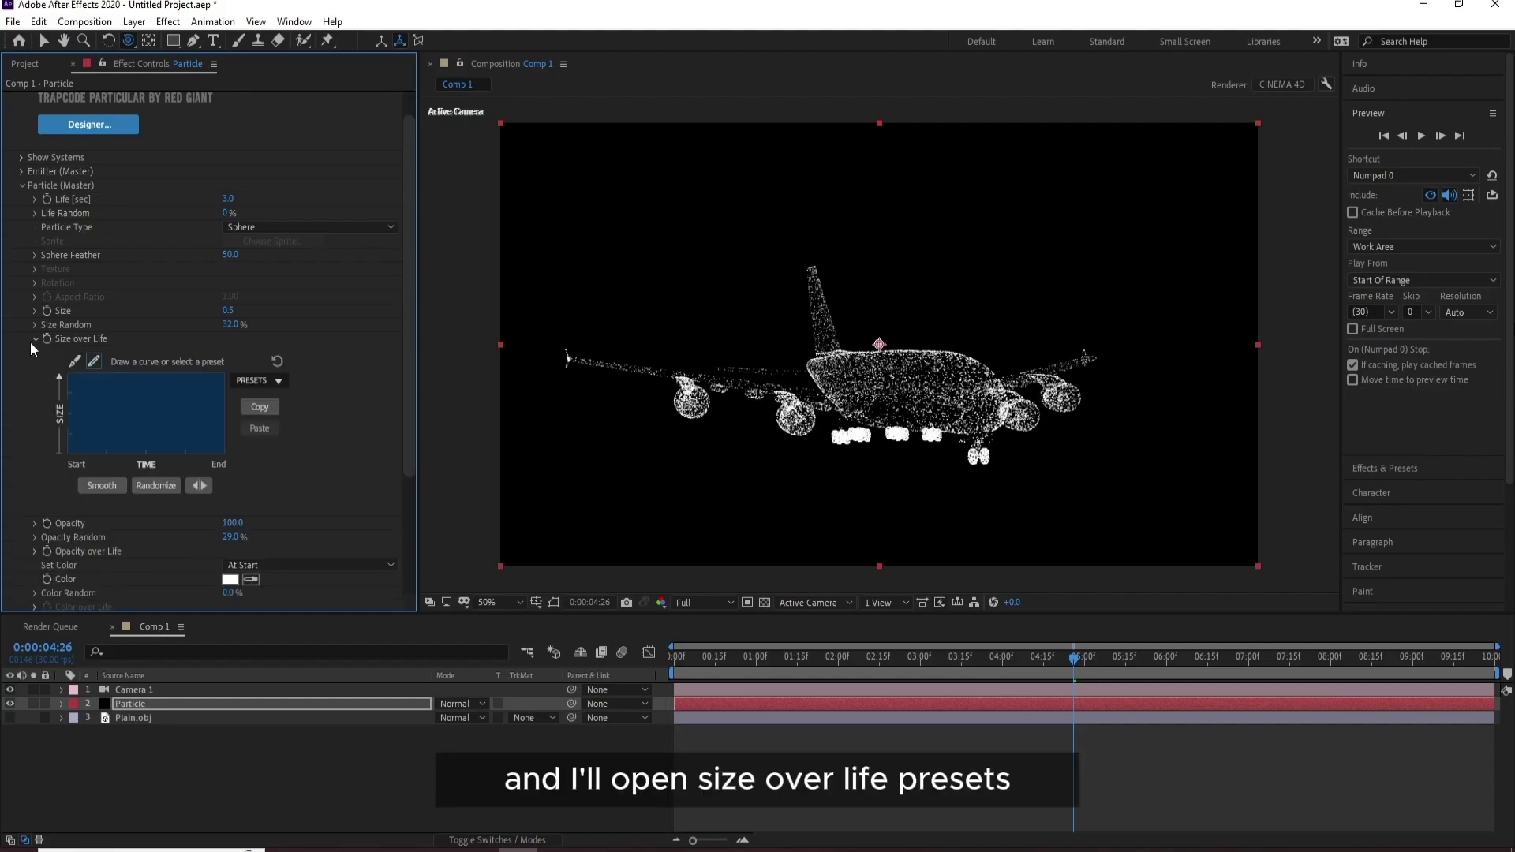
{"action": "left_click", "coordinate": [281, 381]}
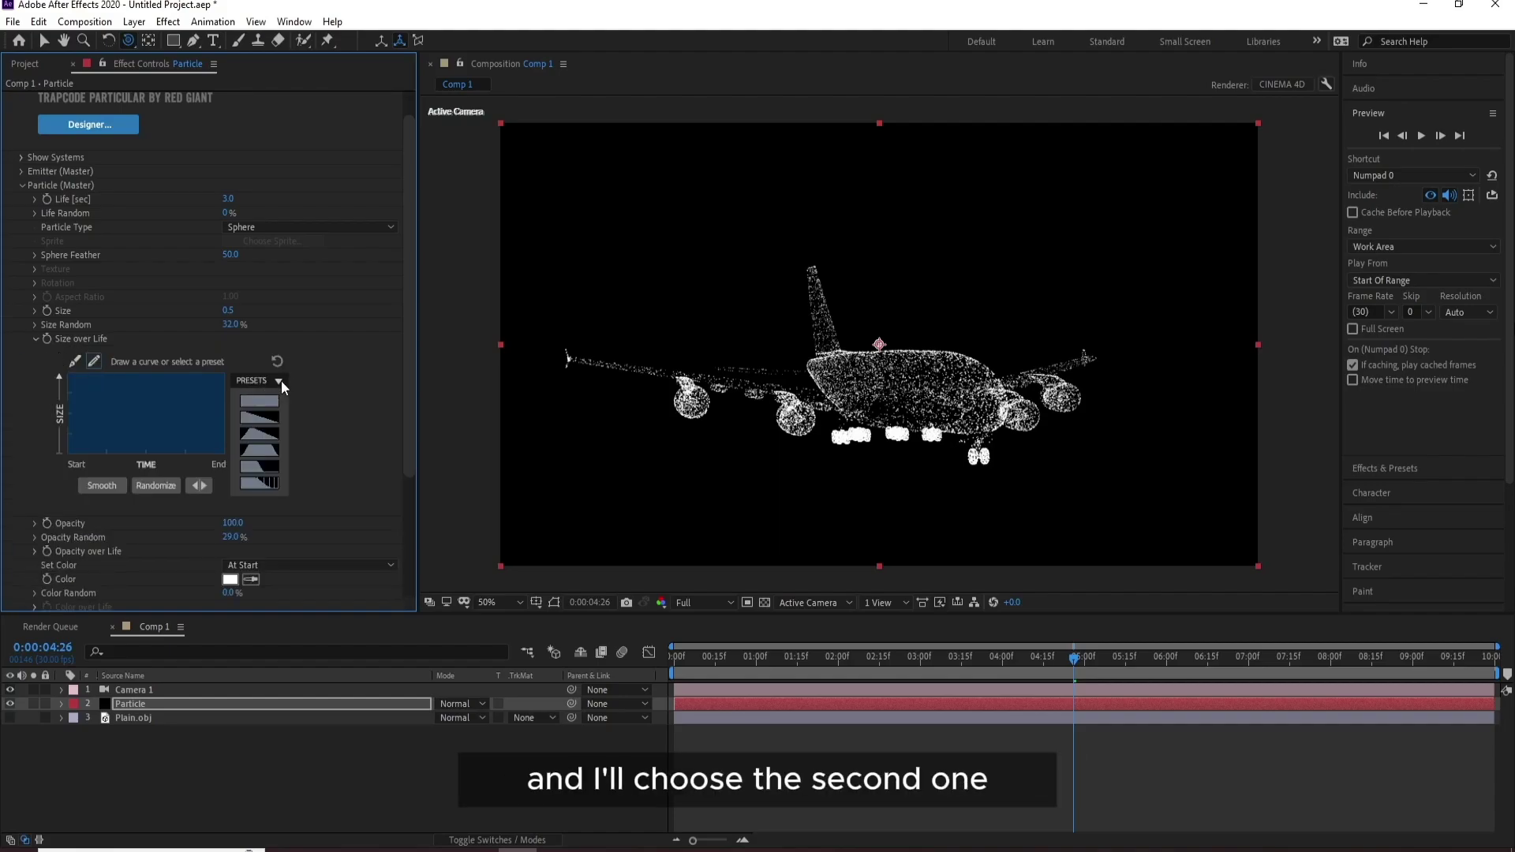
{"action": "left_click", "coordinate": [249, 425]}
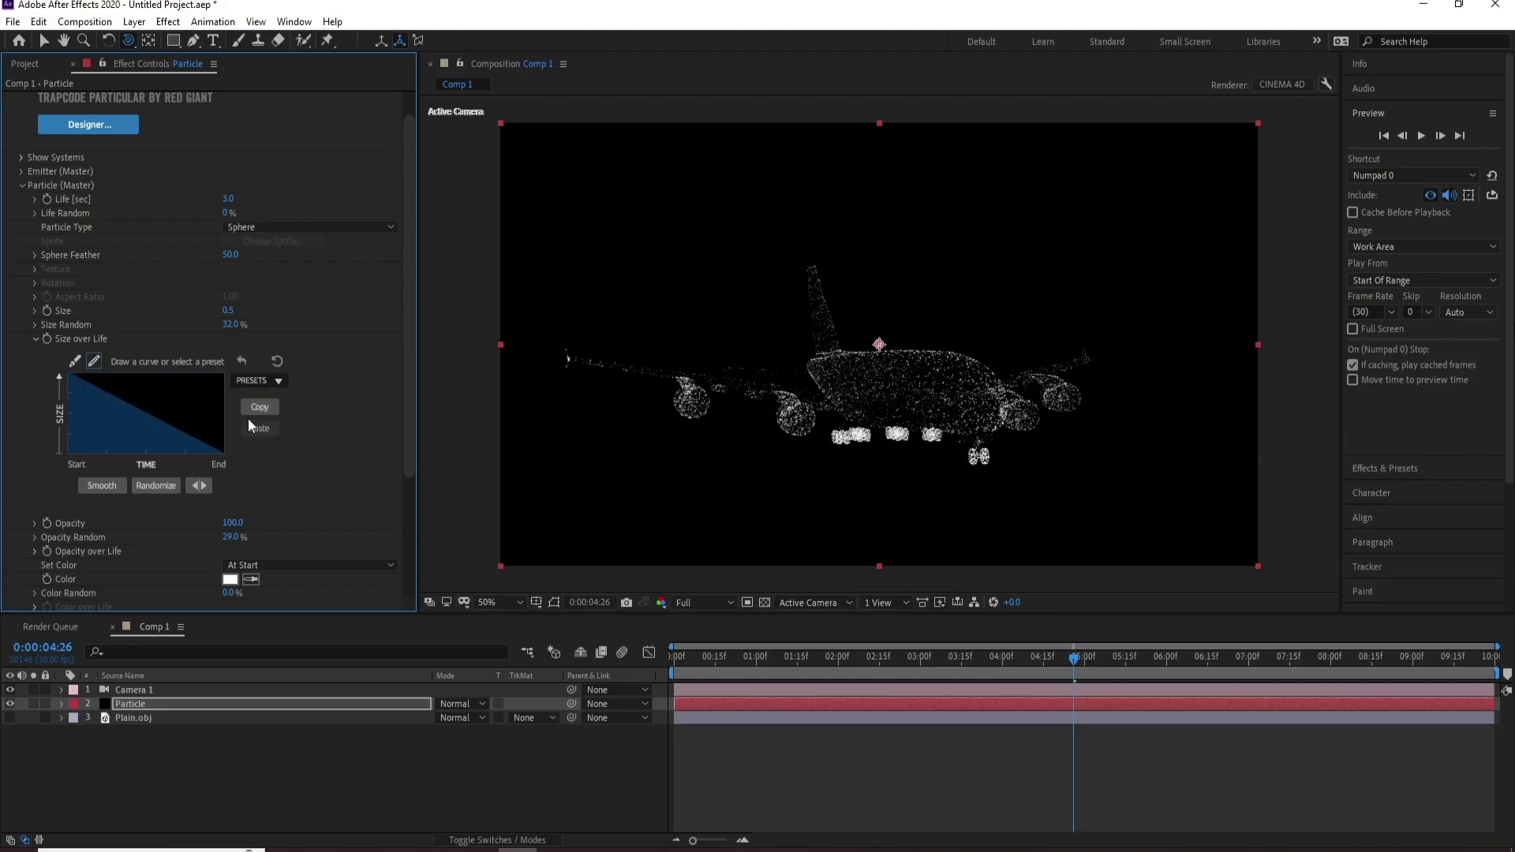
{"action": "left_click", "coordinate": [259, 387]}
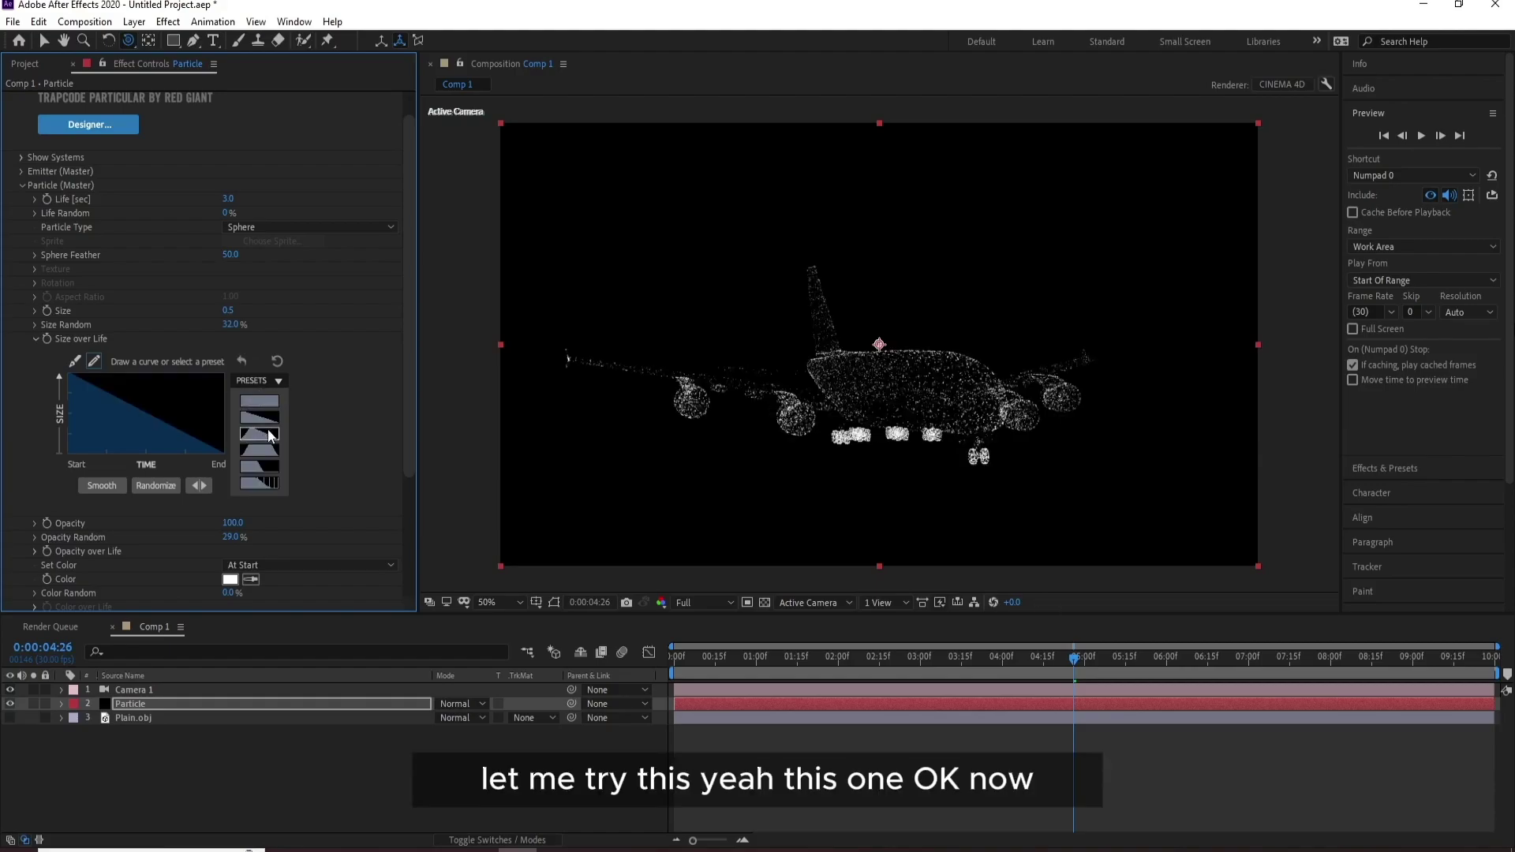
{"action": "left_click", "coordinate": [253, 385]}
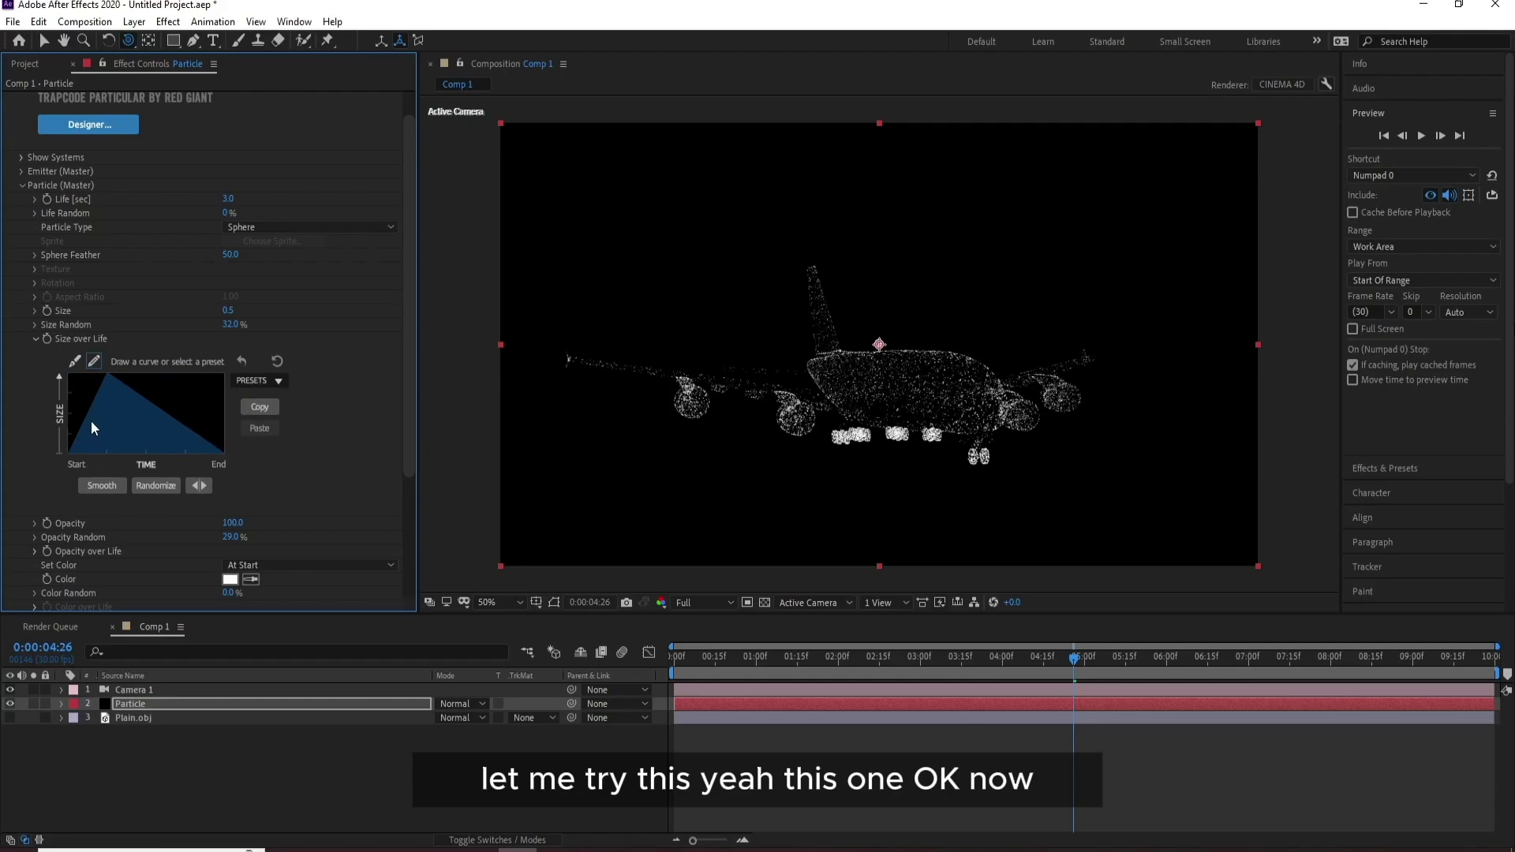
{"action": "left_click_drag", "start_coordinate": [408, 404], "coordinate": [410, 520]}
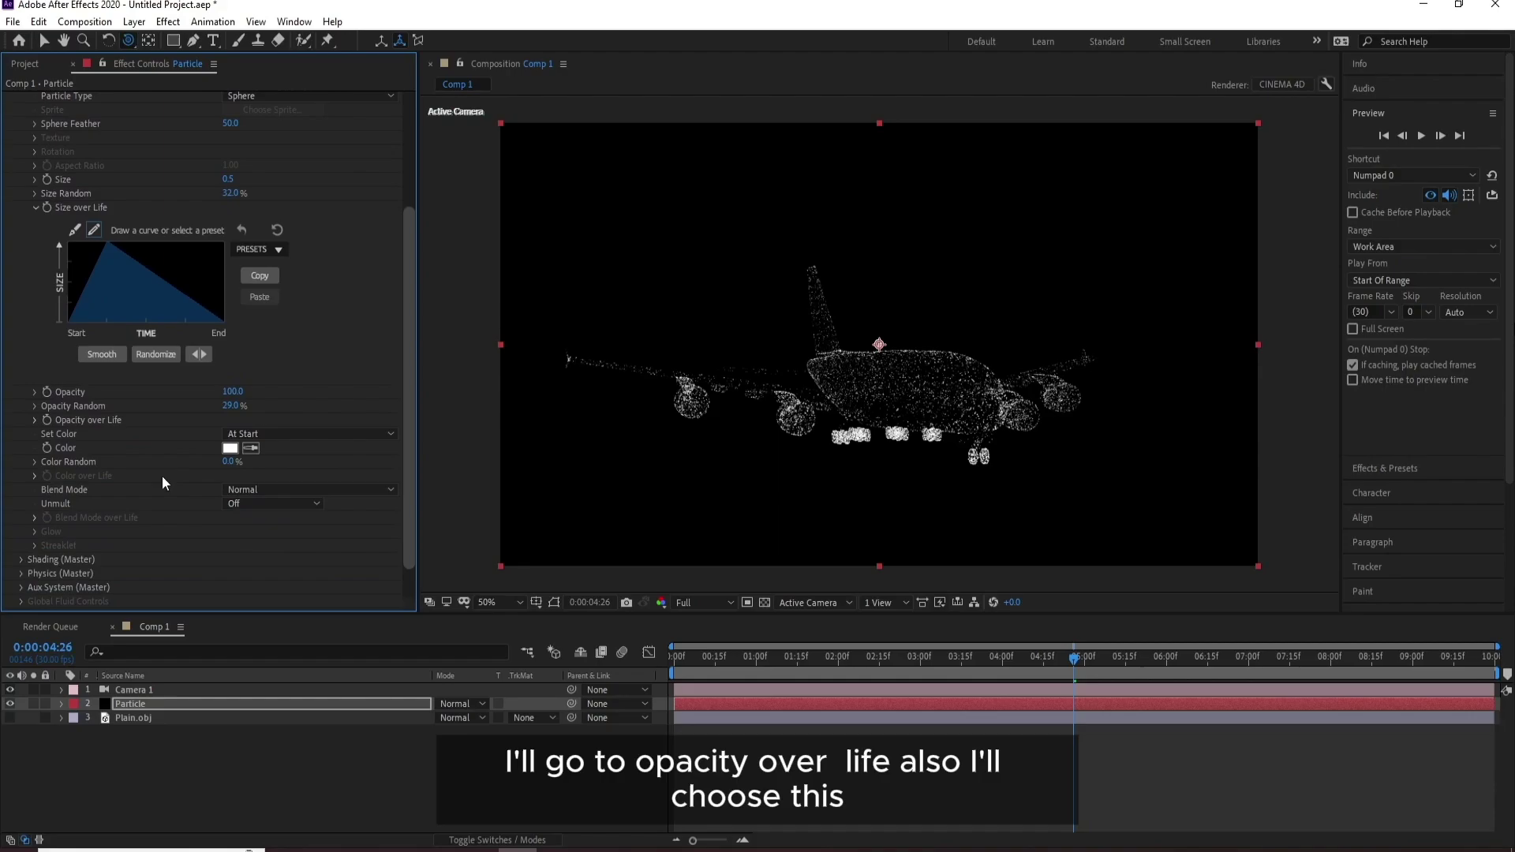
Step: Give Opacity over Life the ramp-down preset so particles fade as they age
{"action": "left_click", "coordinate": [35, 419]}
{"action": "left_click", "coordinate": [266, 467]}
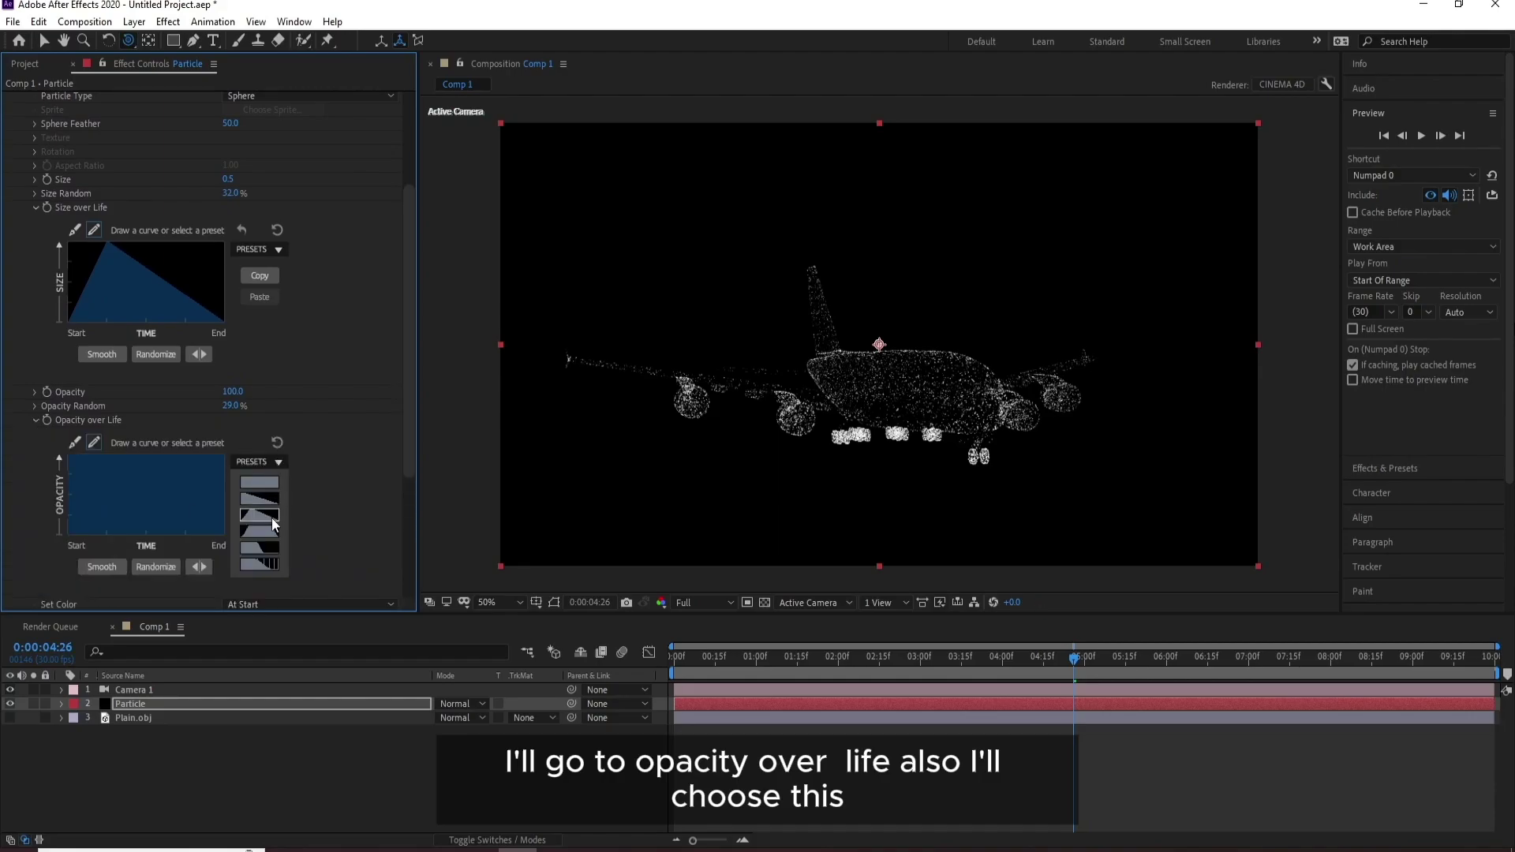
{"action": "left_click", "coordinate": [272, 518]}
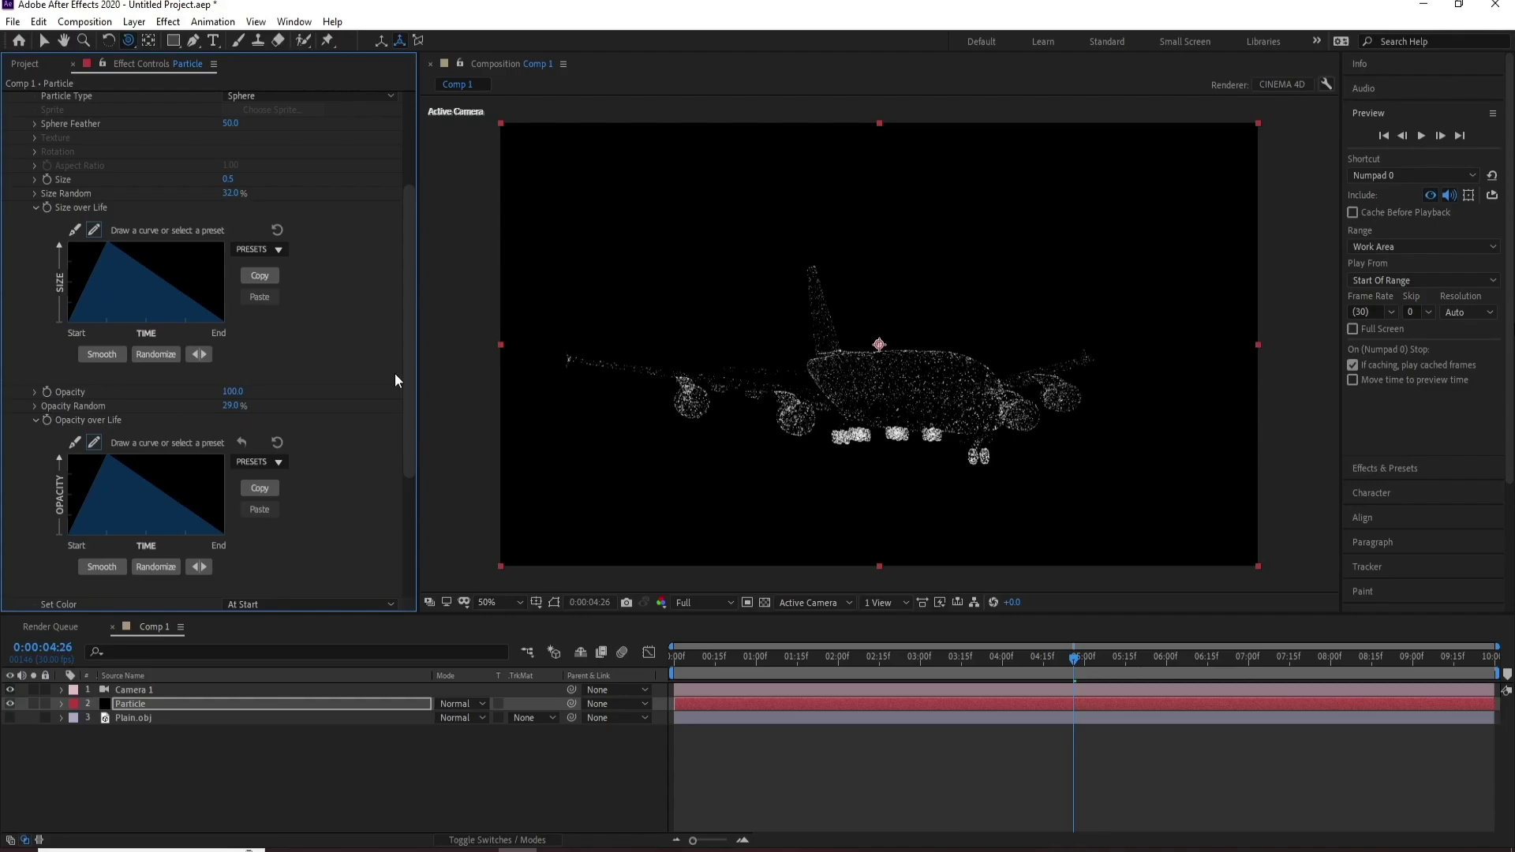
{"action": "left_click_drag", "start_coordinate": [407, 366], "coordinate": [399, 529]}
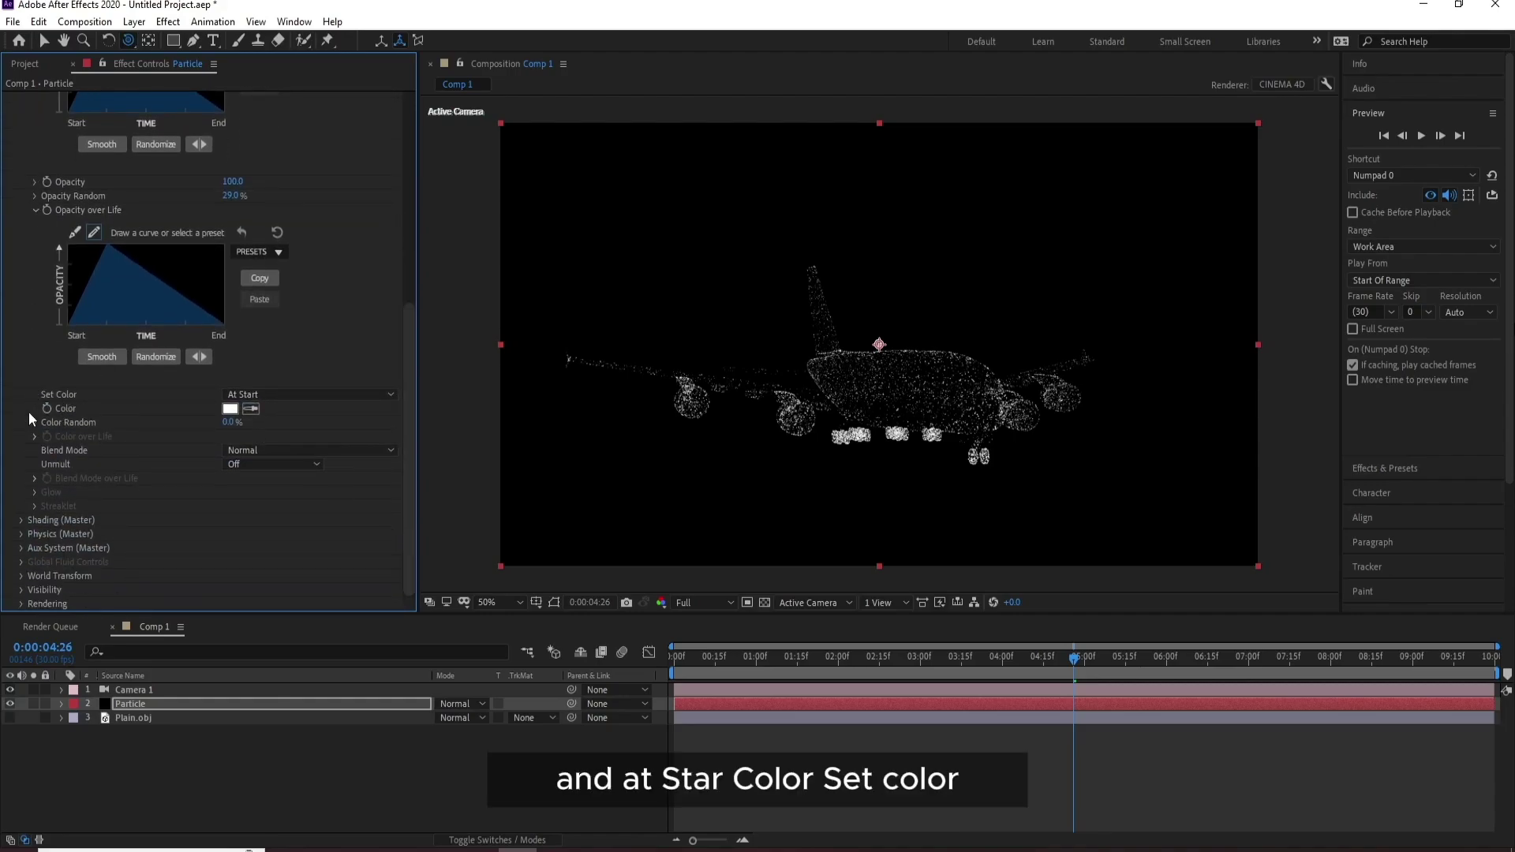
Step: Set particle Color to Over Life and apply the blue Color over Life preset
{"action": "left_click", "coordinate": [264, 393]}
{"action": "left_click", "coordinate": [286, 433]}
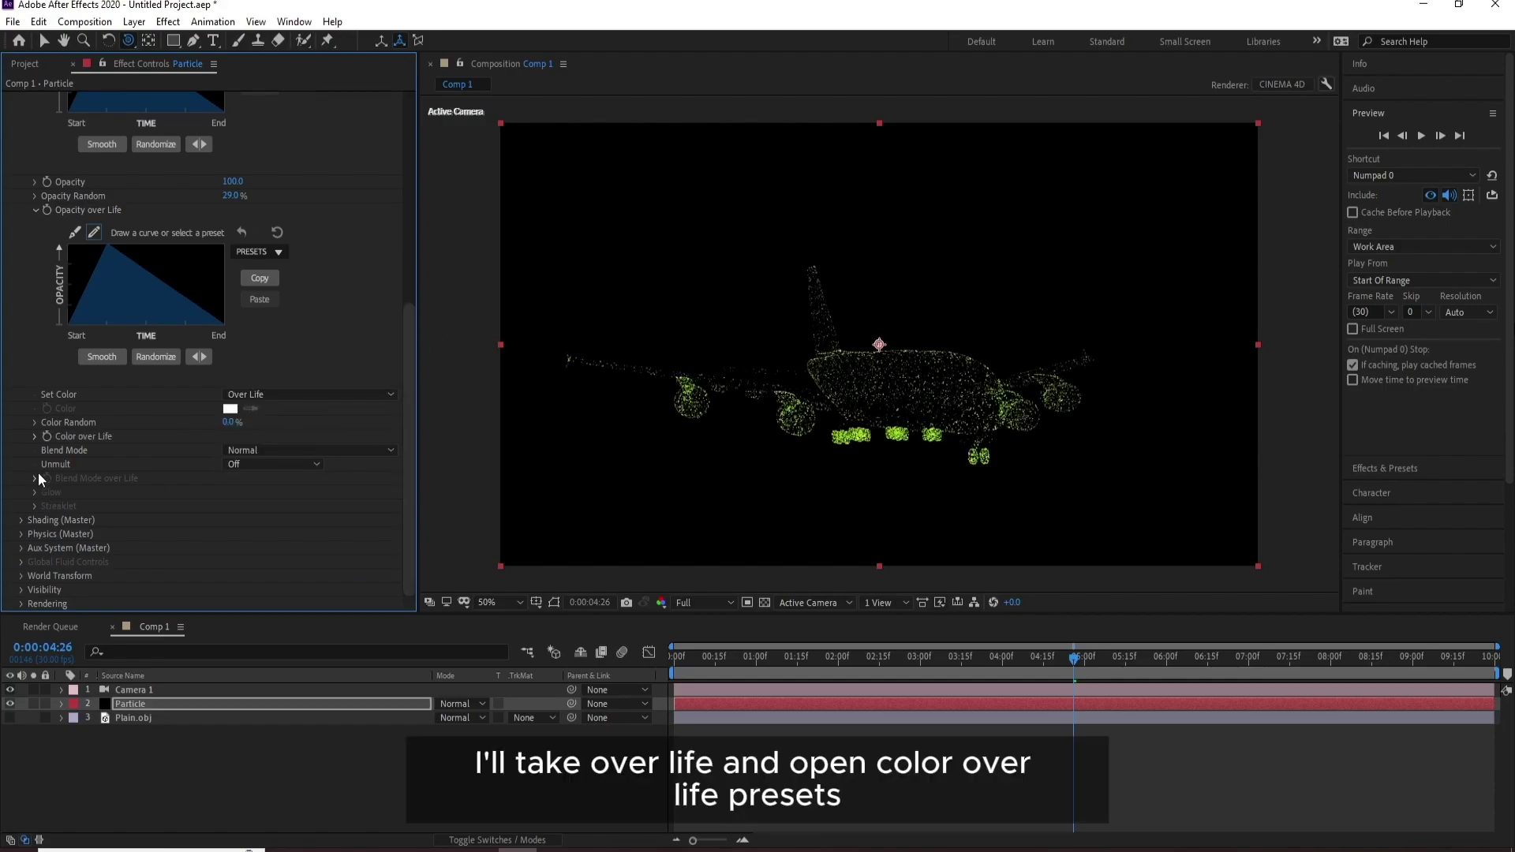
{"action": "left_click", "coordinate": [35, 438]}
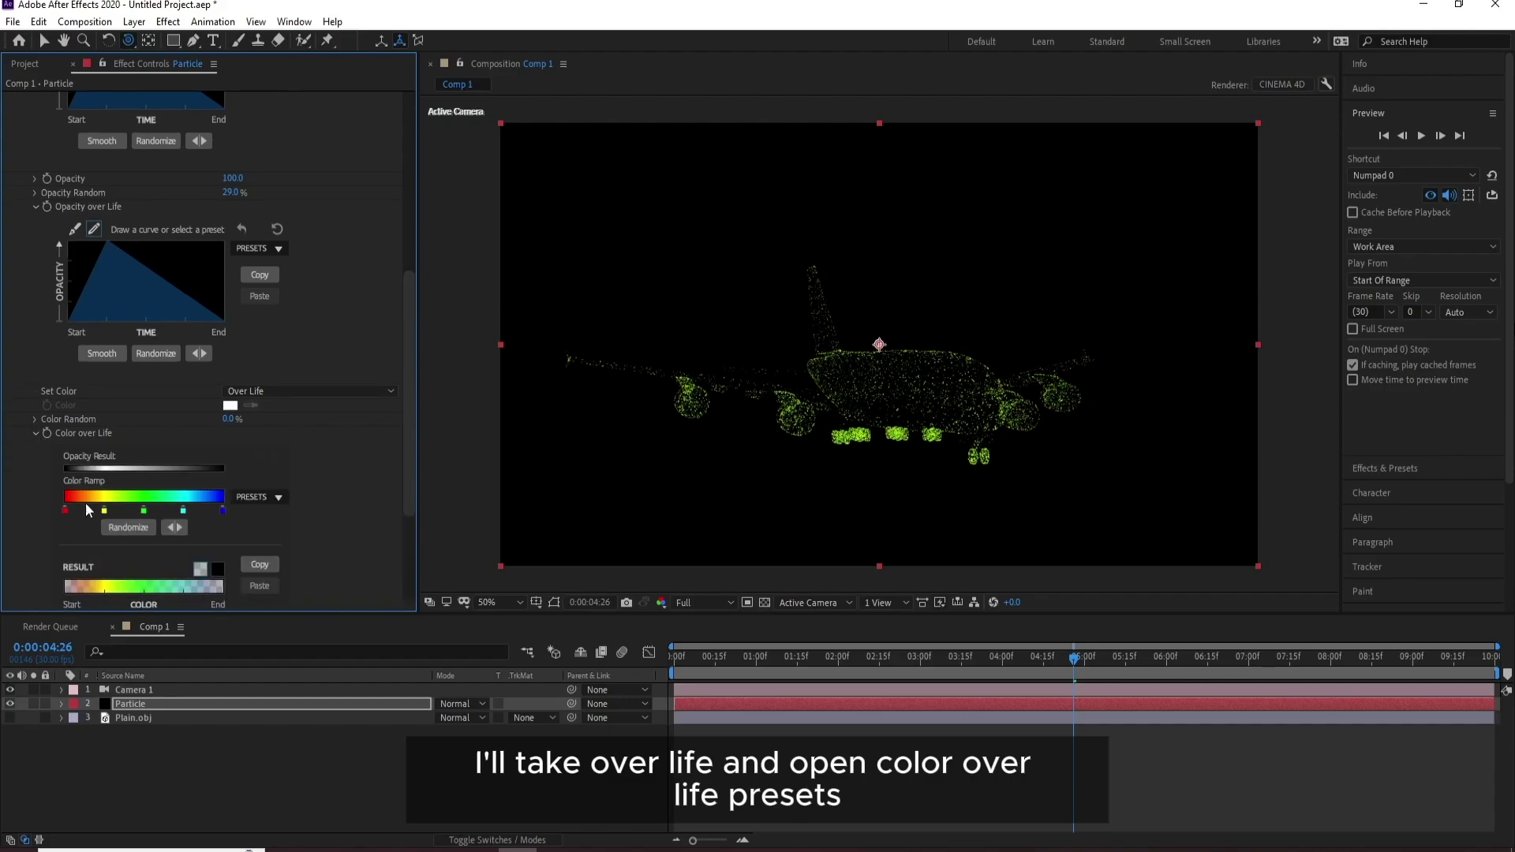
{"action": "left_click", "coordinate": [266, 500]}
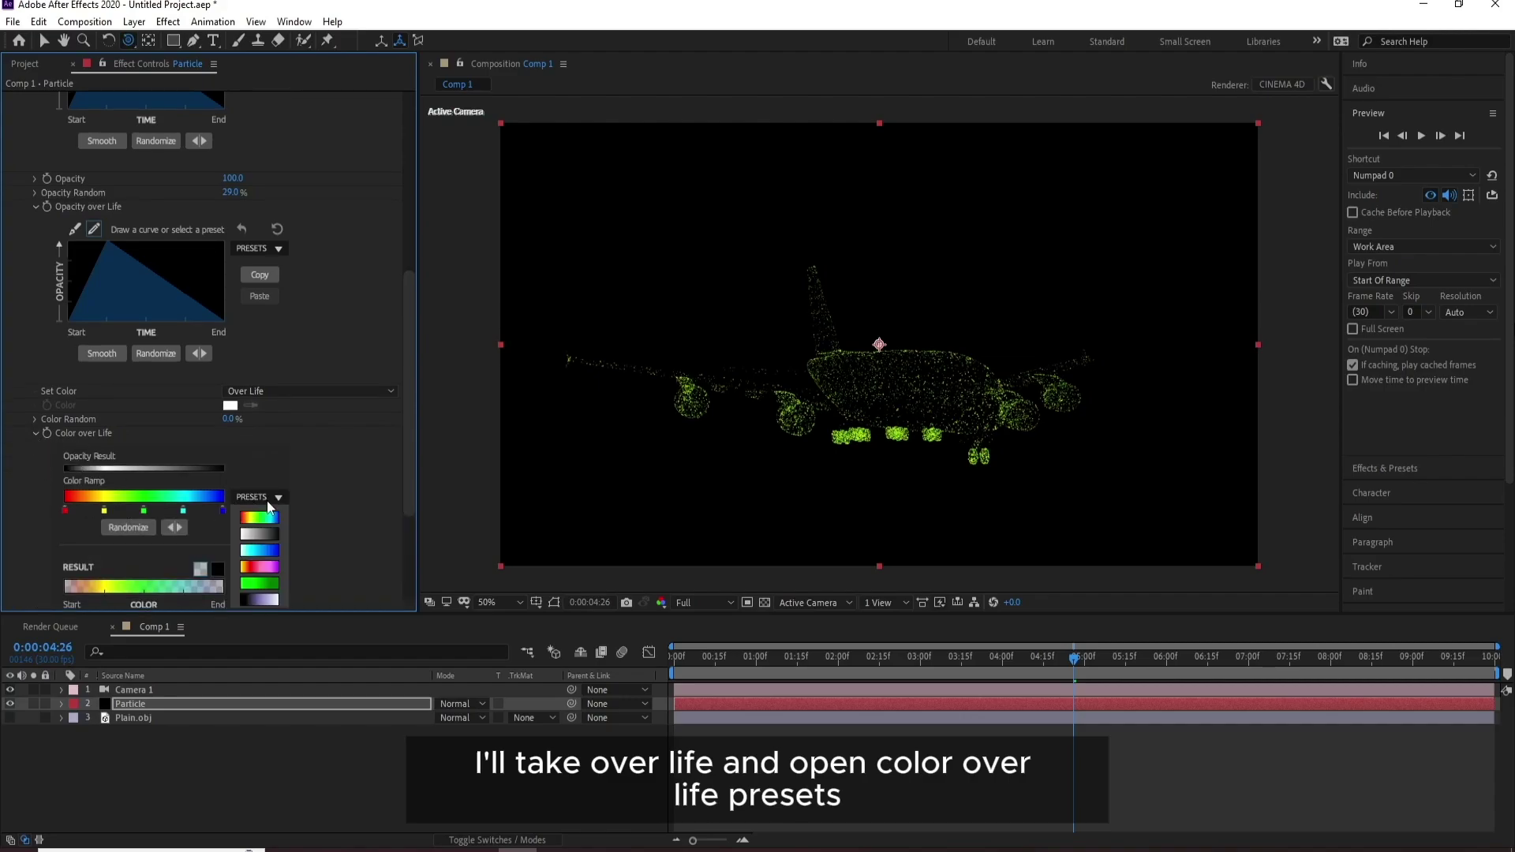
{"action": "left_click", "coordinate": [260, 556]}
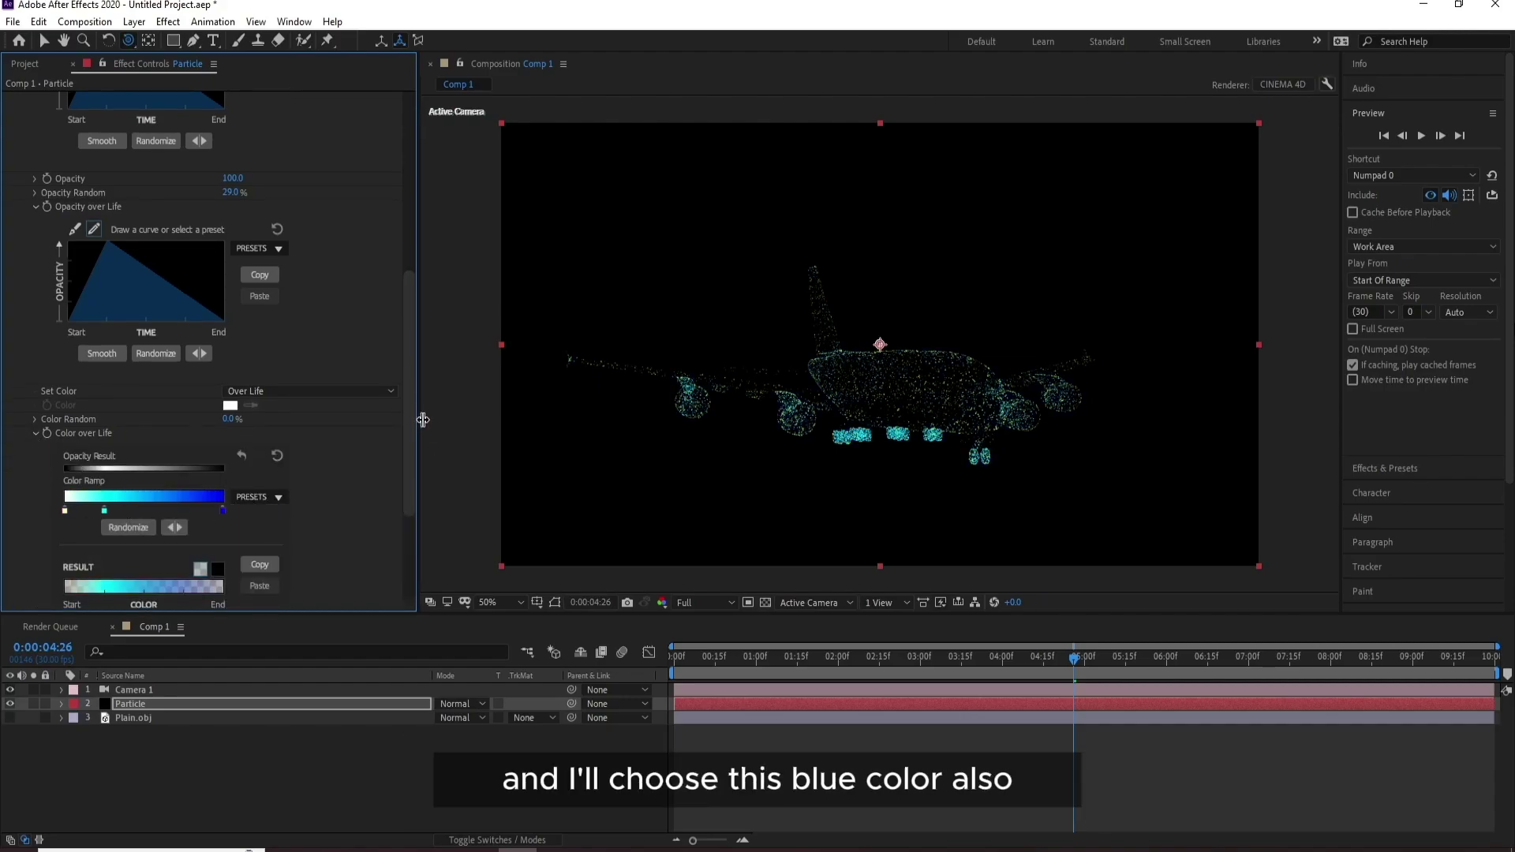
{"action": "left_click_drag", "start_coordinate": [412, 468], "coordinate": [477, 473]}
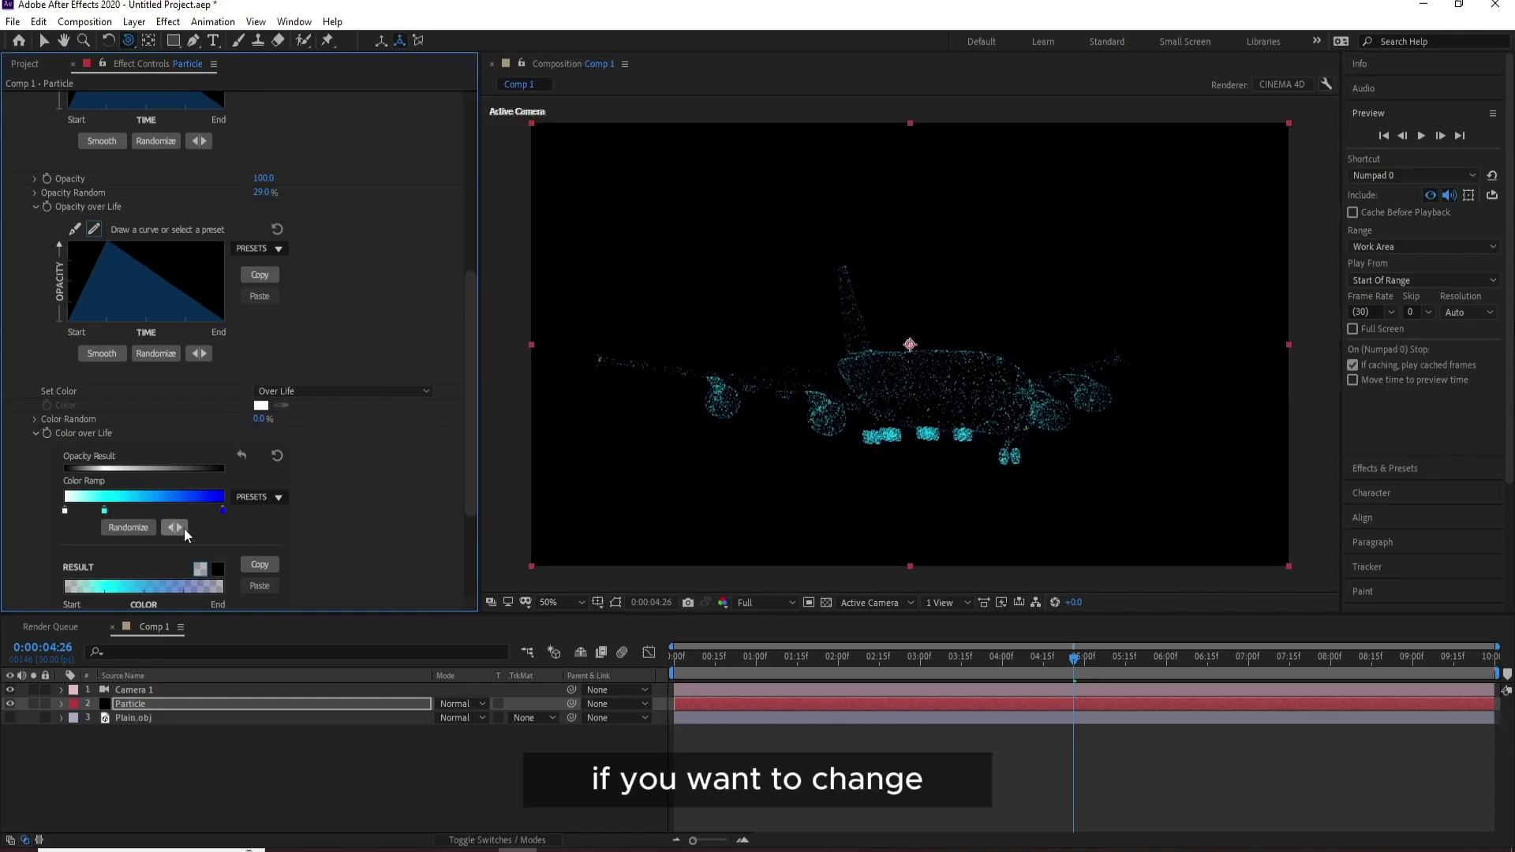
Step: Flip the colour ramp so the plane glows blue, then orbit the camera around it
{"action": "left_click", "coordinate": [183, 528]}
{"action": "left_click", "coordinate": [183, 528]}
{"action": "left_click", "coordinate": [184, 528]}
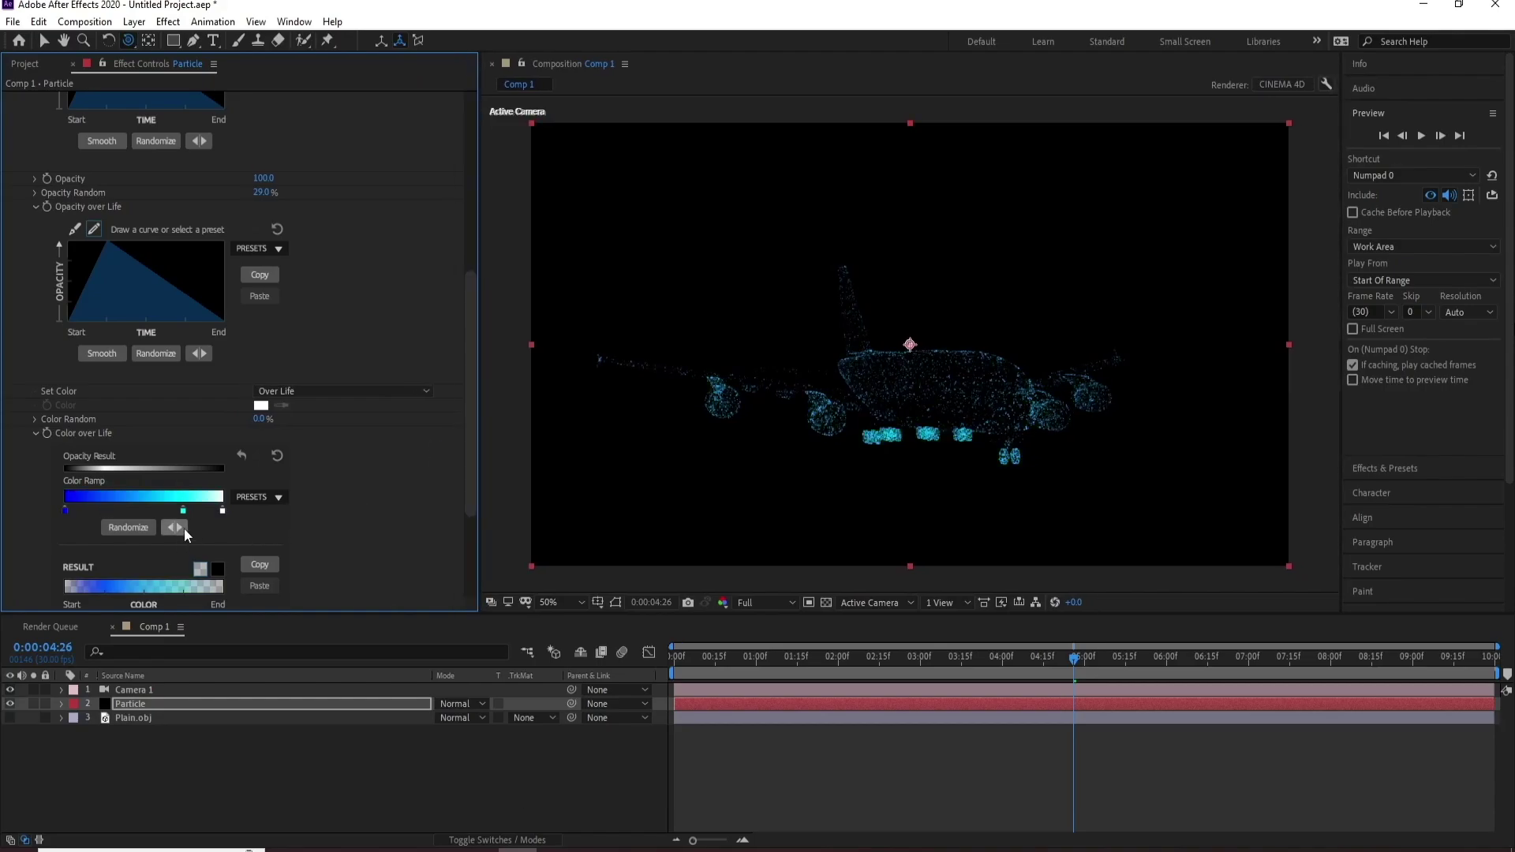
{"action": "left_click", "coordinate": [183, 527]}
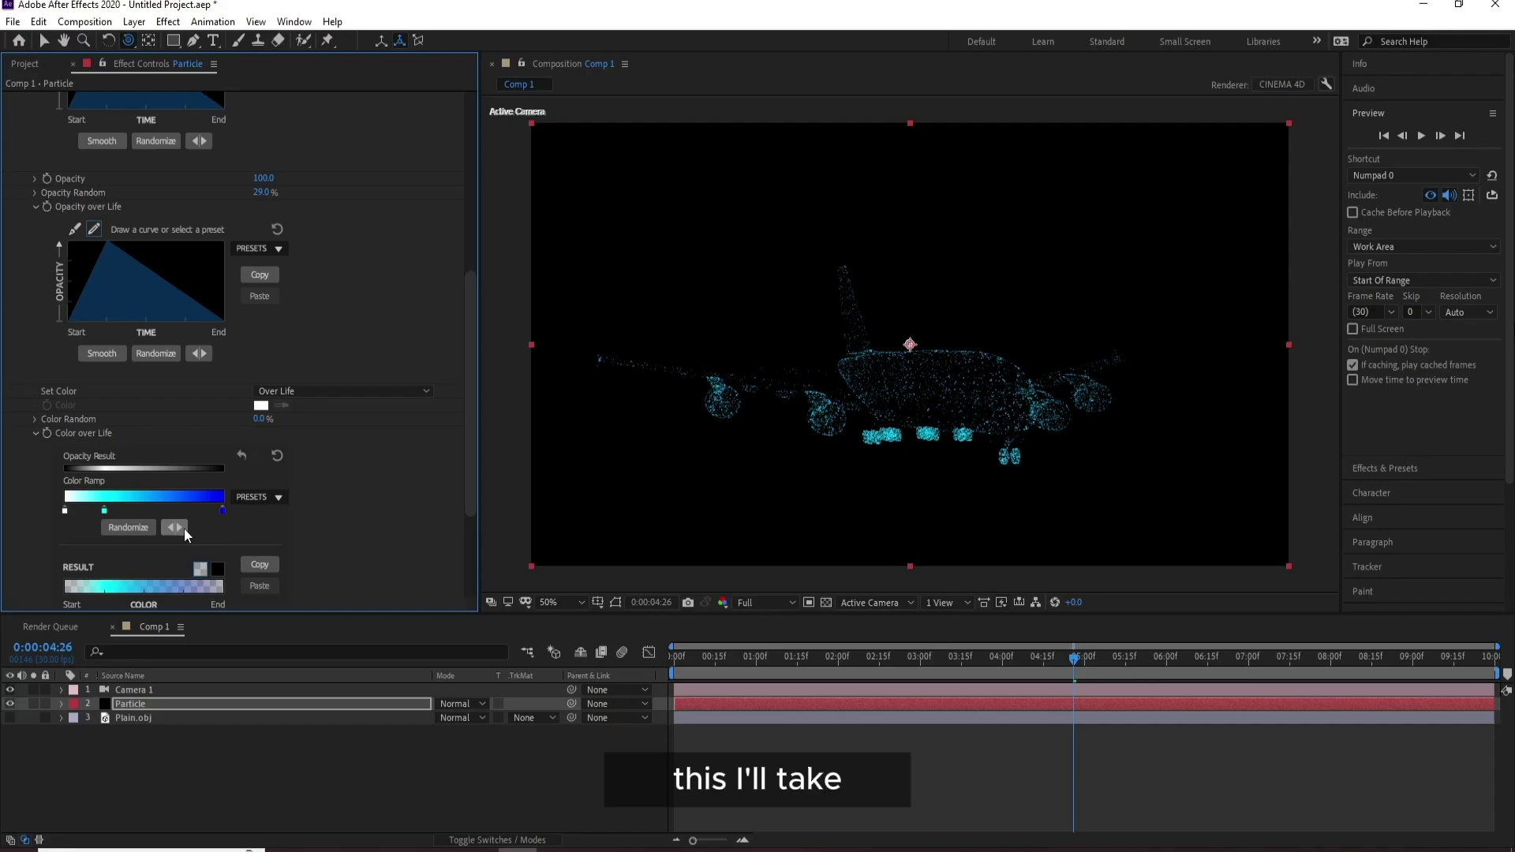
{"action": "left_click", "coordinate": [183, 528]}
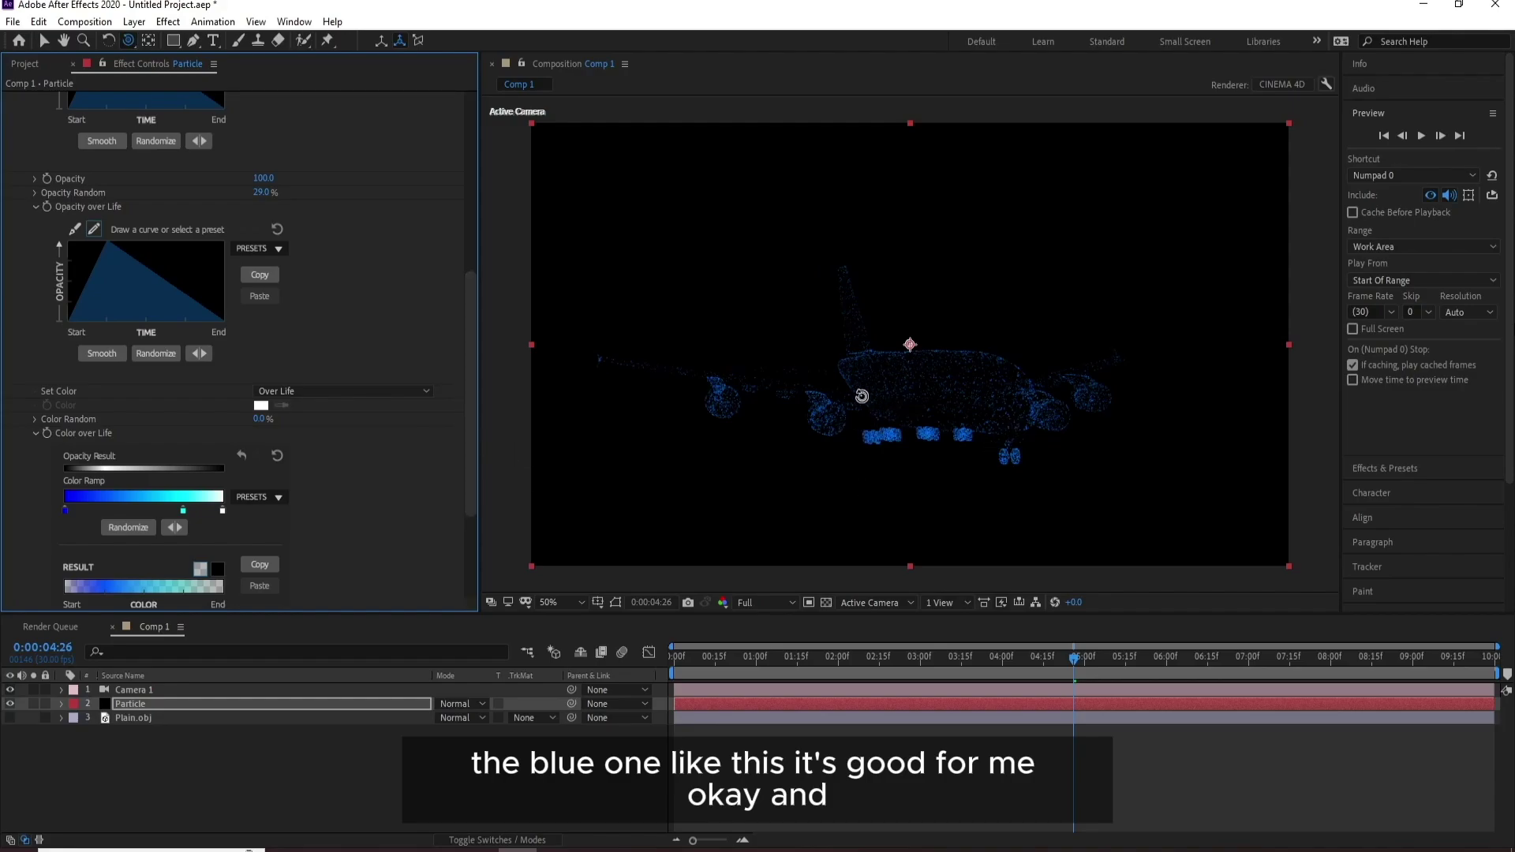
{"action": "left_click_drag", "start_coordinate": [917, 402], "coordinate": [944, 400]}
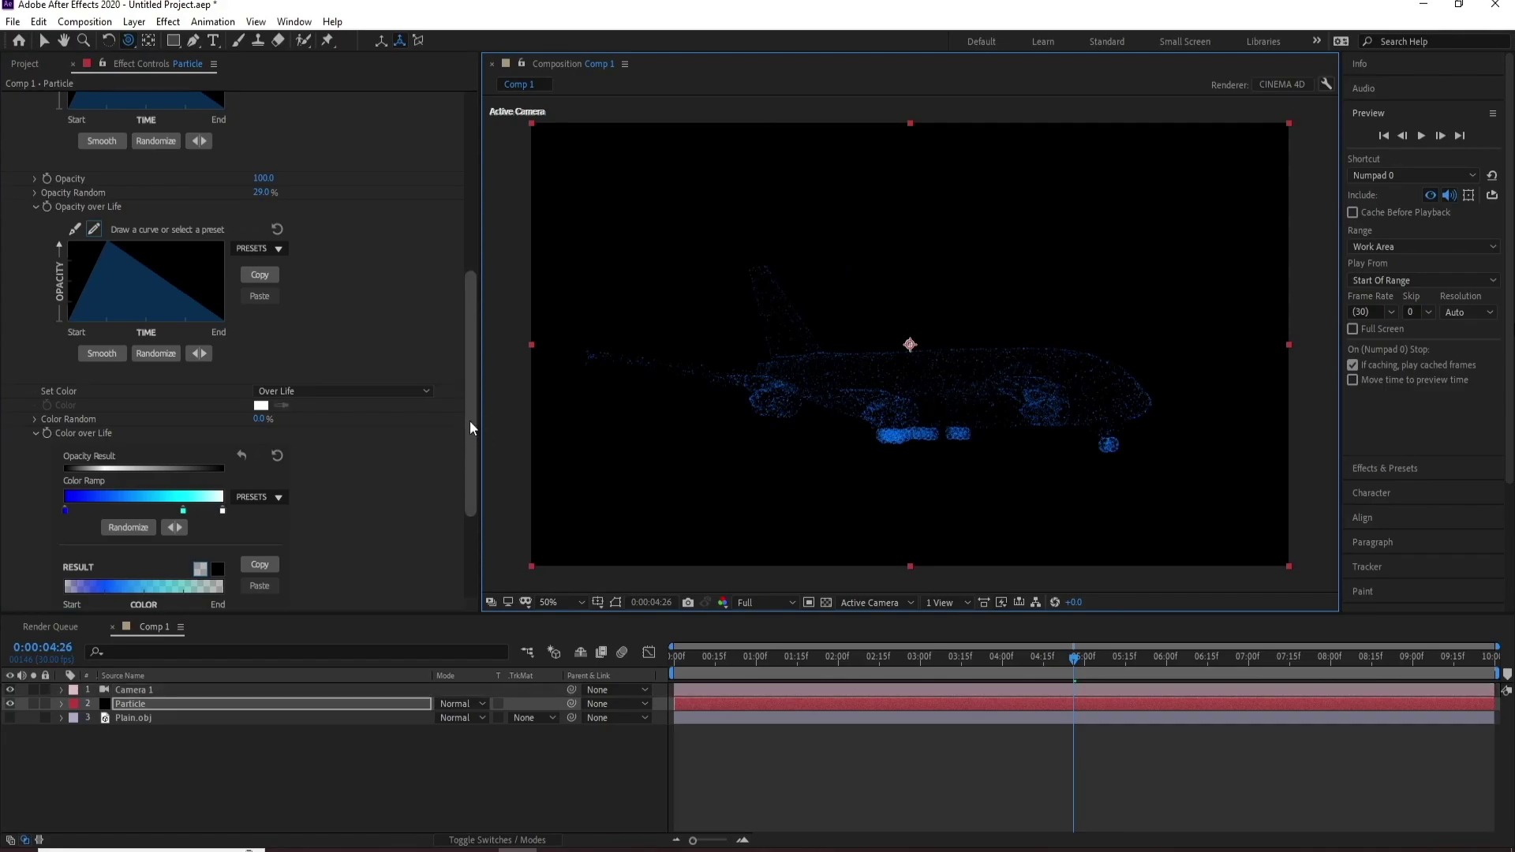
{"action": "left_click_drag", "start_coordinate": [470, 420], "coordinate": [482, 274]}
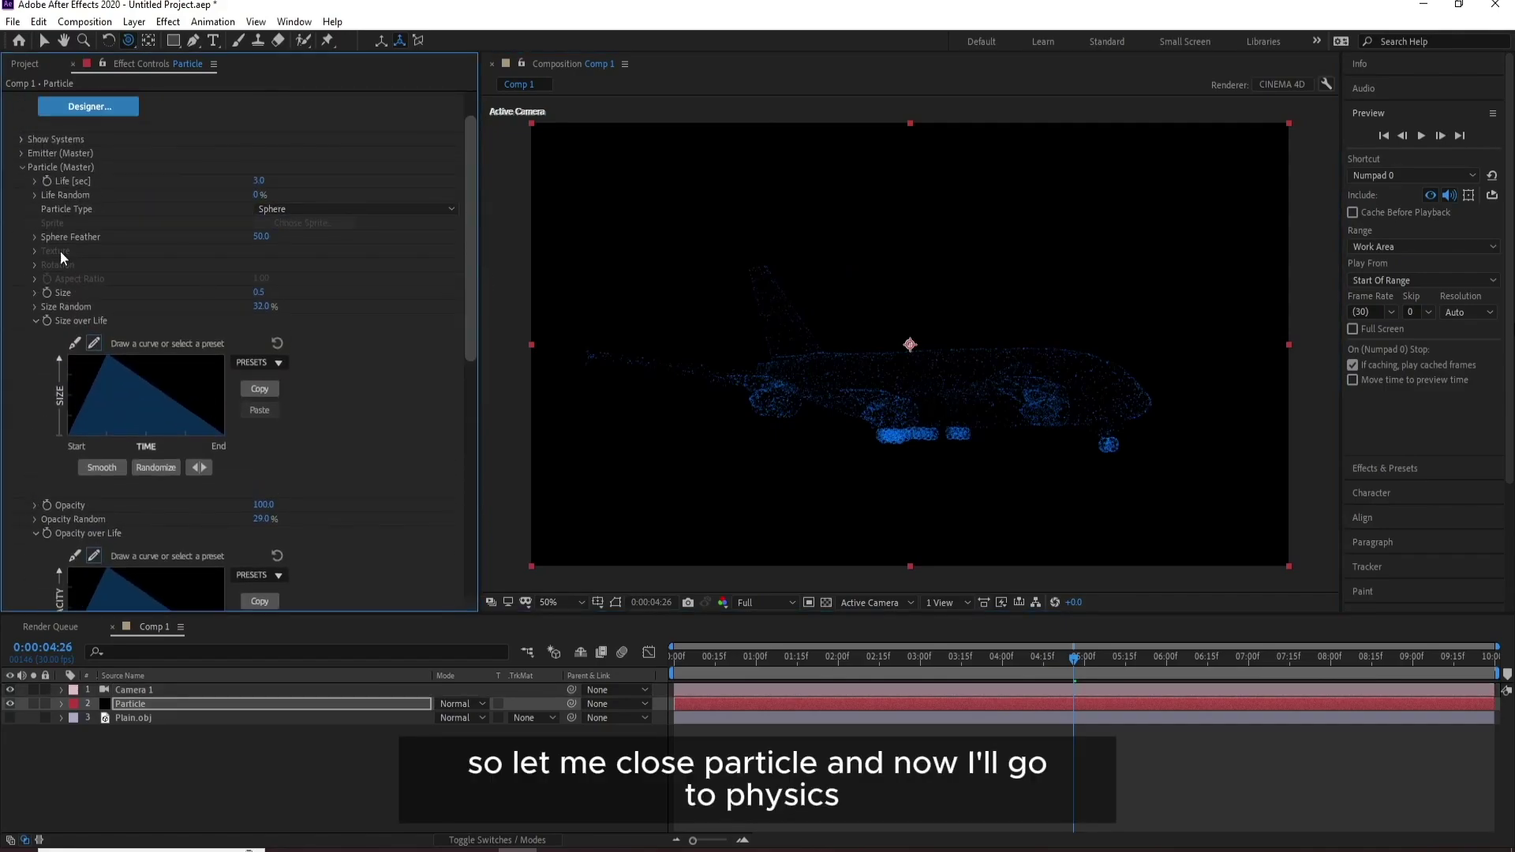
Step: Set Physics > Air > Turbulence Field Affect Size to 2.0 and Scale to 415
{"action": "left_click", "coordinate": [21, 167]}
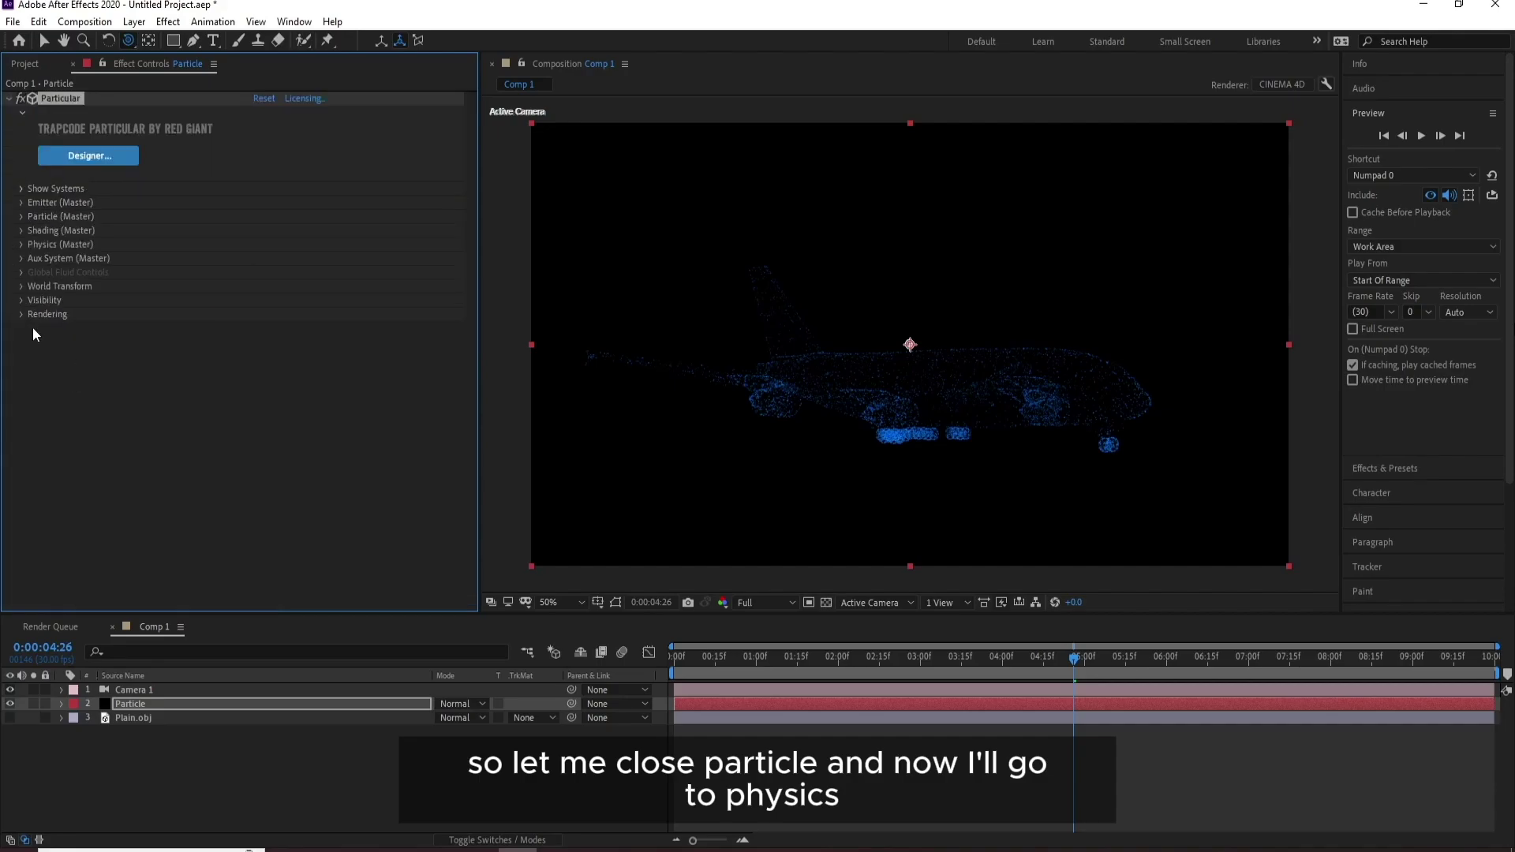
{"action": "left_click", "coordinate": [17, 245]}
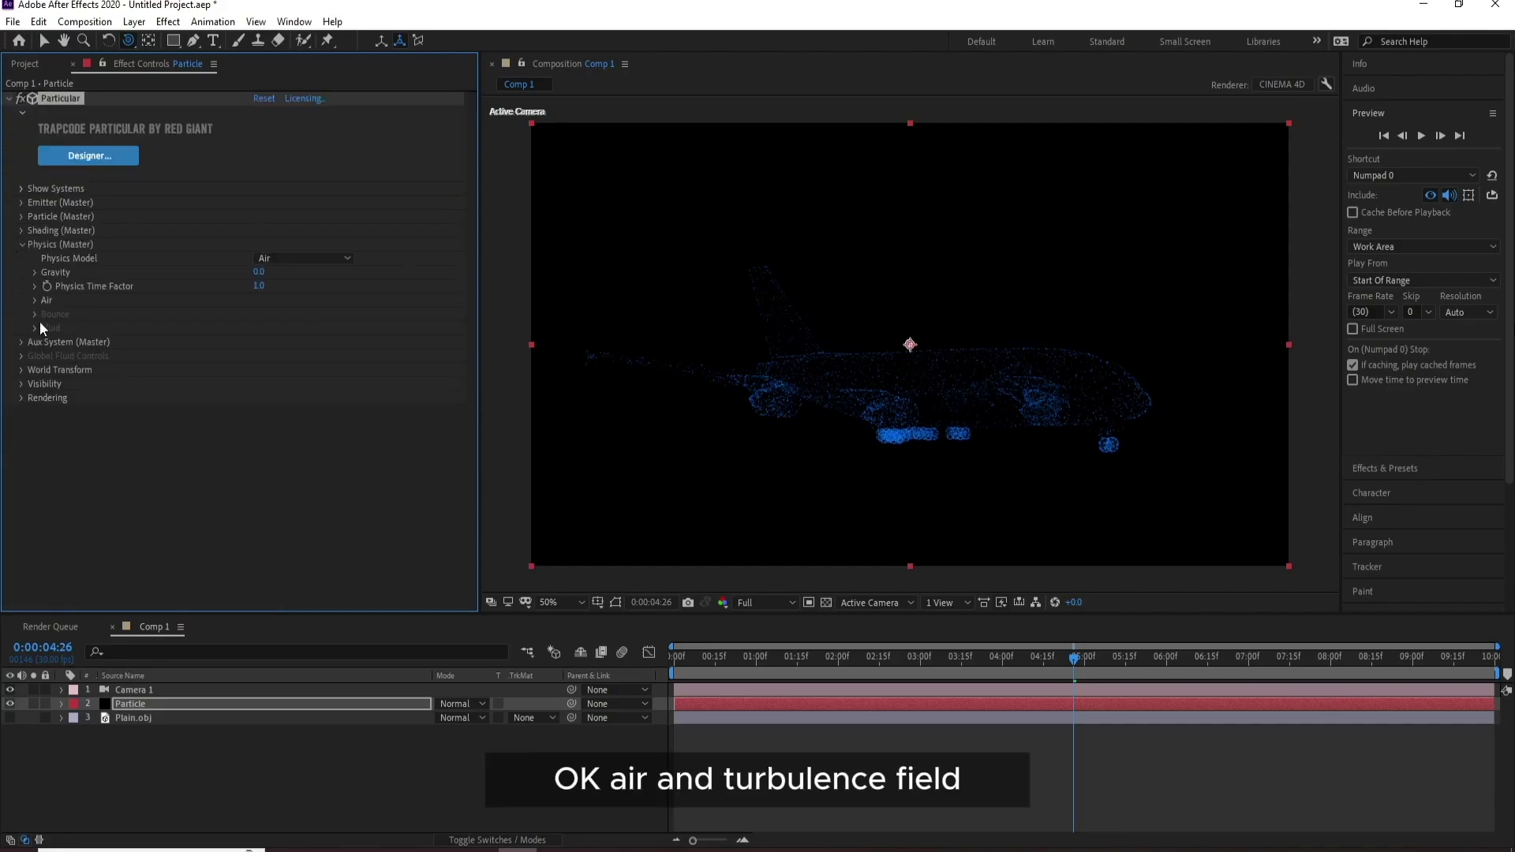
{"action": "left_click", "coordinate": [35, 300]}
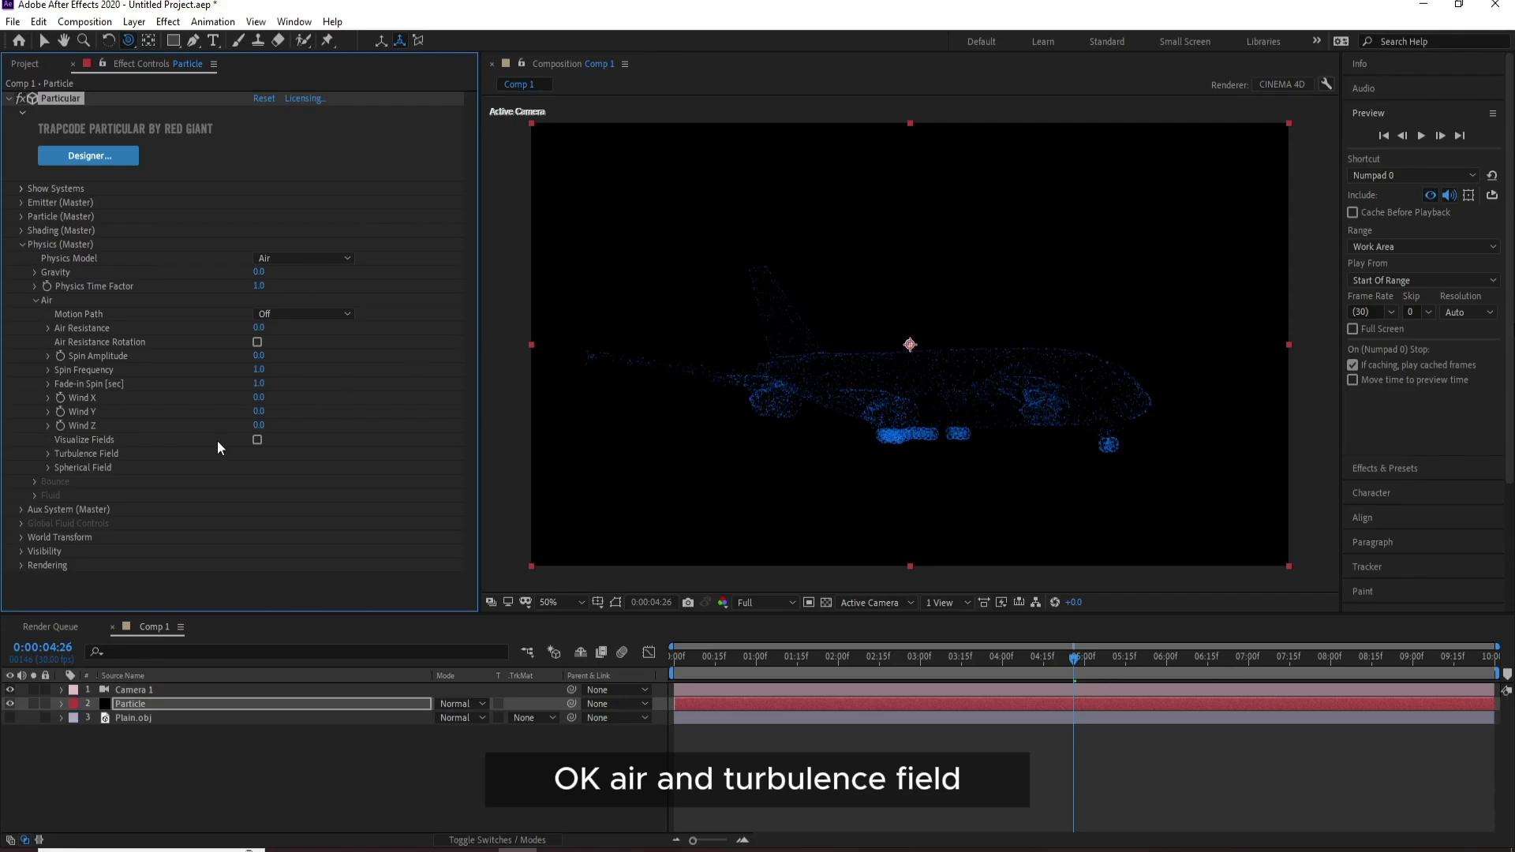
{"action": "left_click", "coordinate": [47, 454]}
{"action": "scroll", "coordinate": [45, 456], "scroll_direction": "down", "scroll_amount": 1}
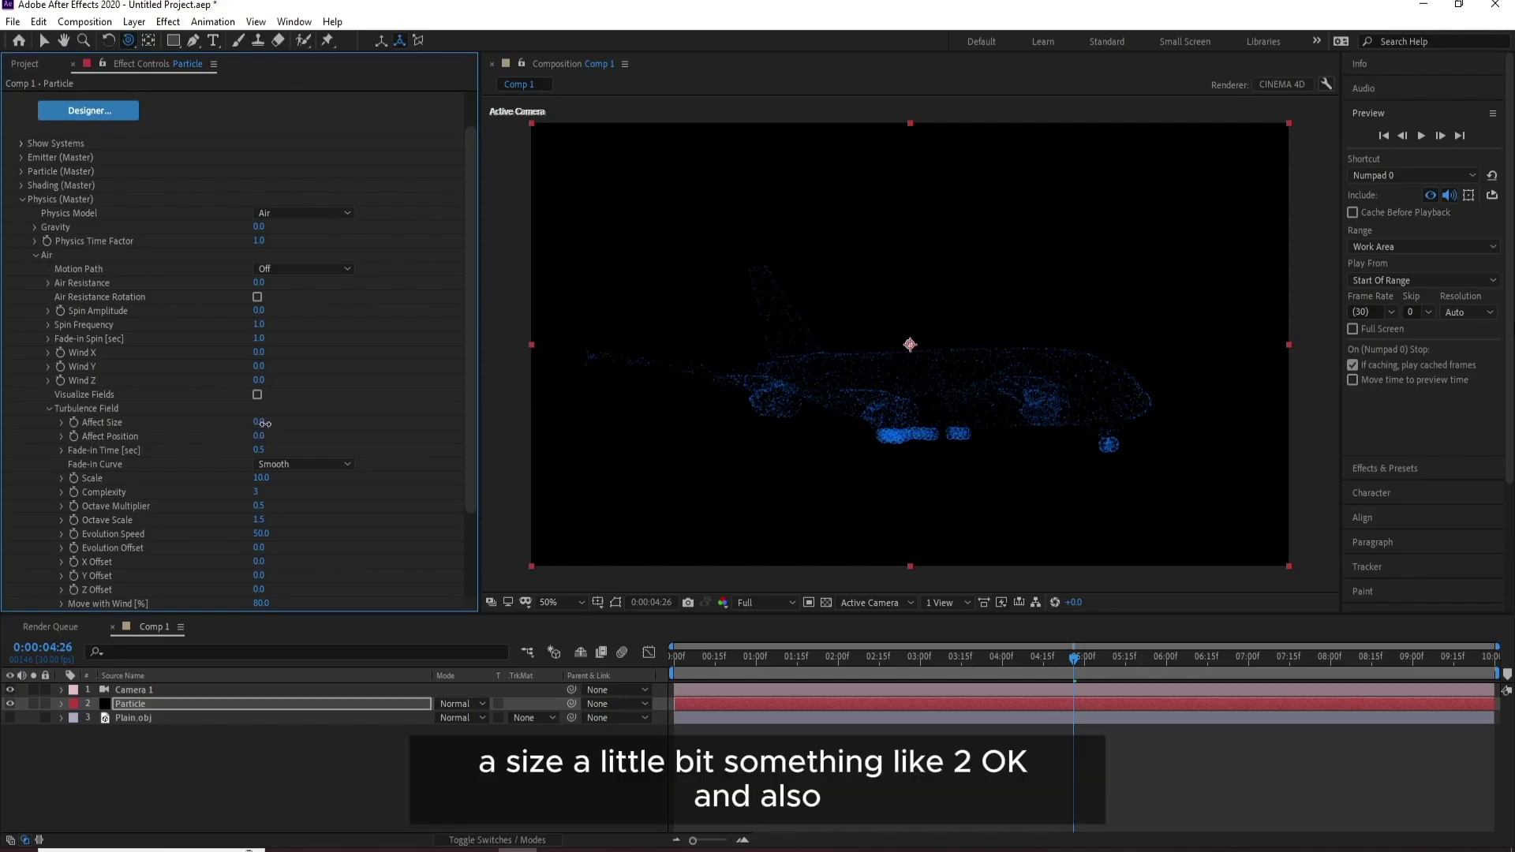
{"action": "left_click_drag", "start_coordinate": [264, 424], "coordinate": [265, 425]}
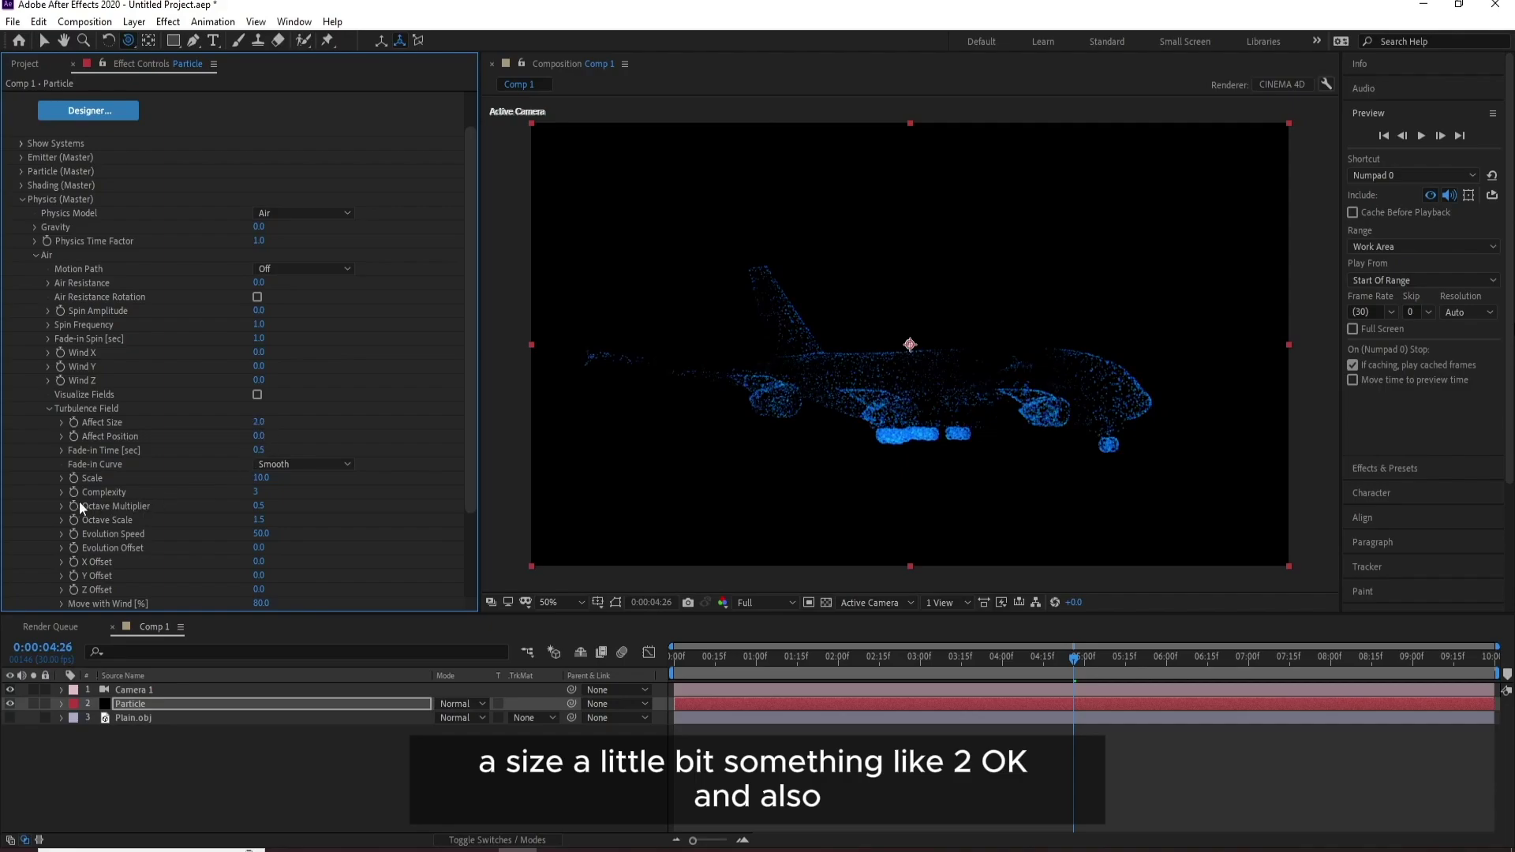
{"action": "left_click_drag", "start_coordinate": [476, 411], "coordinate": [456, 429]}
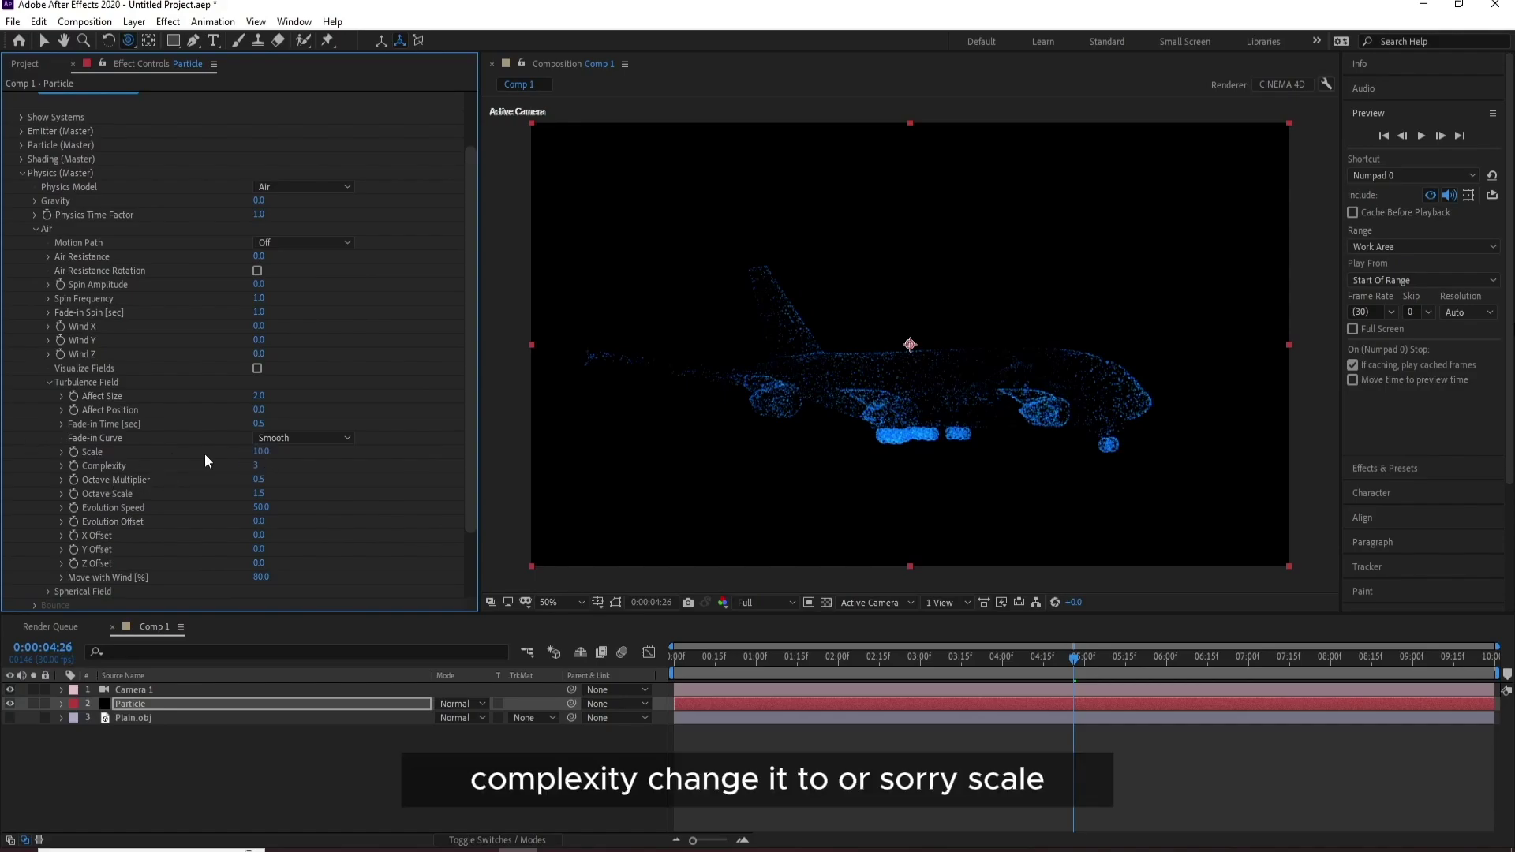
{"action": "left_click_drag", "start_coordinate": [281, 453], "coordinate": [604, 475]}
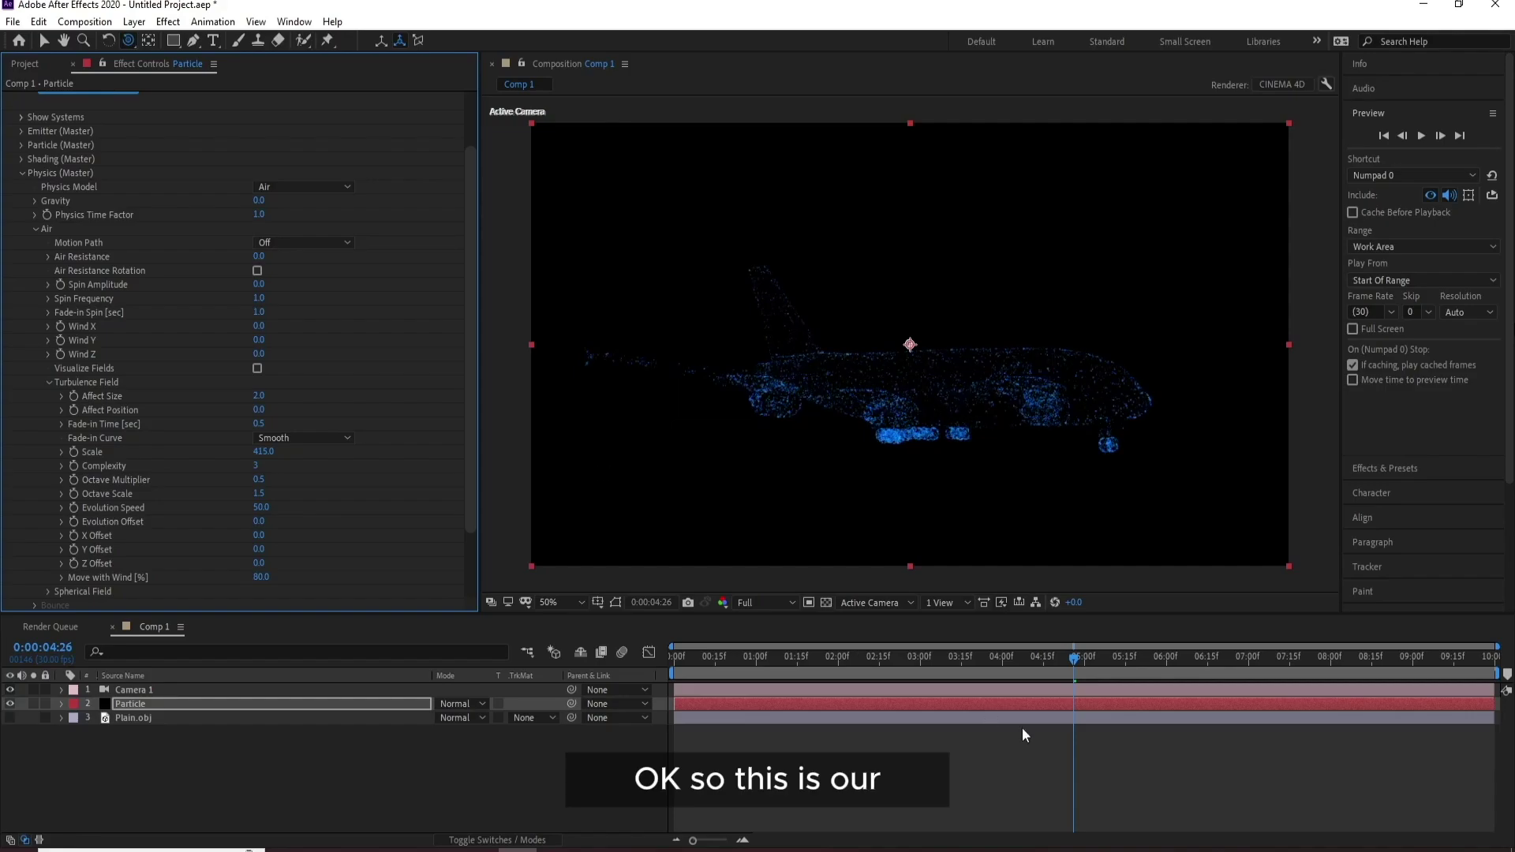
Step: Preview the particle airplane's motion starting around 0:00:02:02
{"action": "left_click", "coordinate": [844, 661]}
{"action": "key", "text": "space"}
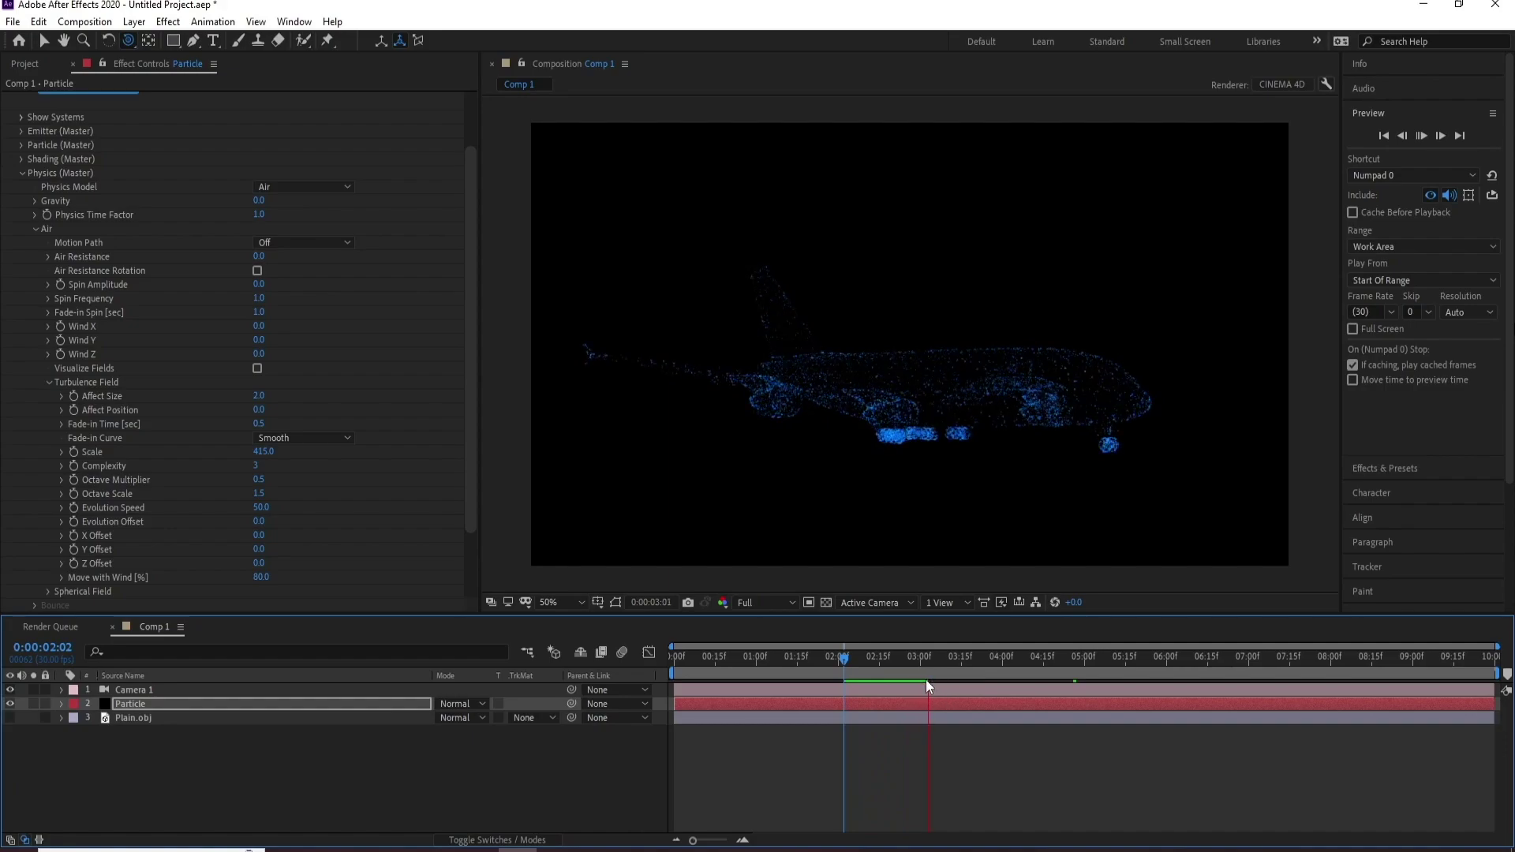
{"action": "left_click", "coordinate": [849, 658]}
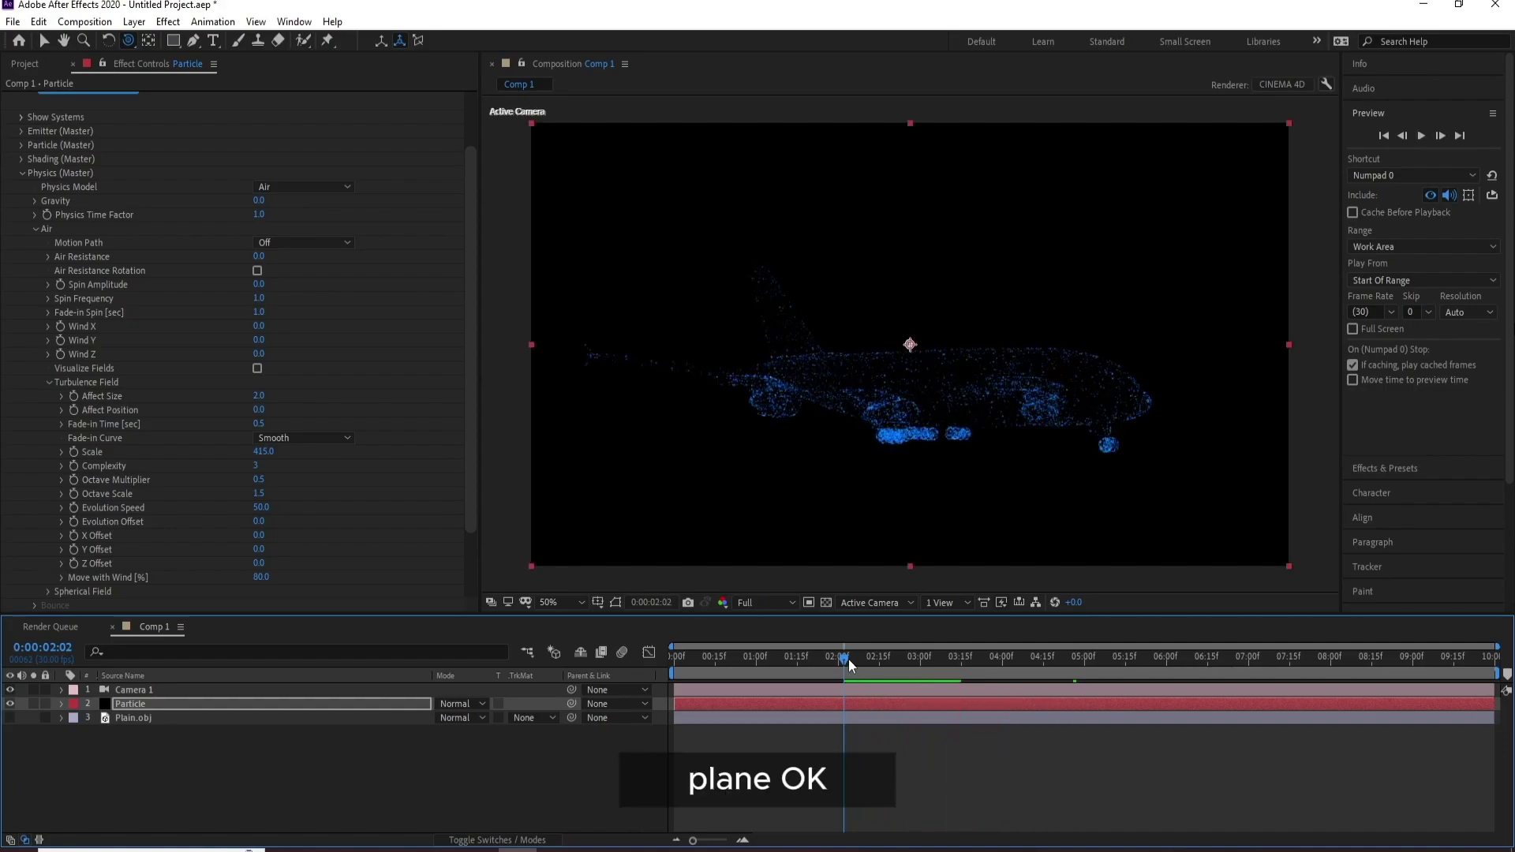
{"action": "key", "text": "space"}
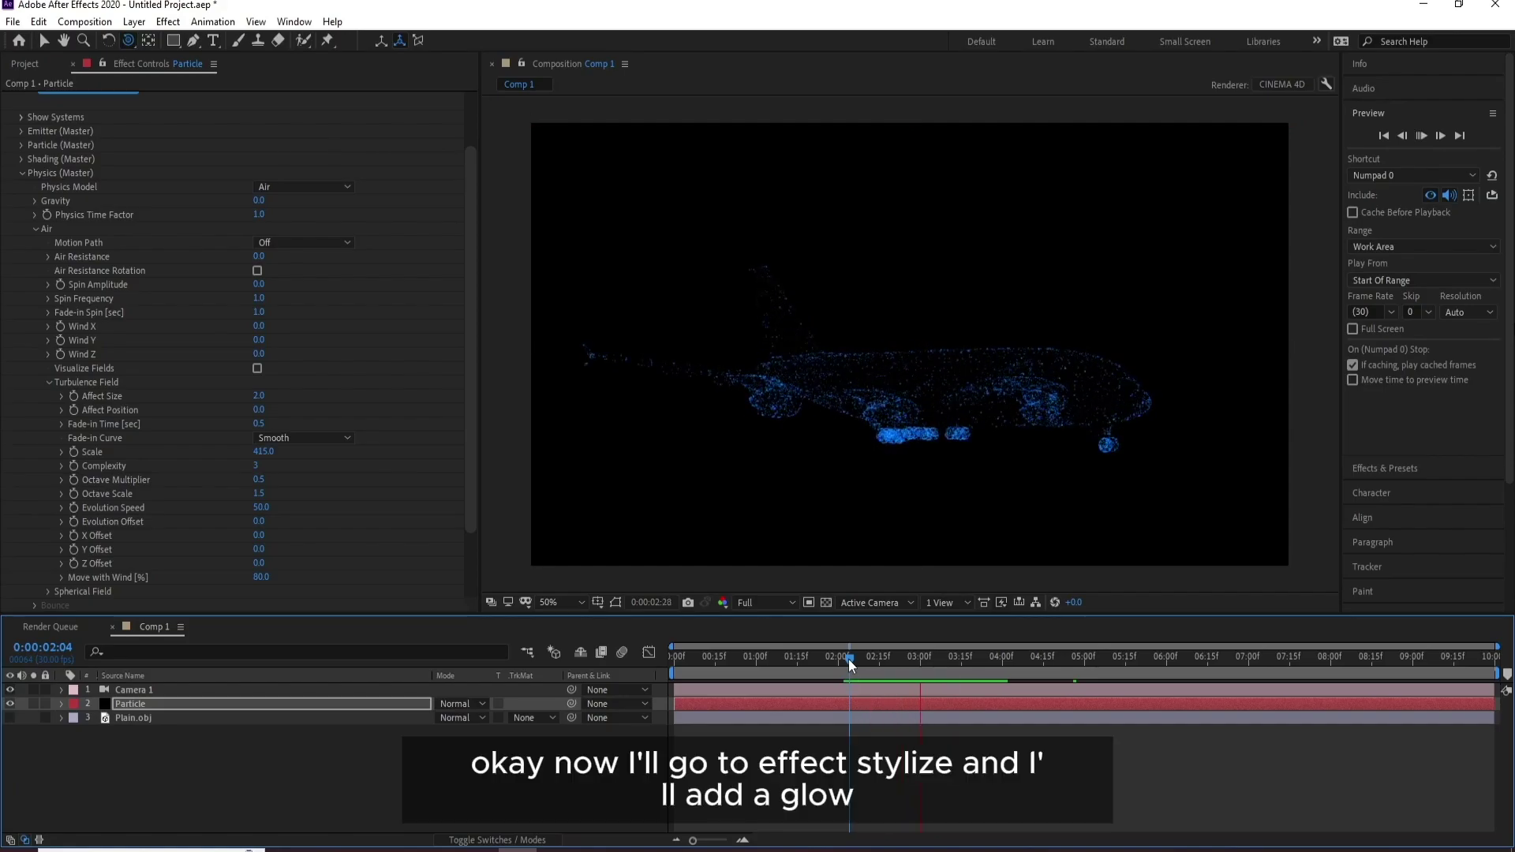
{"action": "key", "text": "space"}
Step: Add Stylize > Glow to the Particle layer with Threshold 85.9%, Radius 99, Intensity 0.7
{"action": "left_click", "coordinate": [165, 23]}
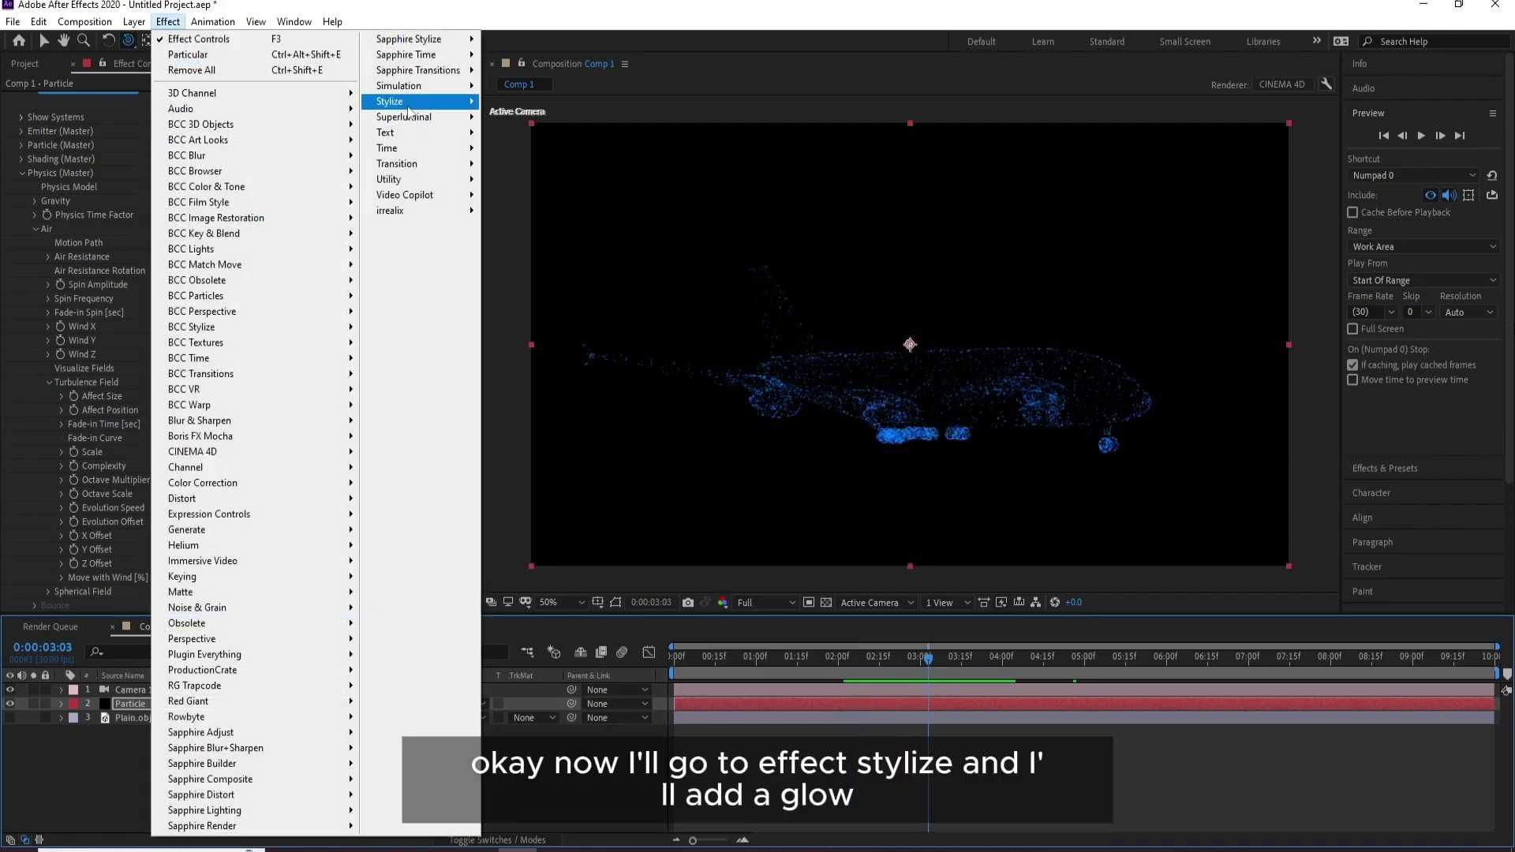
{"action": "mouse_move", "coordinate": [415, 101]}
{"action": "left_click", "coordinate": [567, 390]}
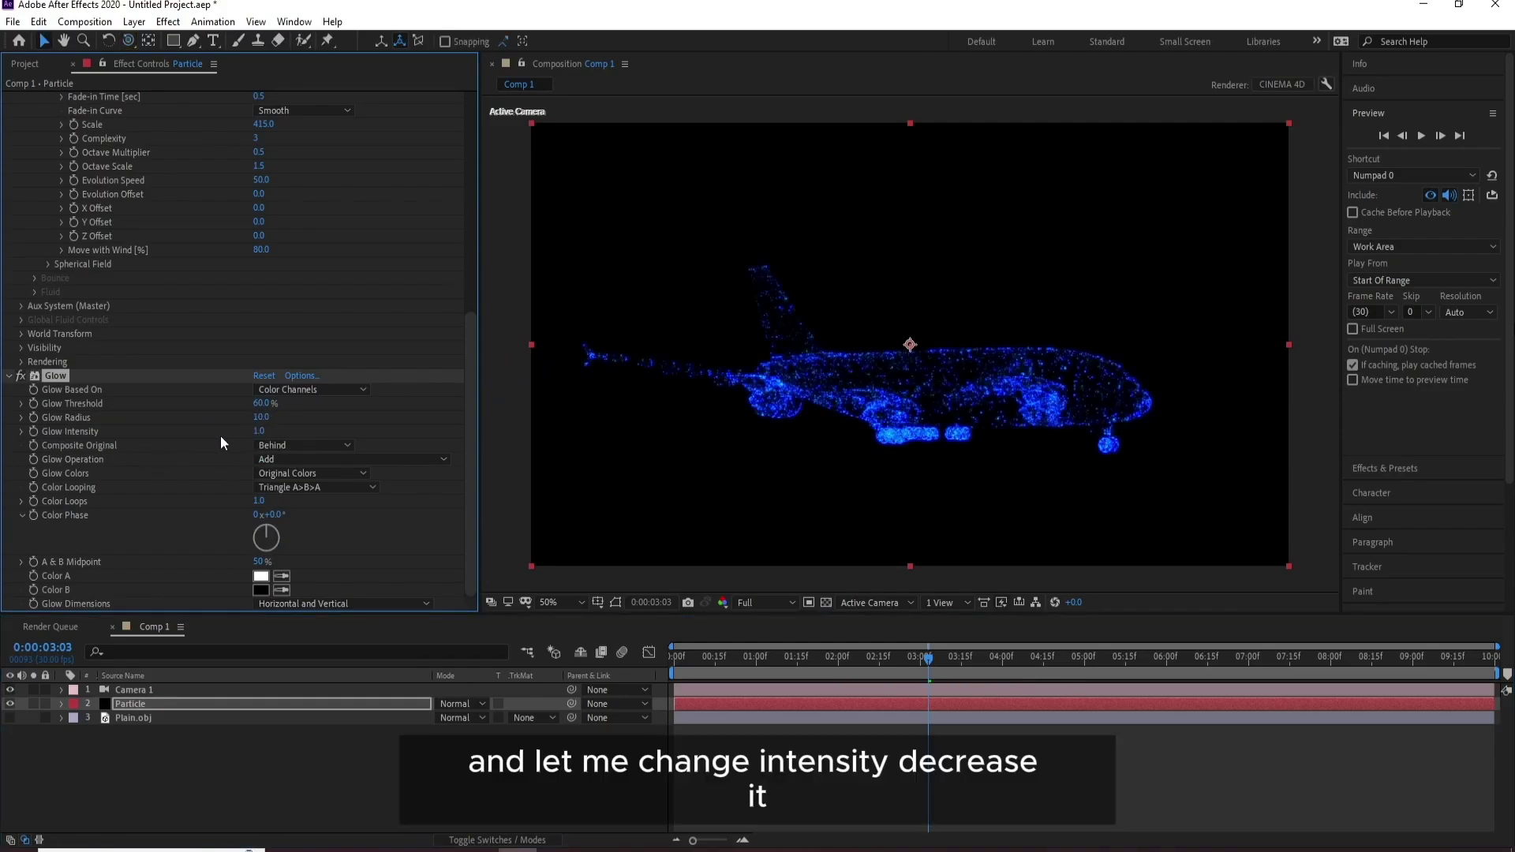
{"action": "left_click_drag", "start_coordinate": [255, 431], "coordinate": [321, 411]}
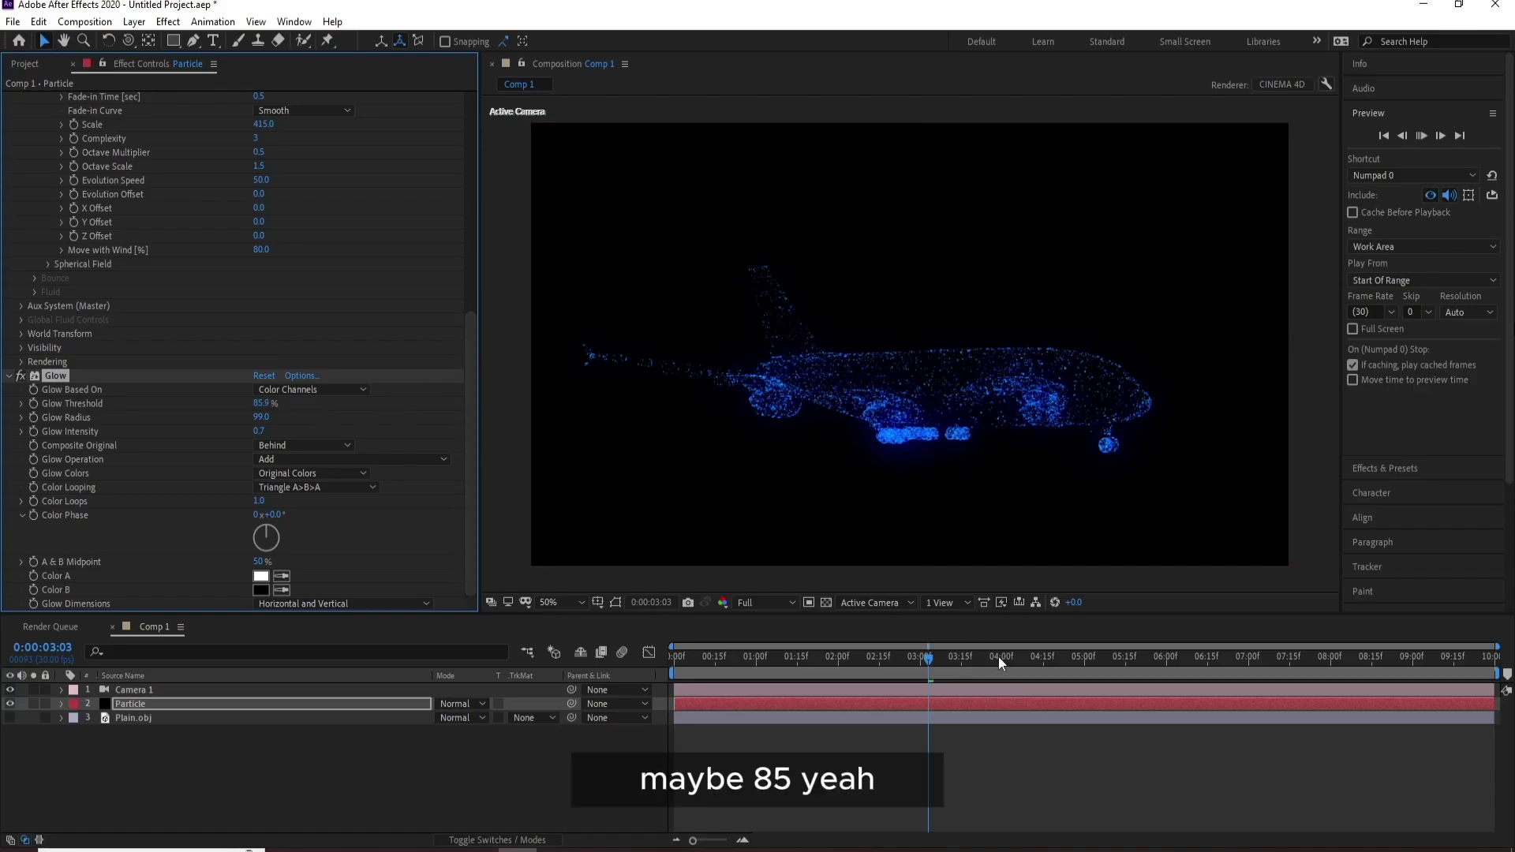
{"action": "left_click", "coordinate": [934, 660]}
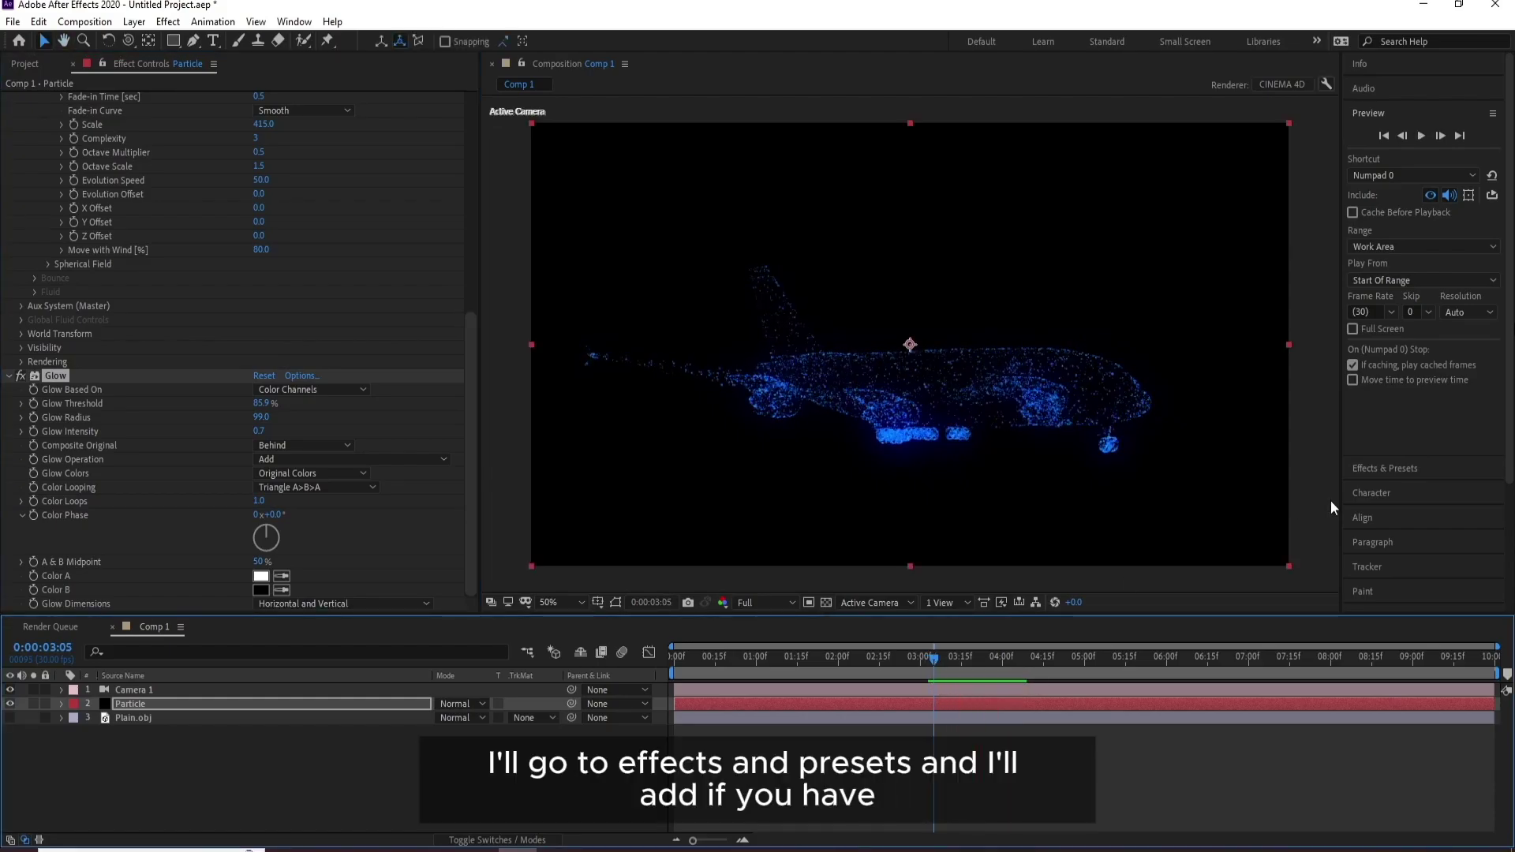
Step: Search 'deep' in Effects & Presets and apply Deep Glow, dismissing the plug-in error
{"action": "left_click", "coordinate": [1385, 468]}
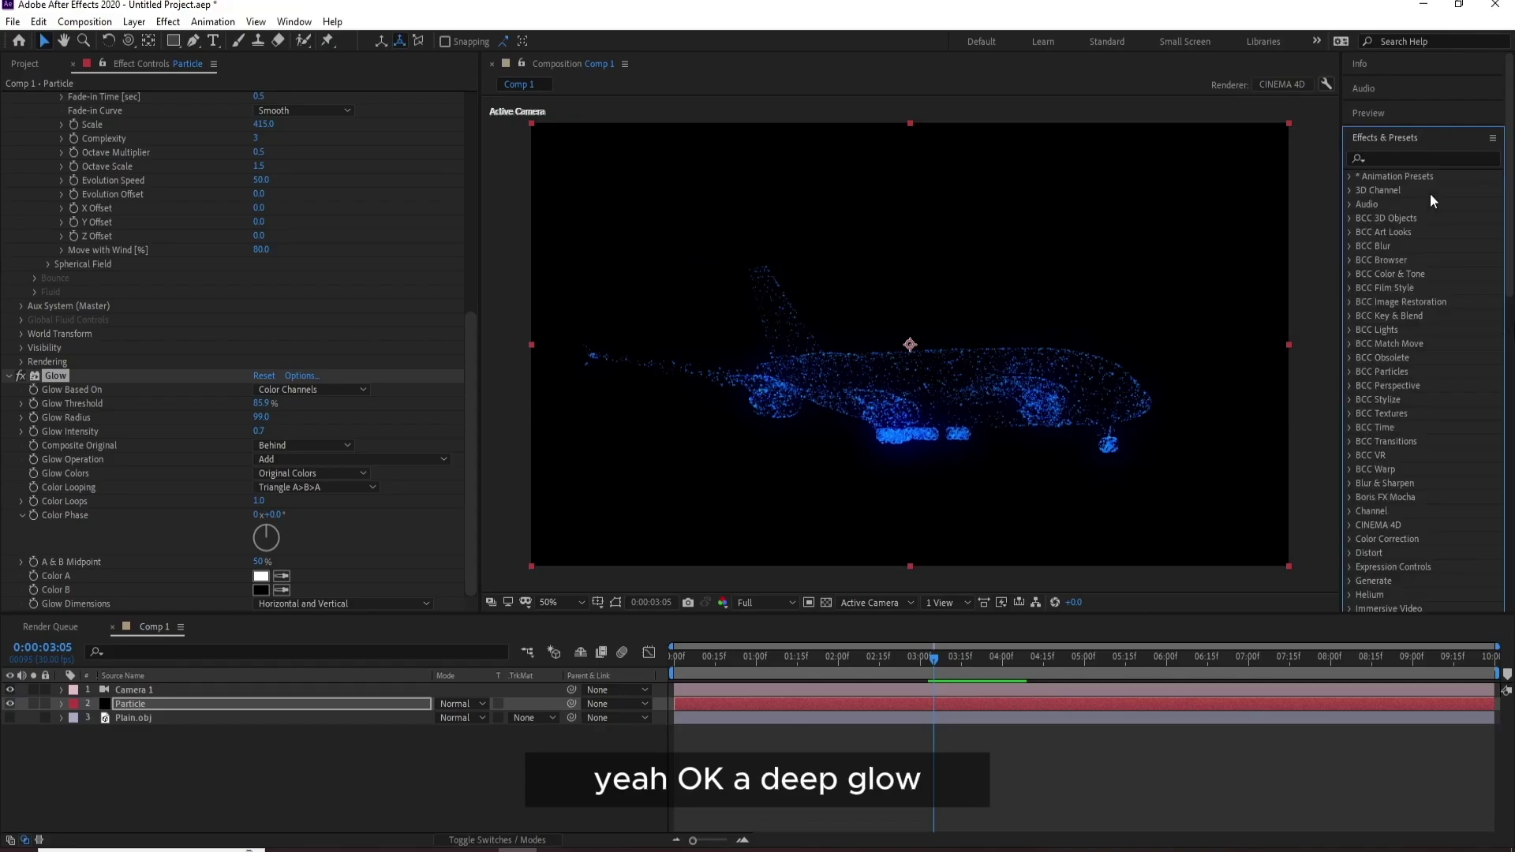
{"action": "left_click", "coordinate": [1383, 160]}
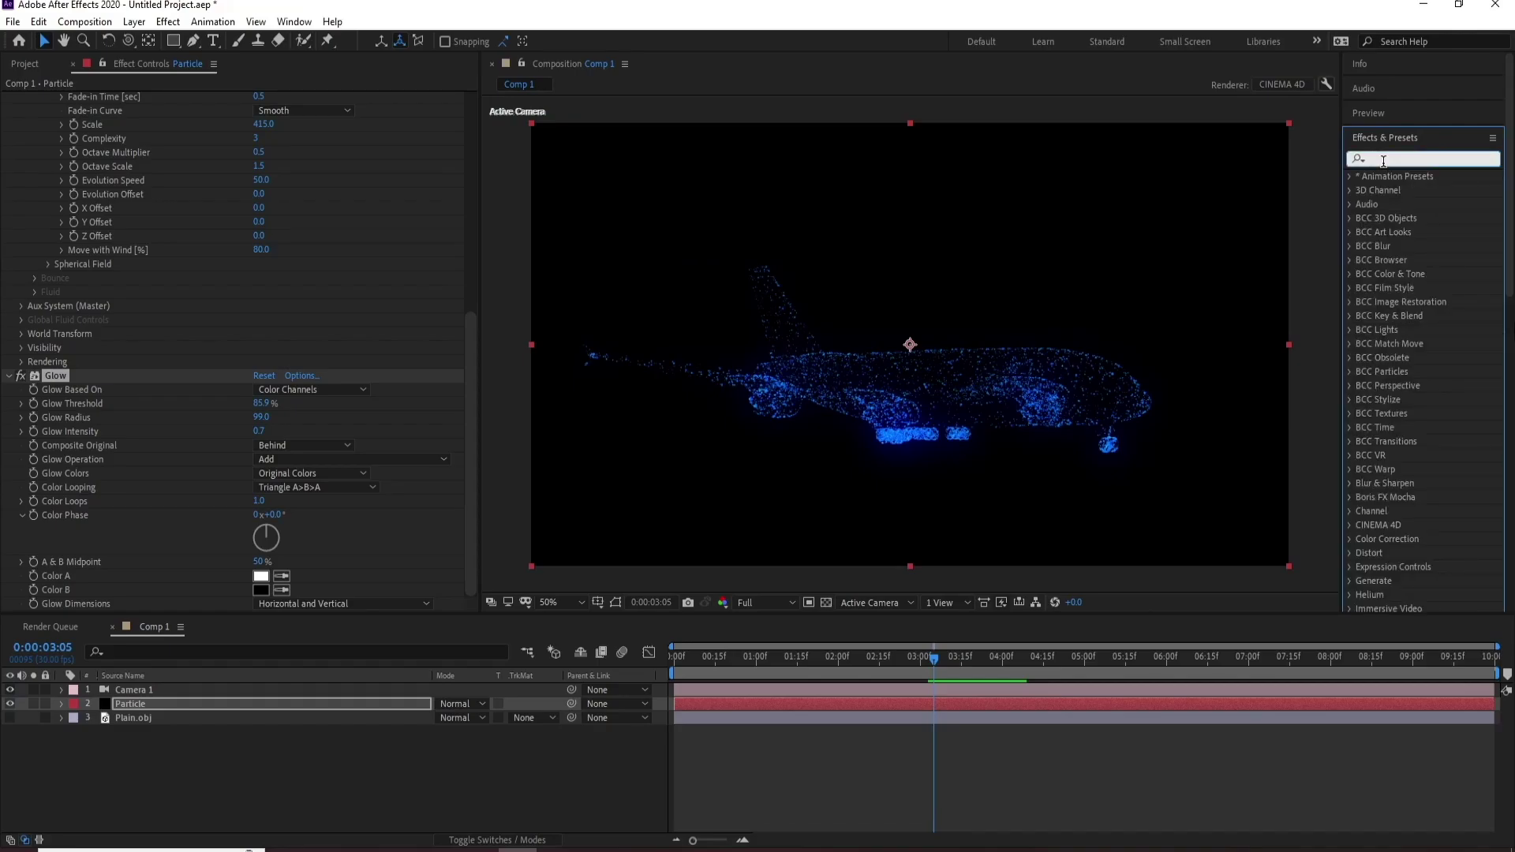
{"action": "type", "text": "deep"}
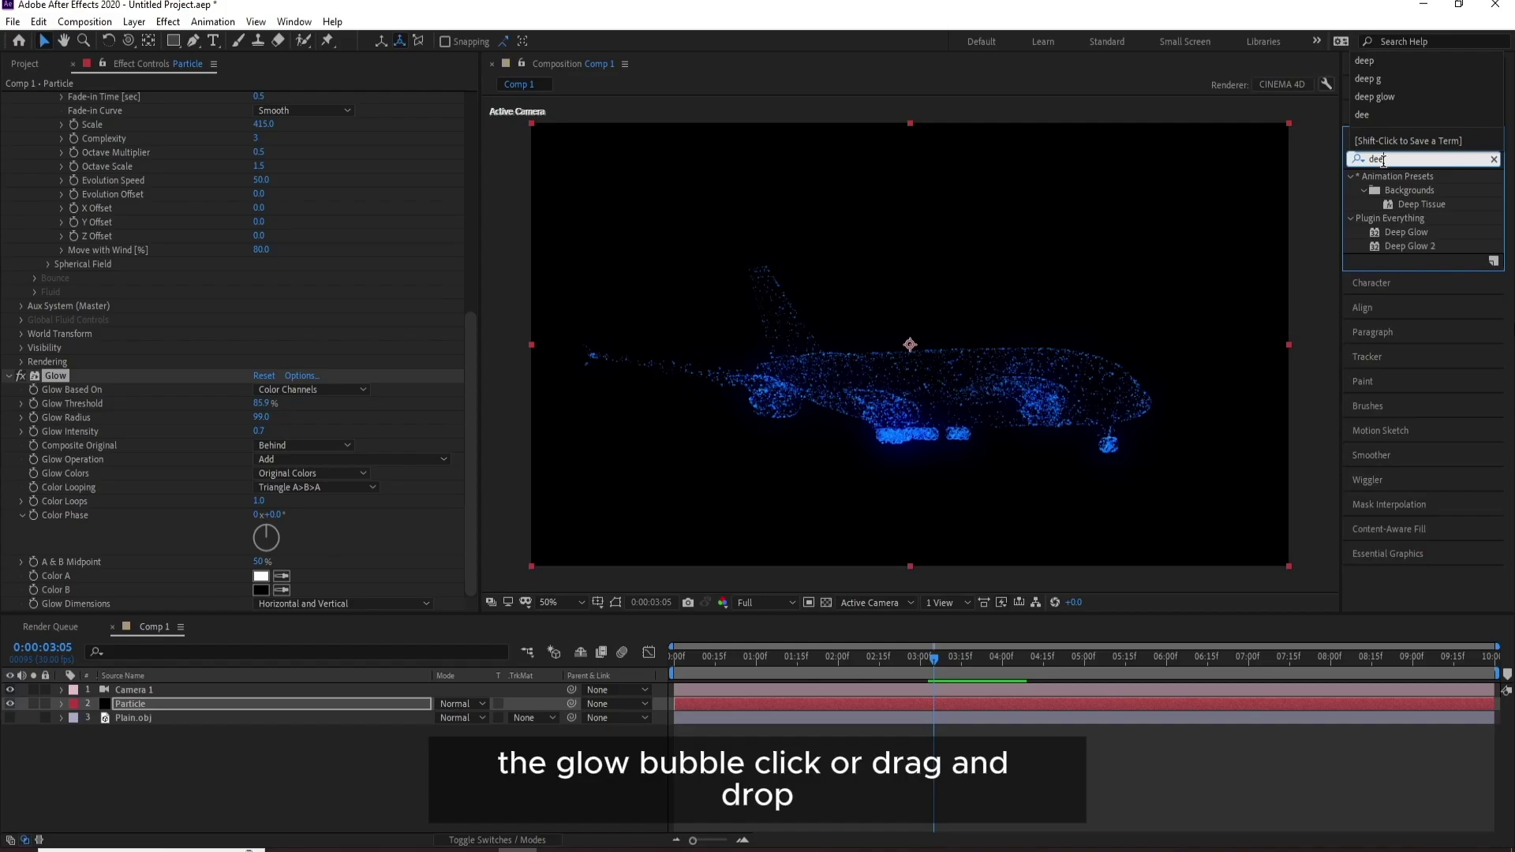
{"action": "double_click", "coordinate": [1403, 235]}
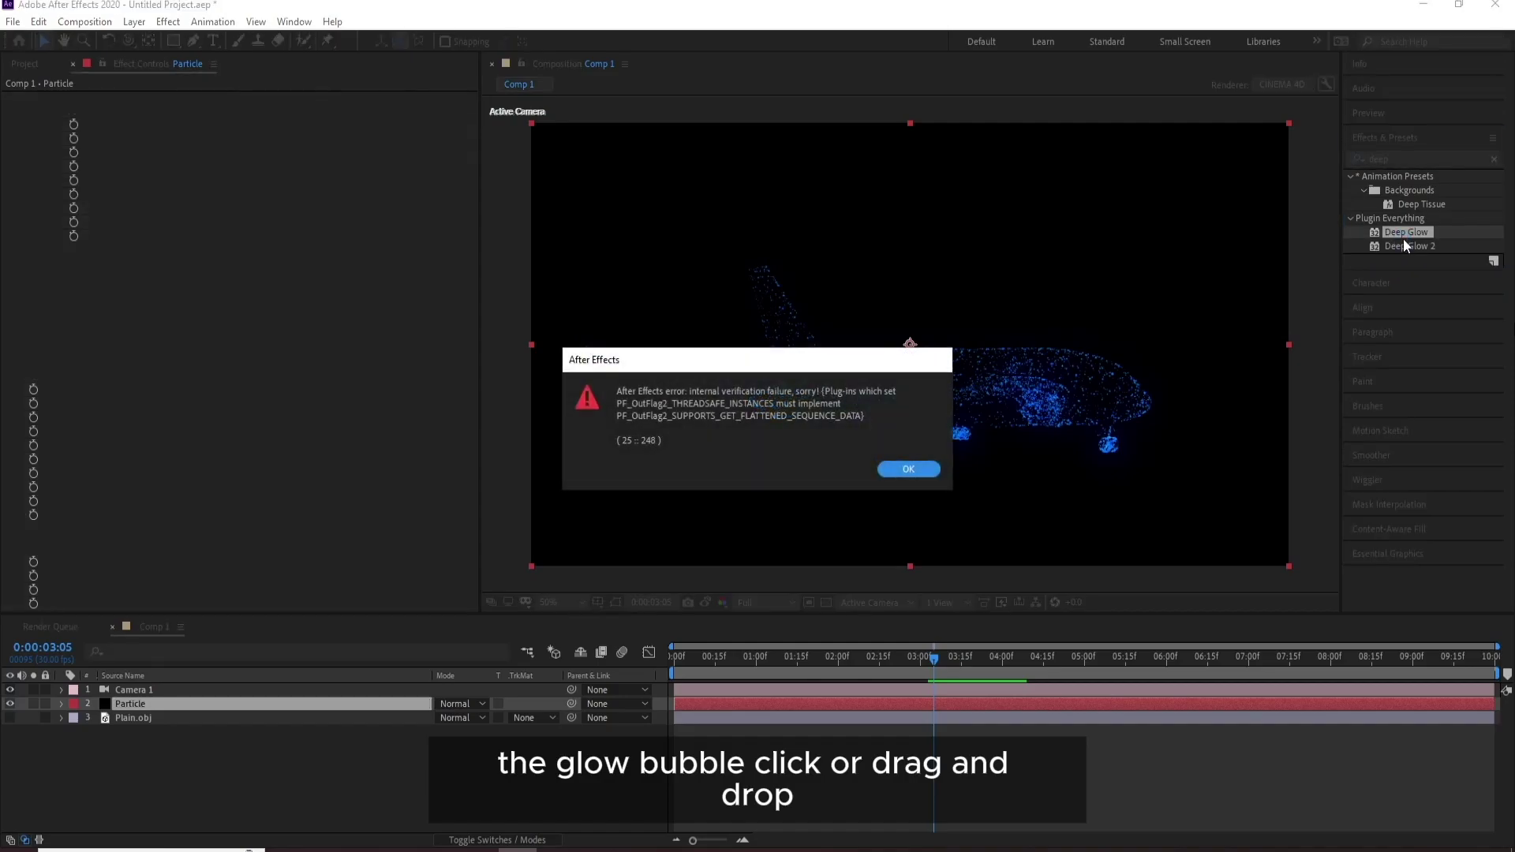
{"action": "left_click", "coordinate": [910, 469]}
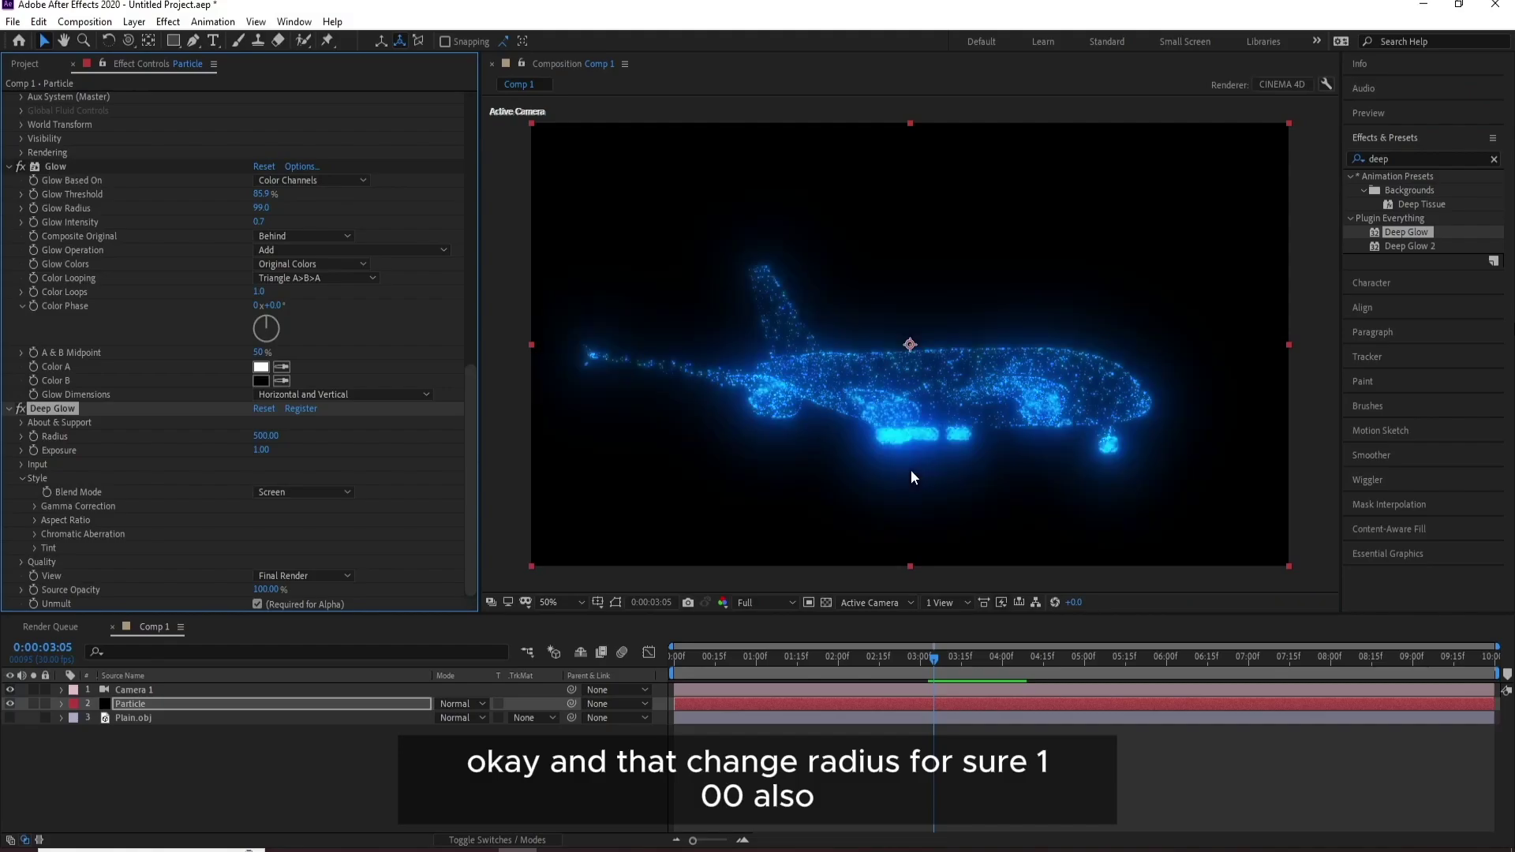
Step: Set Deep Glow Radius to 100 and Exposure to 0.06
{"action": "left_click", "coordinate": [267, 436]}
{"action": "key", "text": "Return"}
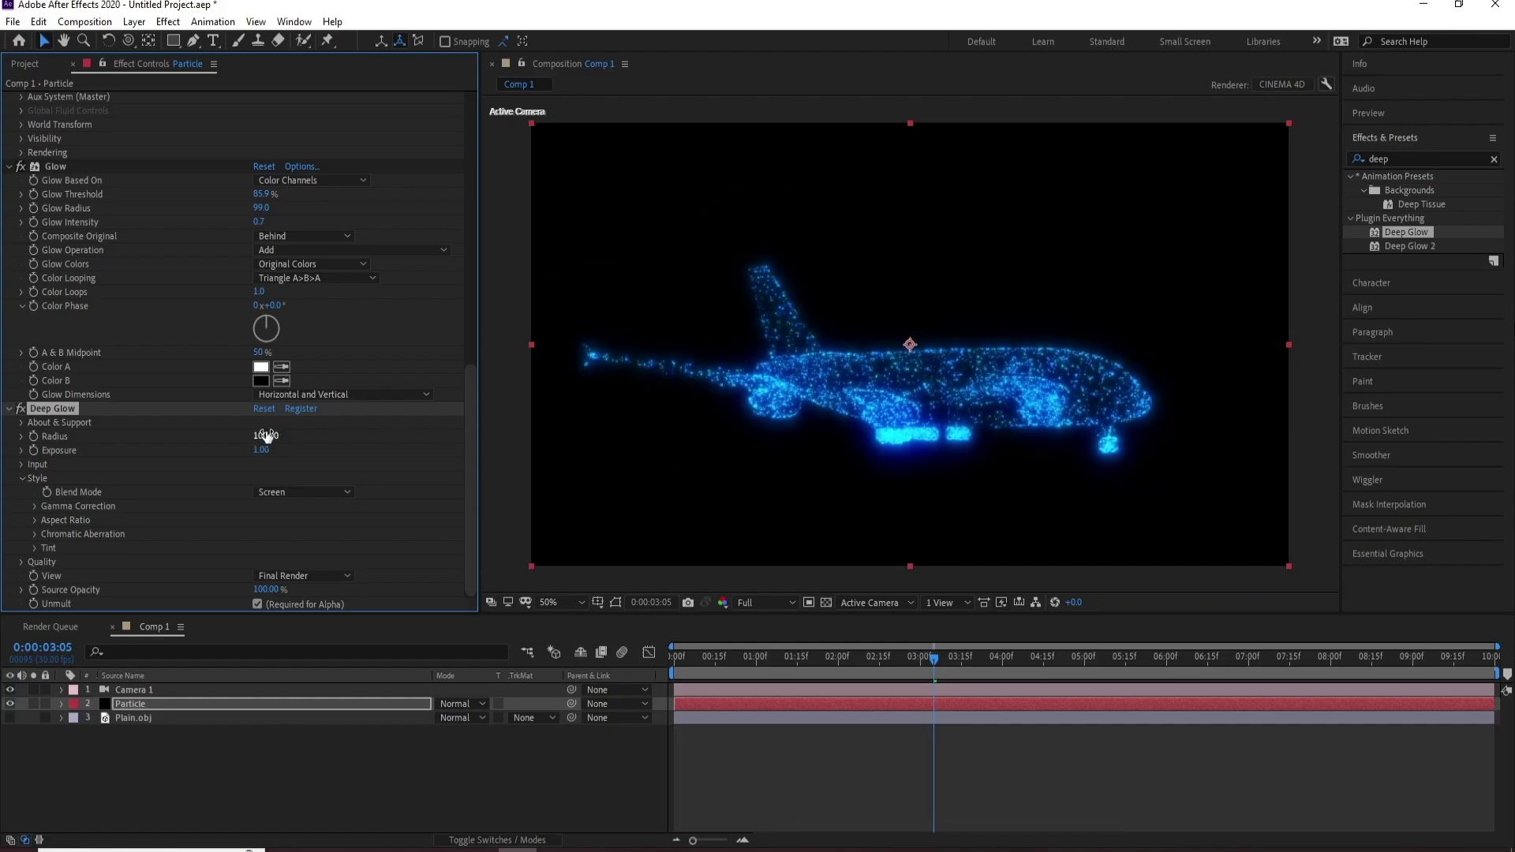
{"action": "left_click_drag", "start_coordinate": [261, 456], "coordinate": [194, 464]}
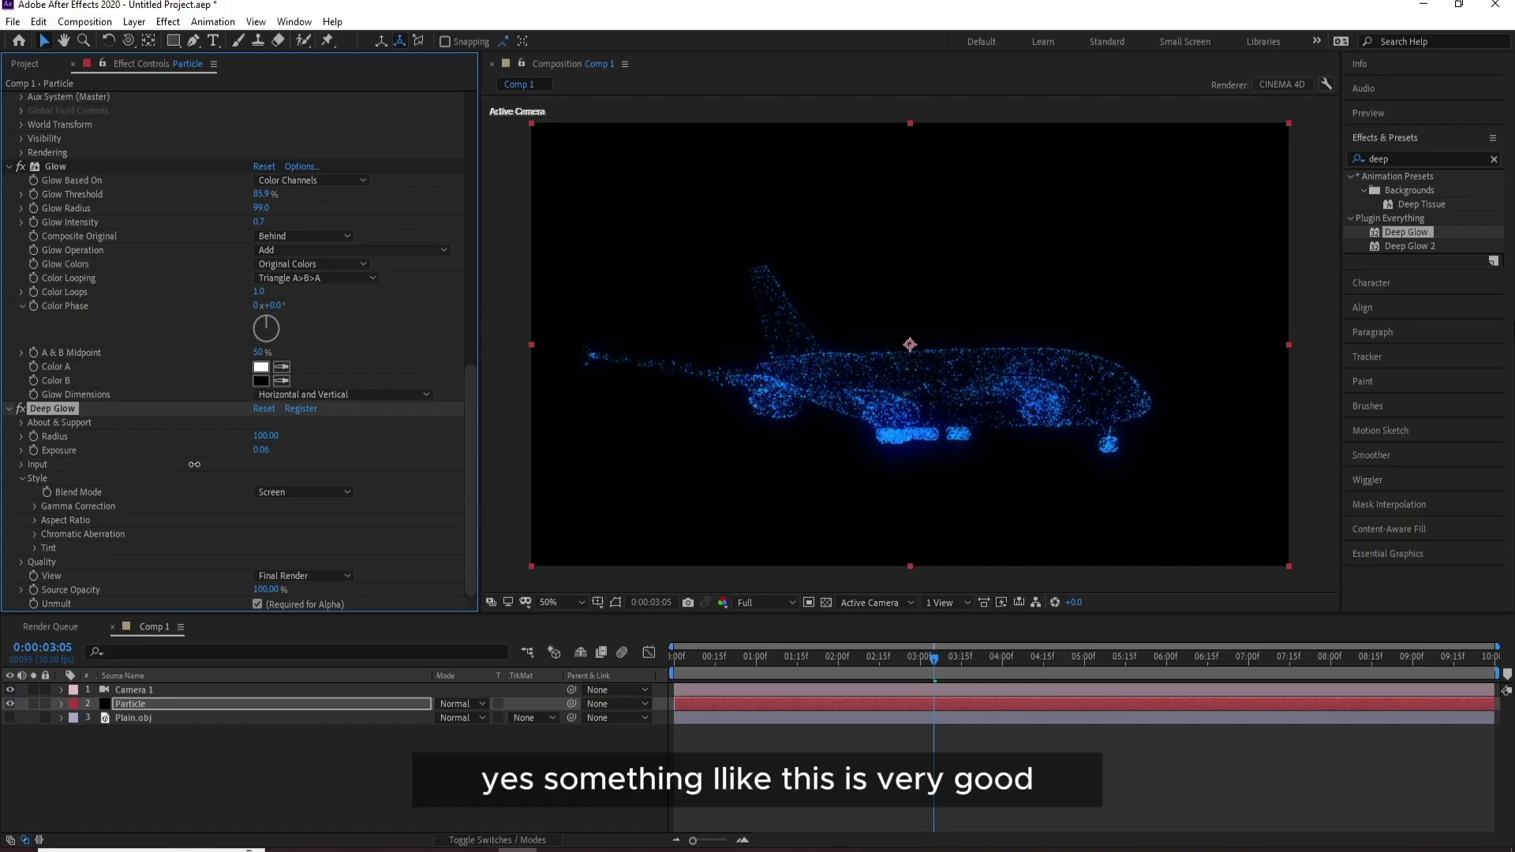
{"action": "left_click", "coordinate": [18, 410]}
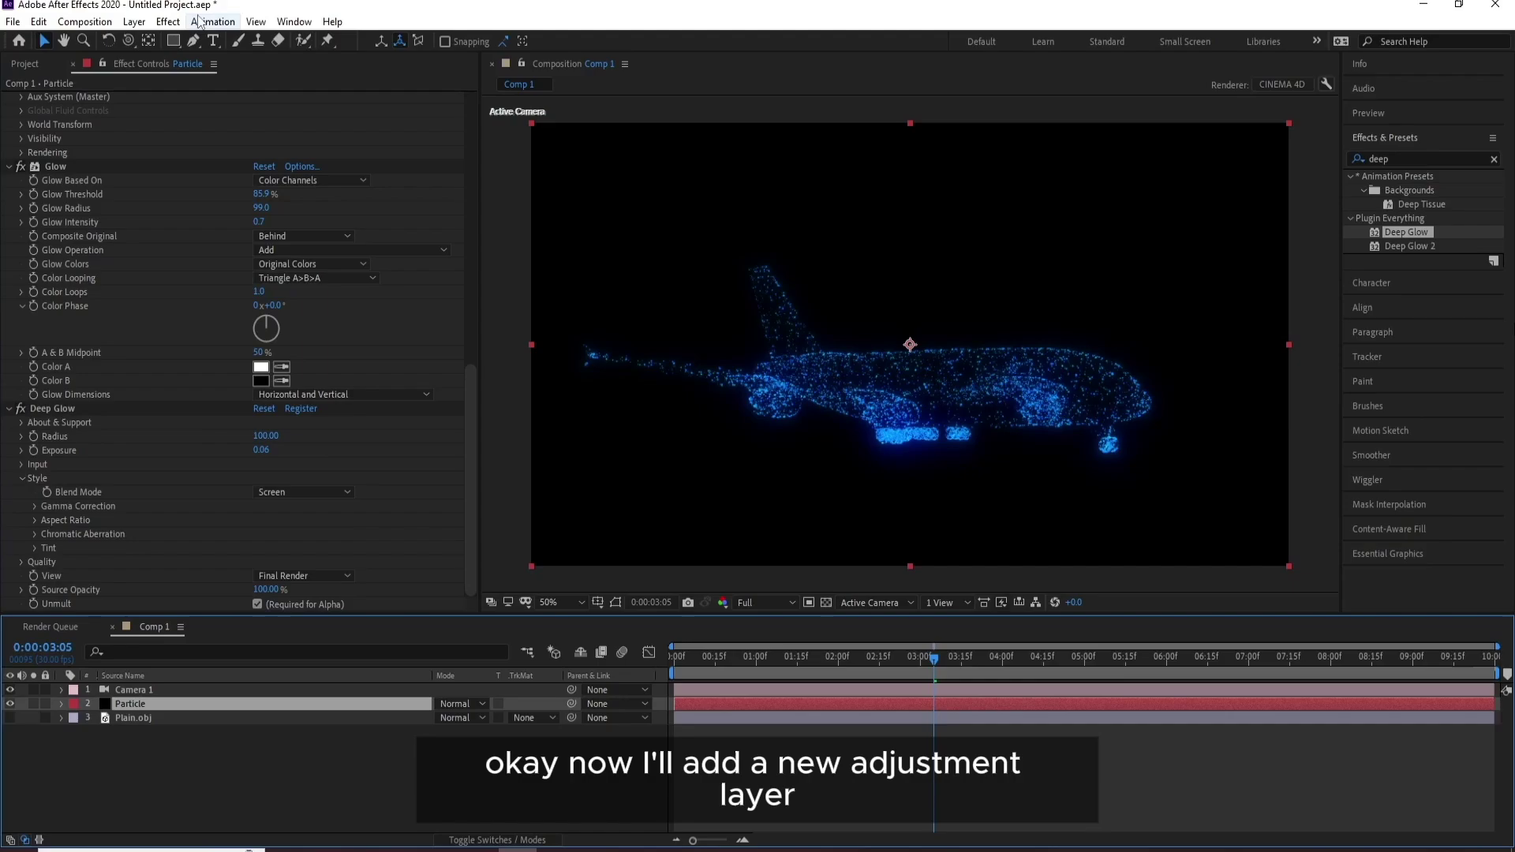
Step: Create a new adjustment layer above the particles
{"action": "left_click", "coordinate": [134, 21]}
{"action": "mouse_move", "coordinate": [237, 40]}
{"action": "left_click", "coordinate": [504, 150]}
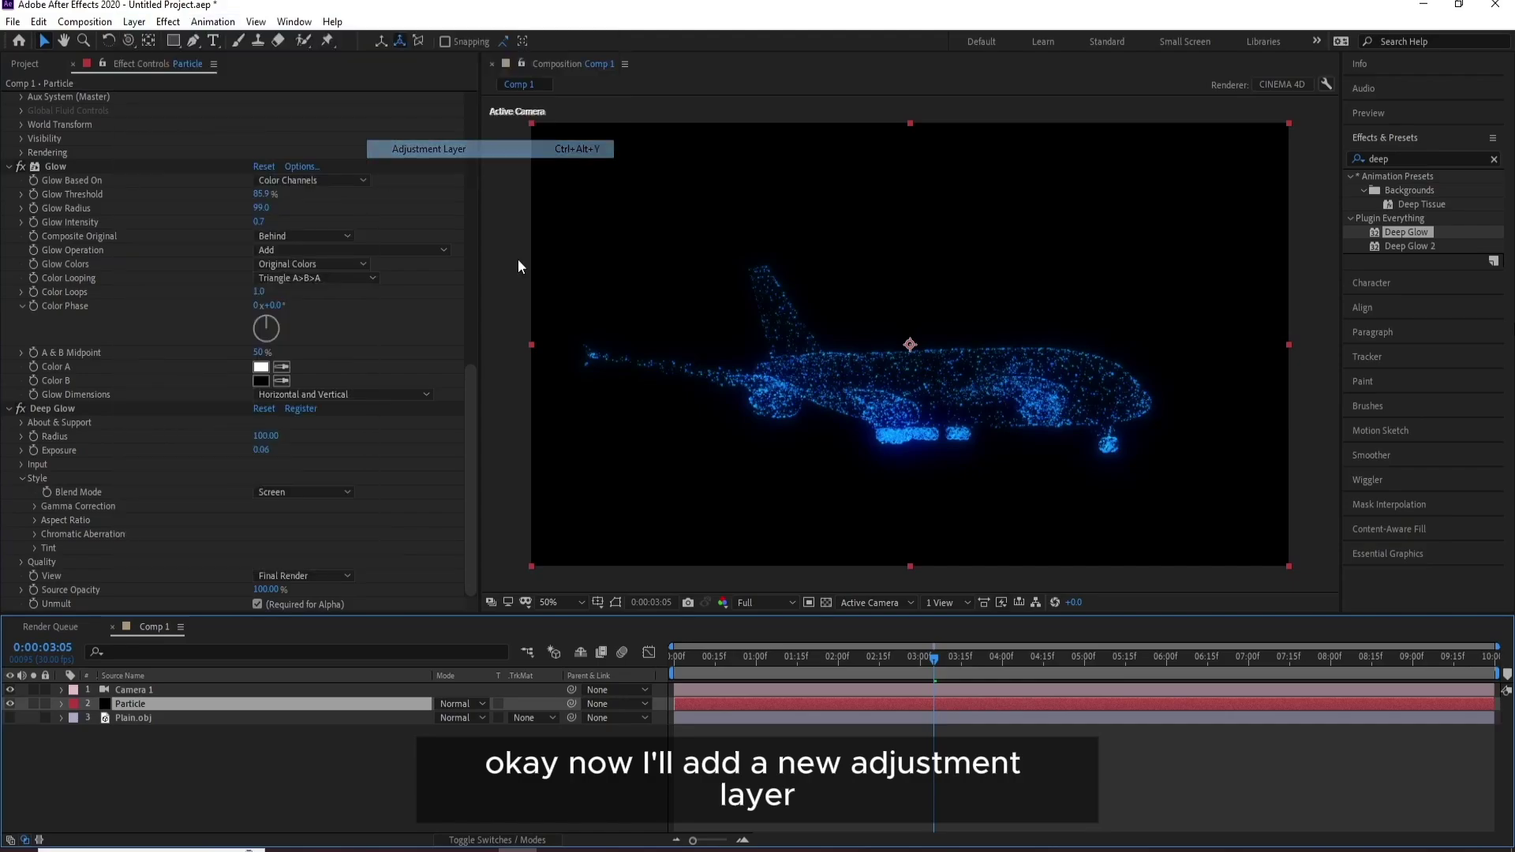
Step: Add Curves to the adjustment layer and bend the RGB curve into a contrast S-curve
{"action": "left_click", "coordinate": [168, 21]}
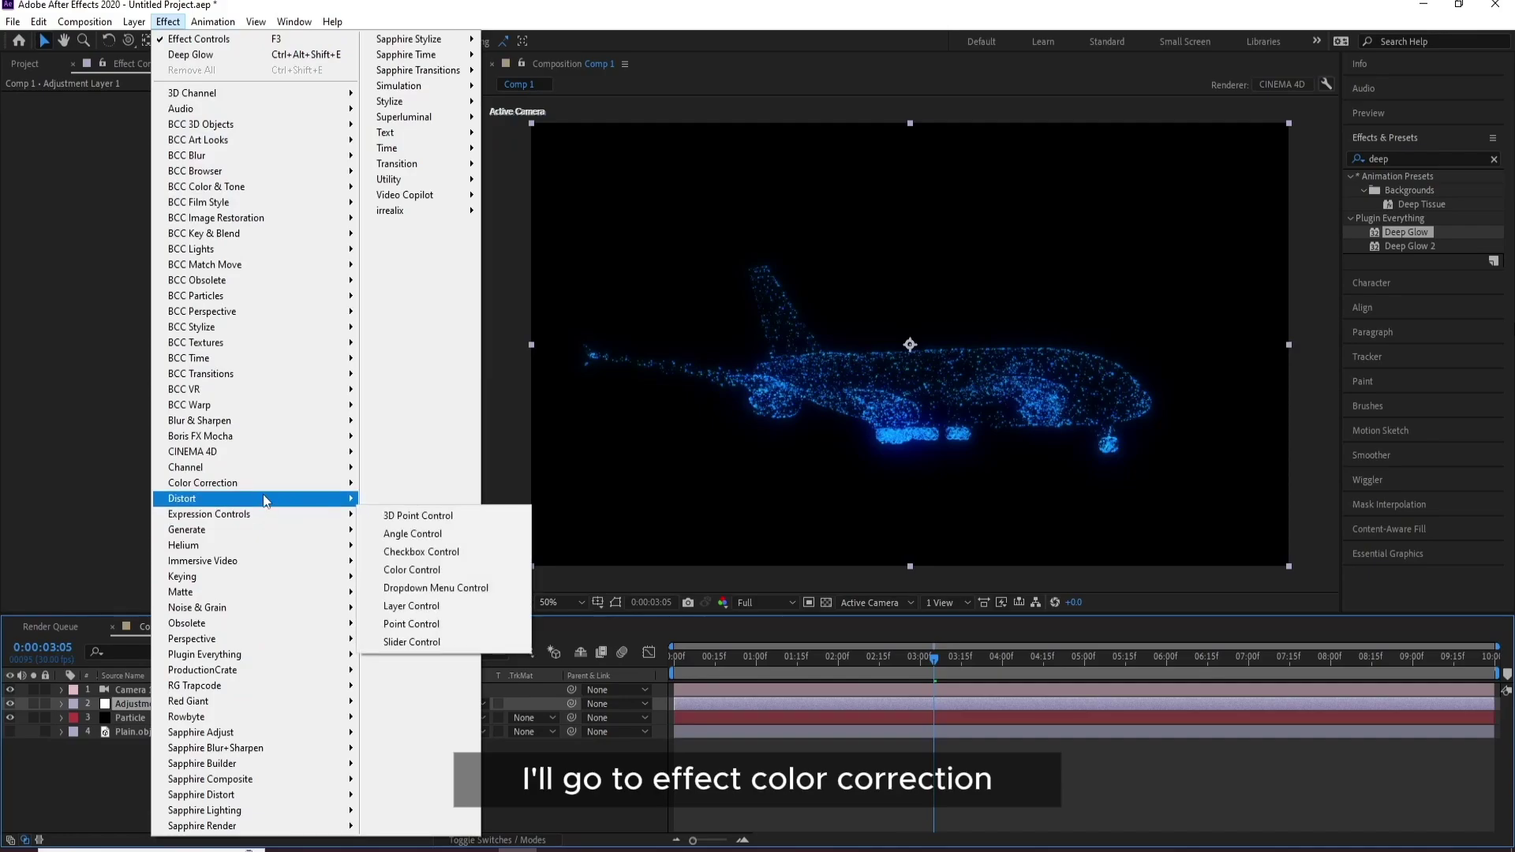
{"action": "mouse_move", "coordinate": [263, 483]}
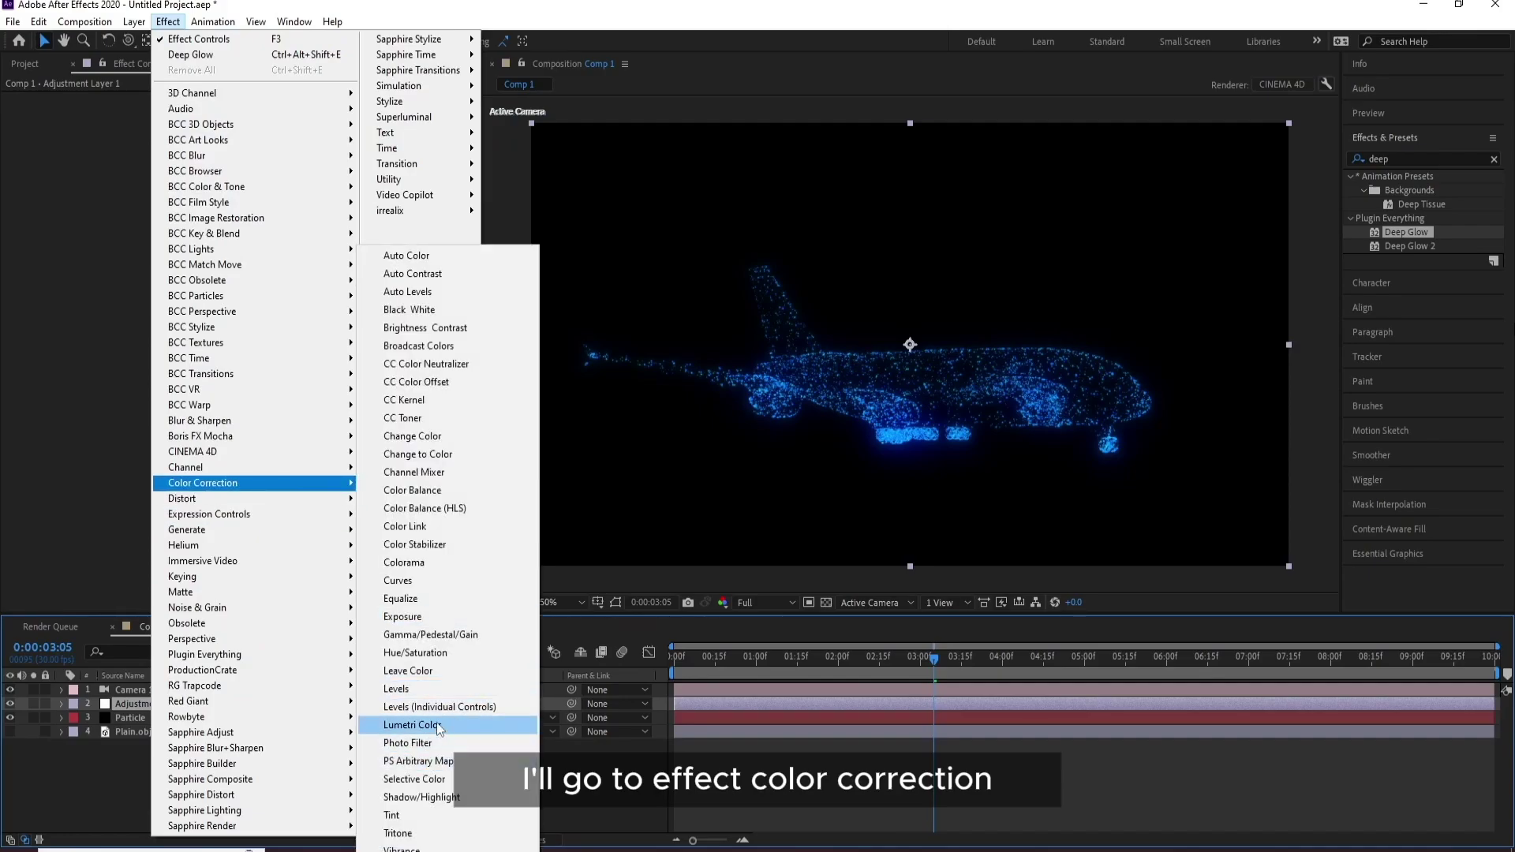
{"action": "left_click", "coordinate": [403, 580]}
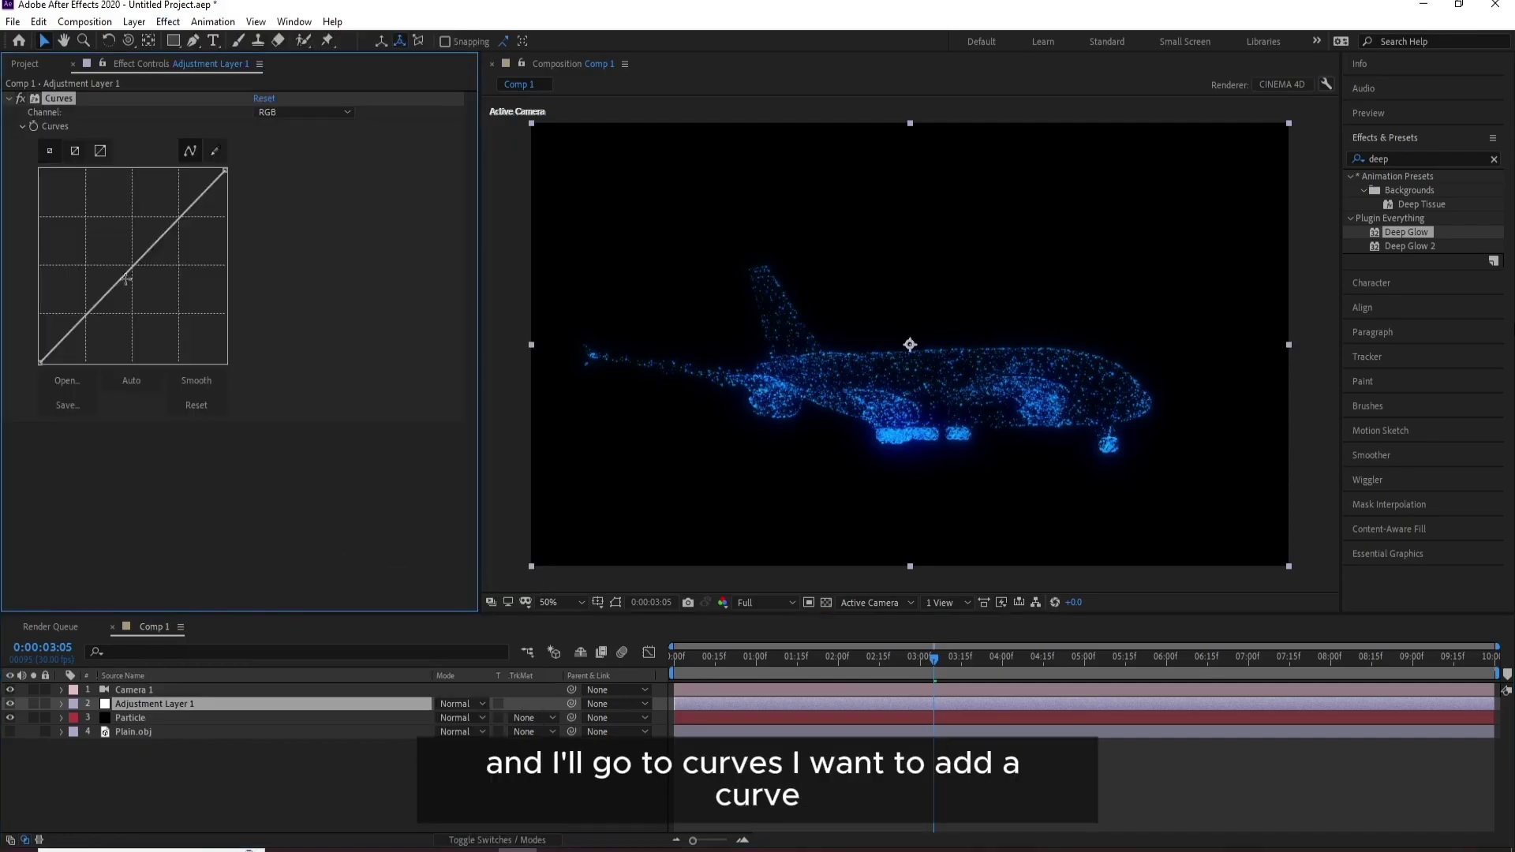
{"action": "left_click_drag", "start_coordinate": [175, 228], "coordinate": [166, 218]}
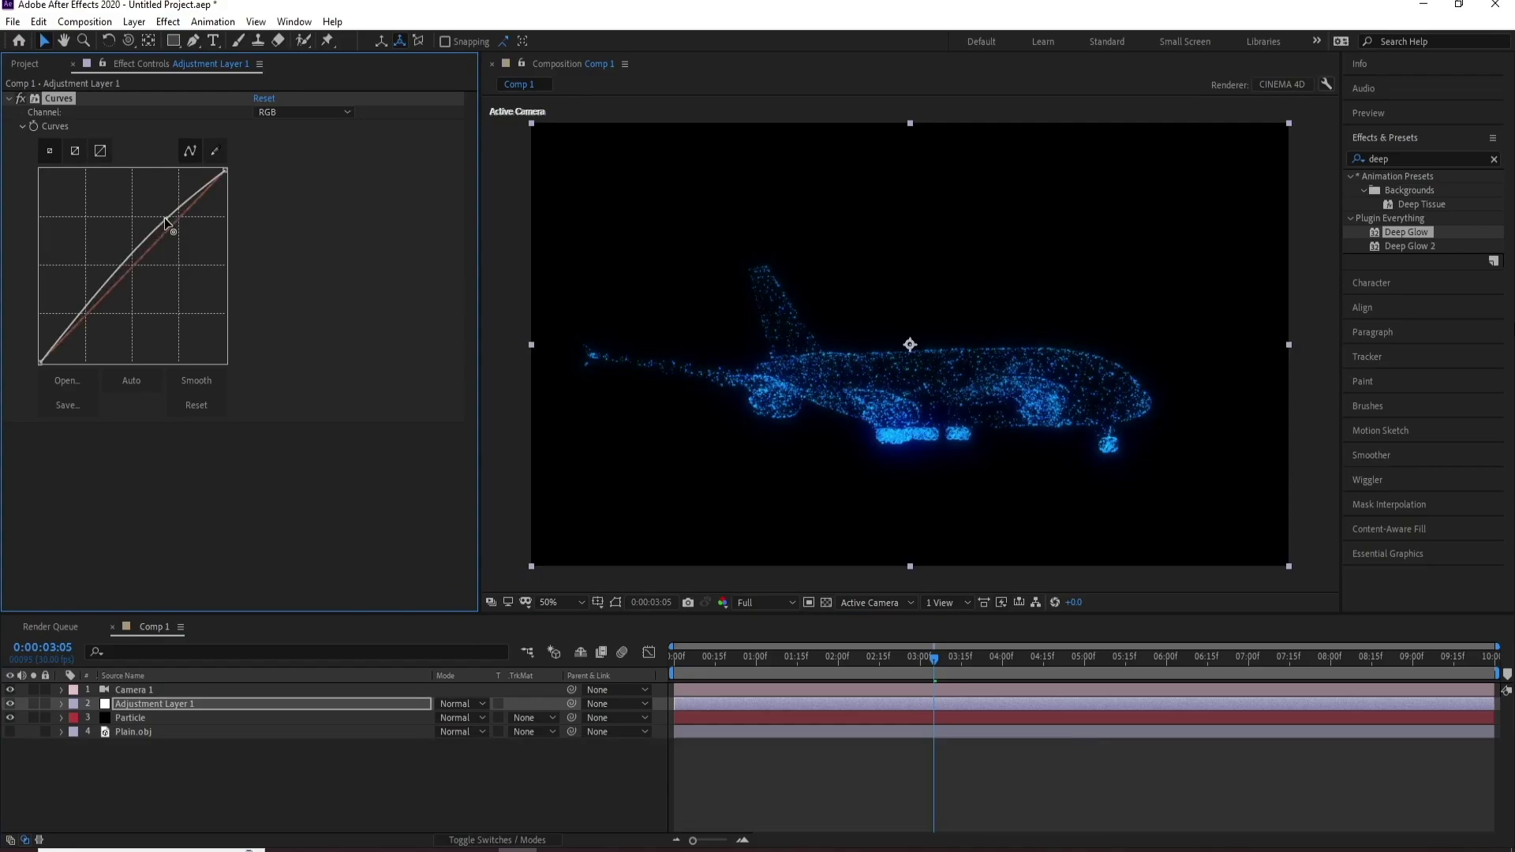
{"action": "left_click_drag", "start_coordinate": [111, 277], "coordinate": [111, 301]}
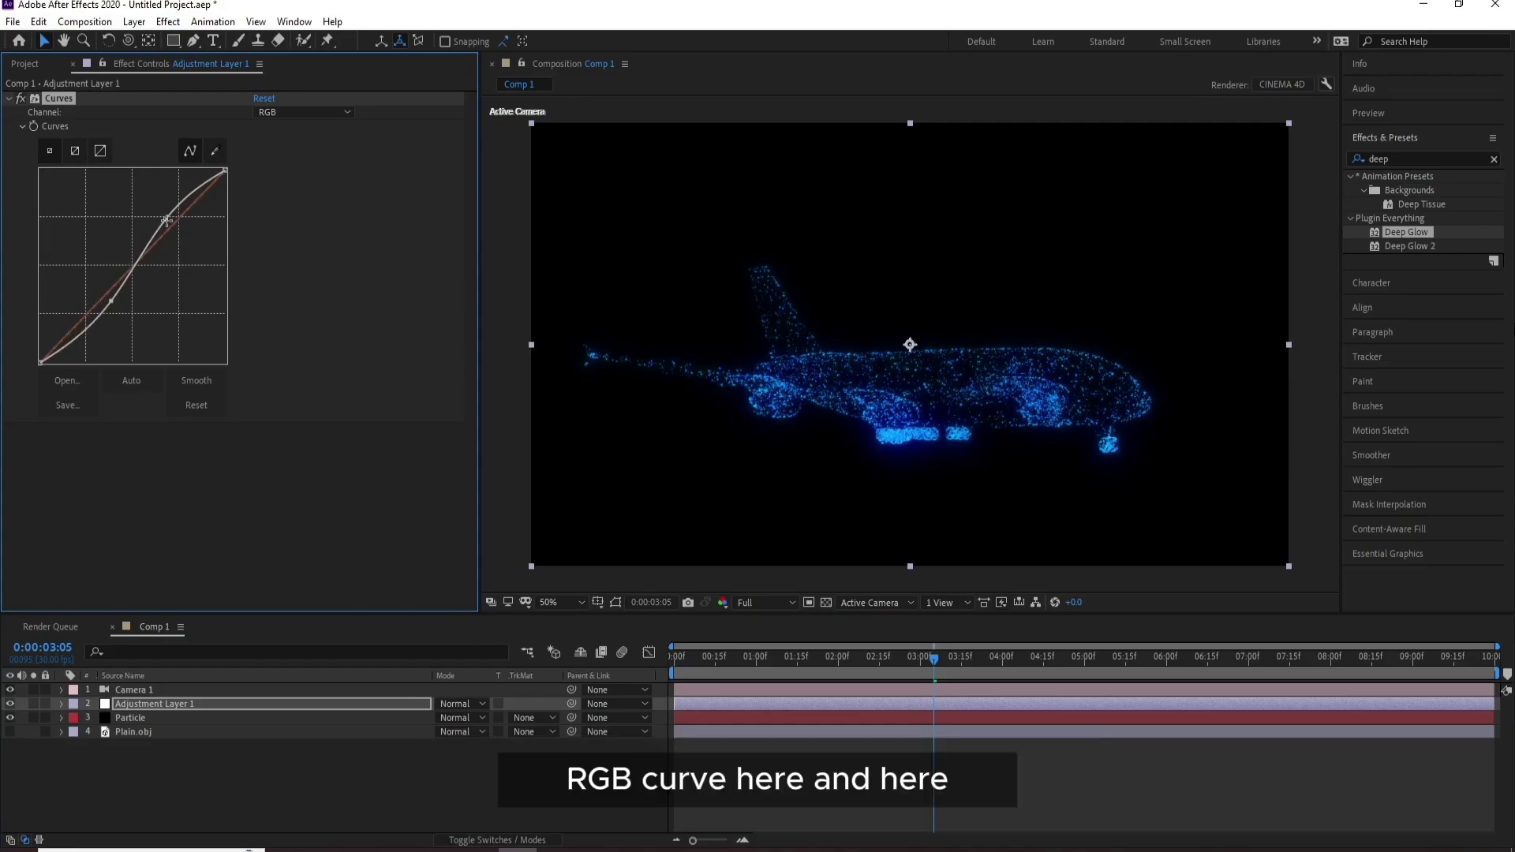
{"action": "left_click_drag", "start_coordinate": [166, 220], "coordinate": [160, 215]}
{"action": "left_click_drag", "start_coordinate": [111, 301], "coordinate": [110, 311]}
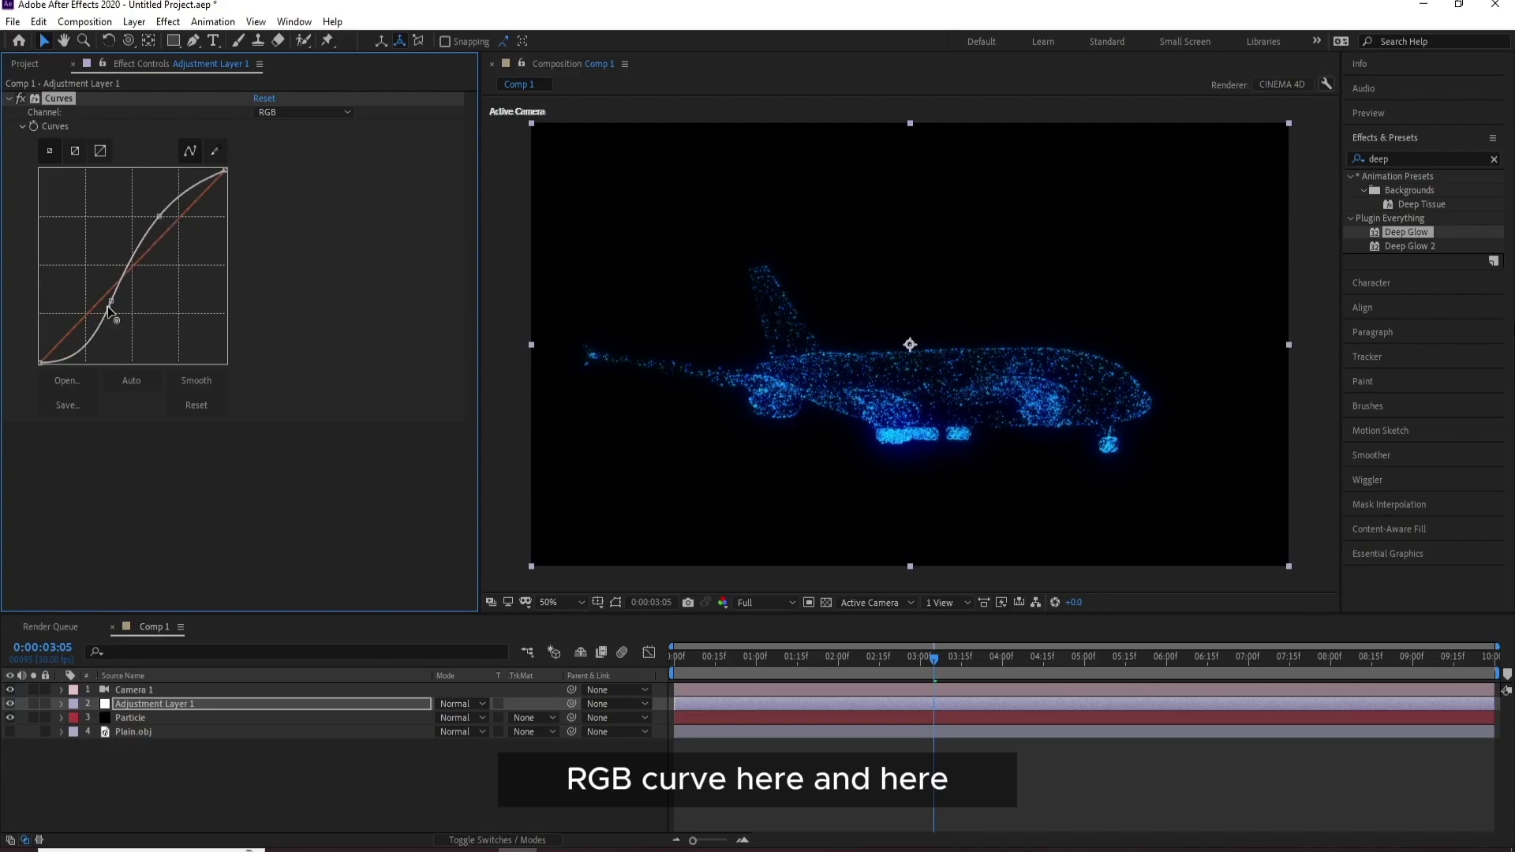
Step: Add a Glow to Adjustment Layer 1 with a lower threshold and Radius about 912
{"action": "left_click", "coordinate": [168, 22]}
{"action": "mouse_move", "coordinate": [418, 101]}
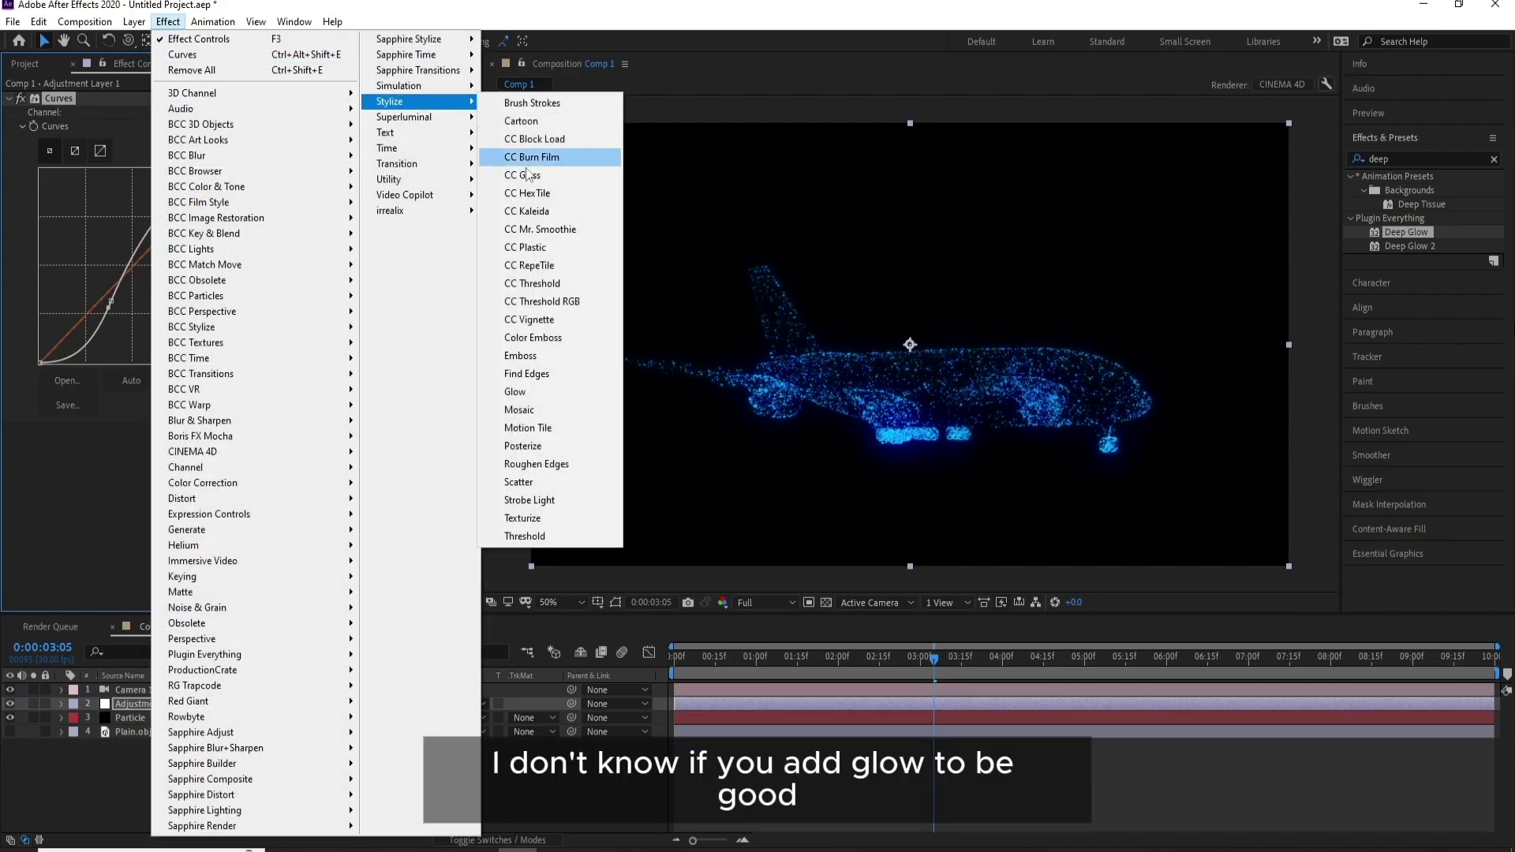
{"action": "left_click", "coordinate": [551, 388]}
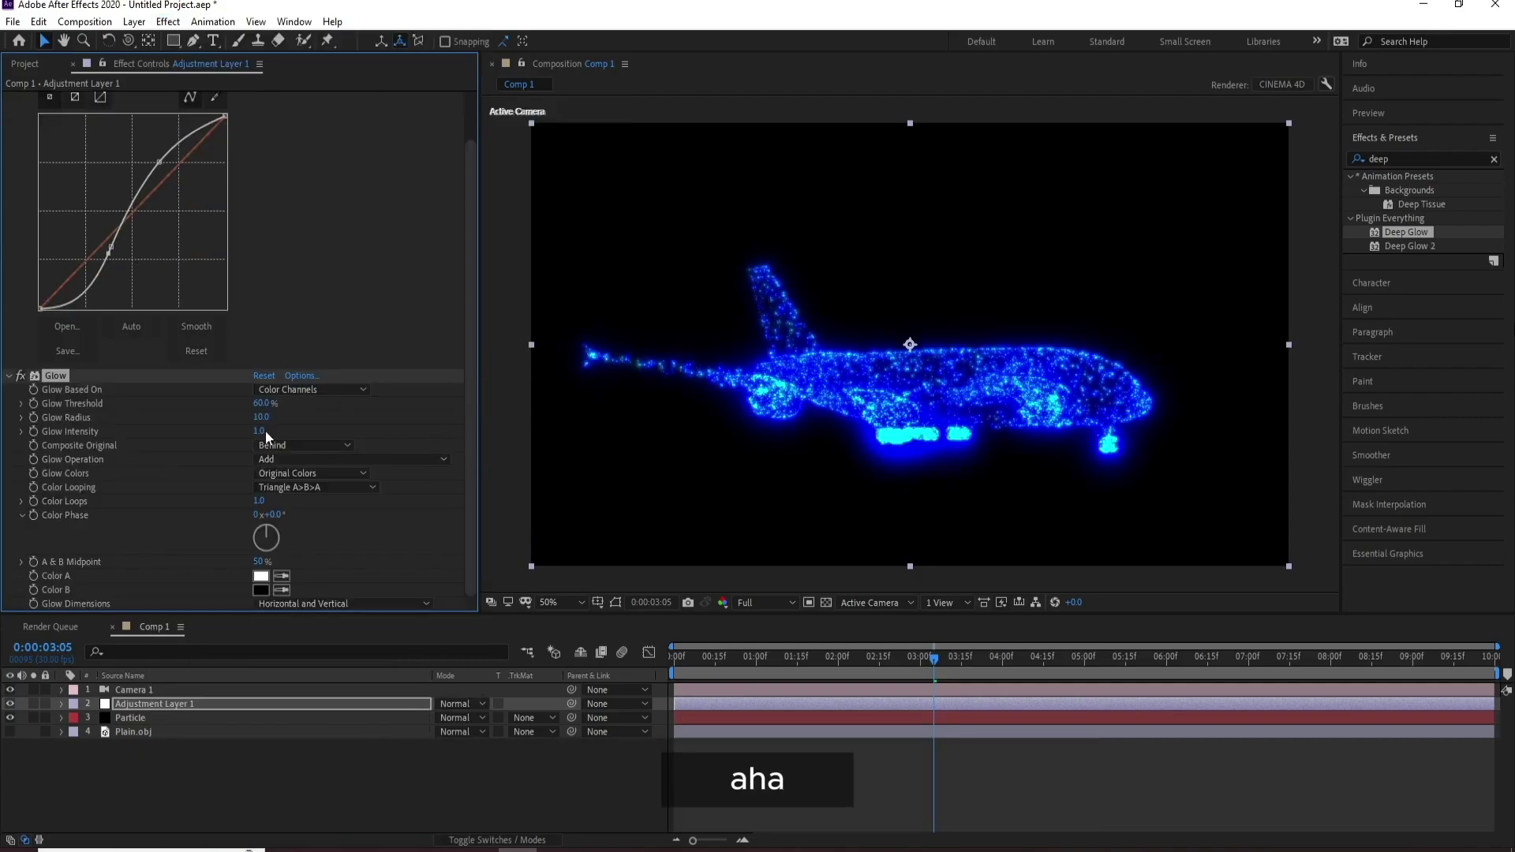
{"action": "left_click_drag", "start_coordinate": [260, 403], "coordinate": [421, 408]}
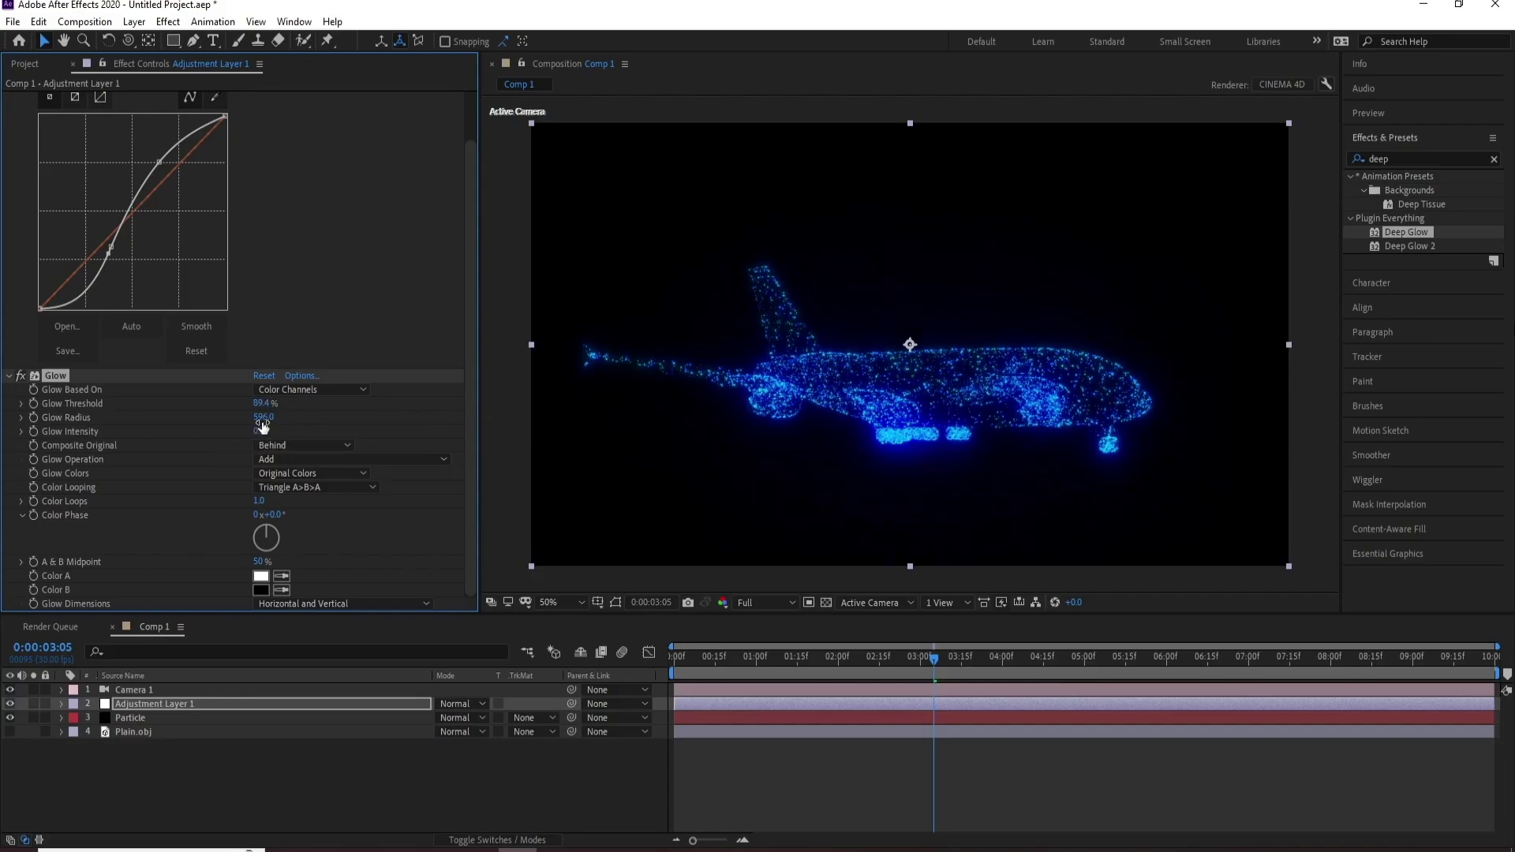
{"action": "left_click_drag", "start_coordinate": [263, 418], "coordinate": [410, 428]}
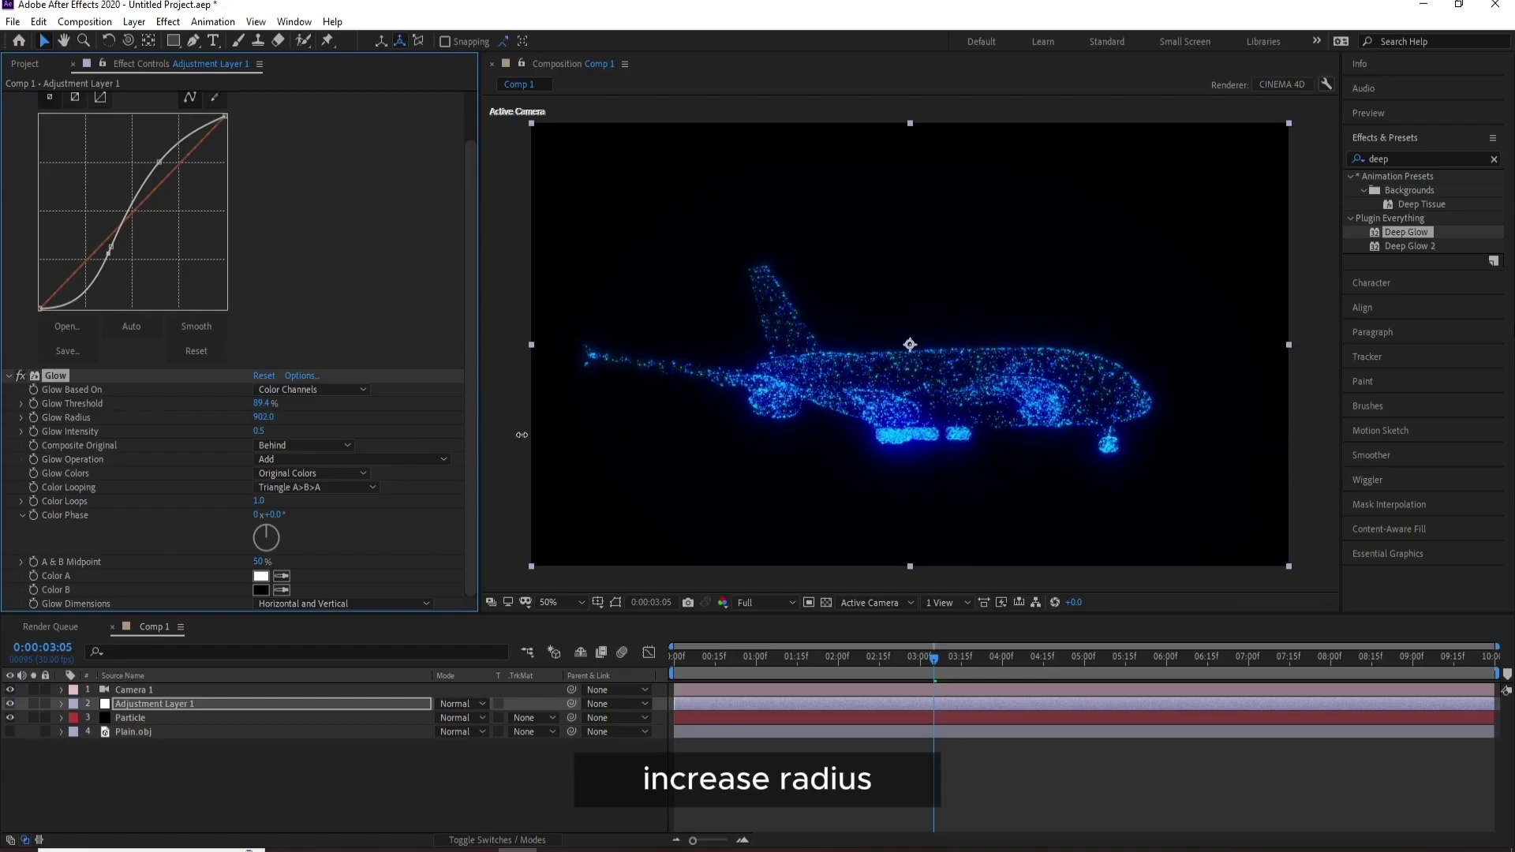
{"action": "left_click_drag", "start_coordinate": [521, 434], "coordinate": [529, 436]}
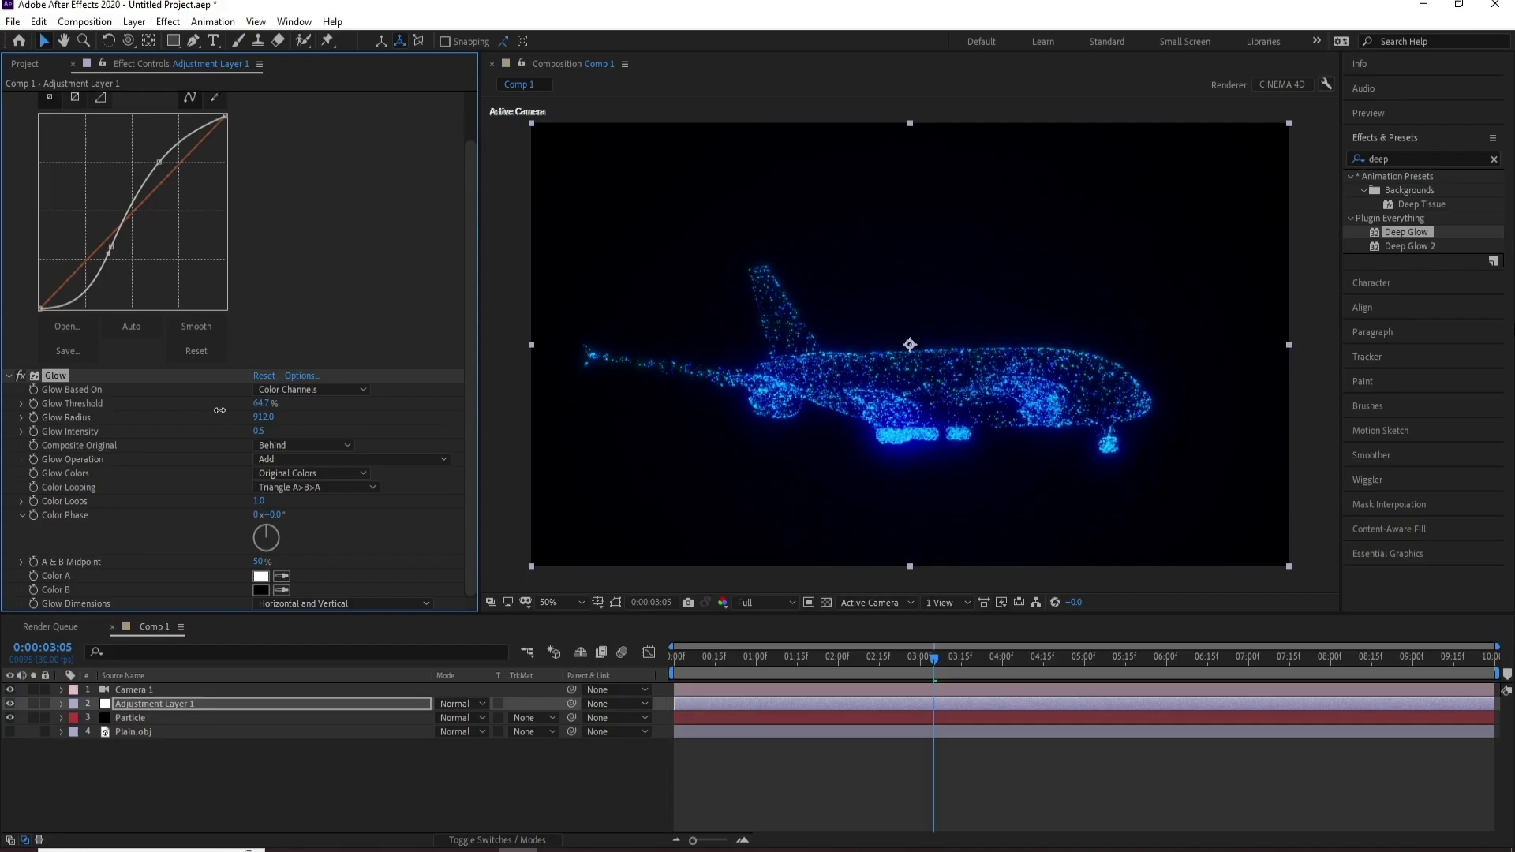
Step: Compare the Glow on and off, set Threshold to 76.9%, and rewind to frame 0
{"action": "left_click", "coordinate": [21, 376]}
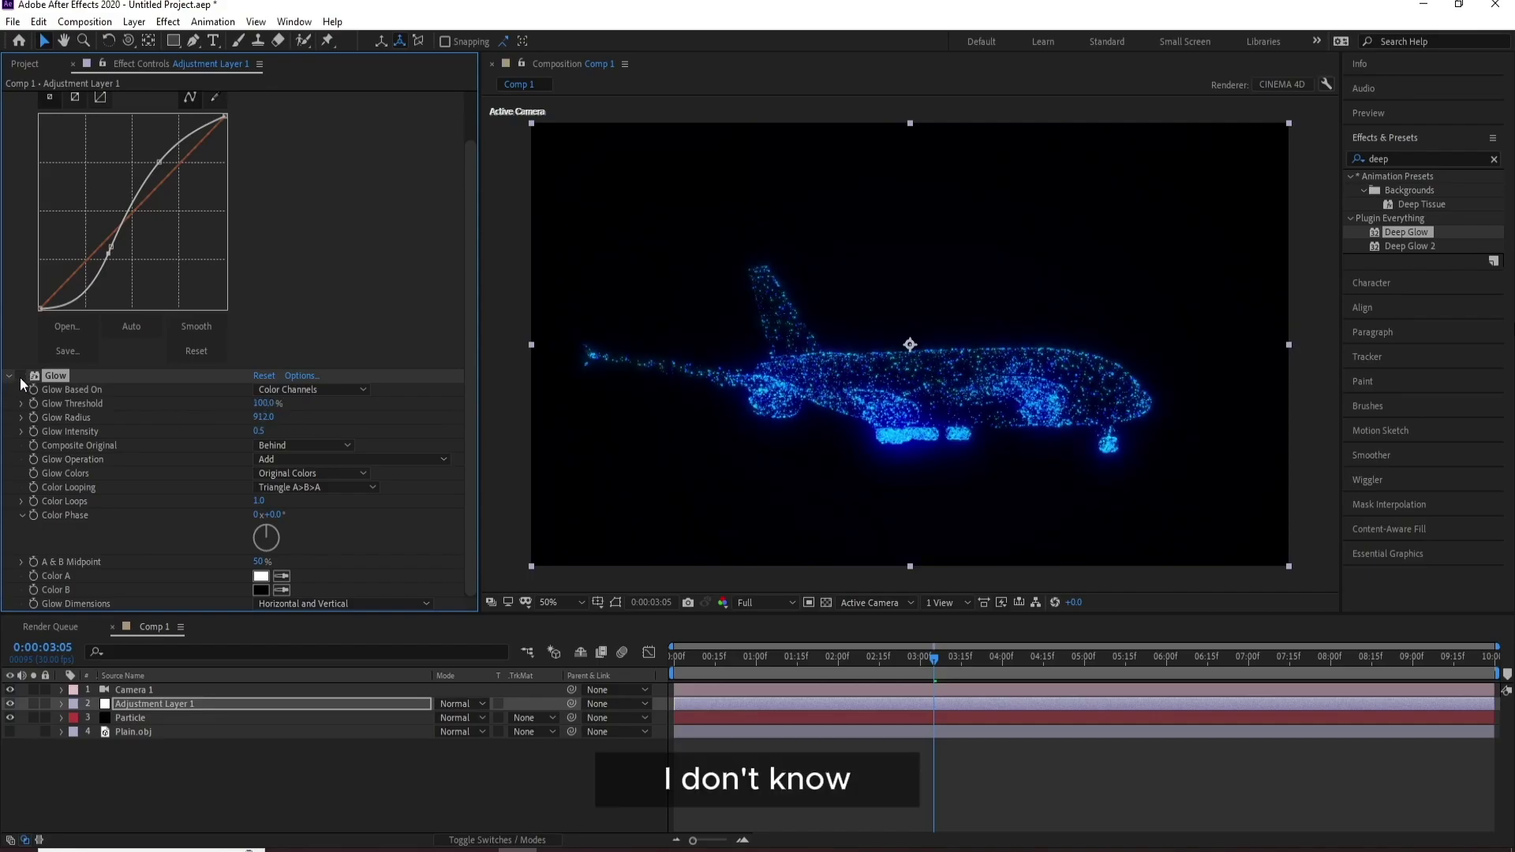
{"action": "left_click", "coordinate": [20, 377]}
{"action": "left_click", "coordinate": [21, 377]}
{"action": "left_click", "coordinate": [21, 376]}
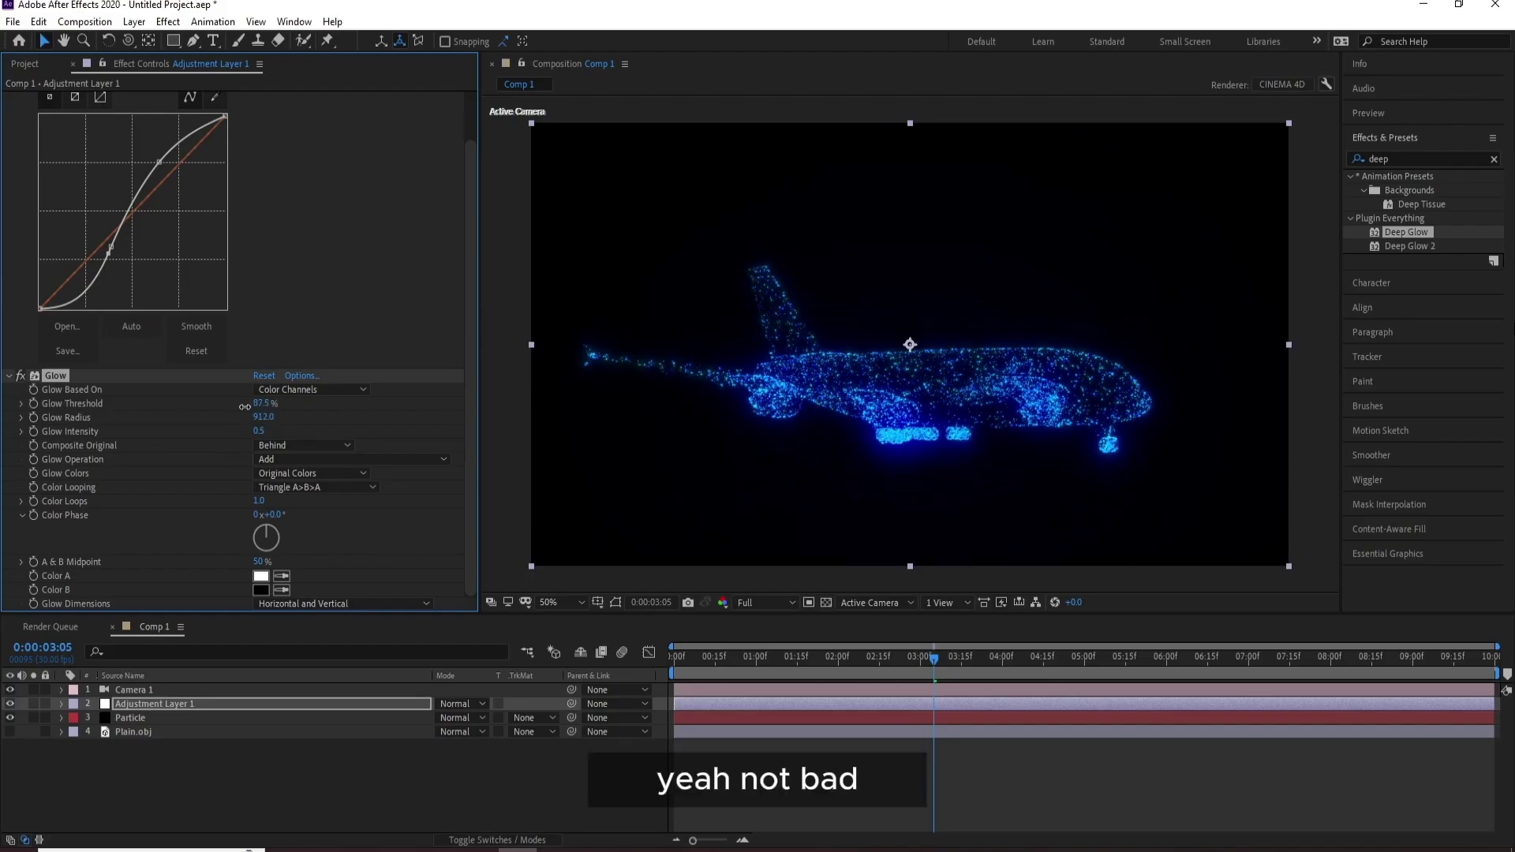
{"action": "left_click_drag", "start_coordinate": [245, 407], "coordinate": [239, 406]}
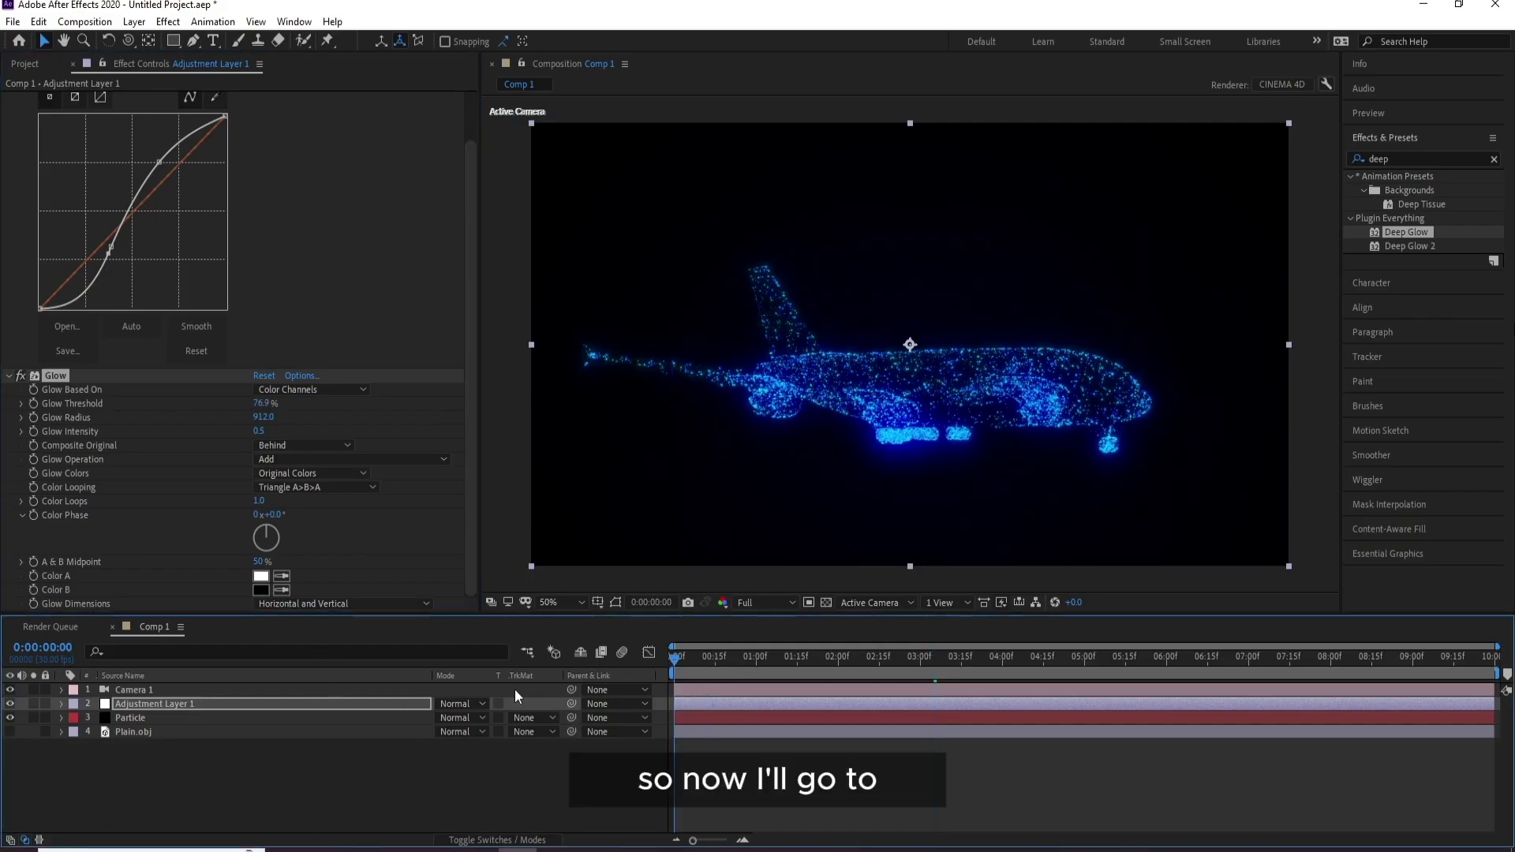
{"action": "key", "text": "Home"}
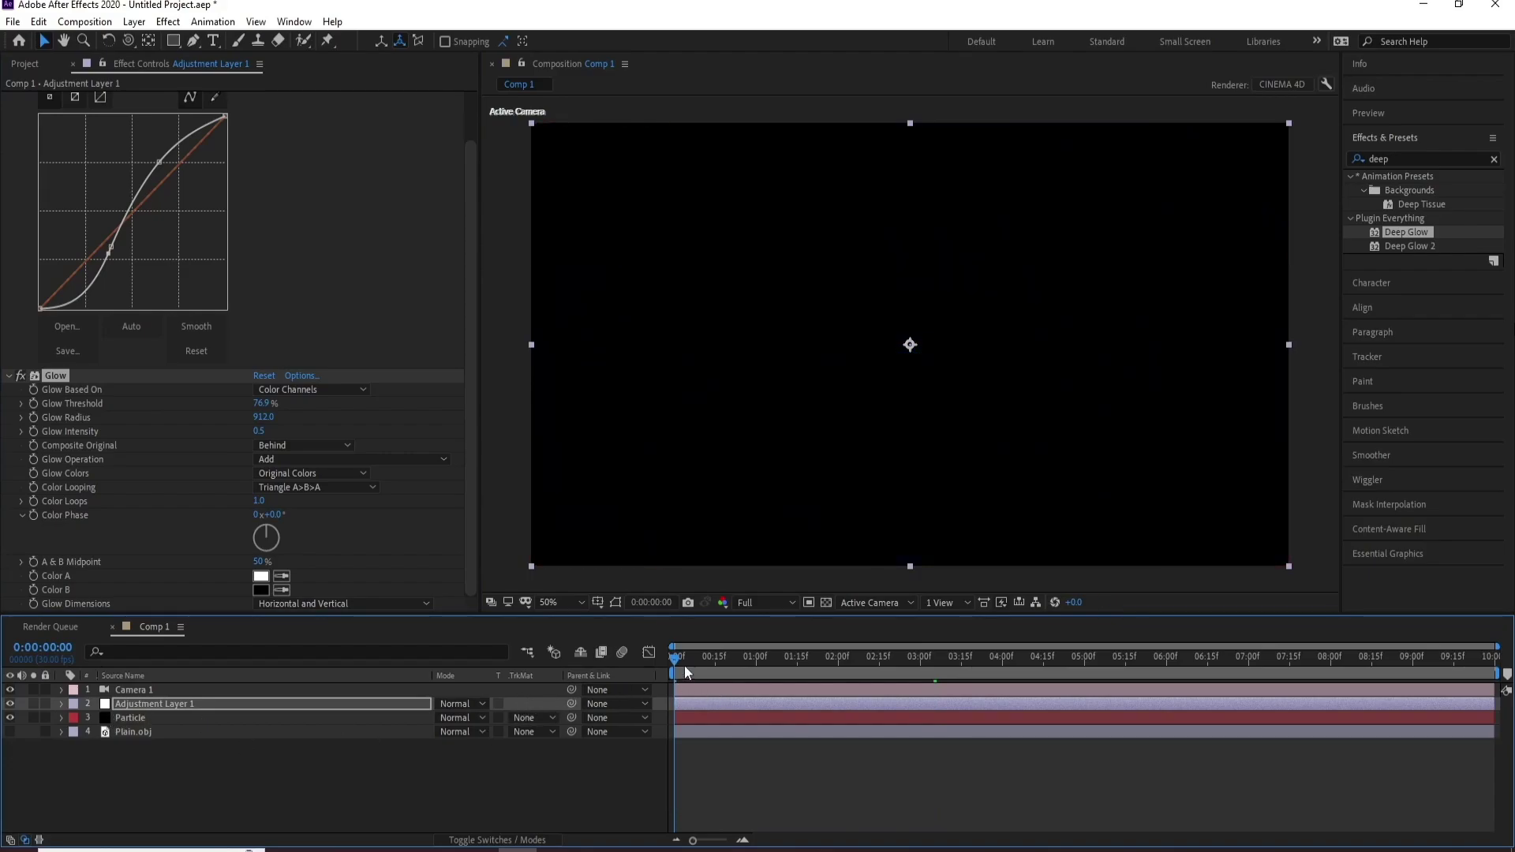
Step: Slide the Particle layer earlier in time and extend its out point to the comp's end
{"action": "left_click", "coordinate": [121, 718]}
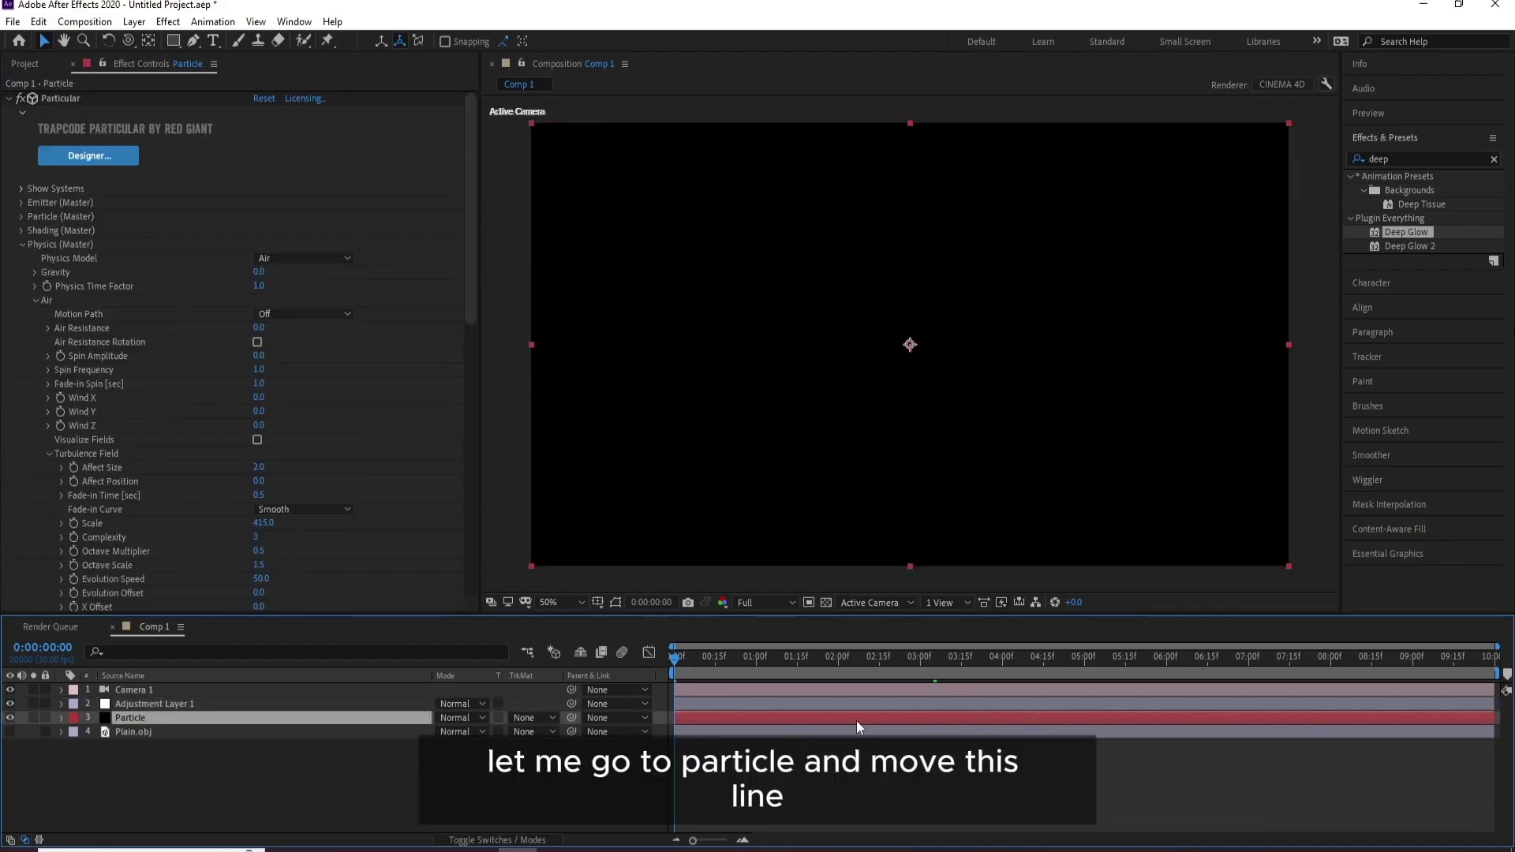
{"action": "left_click_drag", "start_coordinate": [925, 718], "coordinate": [665, 737]}
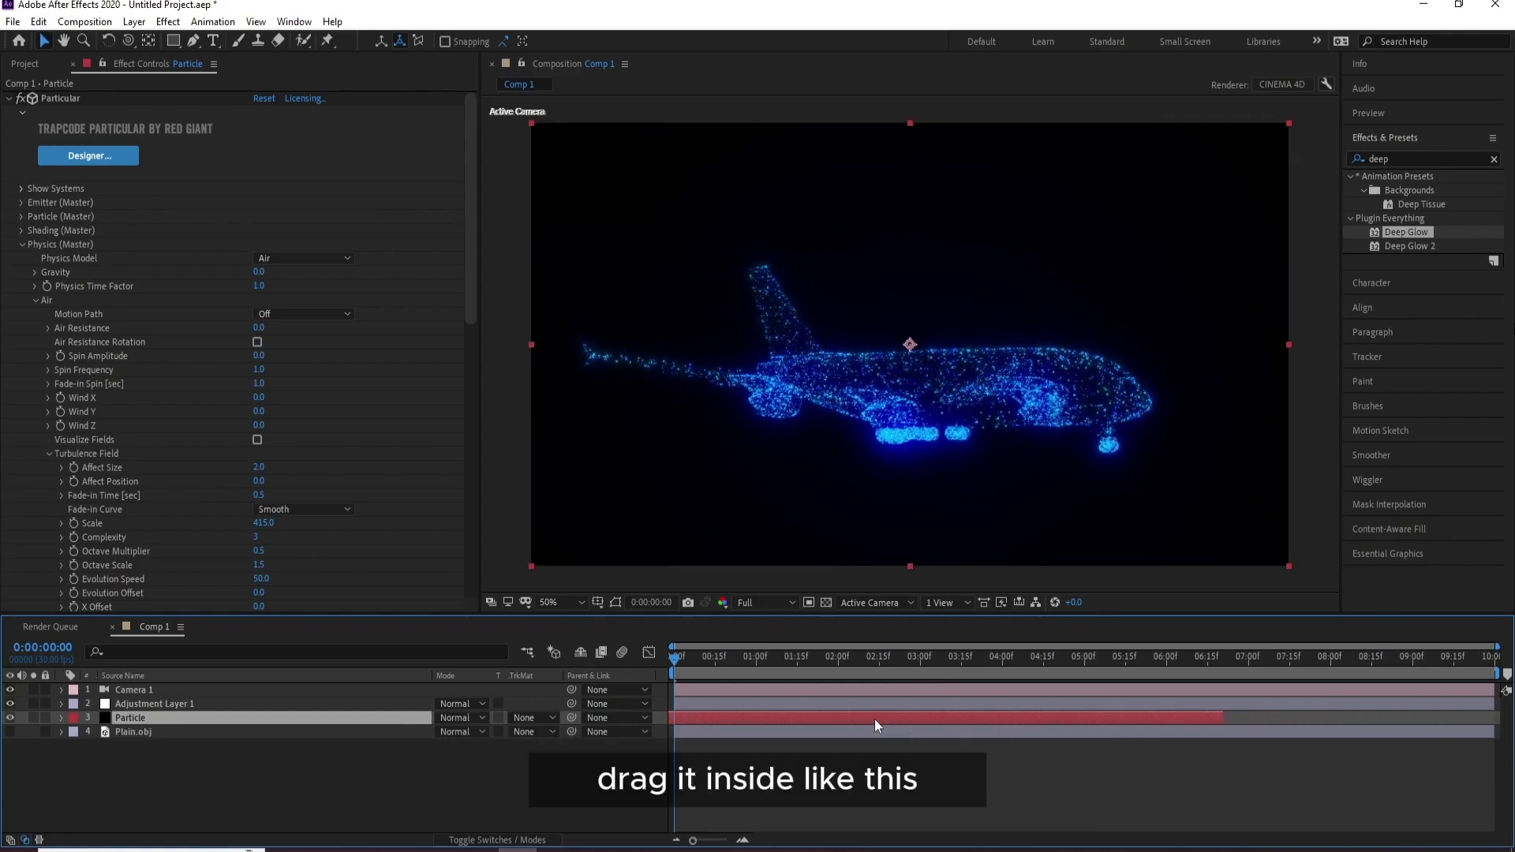
{"action": "left_click_drag", "start_coordinate": [875, 718], "coordinate": [820, 718]}
{"action": "left_click_drag", "start_coordinate": [1199, 718], "coordinate": [1503, 718]}
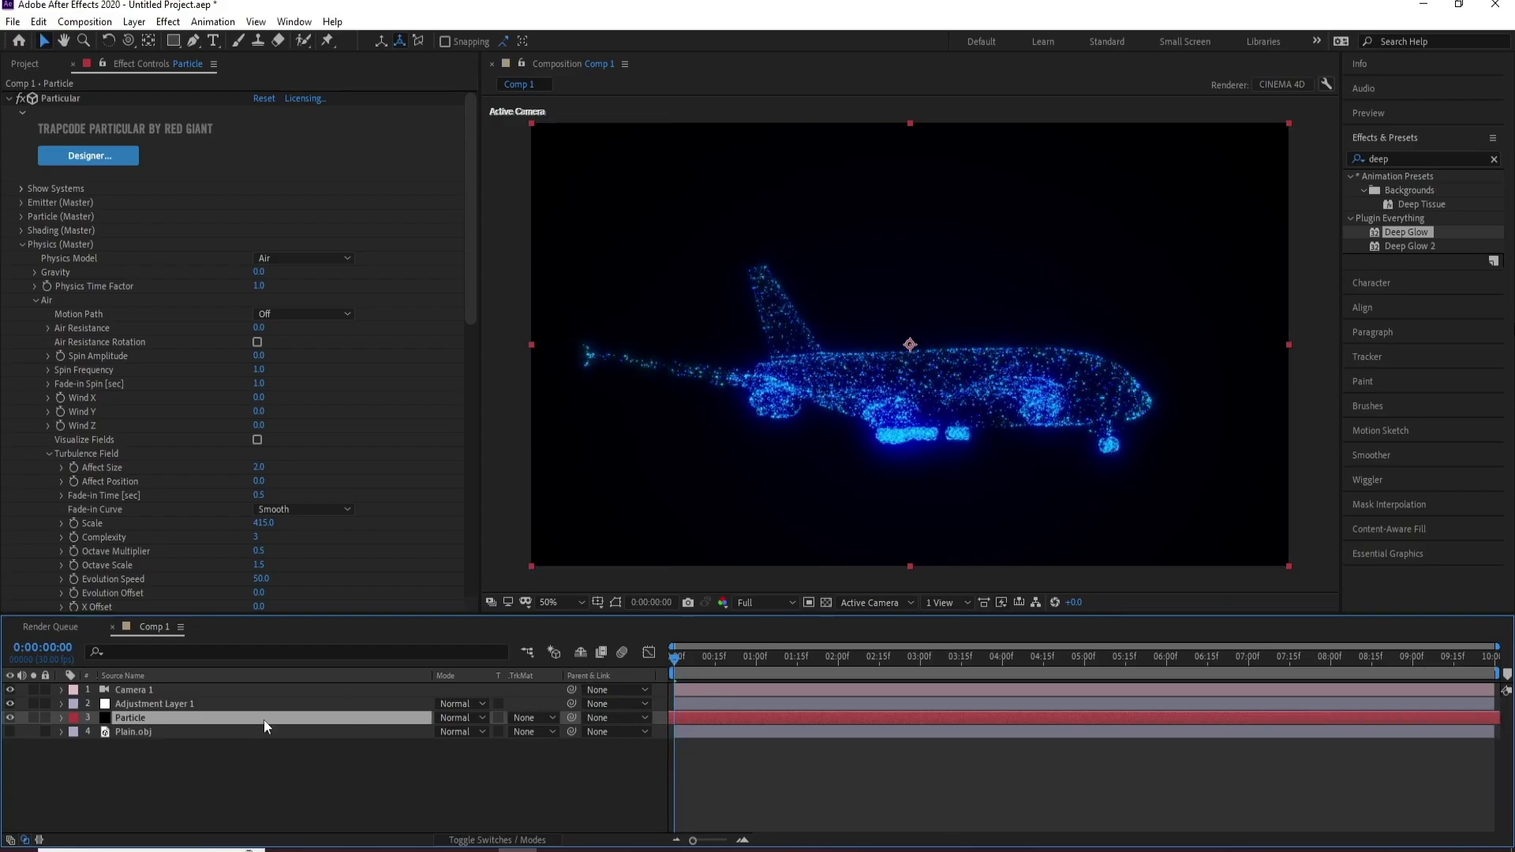
{"action": "left_click", "coordinate": [150, 693]}
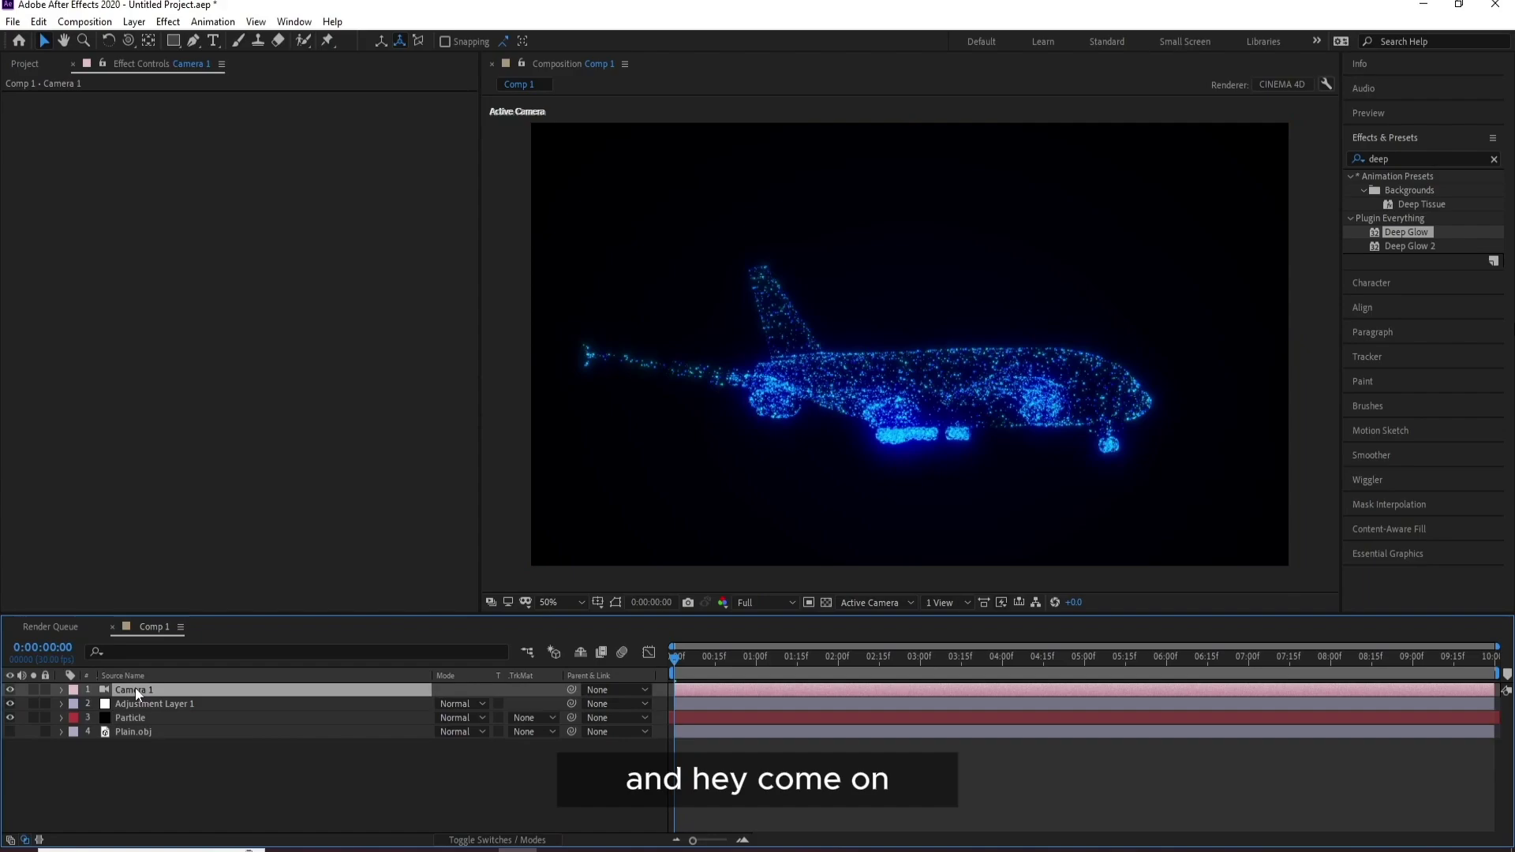
Step: Reorder the layers so Plain.obj sits back at the bottom of the stack
{"action": "right_click", "coordinate": [130, 693]}
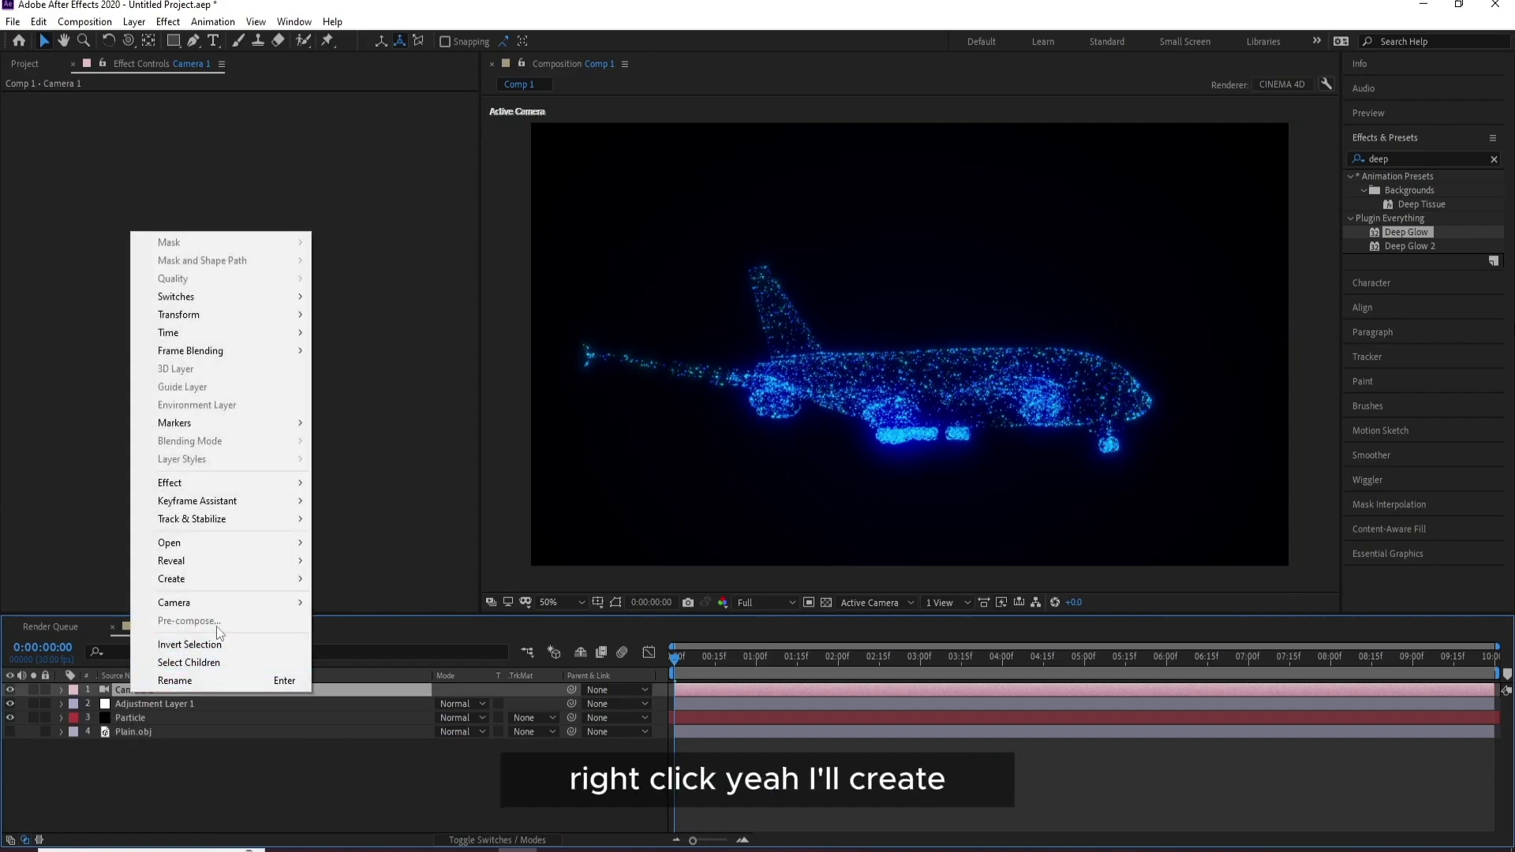
{"action": "left_click", "coordinate": [172, 732]}
{"action": "key", "text": "ctrl+shift+bracketright"}
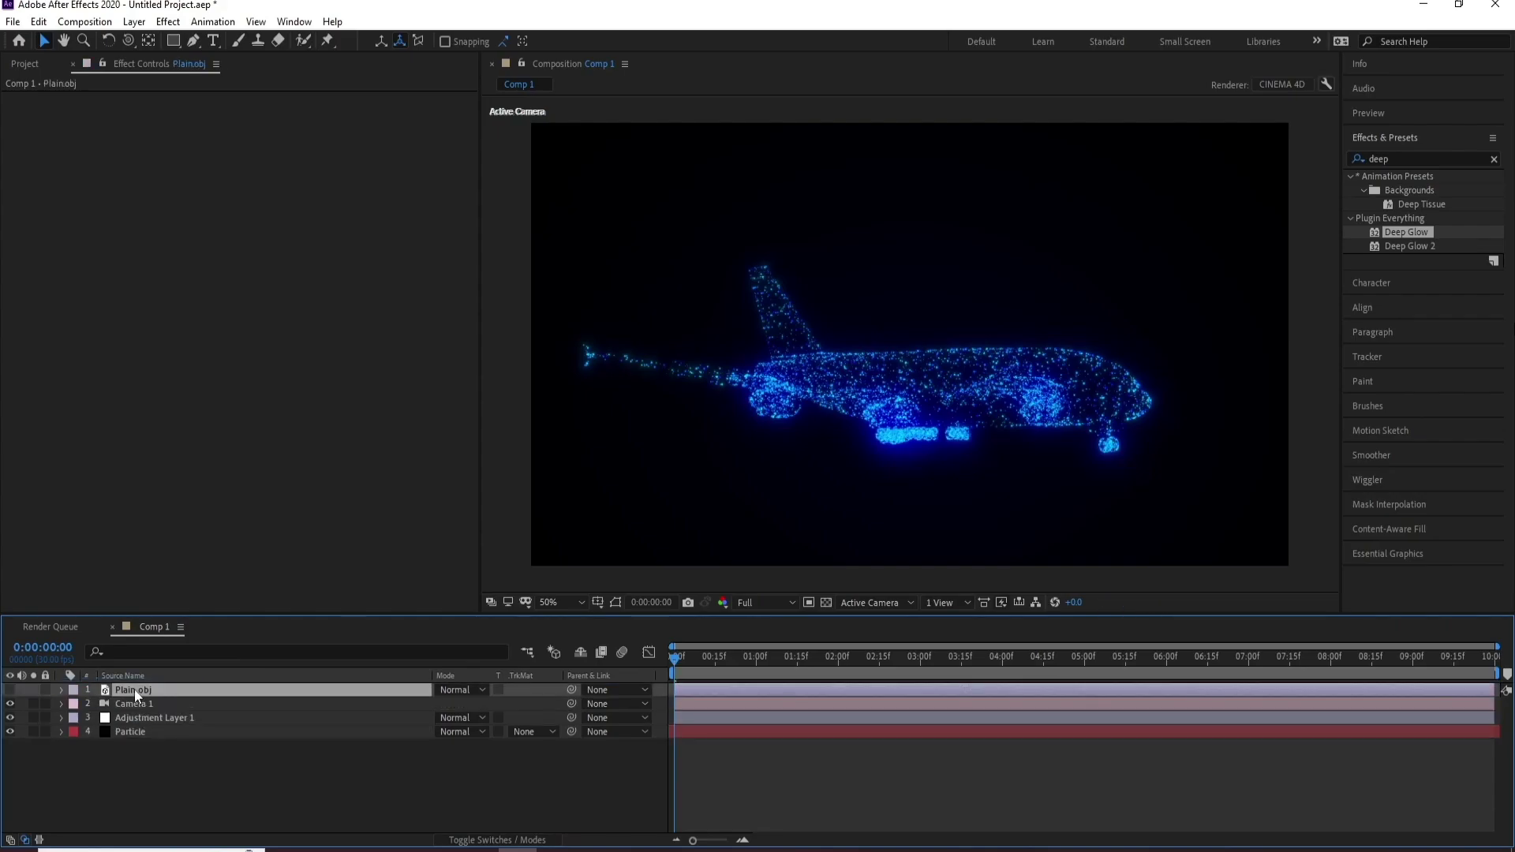
{"action": "left_click_drag", "start_coordinate": [139, 691], "coordinate": [131, 756]}
Step: Create an orbit null, Null 1, with Camera 1 parented to it
{"action": "left_click", "coordinate": [134, 692]}
{"action": "right_click", "coordinate": [134, 692]}
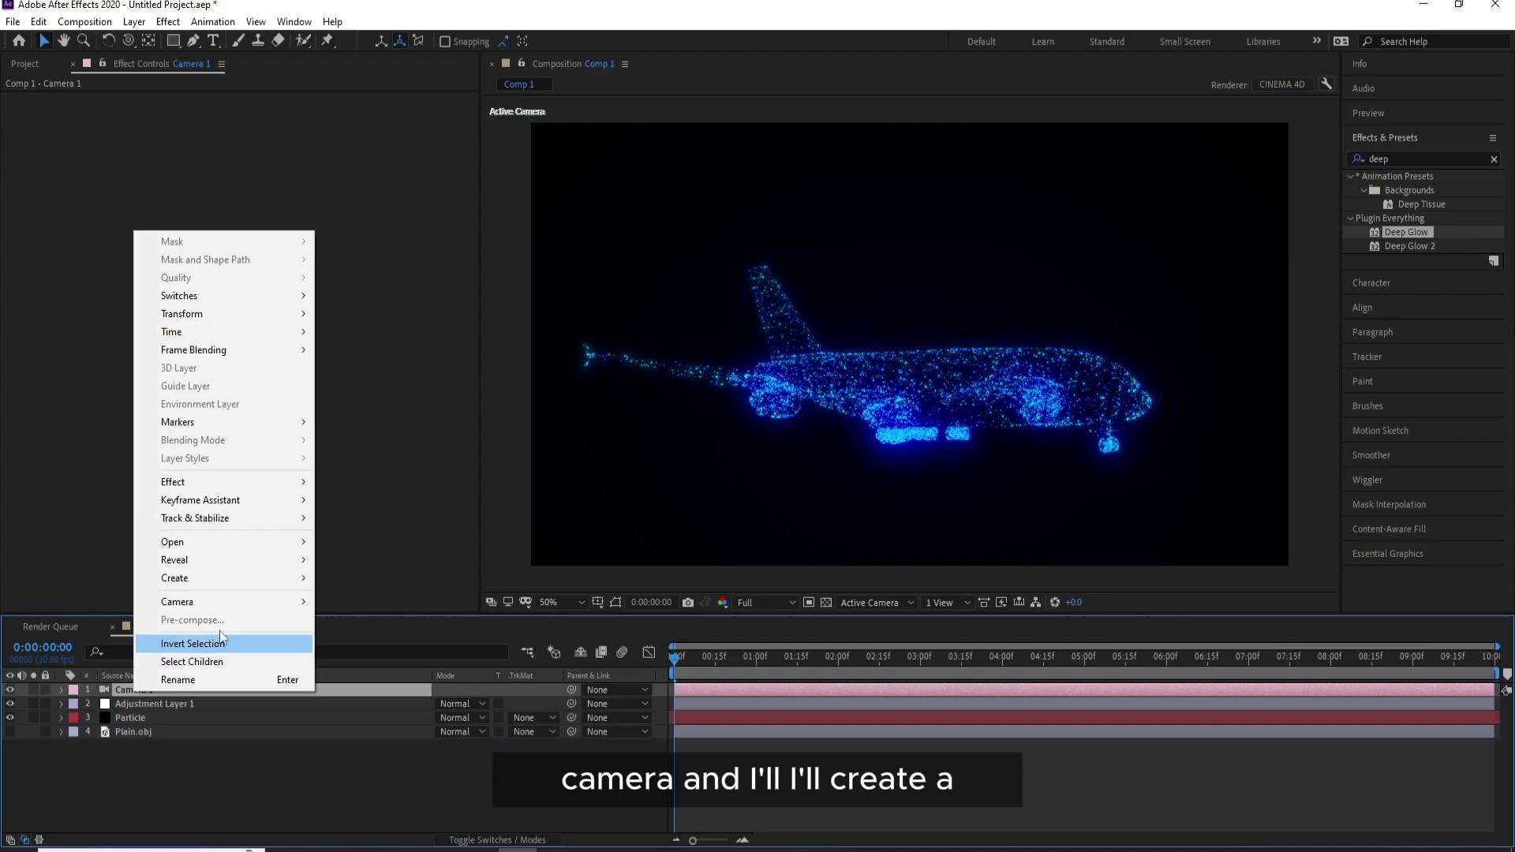
{"action": "mouse_move", "coordinate": [232, 604]}
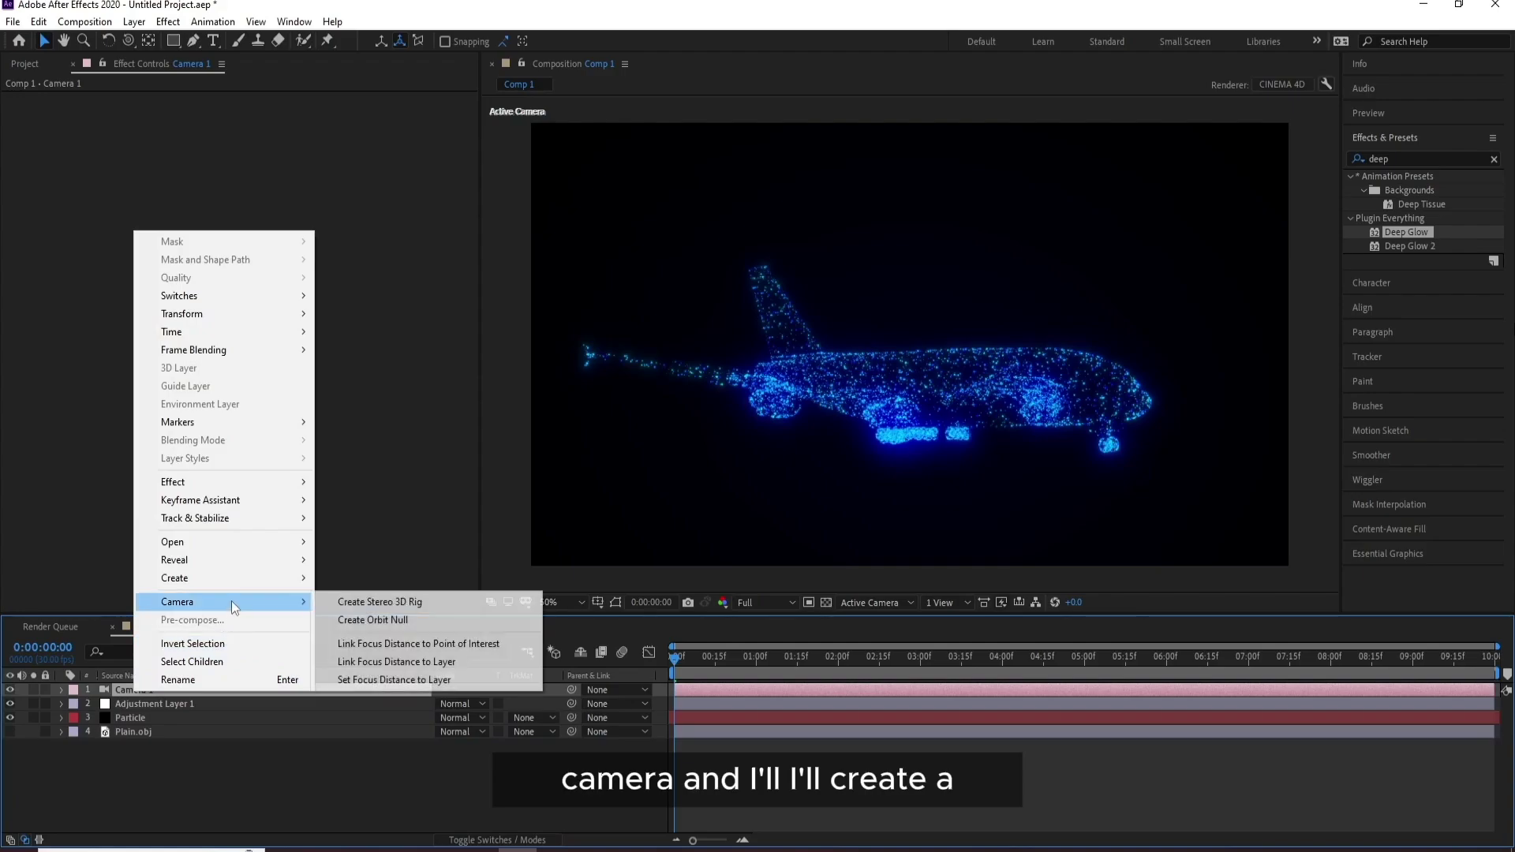
{"action": "left_click", "coordinate": [412, 620]}
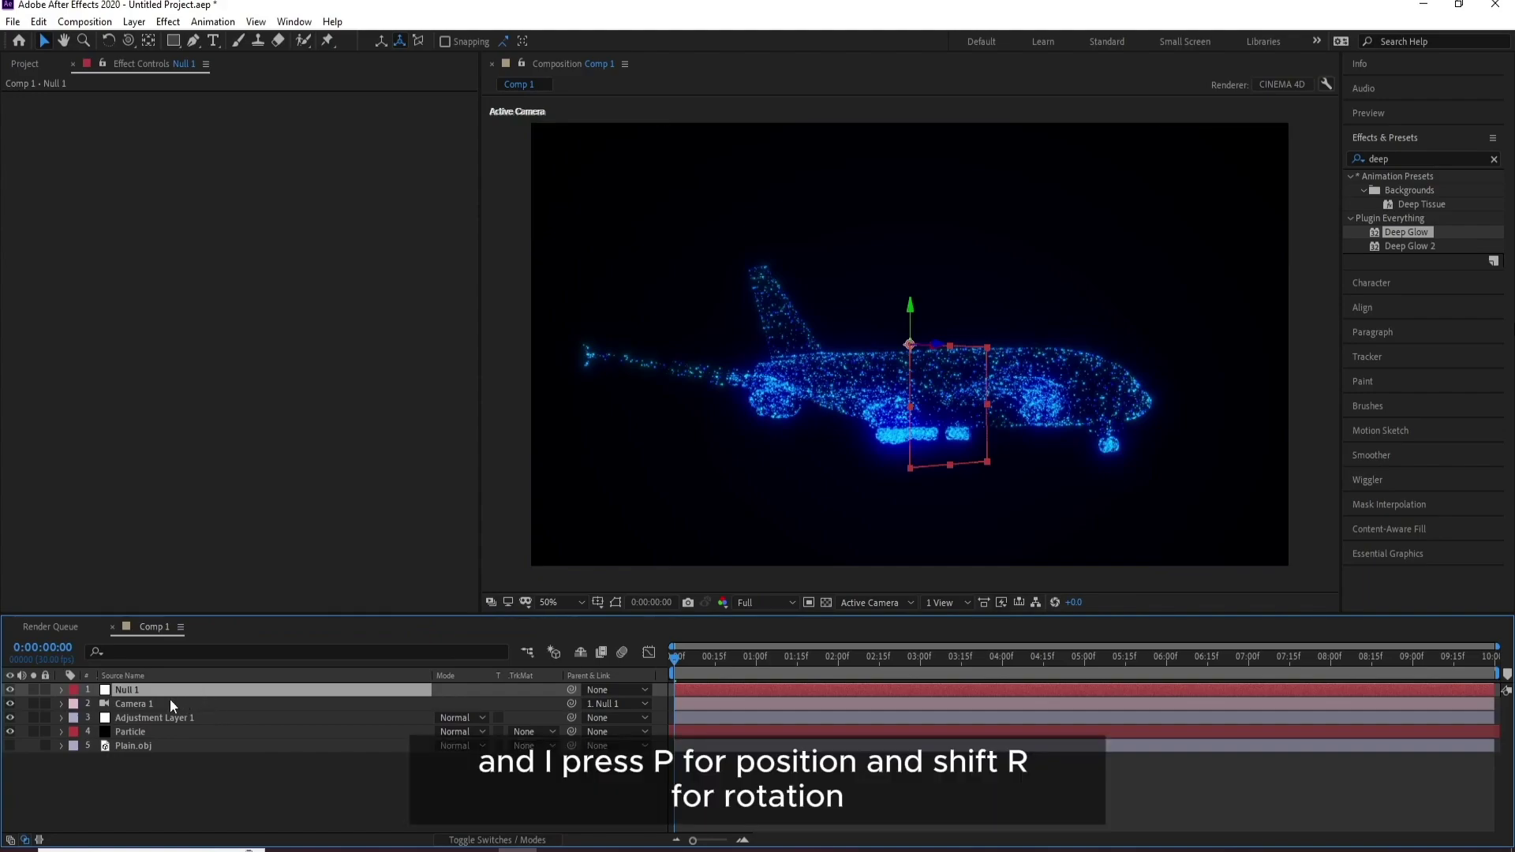
Step: Frame the plane up close by setting Null 1's Position to 951, 542, -168 and Orientation to 0°, 75°, 17°
{"action": "key", "text": "p"}
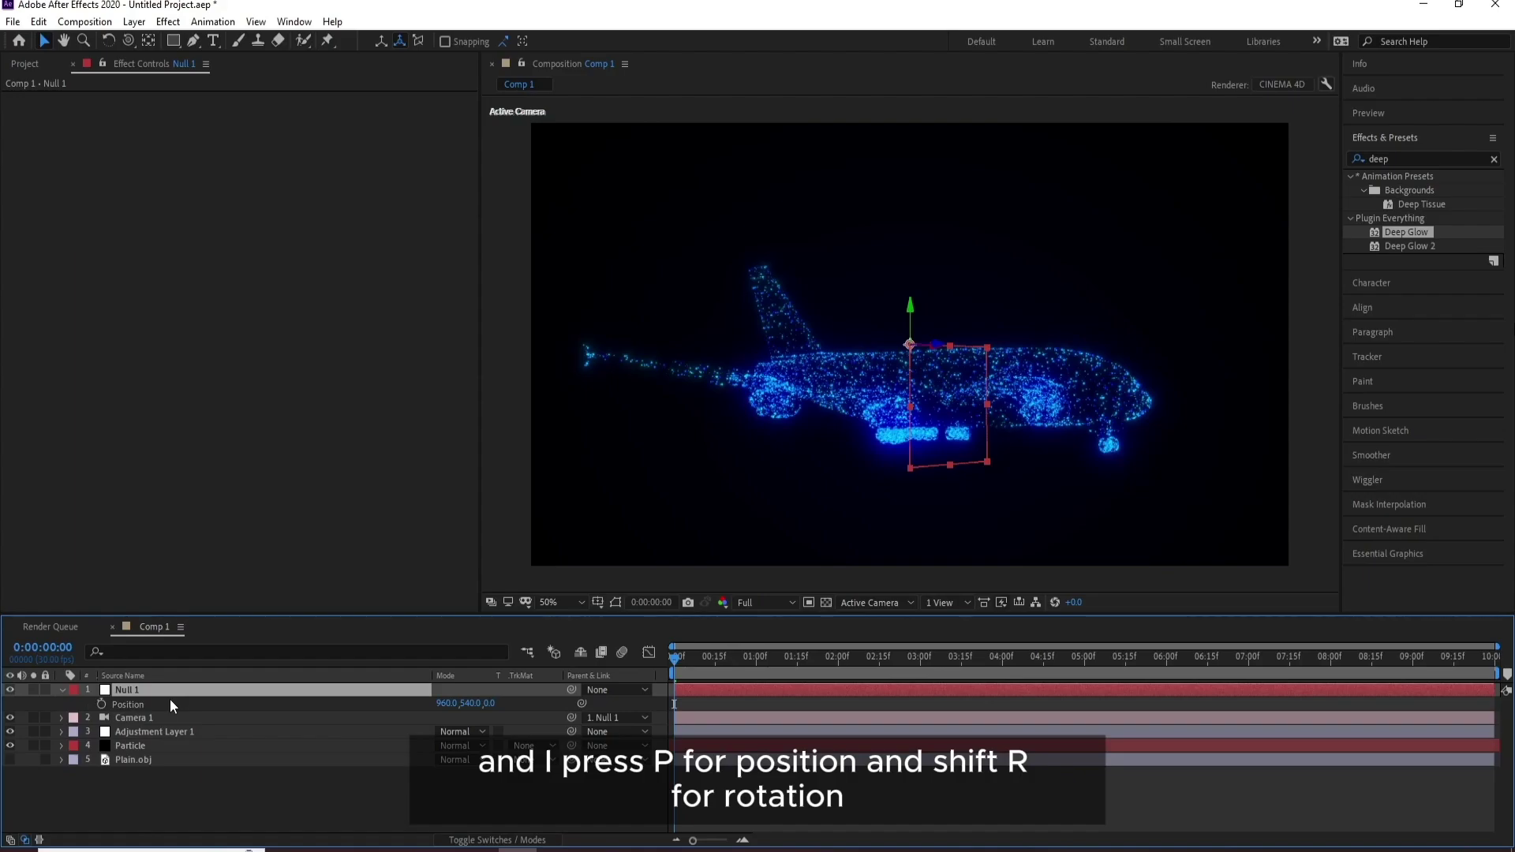
{"action": "key", "text": "shift+r"}
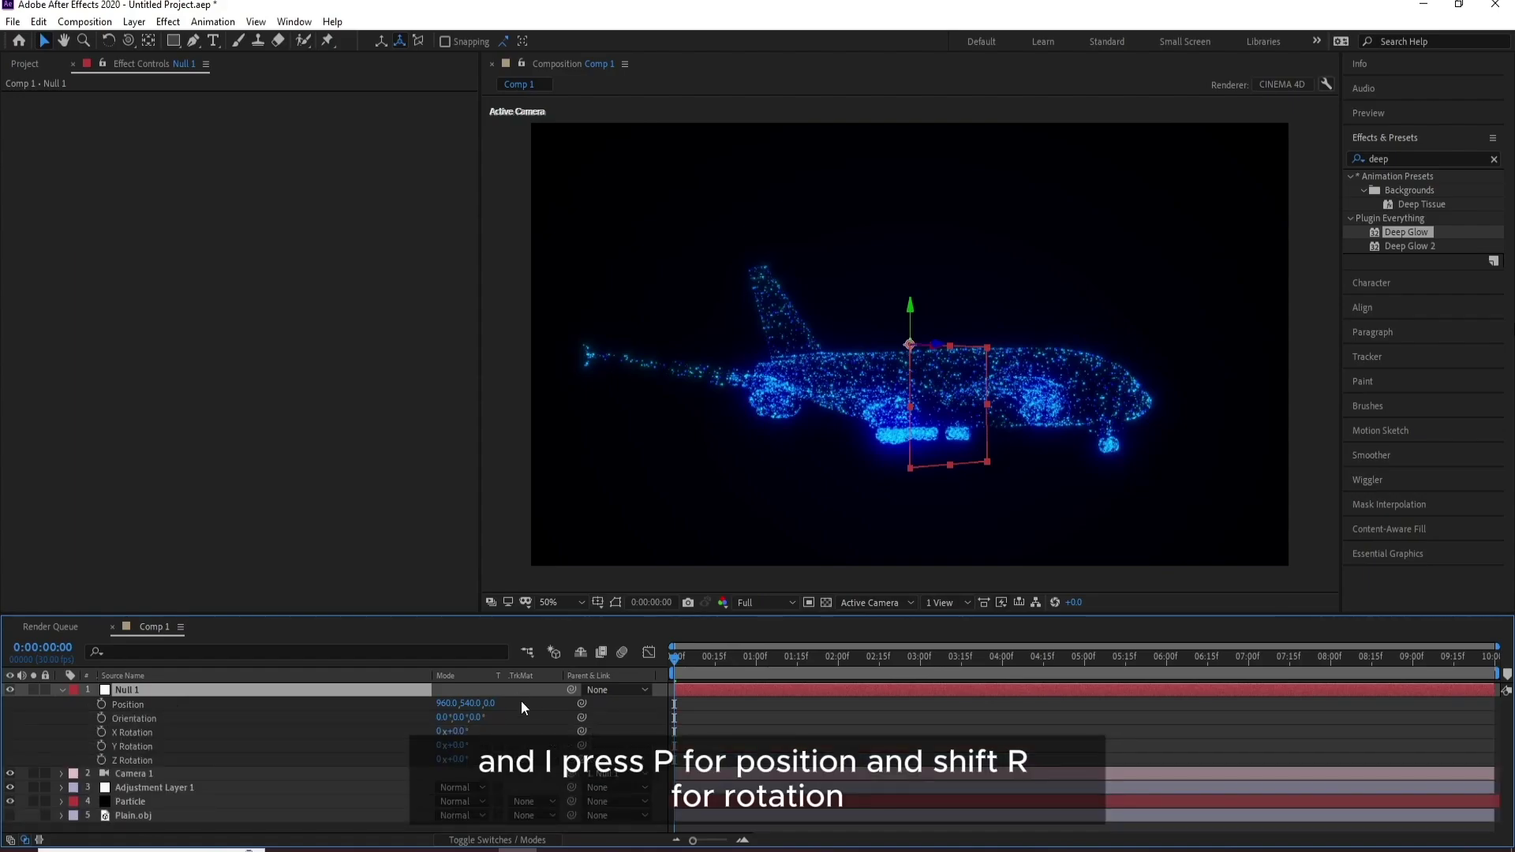
{"action": "left_click", "coordinate": [471, 704]}
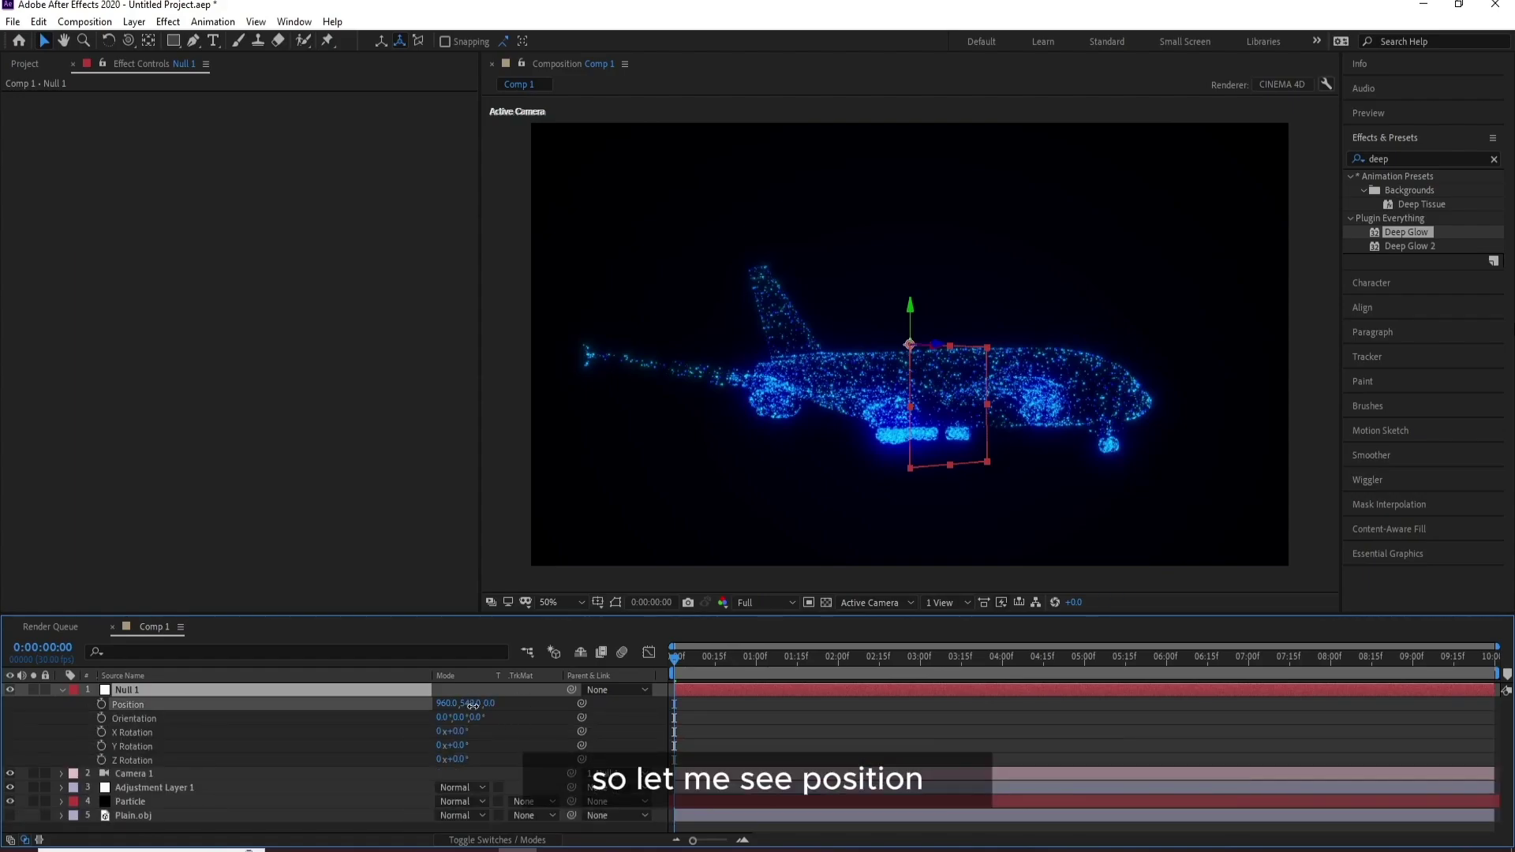
{"action": "left_click_drag", "start_coordinate": [471, 704], "coordinate": [516, 723]}
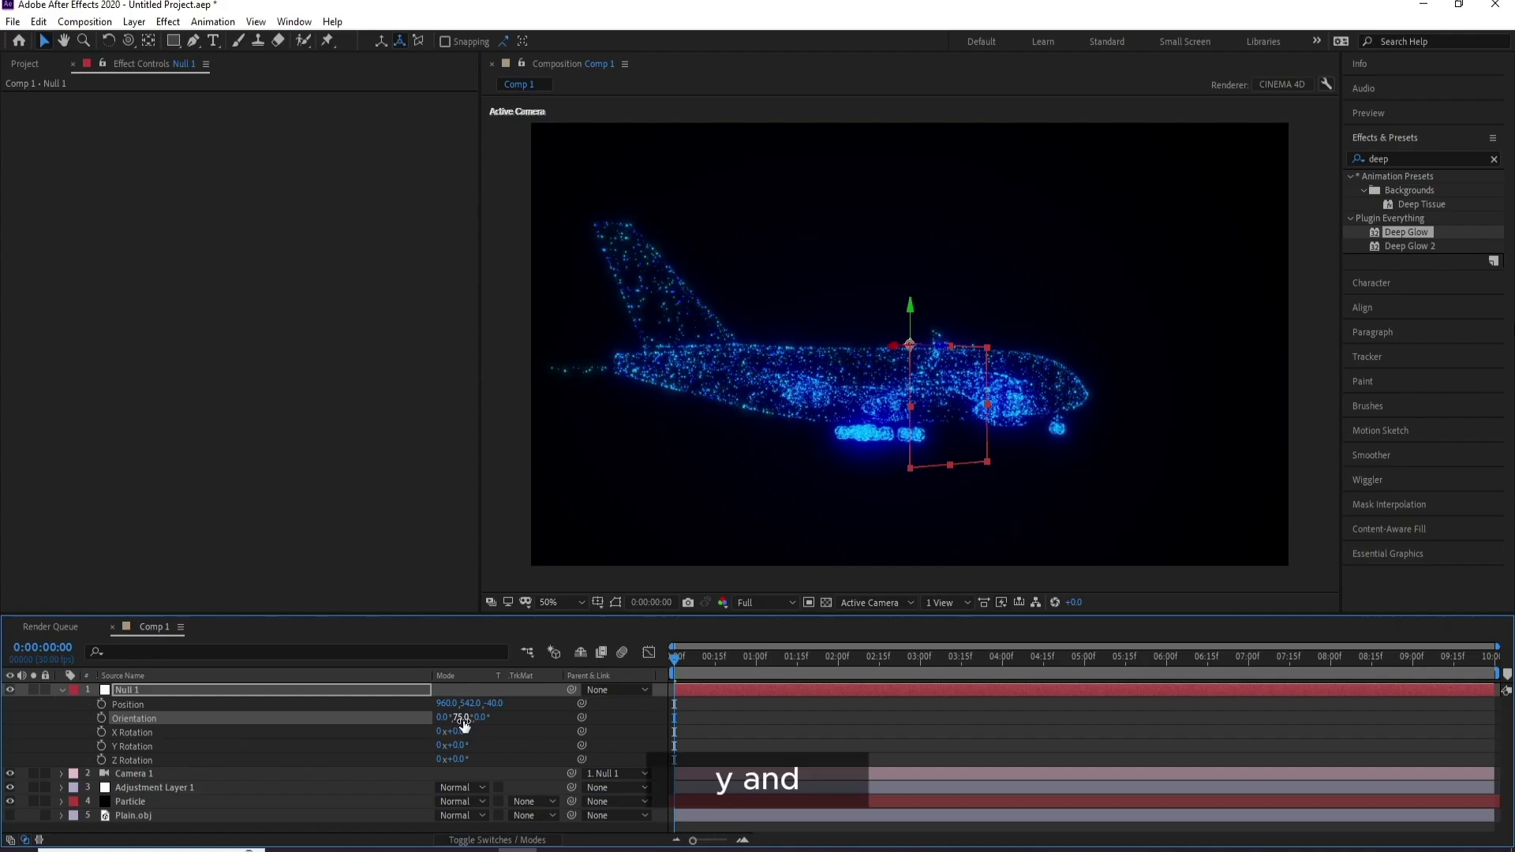
{"action": "mouse_move", "coordinate": [480, 722]}
{"action": "left_mouse_down"}
{"action": "mouse_move", "coordinate": [466, 724]}
{"action": "mouse_move", "coordinate": [500, 726]}
{"action": "left_mouse_up"}
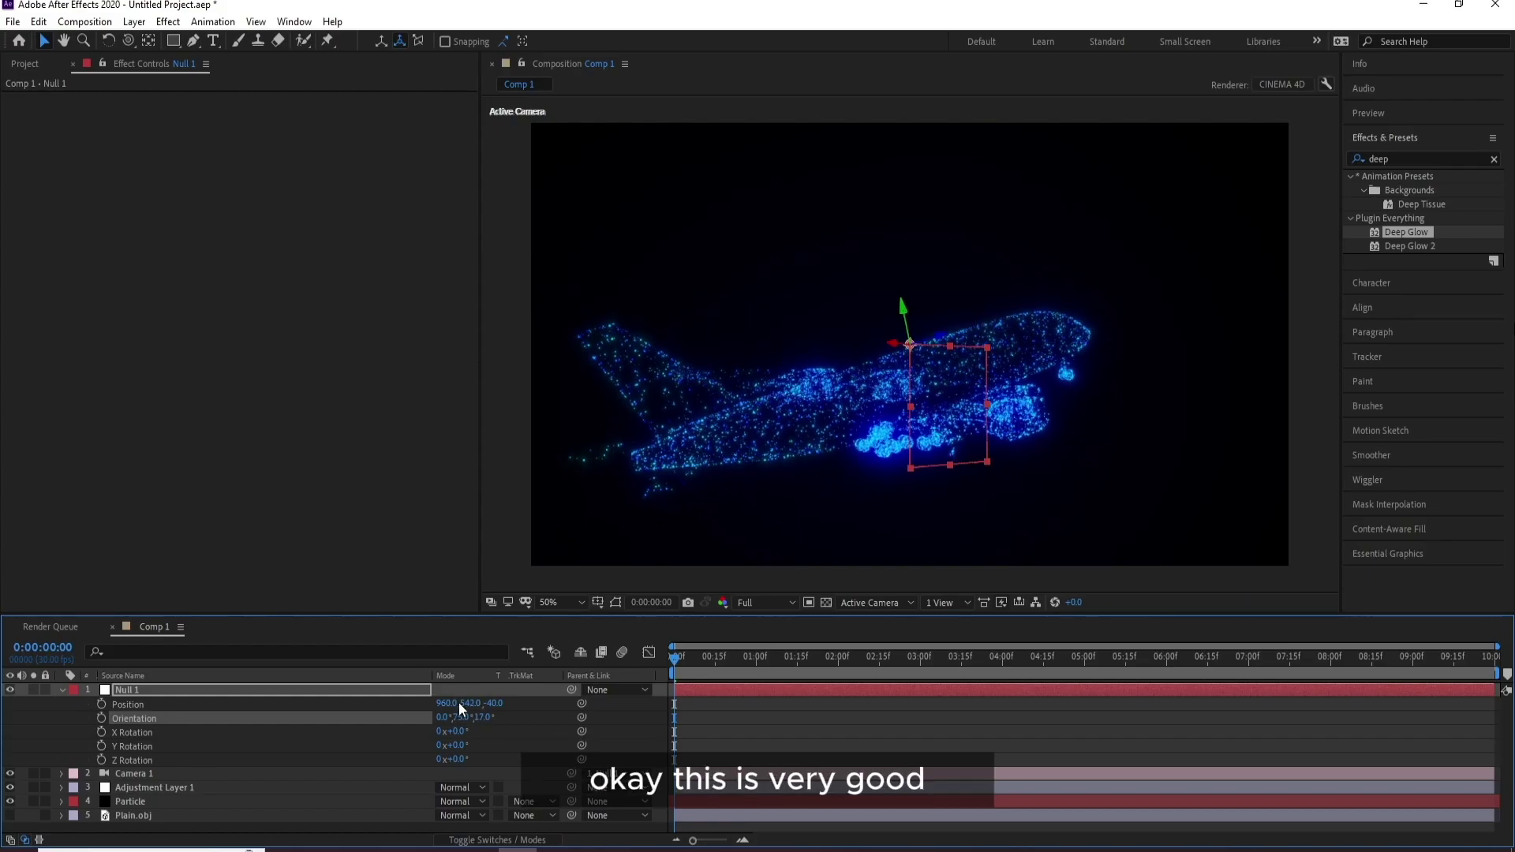
{"action": "left_click_drag", "start_coordinate": [440, 703], "coordinate": [416, 727]}
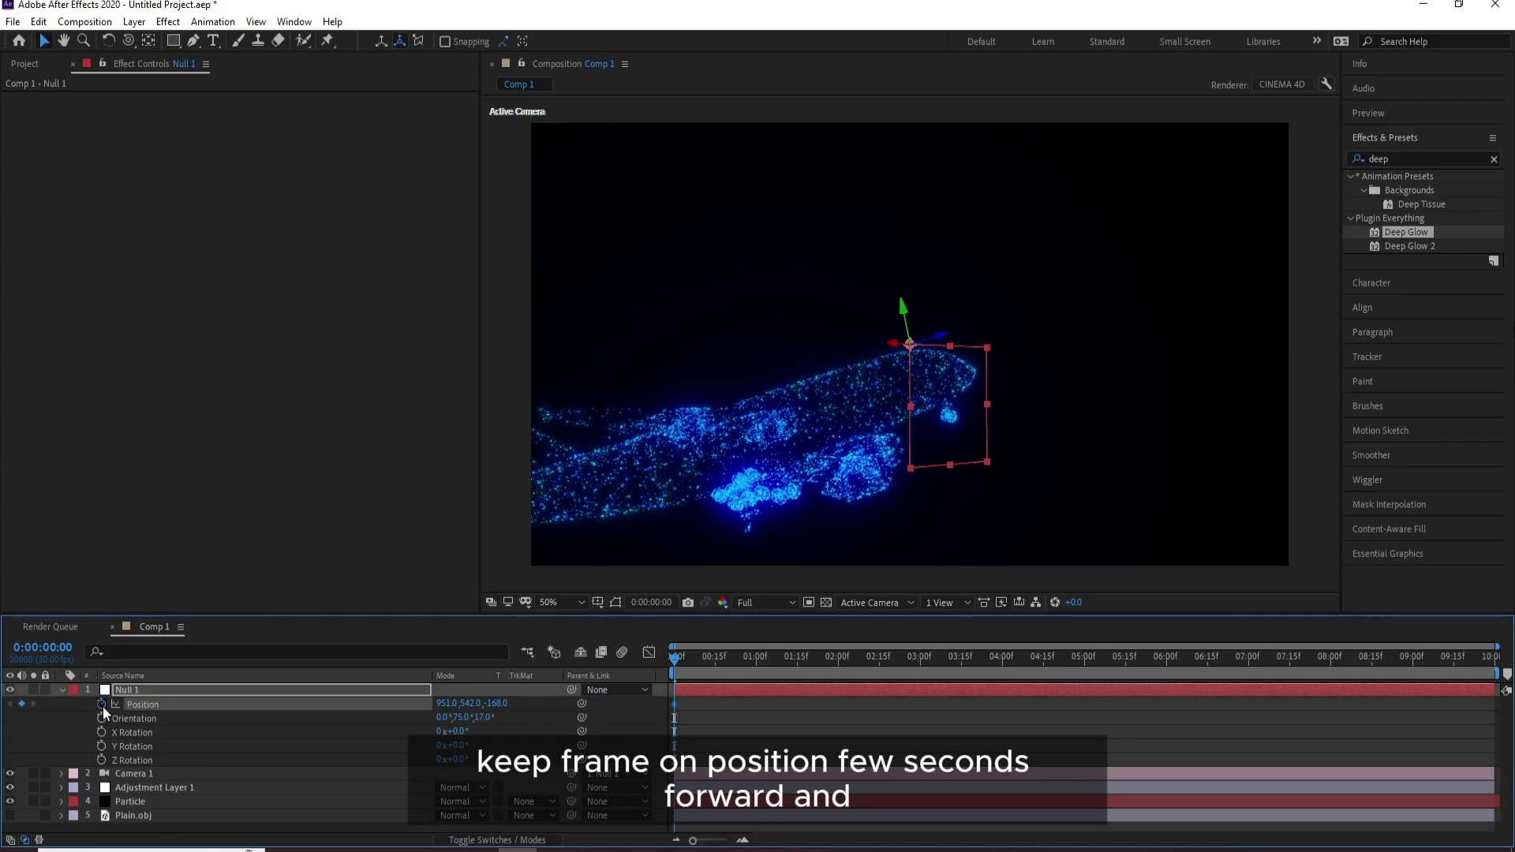
Step: At 0:00:05:05, change Null 1's Position Z to key the camera pulling back, then preview
{"action": "left_click_drag", "start_coordinate": [742, 656], "coordinate": [1096, 664]}
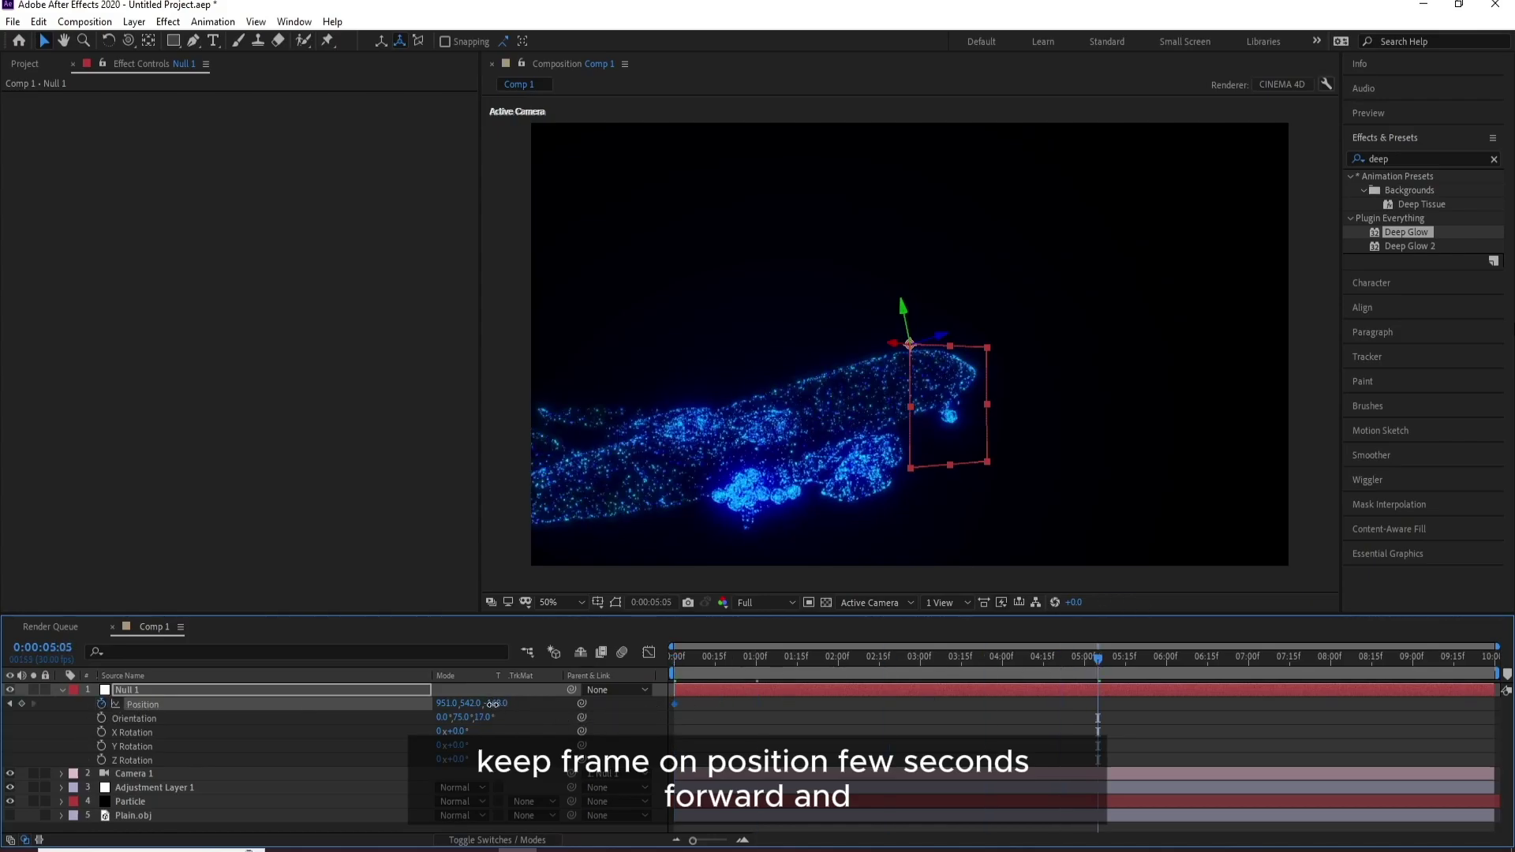
{"action": "left_click_drag", "start_coordinate": [493, 703], "coordinate": [507, 661]}
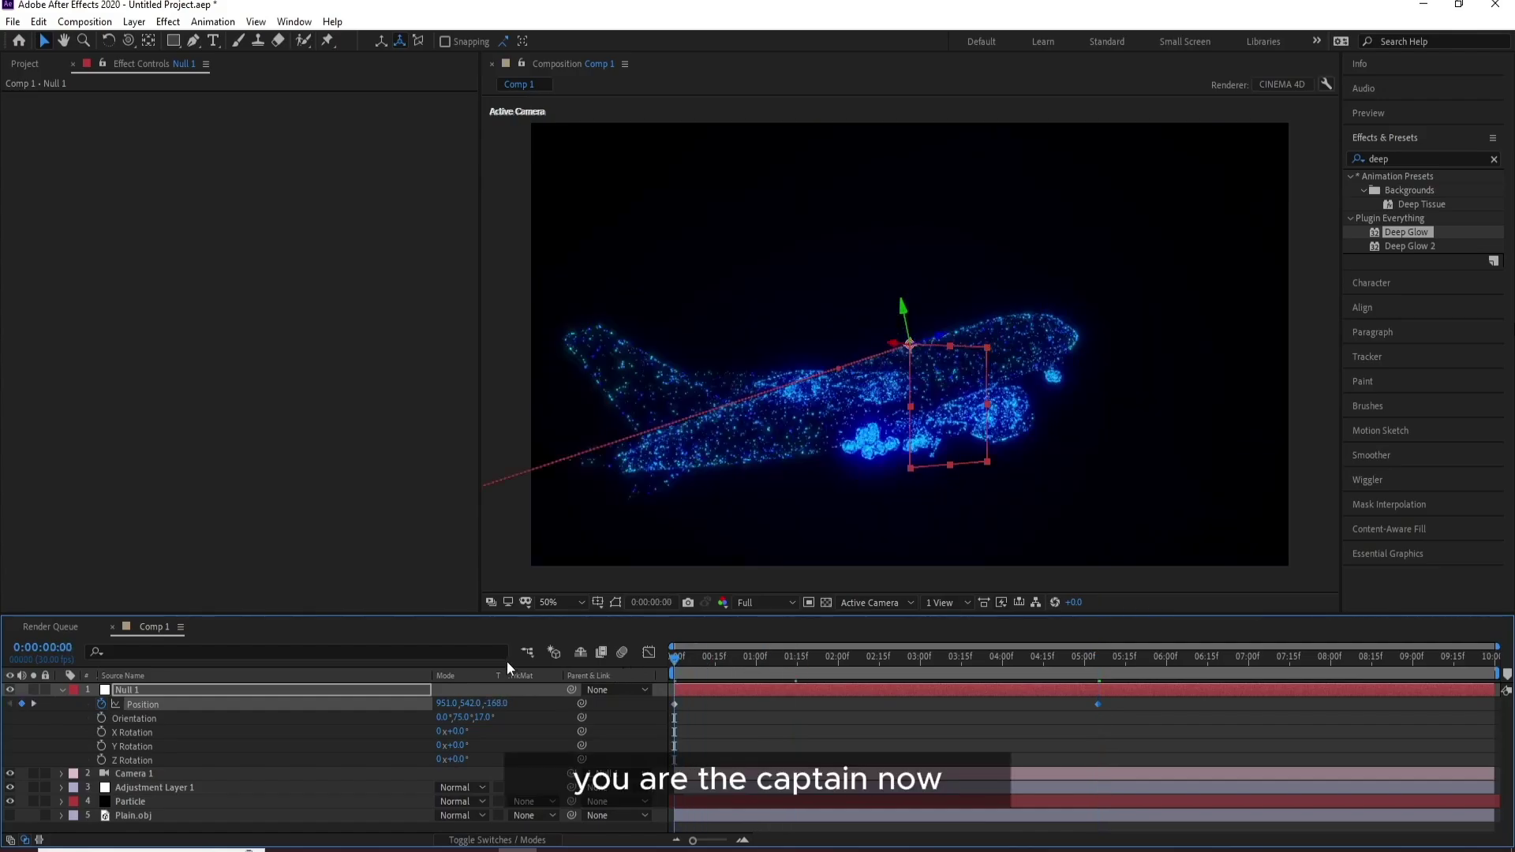
{"action": "key", "text": "space"}
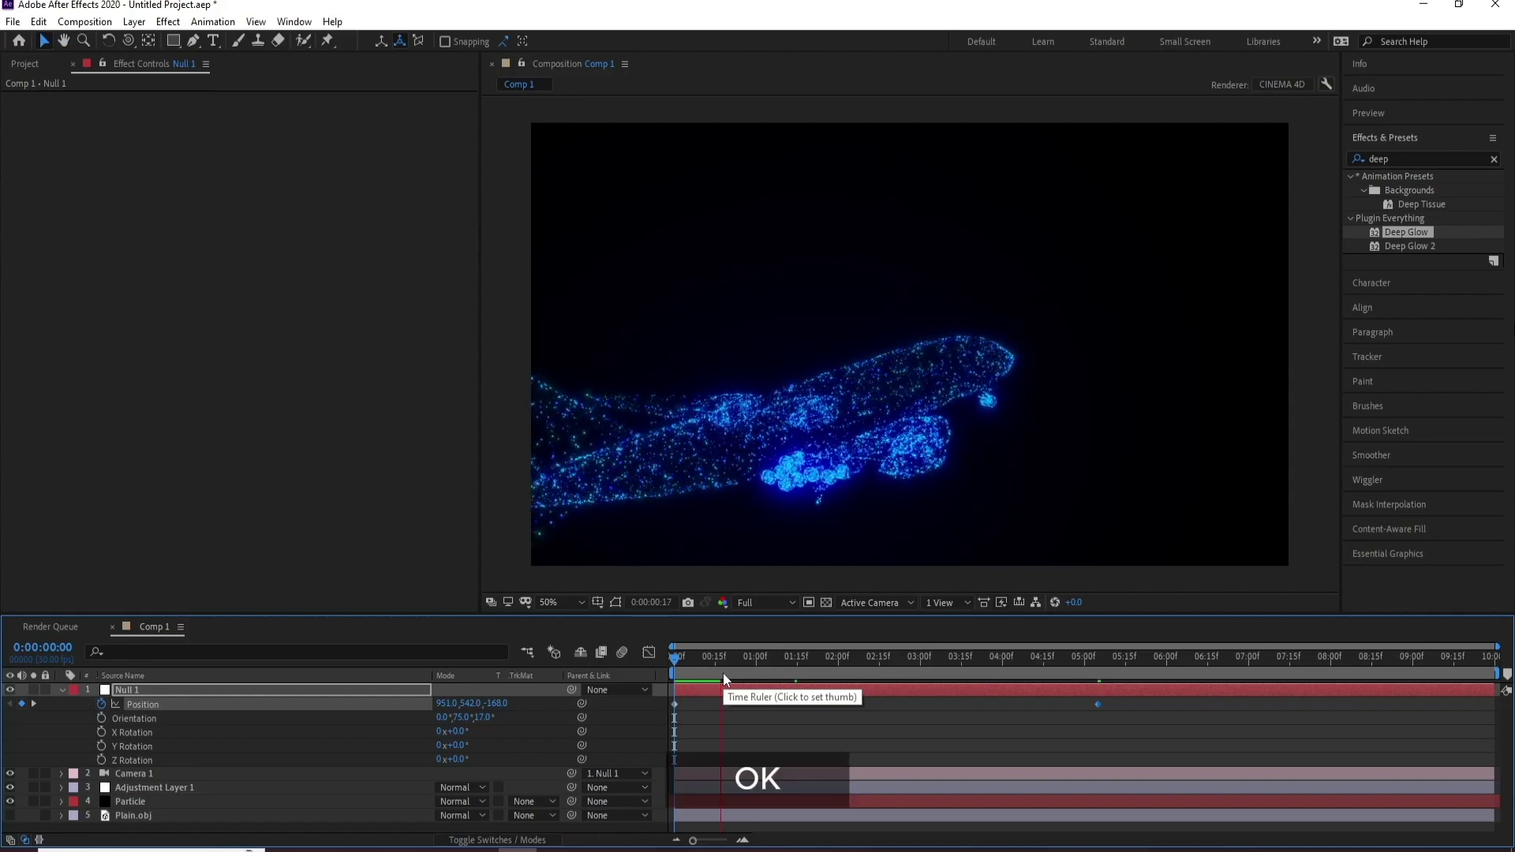
Step: Drop preview resolution to Quarter and replay the camera move from the first frame
{"action": "left_click", "coordinate": [756, 604]}
{"action": "left_click", "coordinate": [765, 696]}
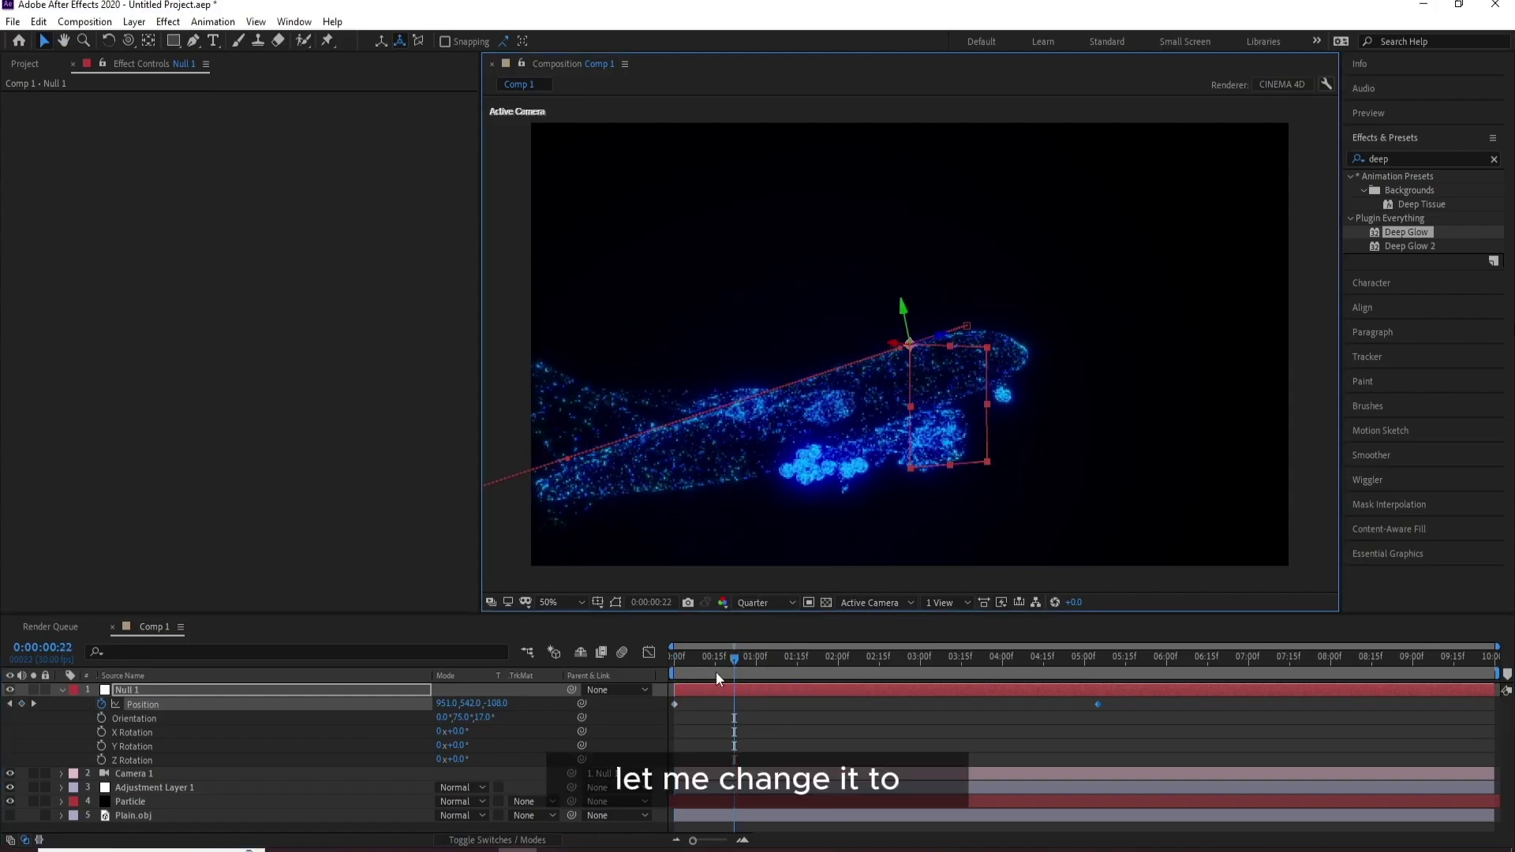
{"action": "key", "text": "Home"}
{"action": "key", "text": "space"}
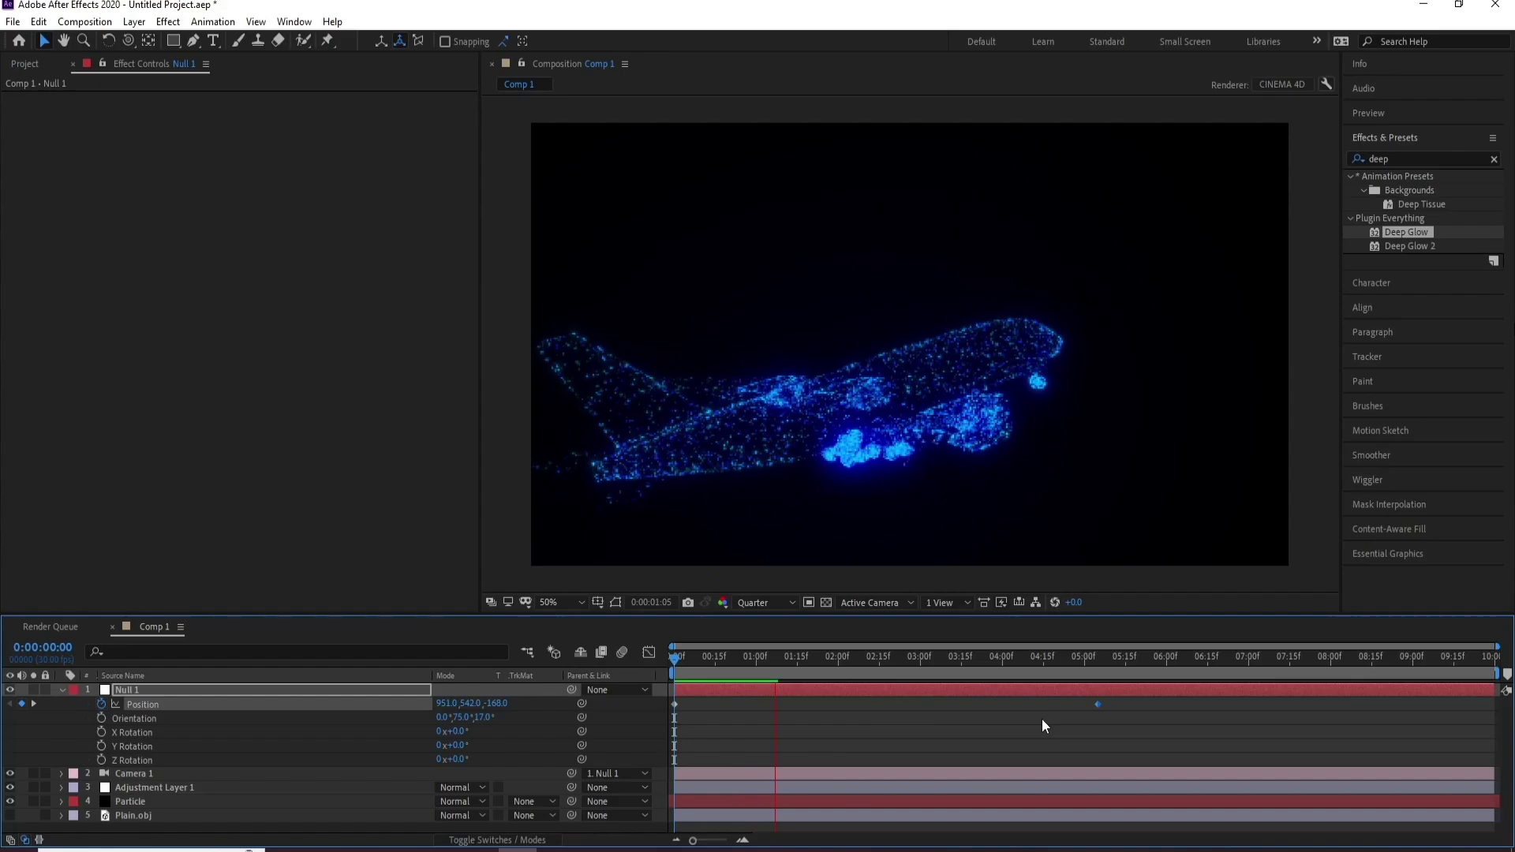
{"action": "key", "text": "space"}
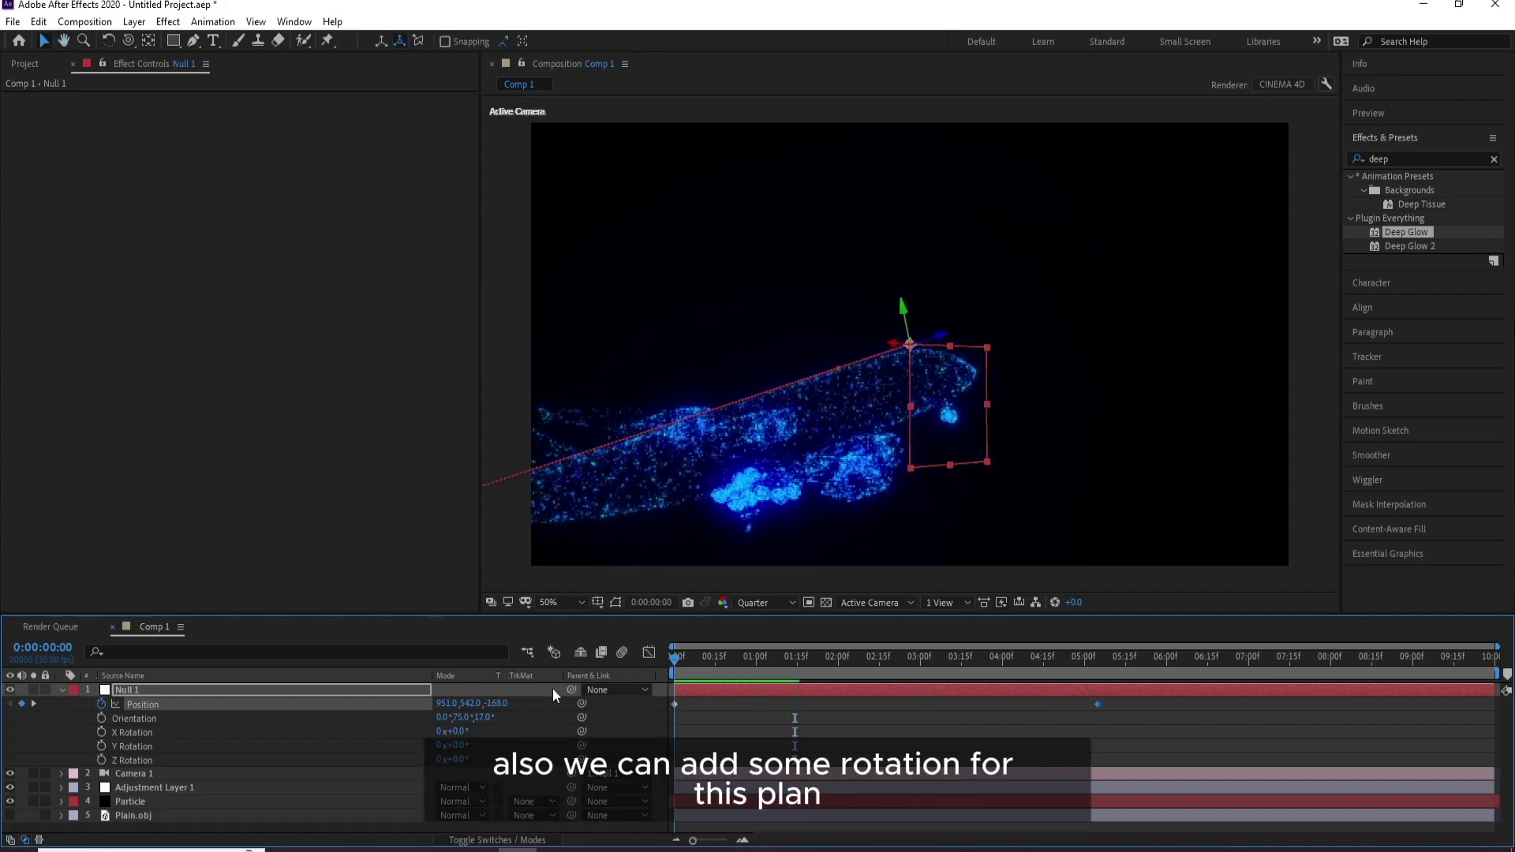
{"action": "key", "text": "space"}
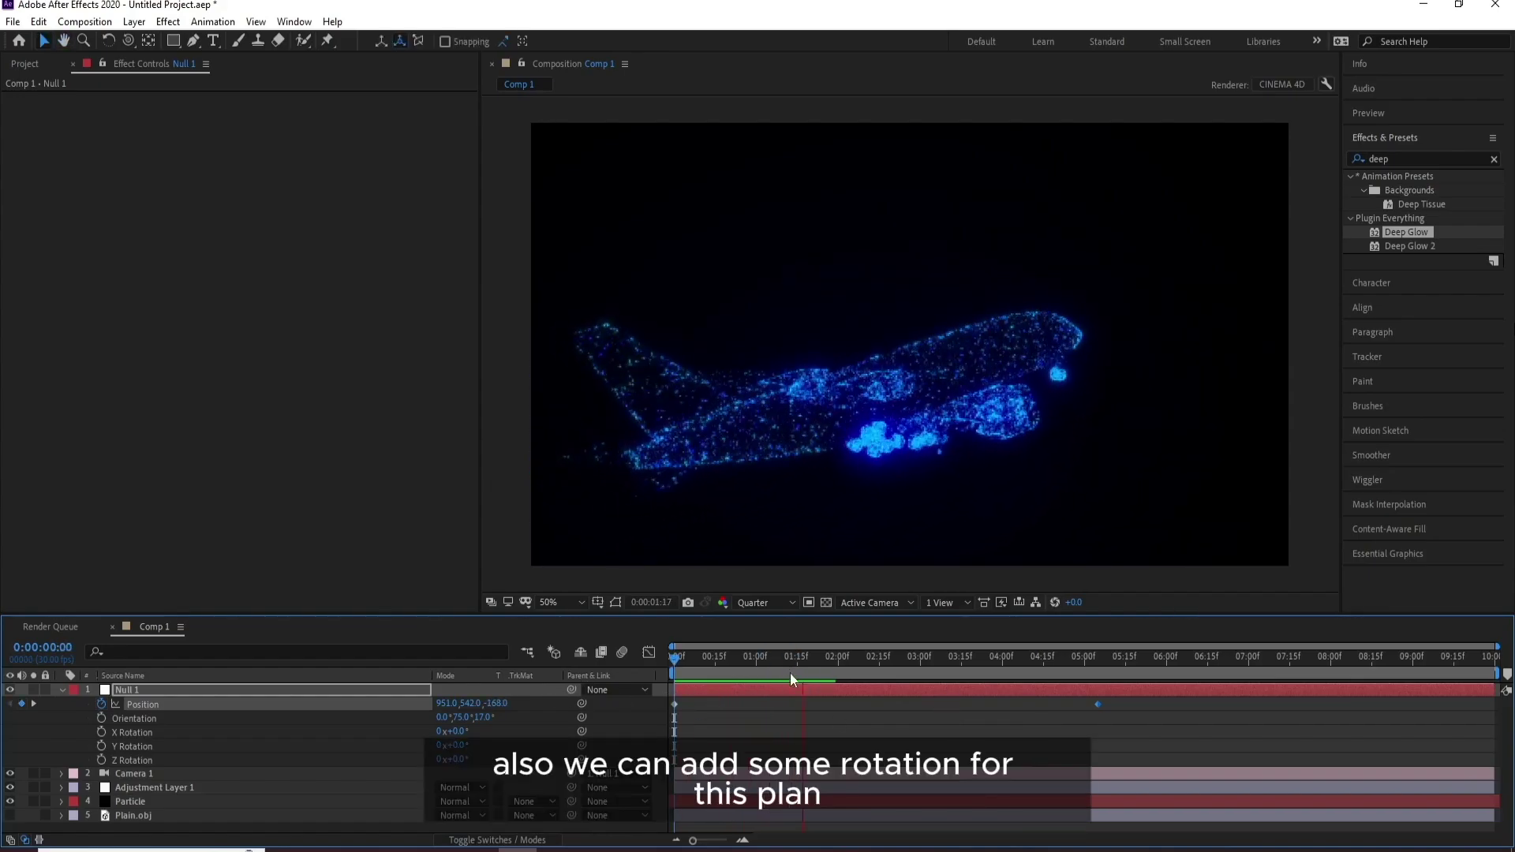
Step: Keyframe Null 1's Orientation at frame 0 and near five seconds, turning Y and setting X to 1°
{"action": "left_click_drag", "start_coordinate": [781, 651], "coordinate": [556, 666]}
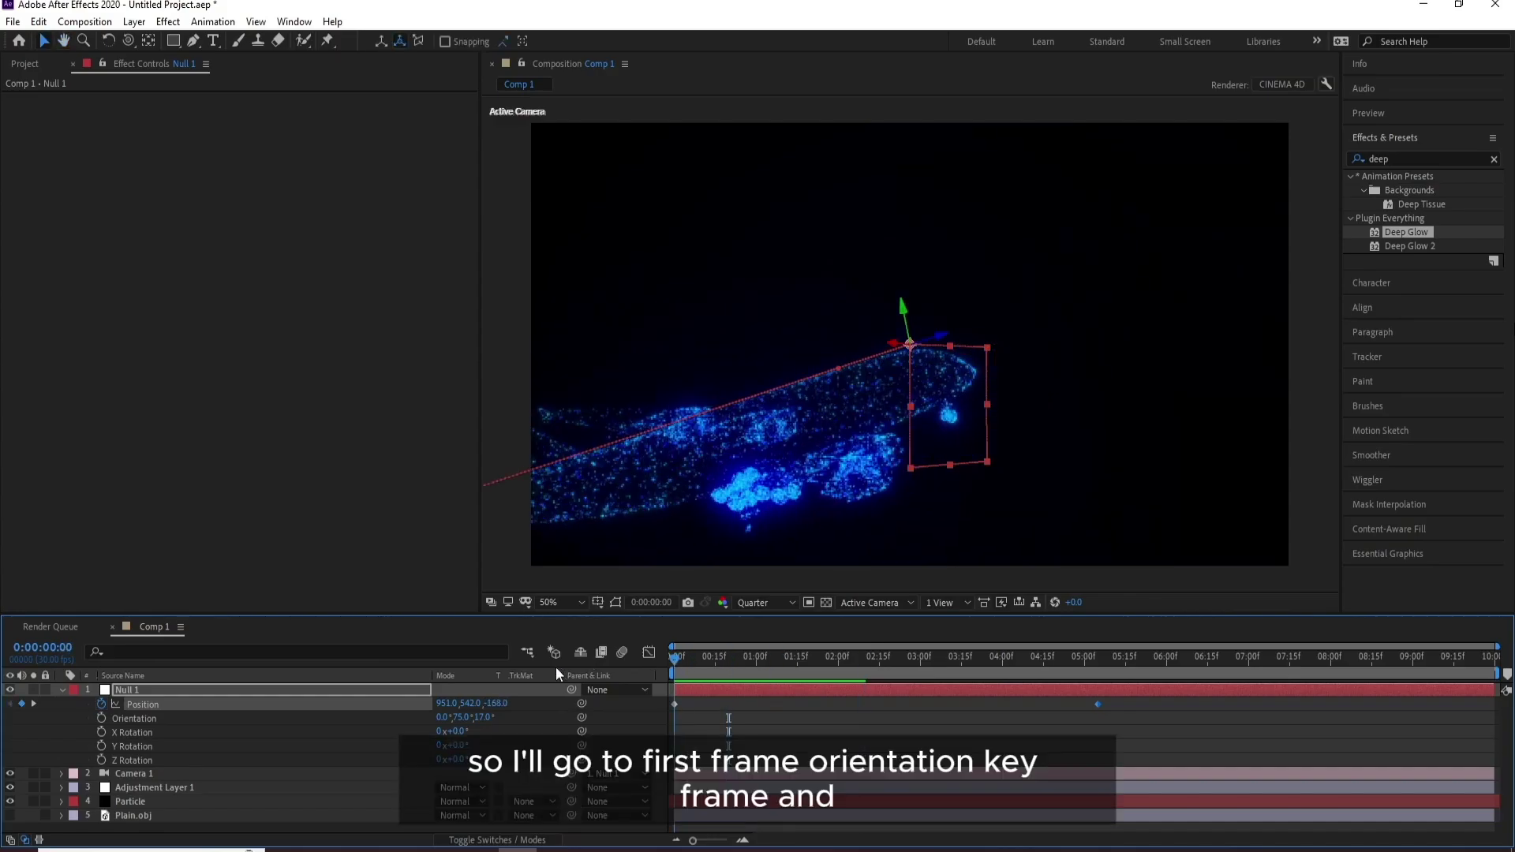
{"action": "left_click", "coordinate": [100, 719]}
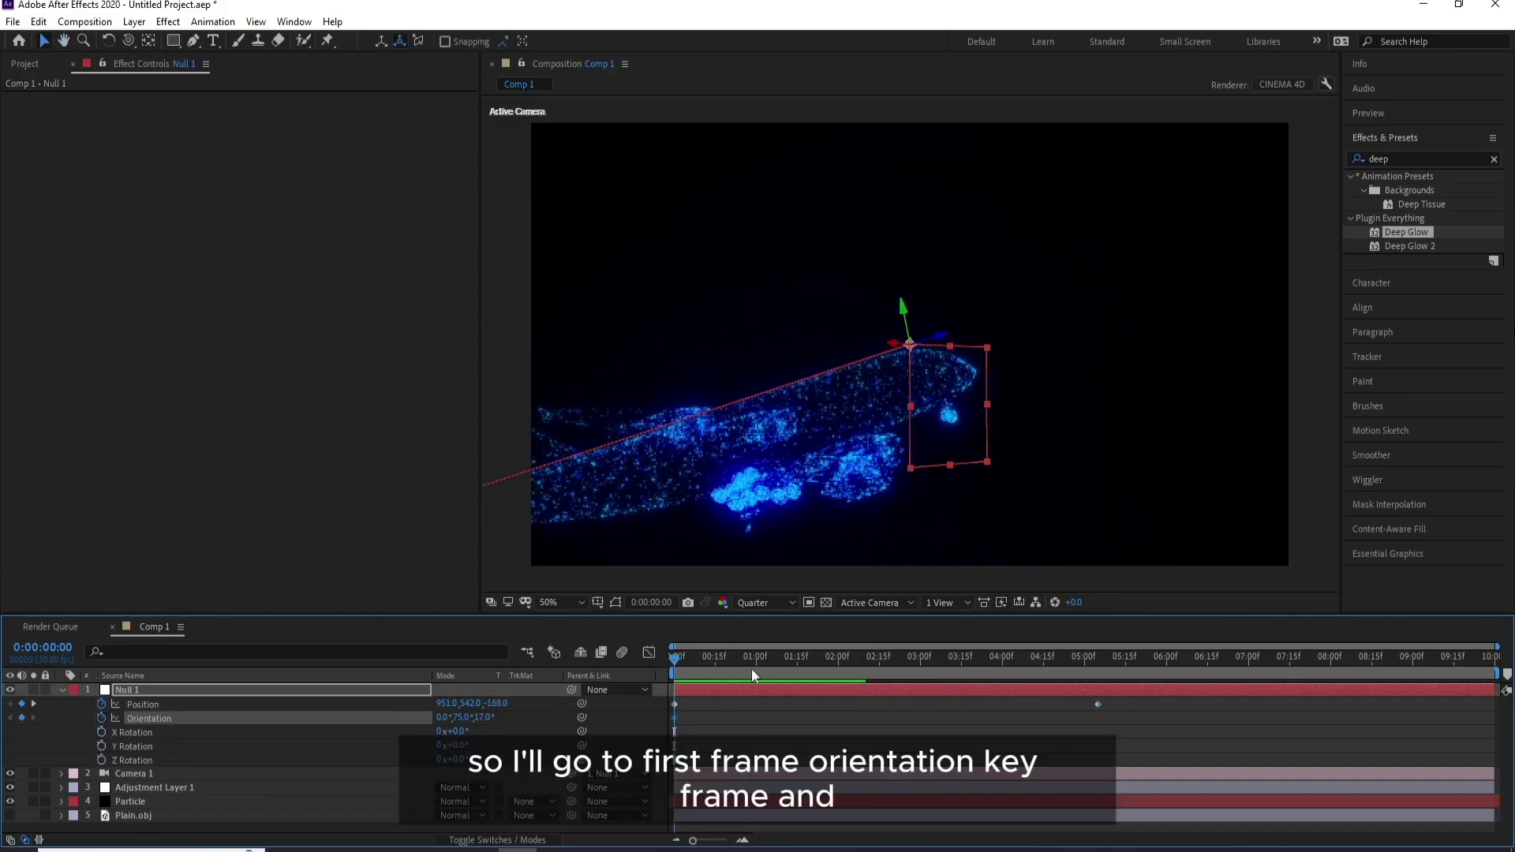
{"action": "left_click_drag", "start_coordinate": [761, 664], "coordinate": [1097, 671]}
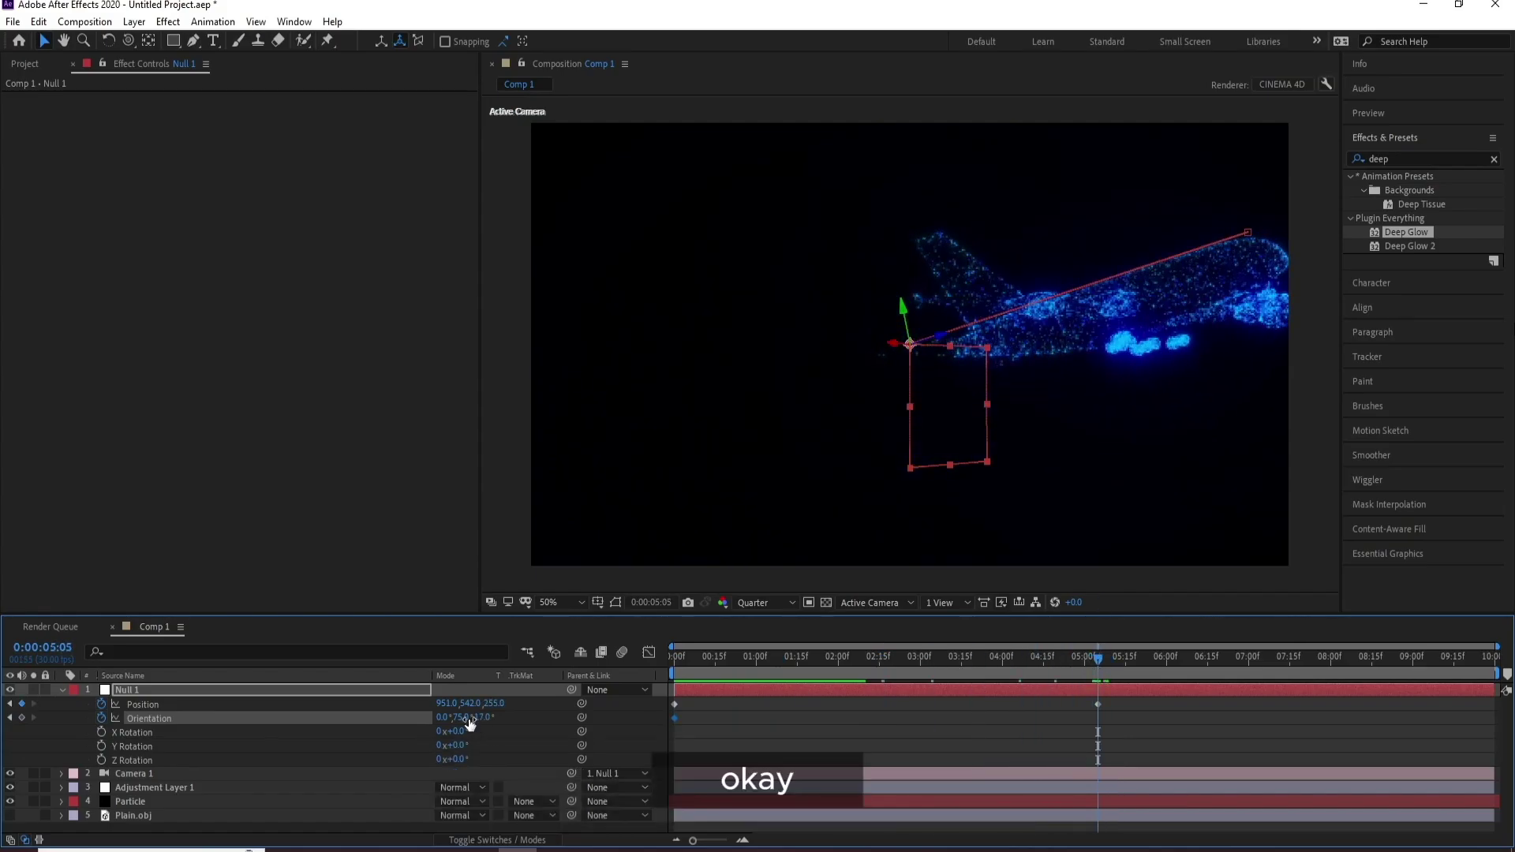
{"action": "left_click_drag", "start_coordinate": [458, 719], "coordinate": [491, 721]}
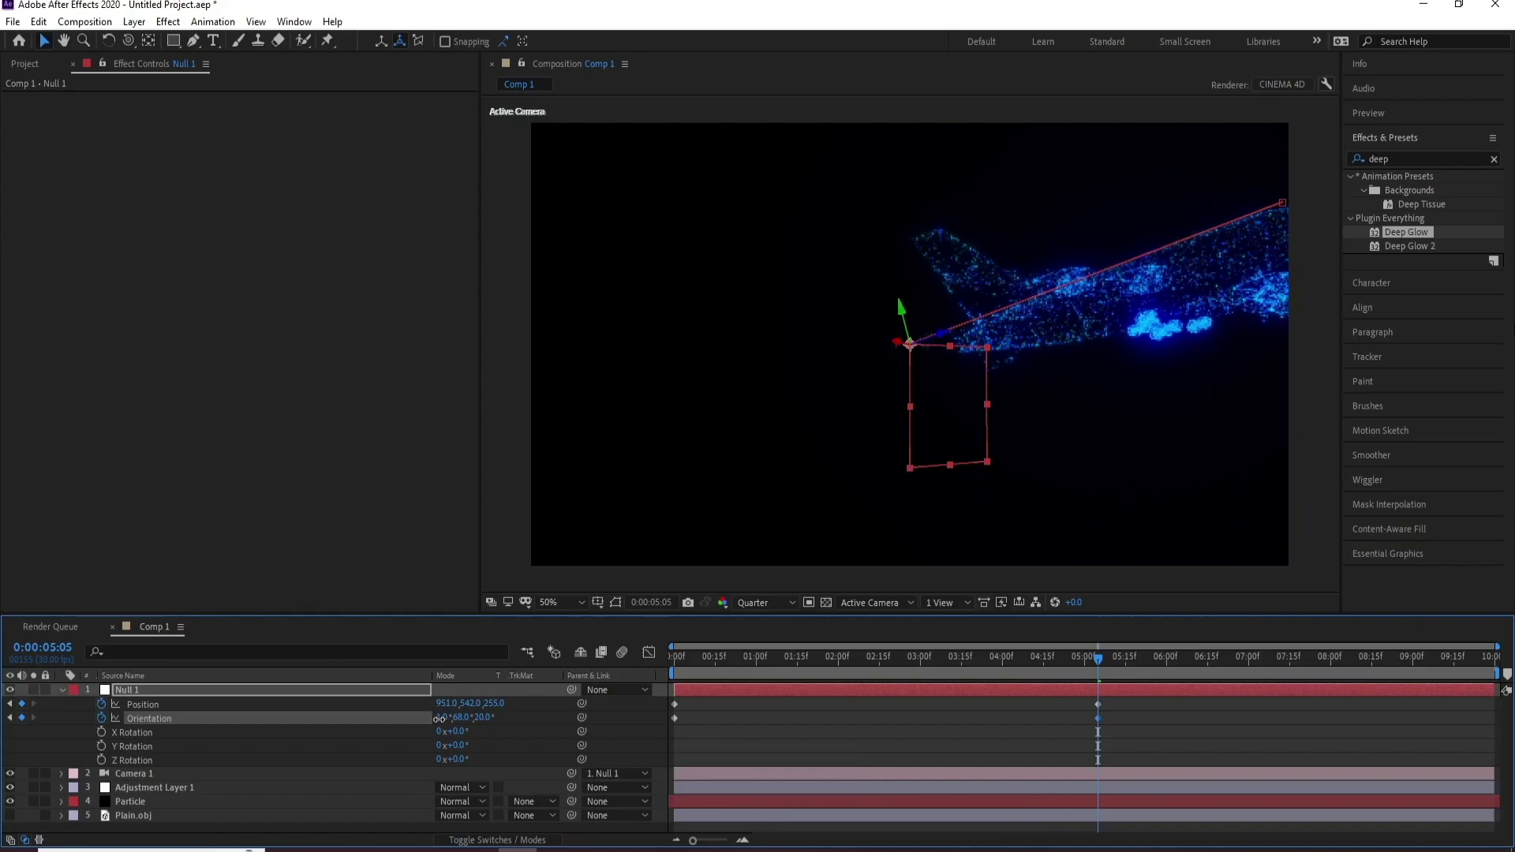
{"action": "left_click_drag", "start_coordinate": [439, 718], "coordinate": [443, 718]}
Step: Preview the rotating camera move from the first frame
{"action": "left_click_drag", "start_coordinate": [707, 661], "coordinate": [628, 703]}
{"action": "key", "text": "space"}
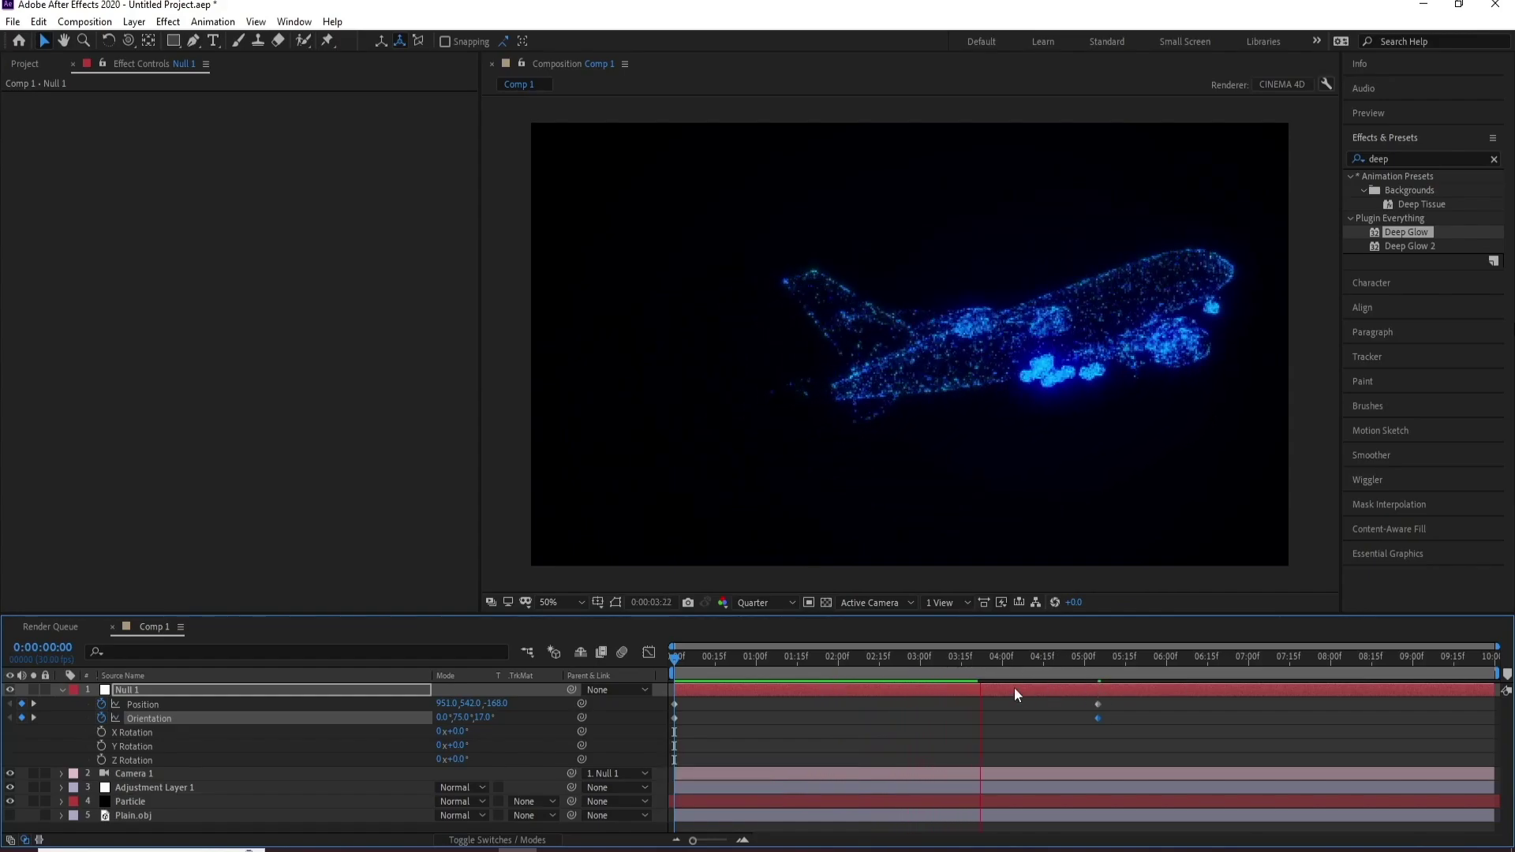
{"action": "left_click_drag", "start_coordinate": [1011, 674], "coordinate": [676, 667]}
{"action": "key", "text": "space"}
{"action": "key", "text": "space"}
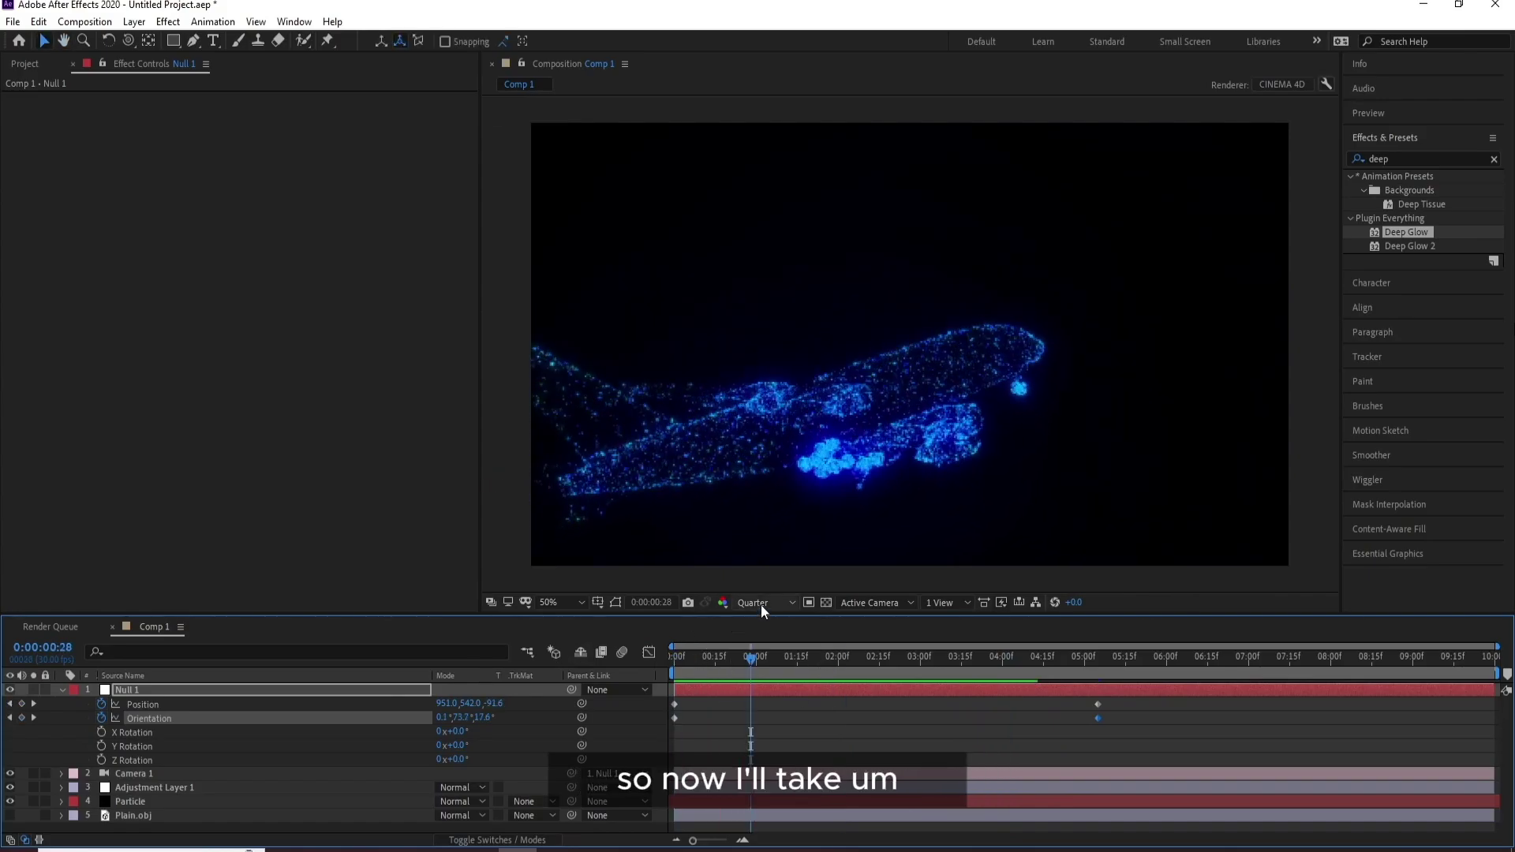
Step: Restore Full preview resolution, return to the first frame and collapse Null 1's properties
{"action": "left_click", "coordinate": [763, 603]}
{"action": "left_click", "coordinate": [750, 638]}
{"action": "left_click_drag", "start_coordinate": [693, 670], "coordinate": [234, 710]}
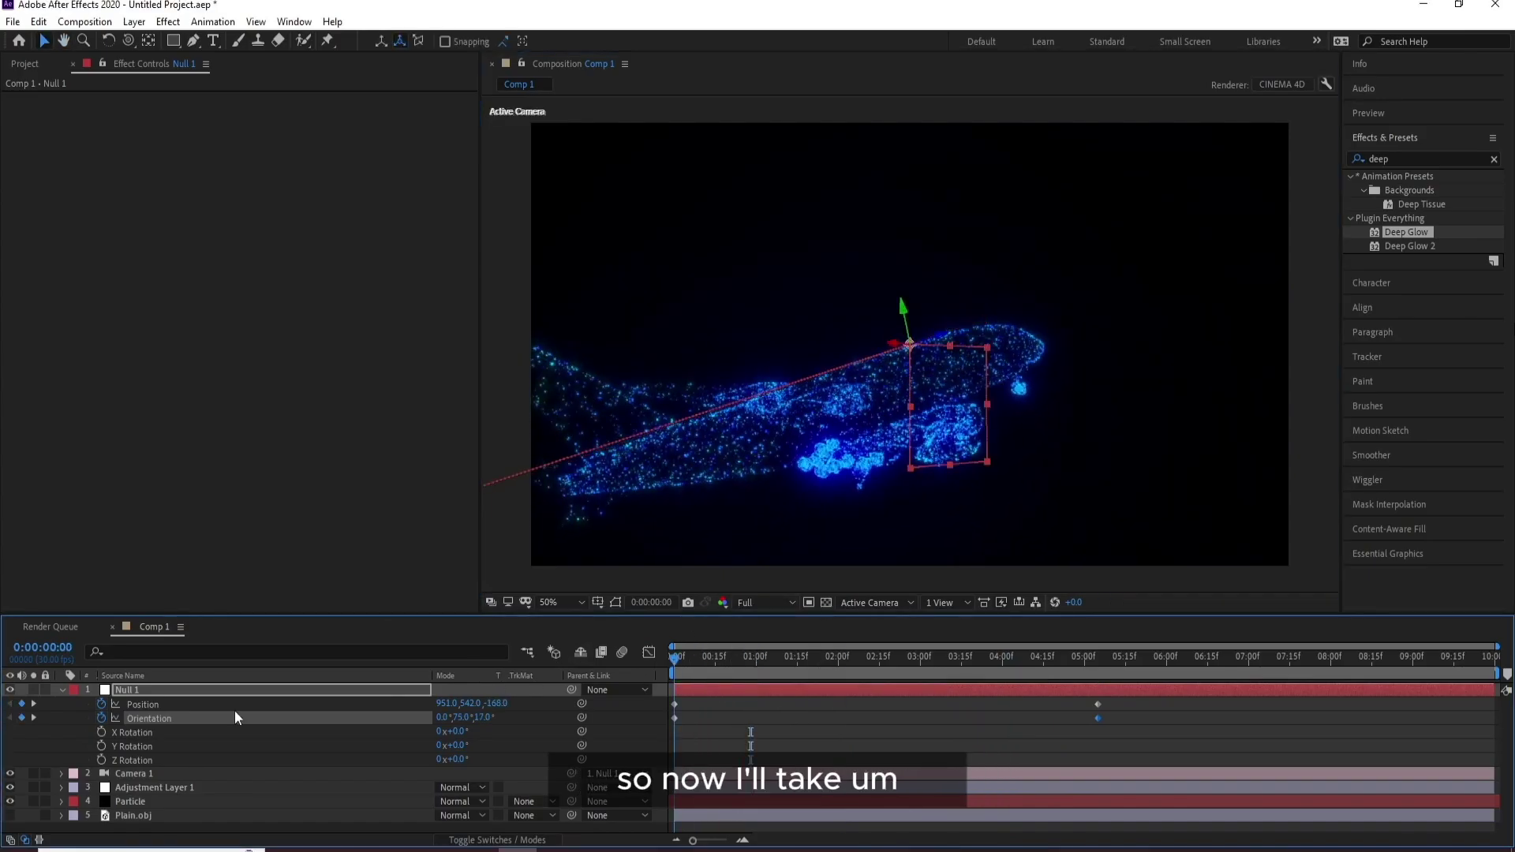
{"action": "left_click", "coordinate": [61, 689]}
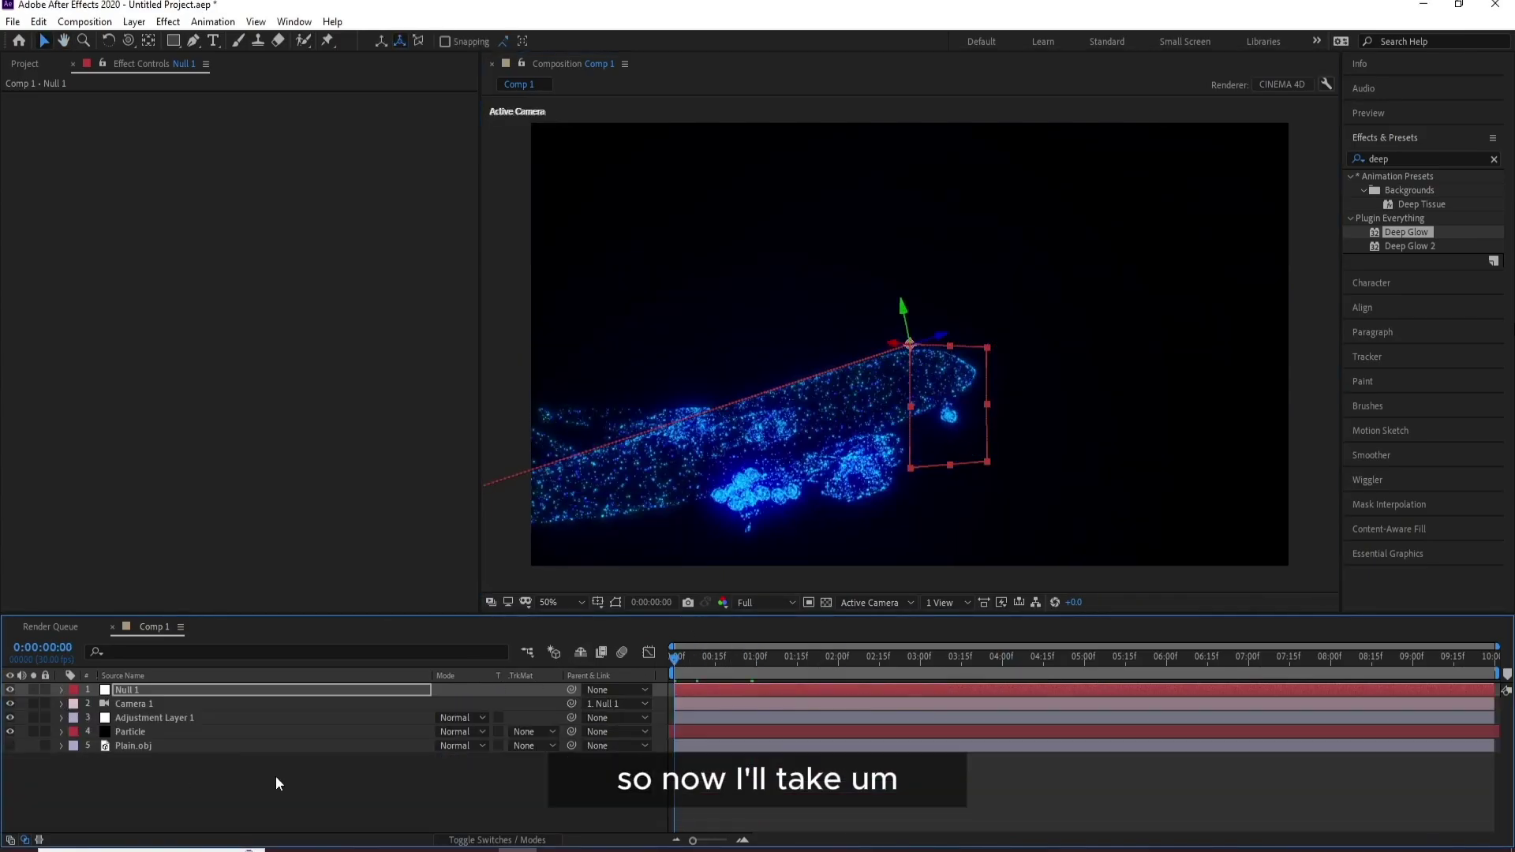
Step: Pre-compose Particle, Adjustment Layer 1, Camera 1 and Null 1 into Pre-comp 1
{"action": "left_click", "coordinate": [140, 731]}
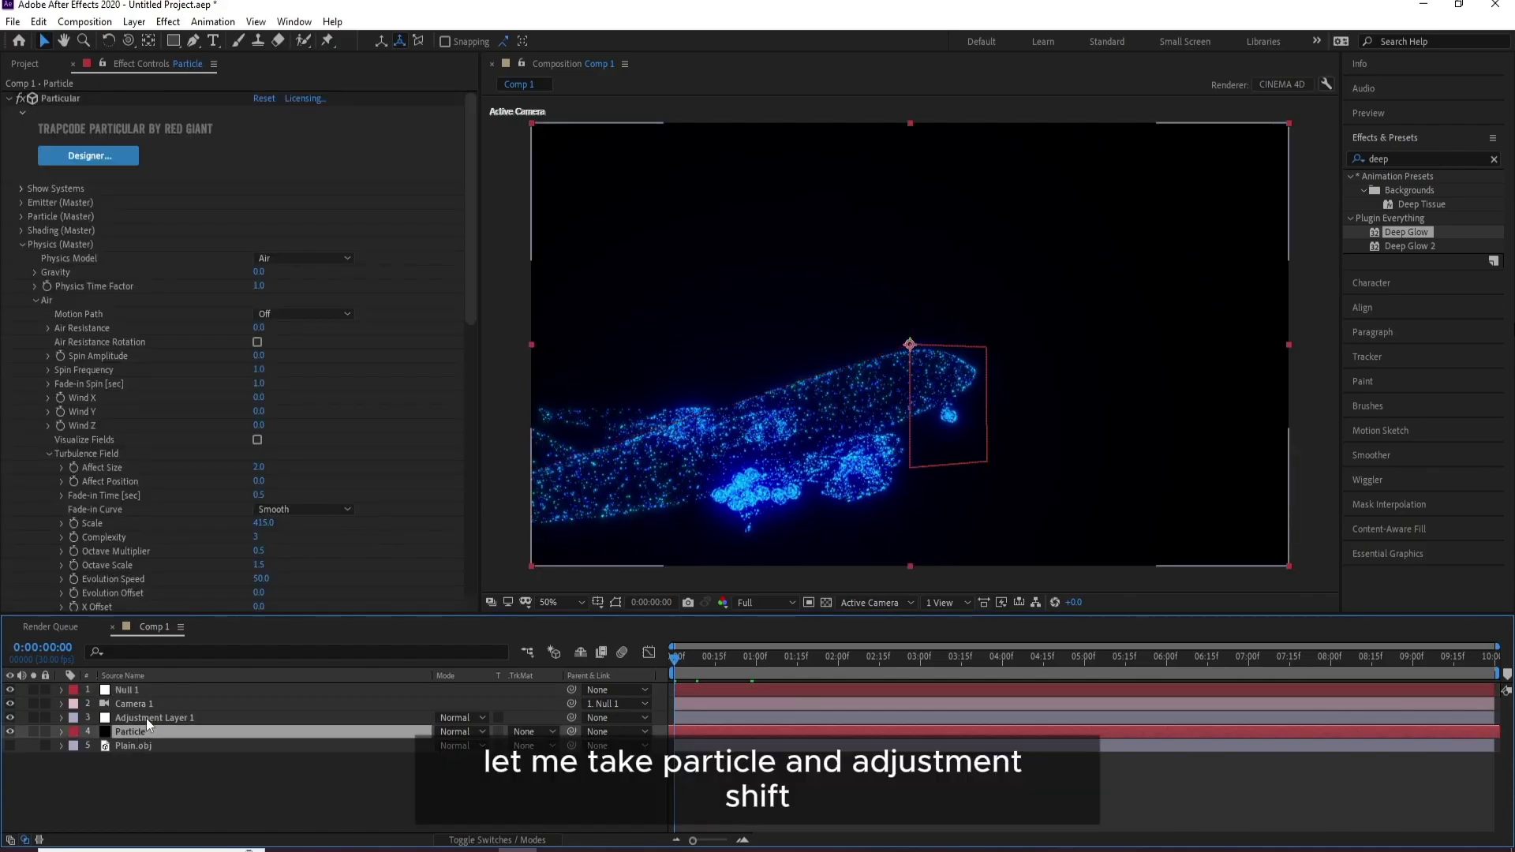
{"action": "left_click", "coordinate": [145, 718], "text": "shift"}
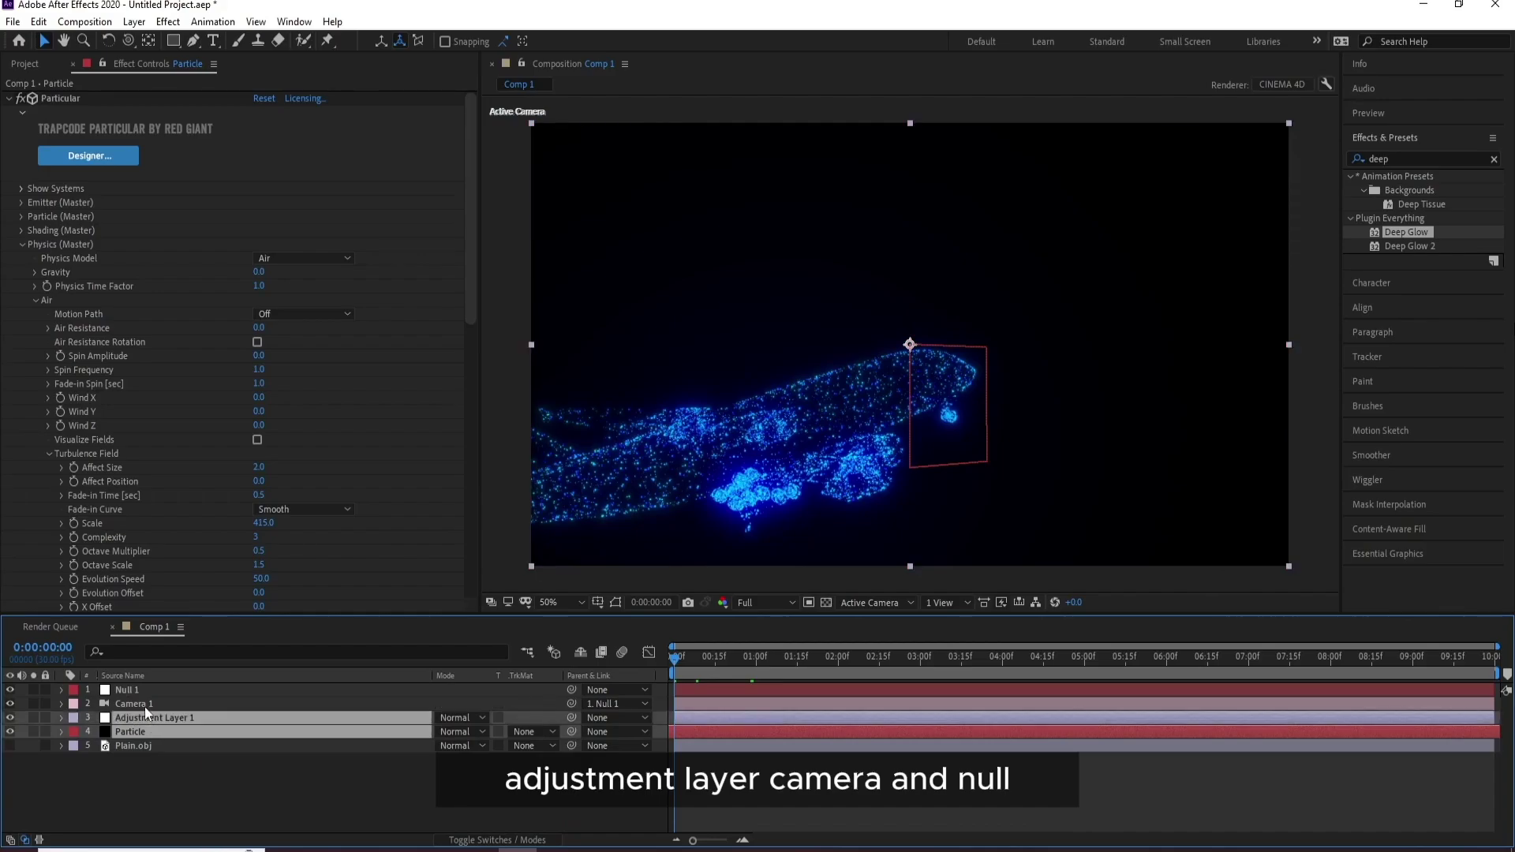
{"action": "left_click", "coordinate": [137, 701], "text": "shift"}
{"action": "left_click", "coordinate": [134, 695], "text": "shift"}
{"action": "right_click", "coordinate": [134, 695]}
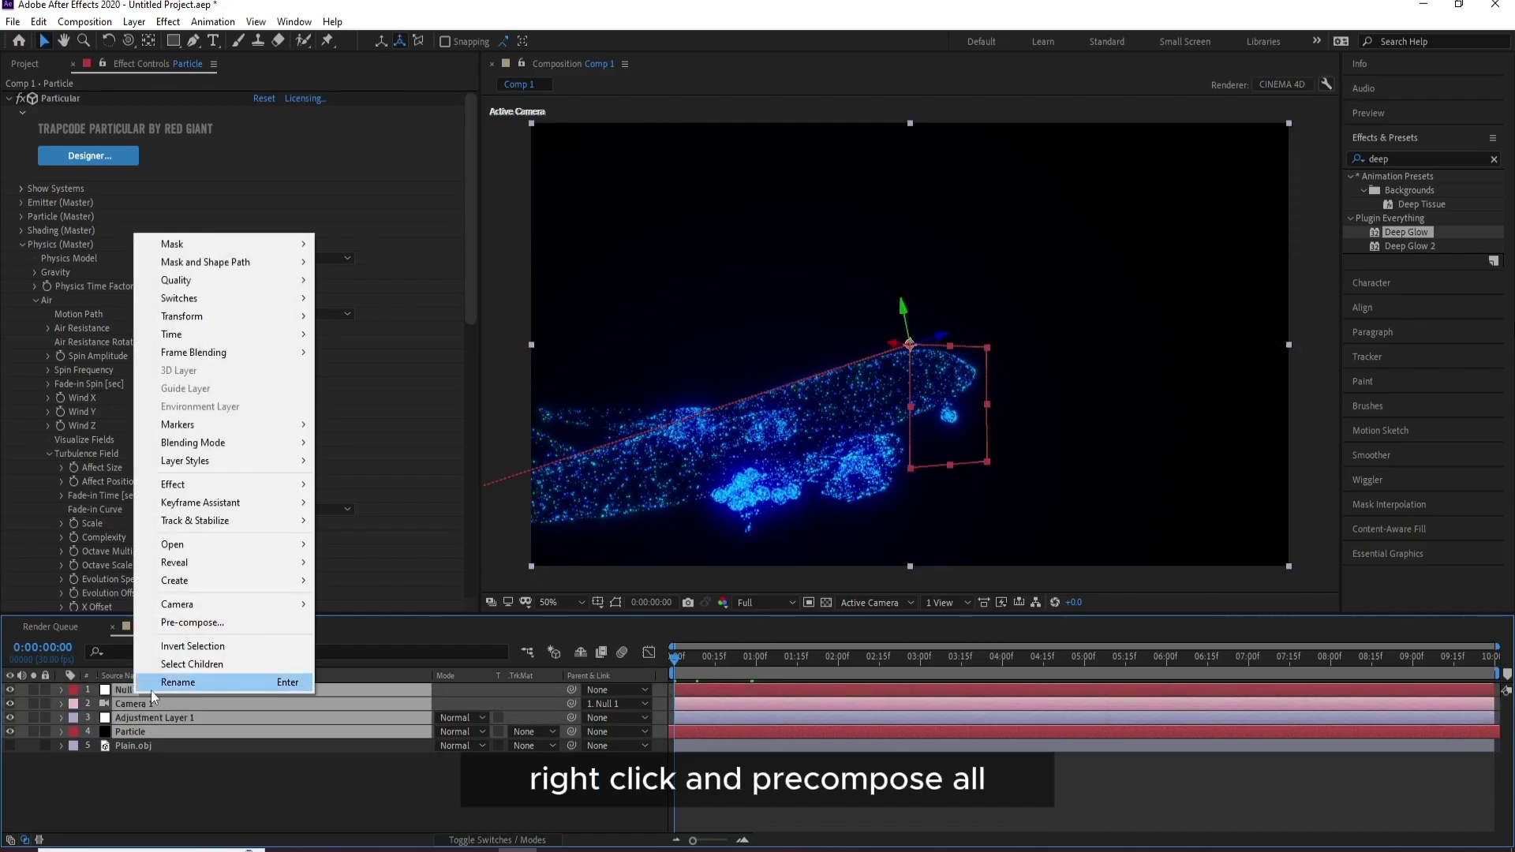
{"action": "left_click", "coordinate": [193, 623]}
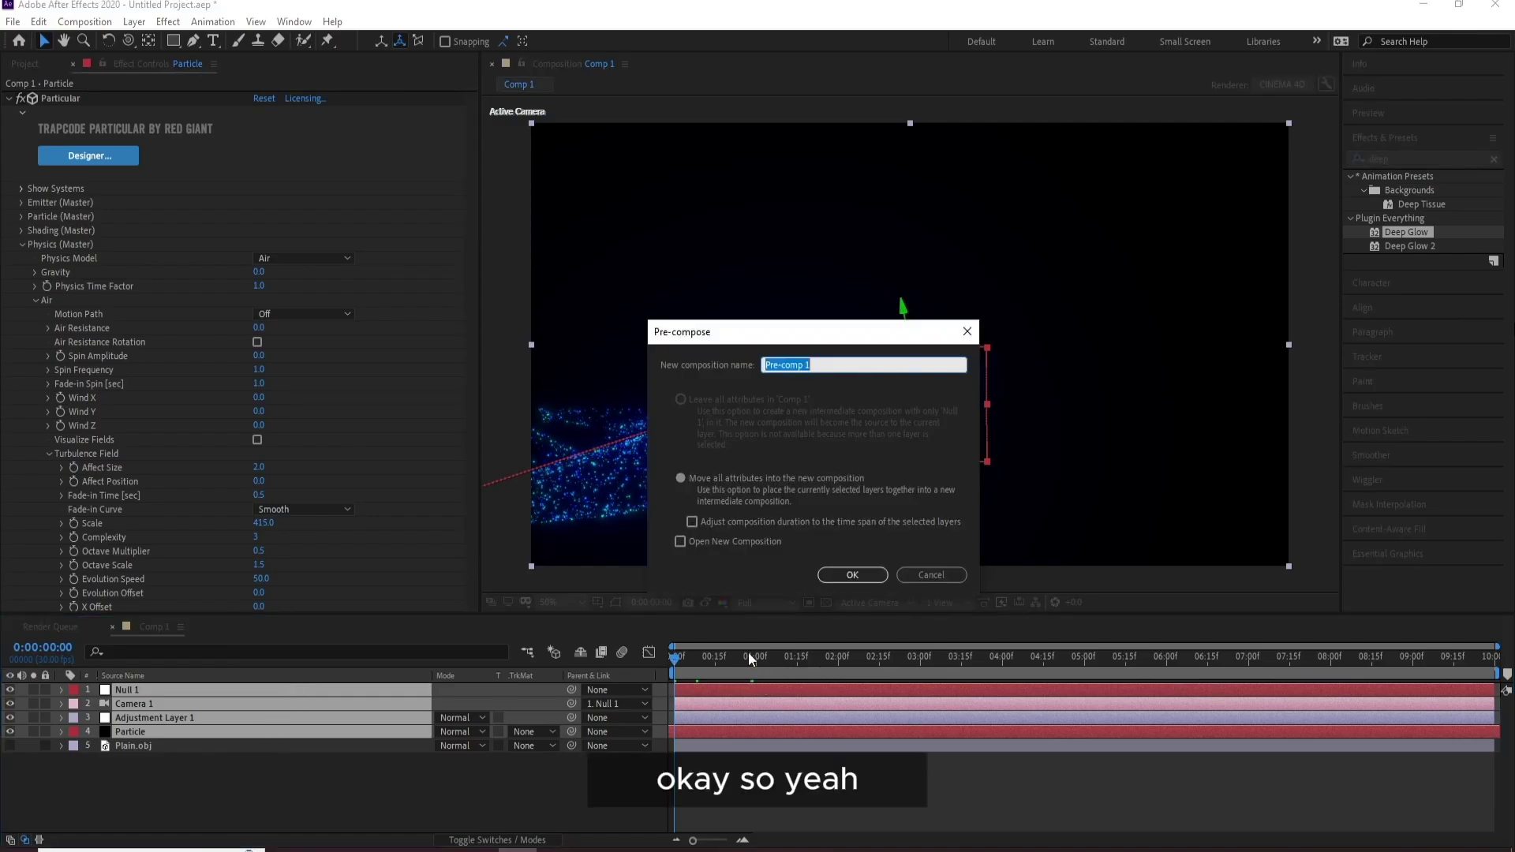
{"action": "left_click", "coordinate": [855, 573]}
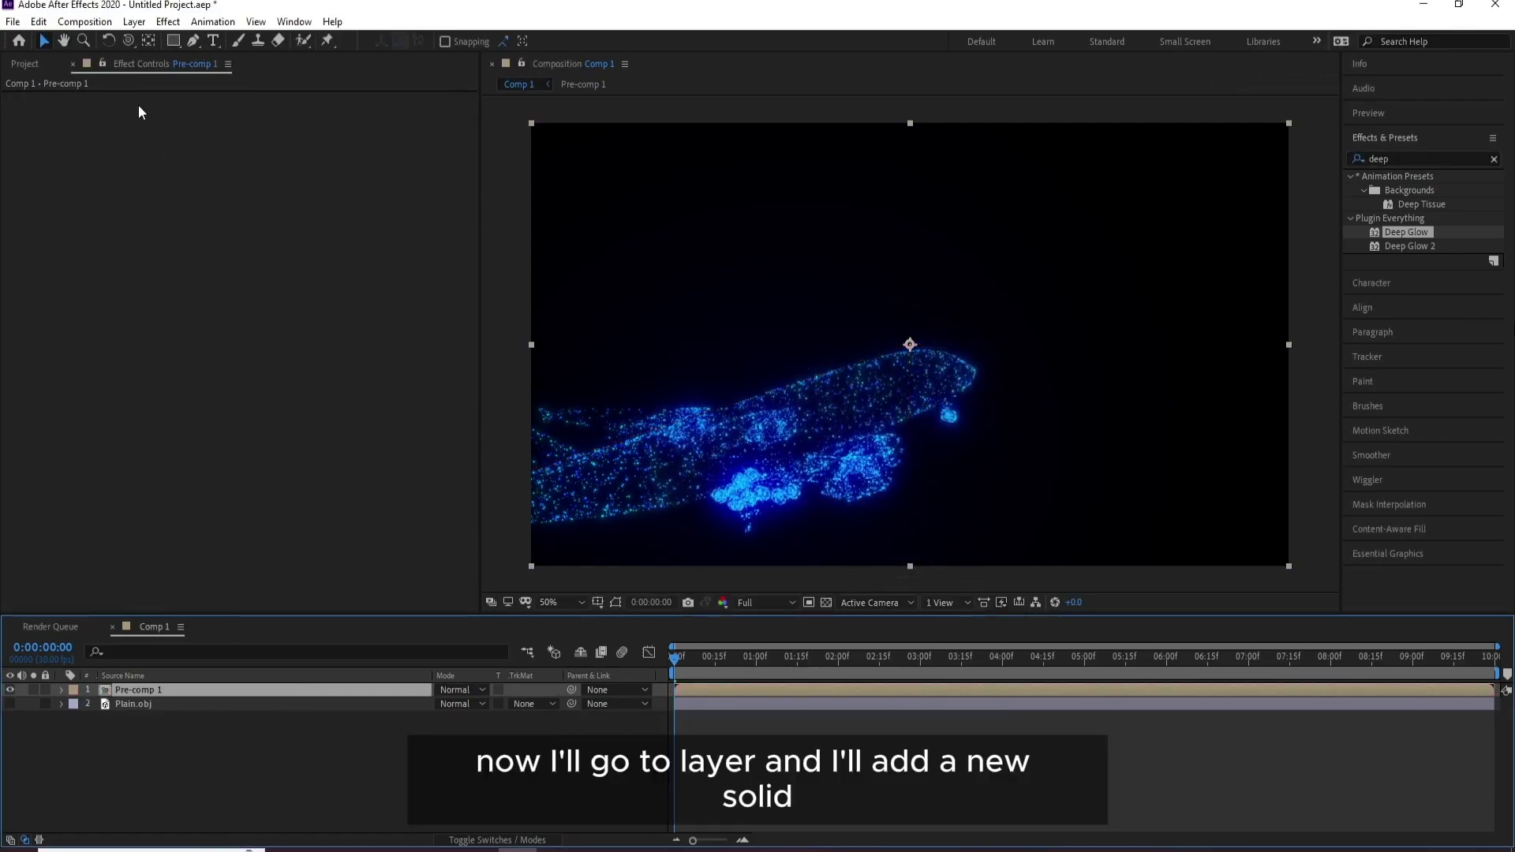
{"action": "left_click", "coordinate": [133, 22]}
{"action": "mouse_move", "coordinate": [237, 40]}
{"action": "left_click", "coordinate": [426, 59]}
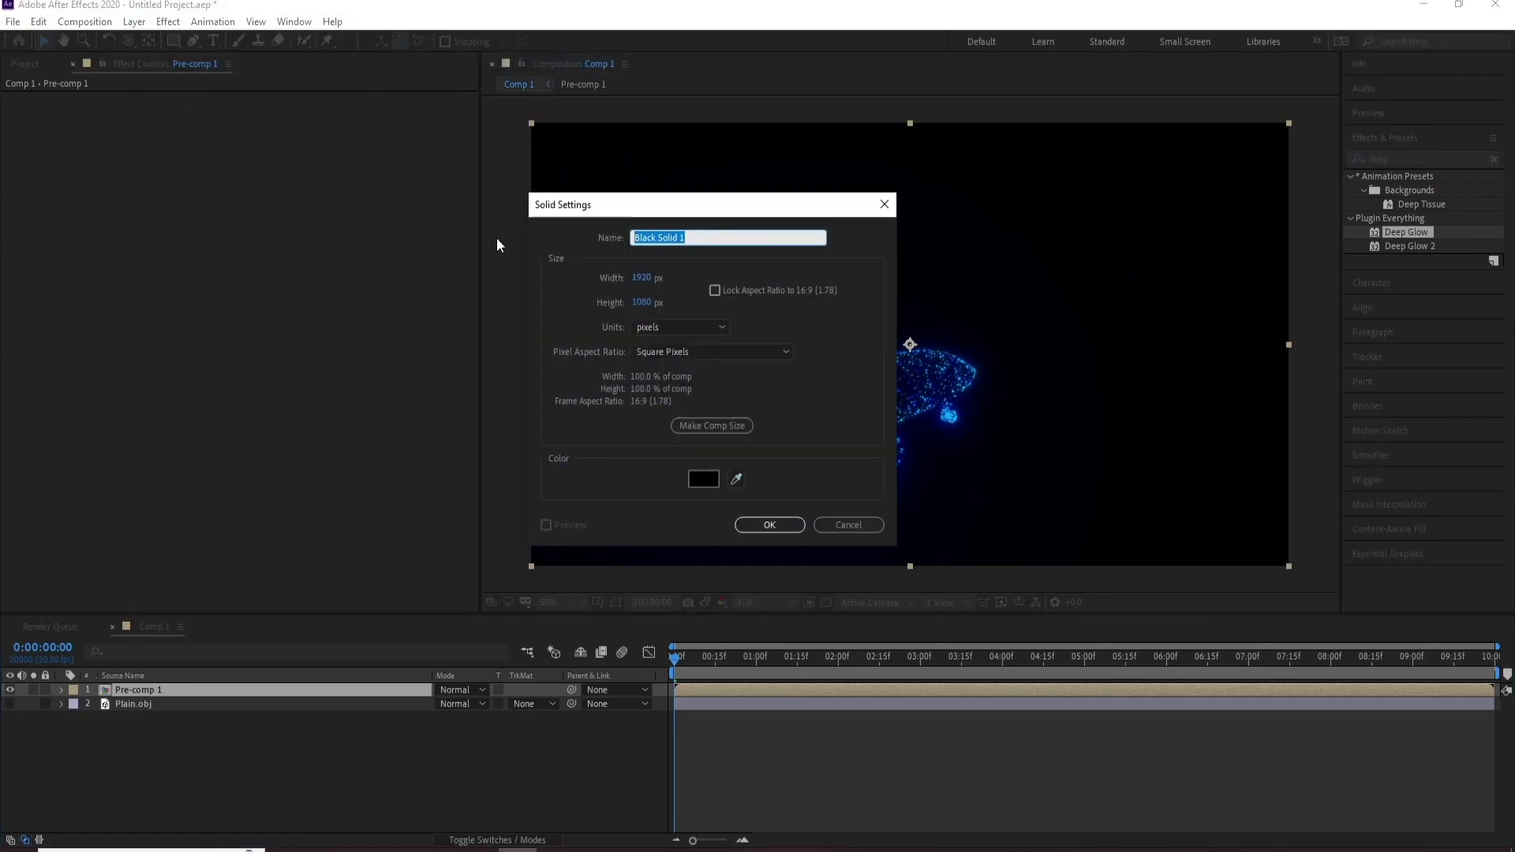
{"action": "type", "text": "P"}
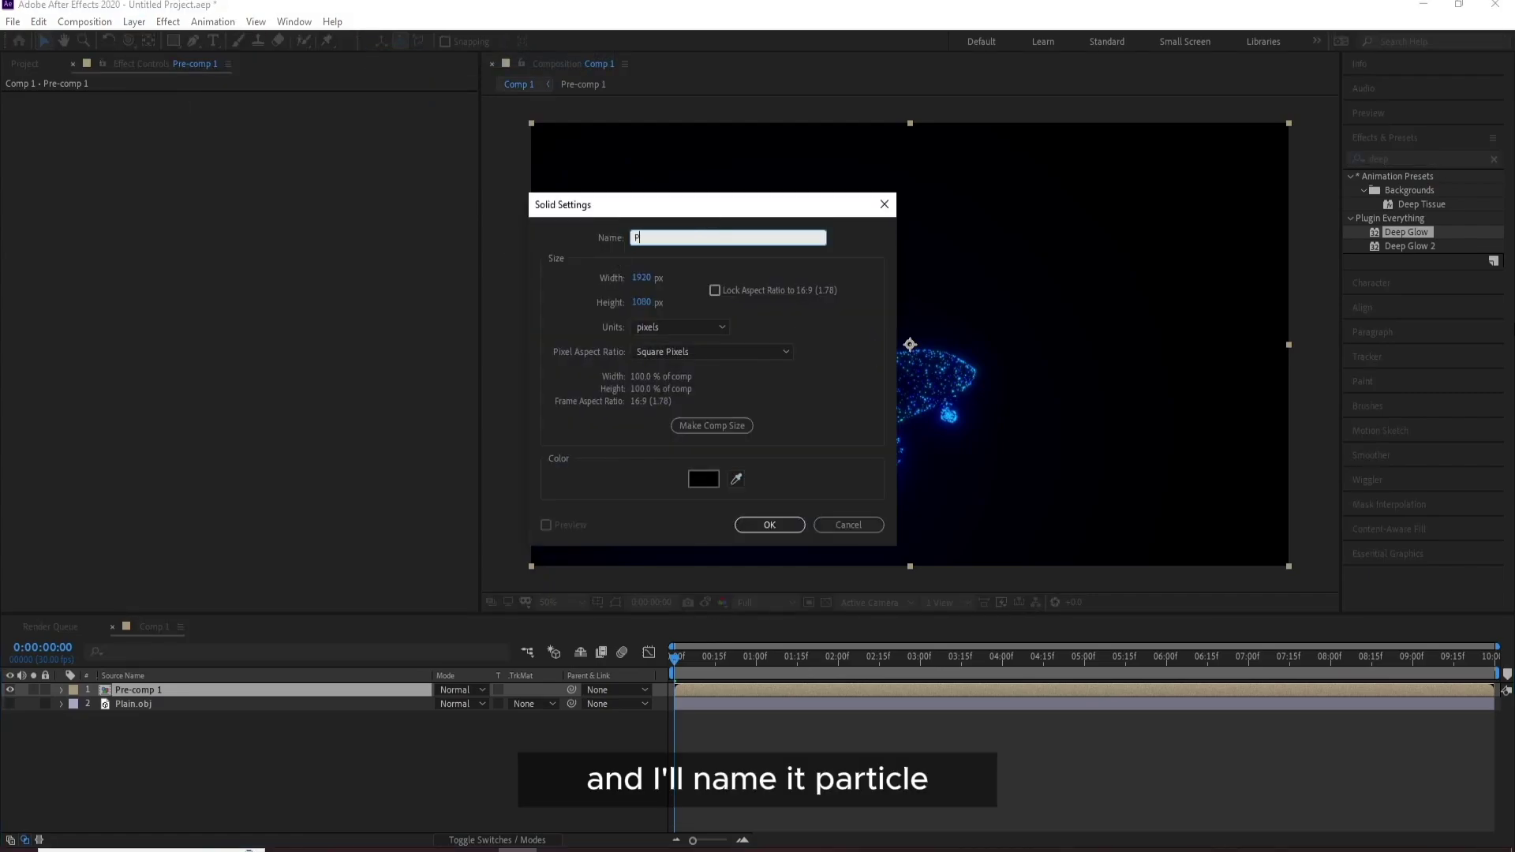
{"action": "type", "text": "artcile BG"}
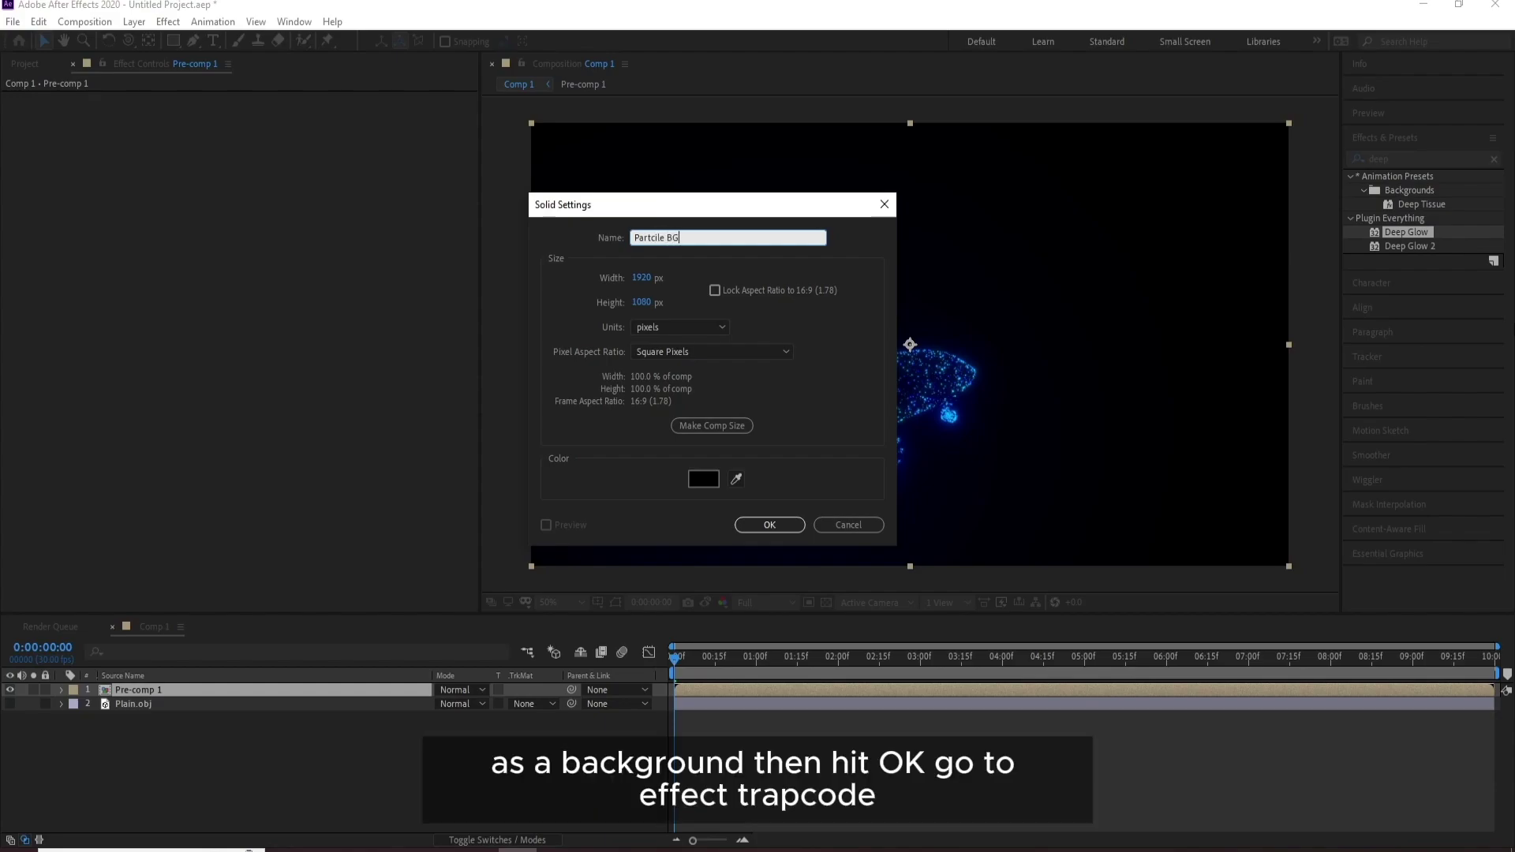
{"action": "key", "text": "Return"}
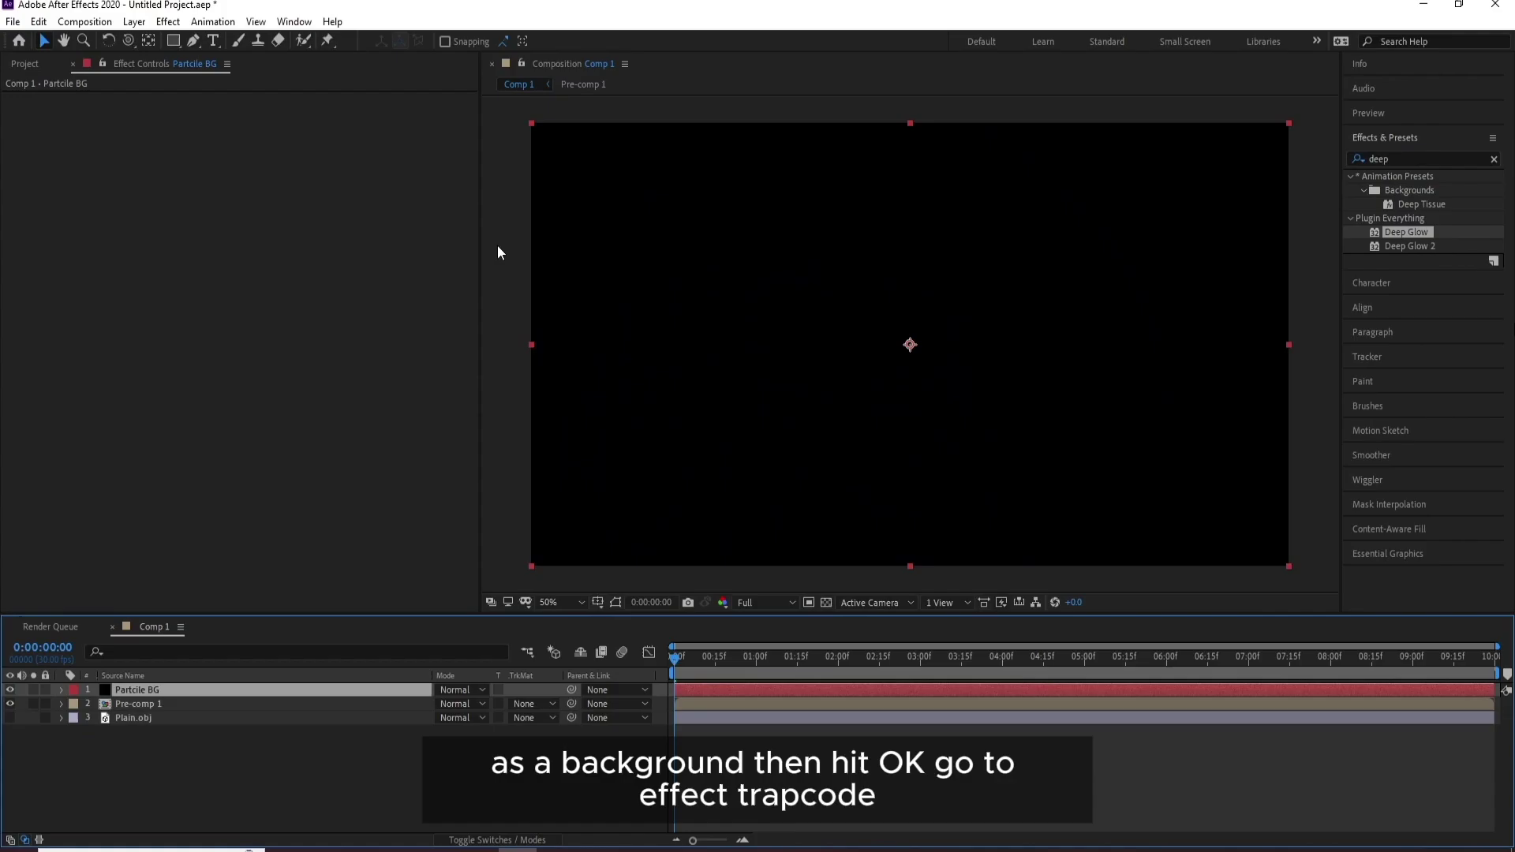
{"action": "left_click", "coordinate": [168, 21]}
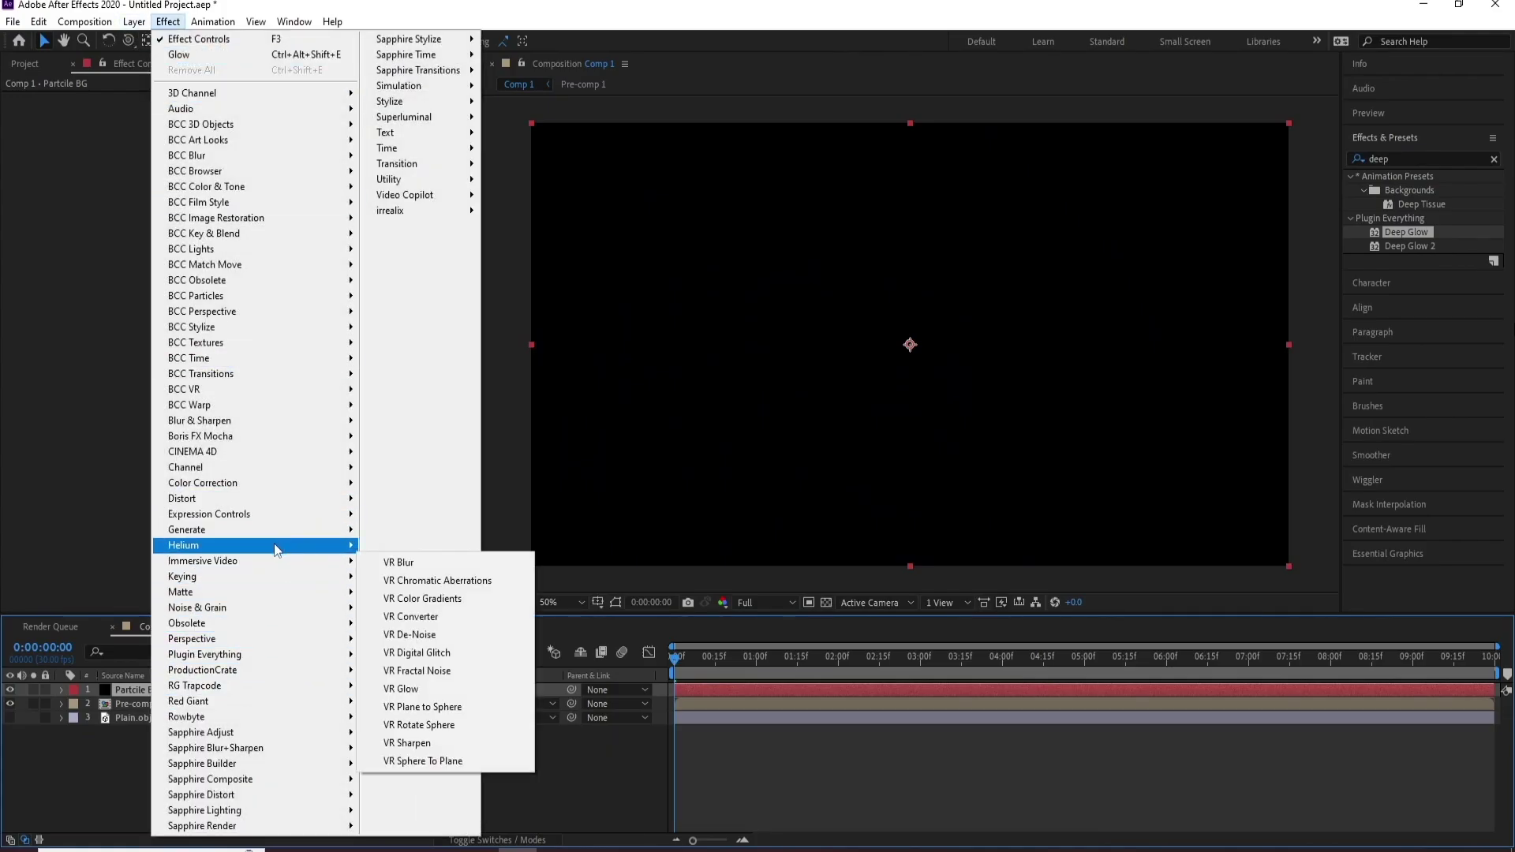
{"action": "mouse_move", "coordinate": [262, 518]}
{"action": "left_click", "coordinate": [121, 692]}
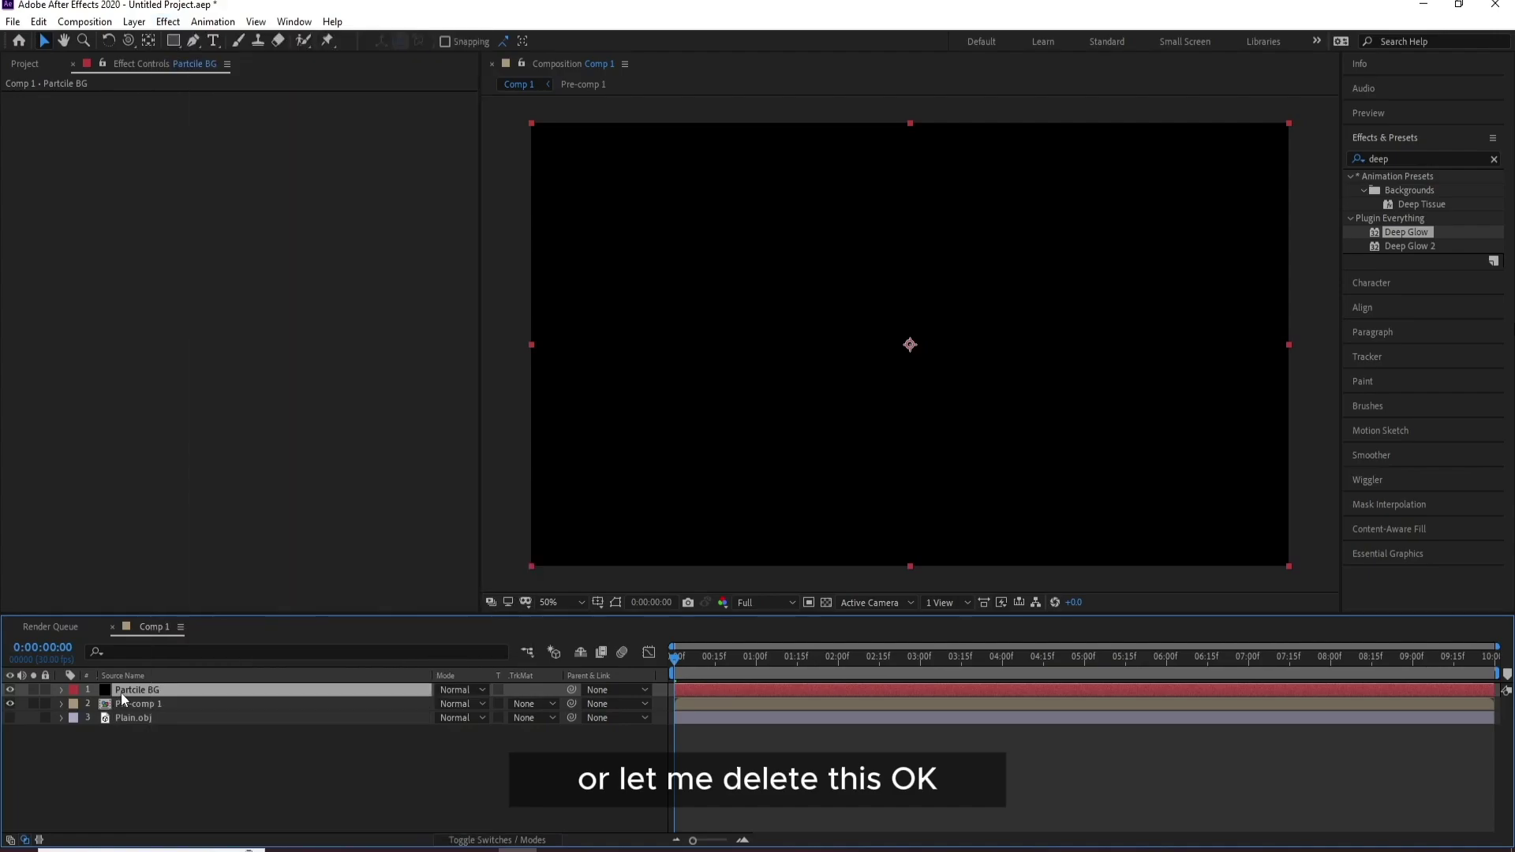
{"action": "key", "text": "Delete"}
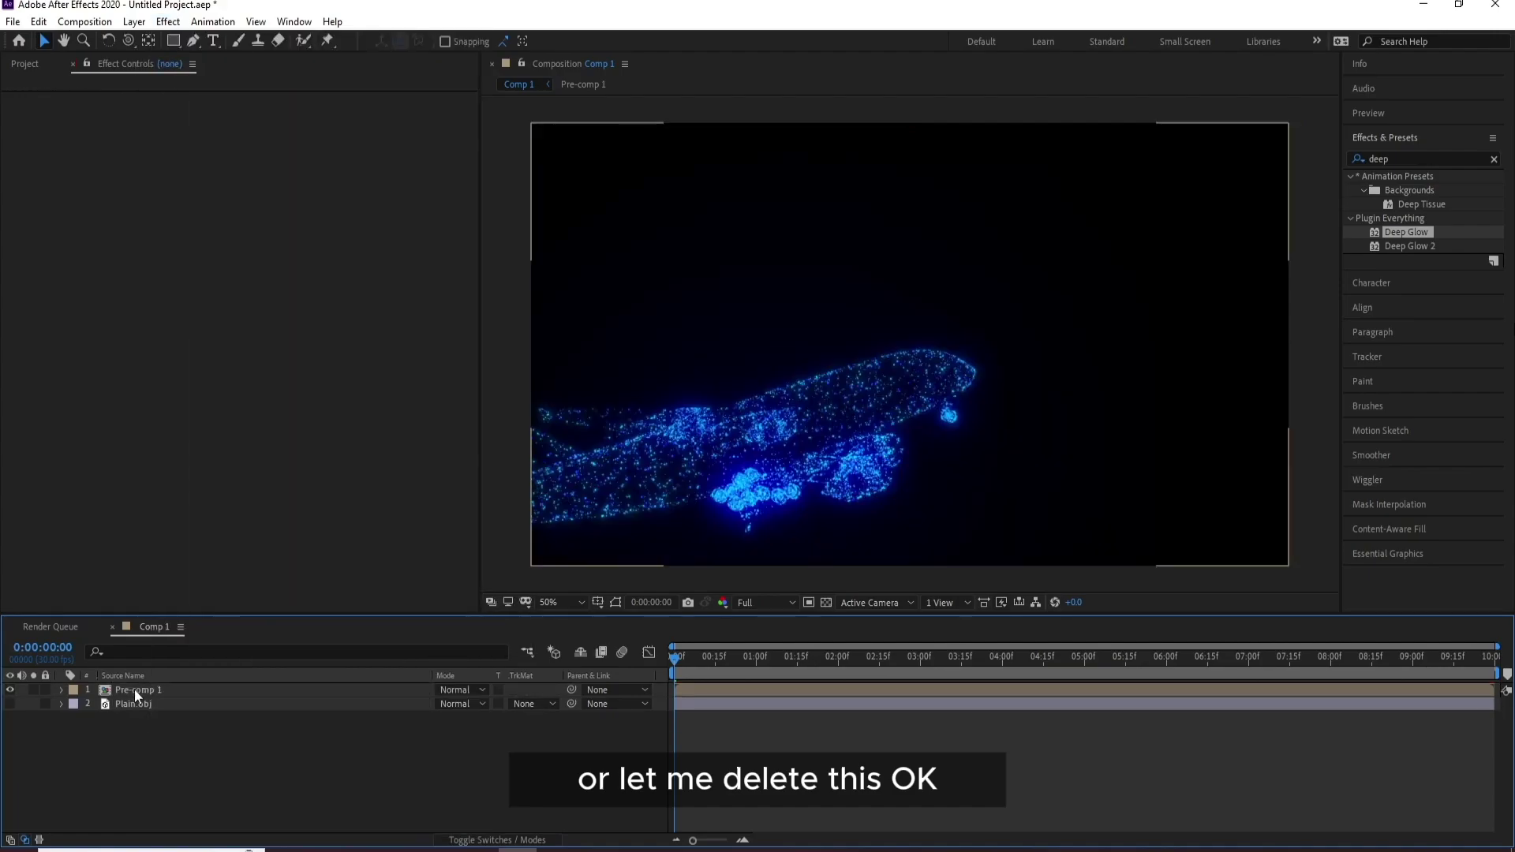
Step: Inside Pre-comp 1, duplicate the Particle layer
{"action": "double_click", "coordinate": [135, 691]}
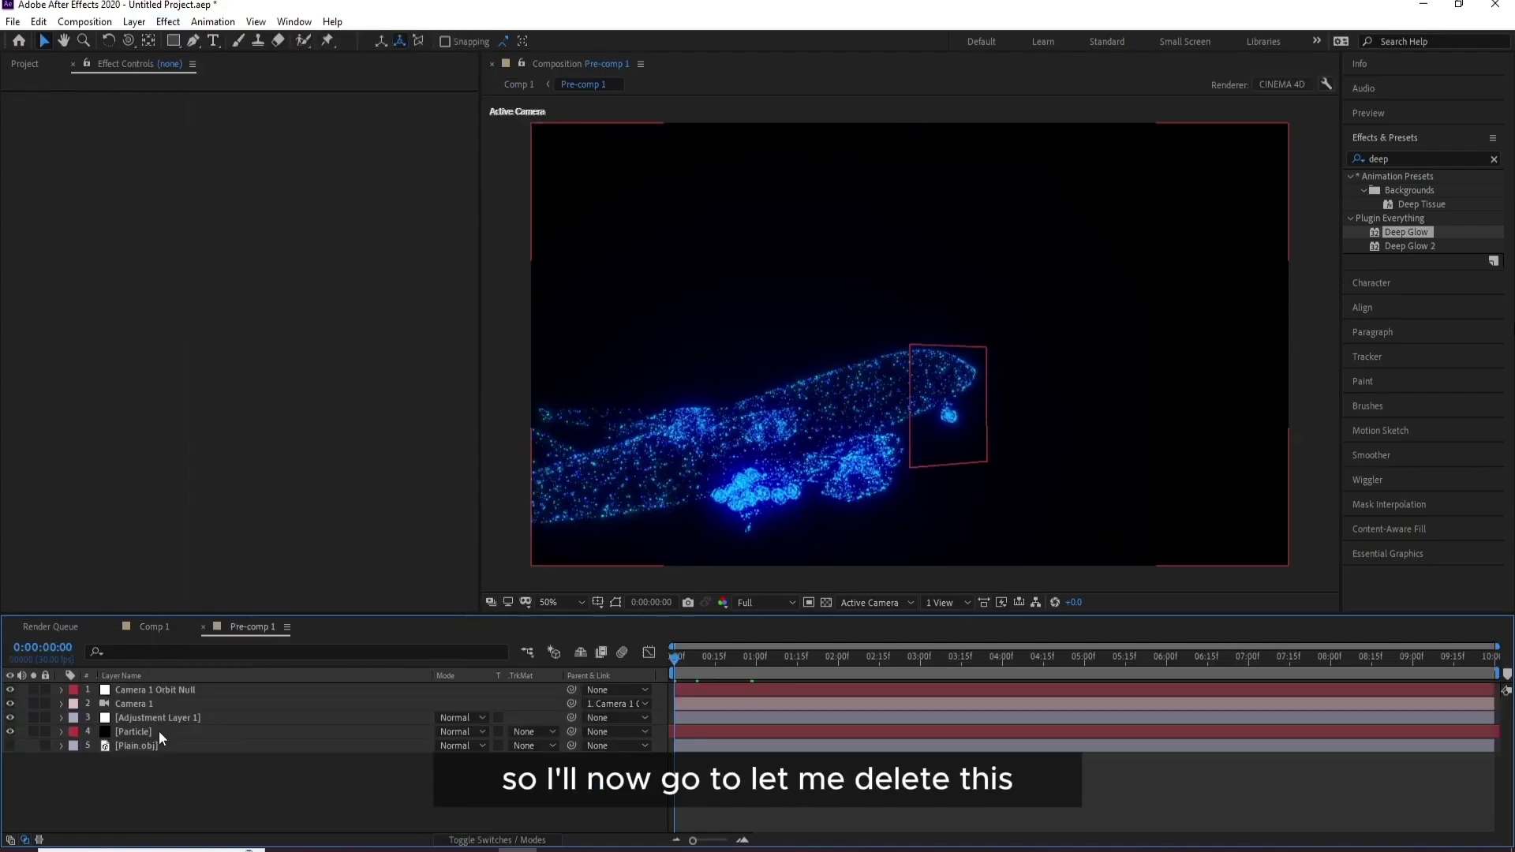
{"action": "left_click", "coordinate": [136, 733]}
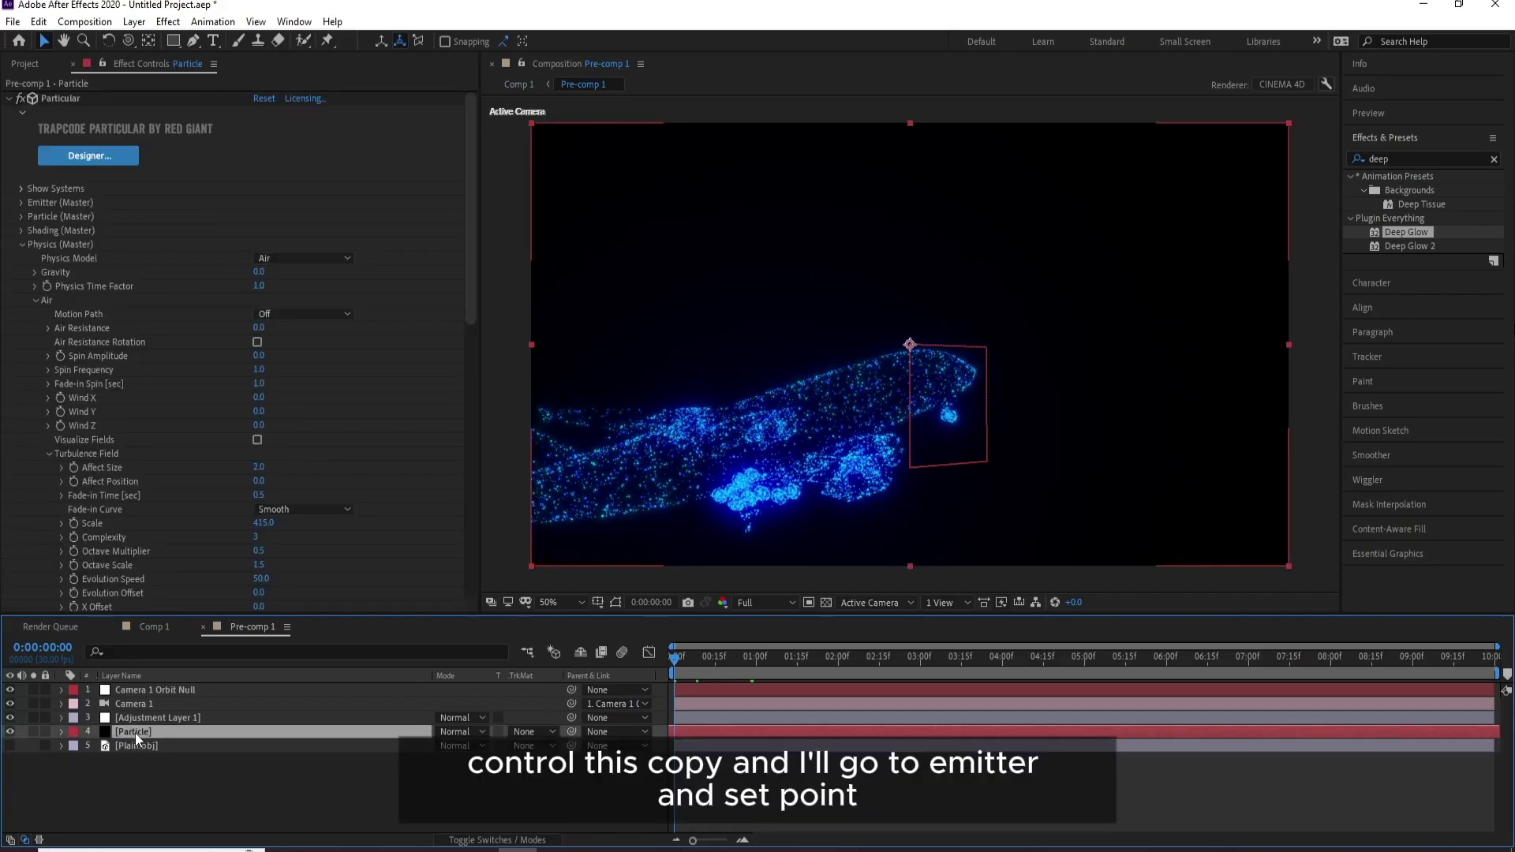
{"action": "key", "text": "ctrl+d"}
Step: Set the duplicate's Emitter Type to Box and cut it out of Pre-comp 1
{"action": "left_click", "coordinate": [20, 202]}
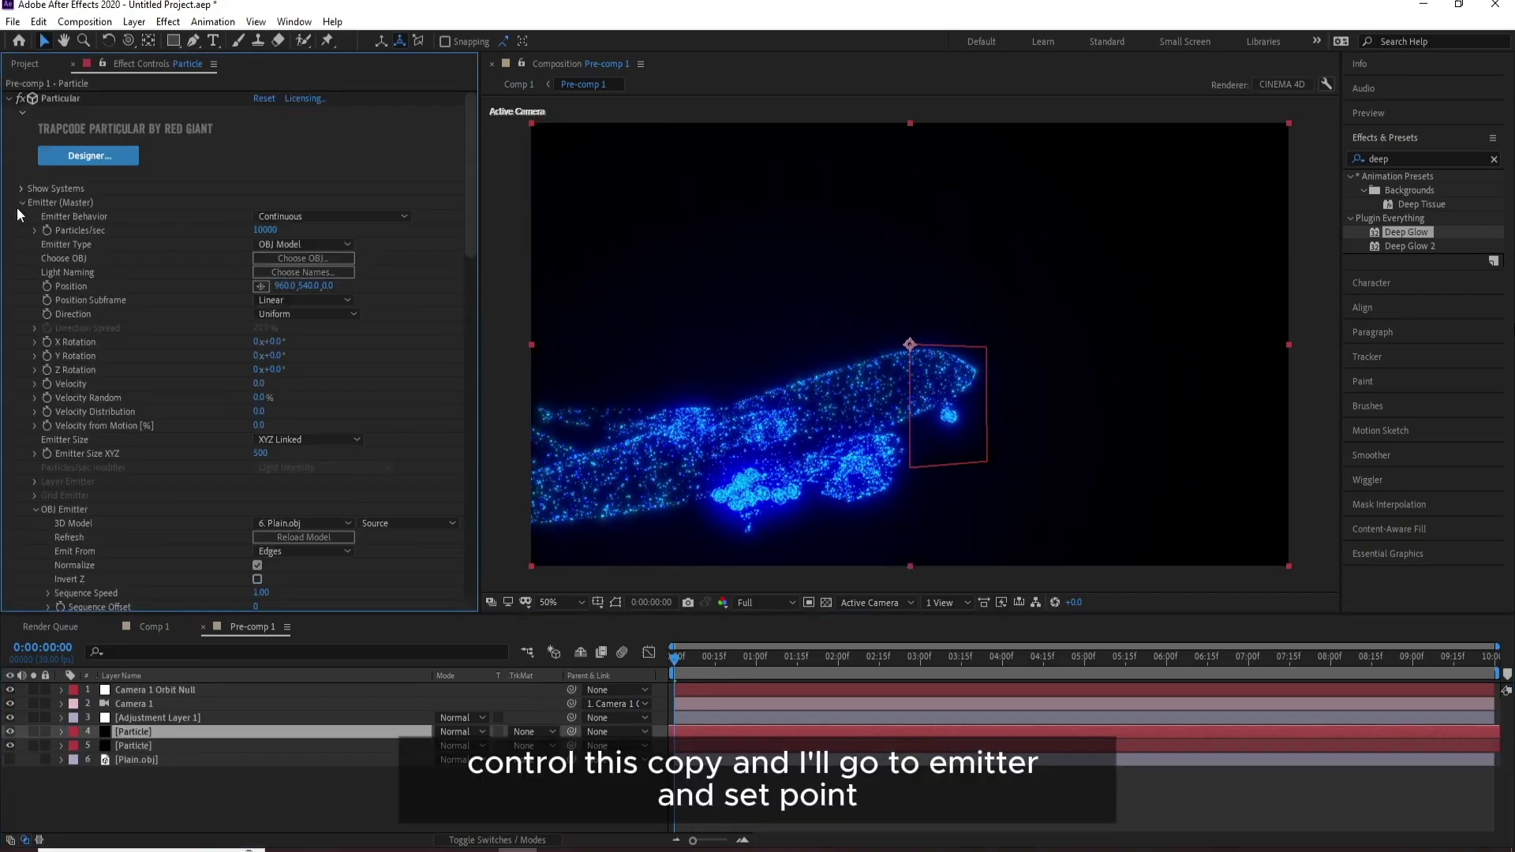
{"action": "scroll", "coordinate": [16, 207], "scroll_direction": "down", "scroll_amount": 2}
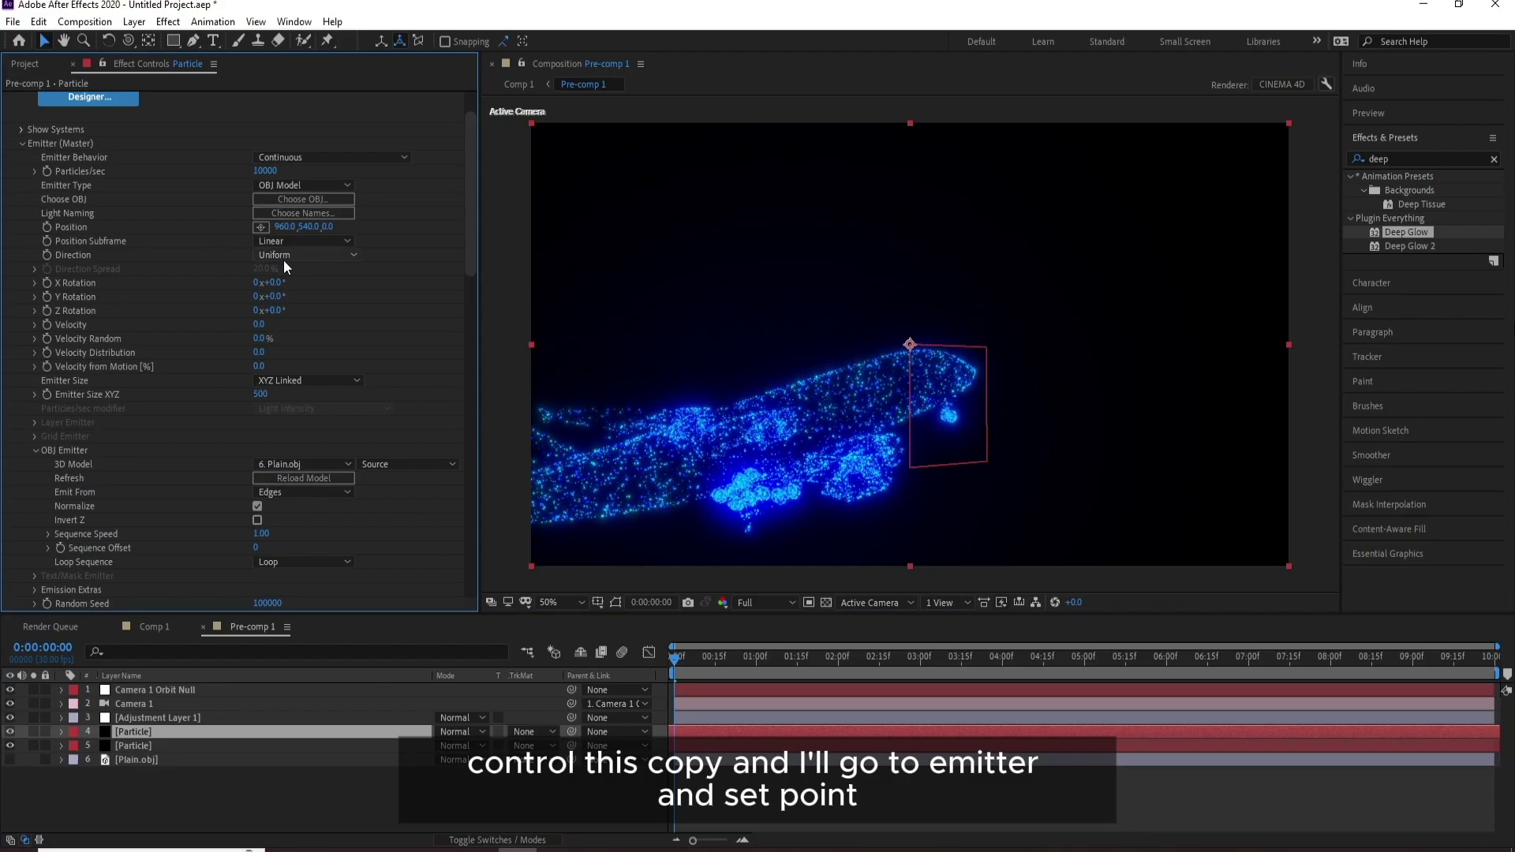
{"action": "left_click", "coordinate": [294, 186]}
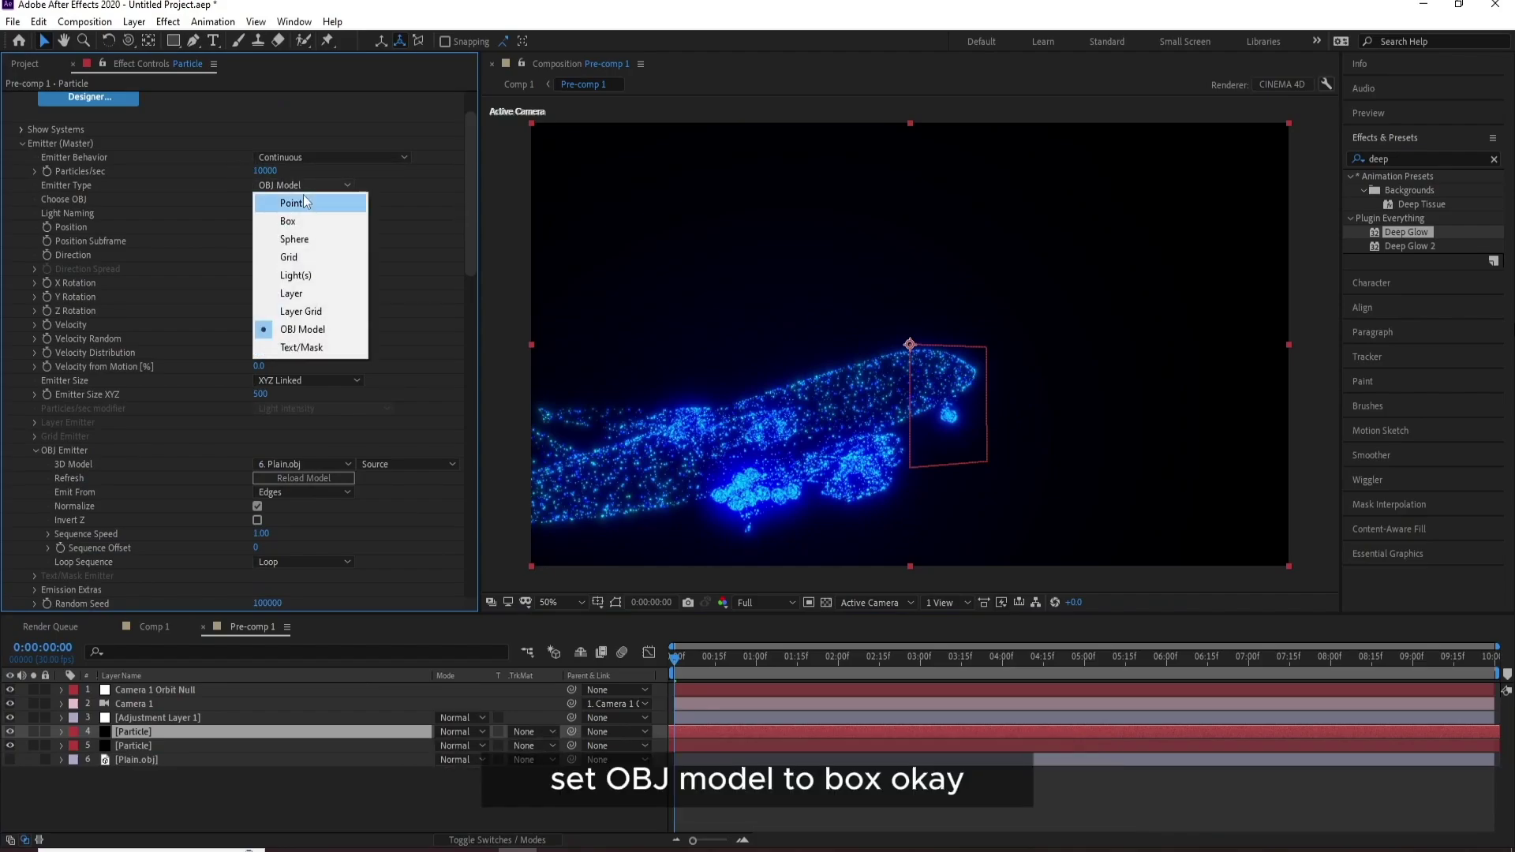
{"action": "left_click", "coordinate": [308, 221]}
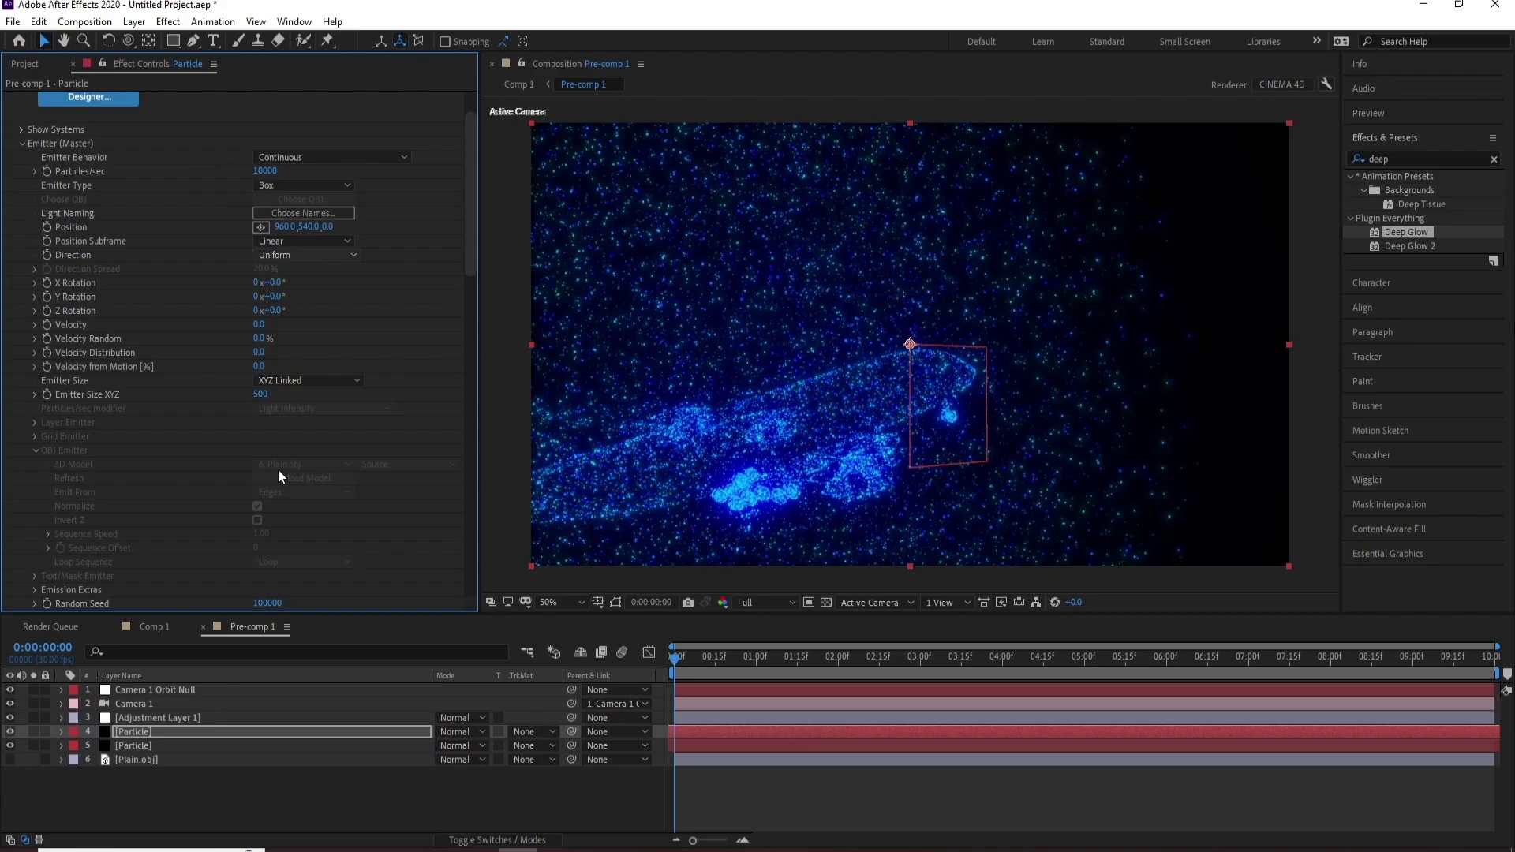
{"action": "left_click", "coordinate": [136, 732]}
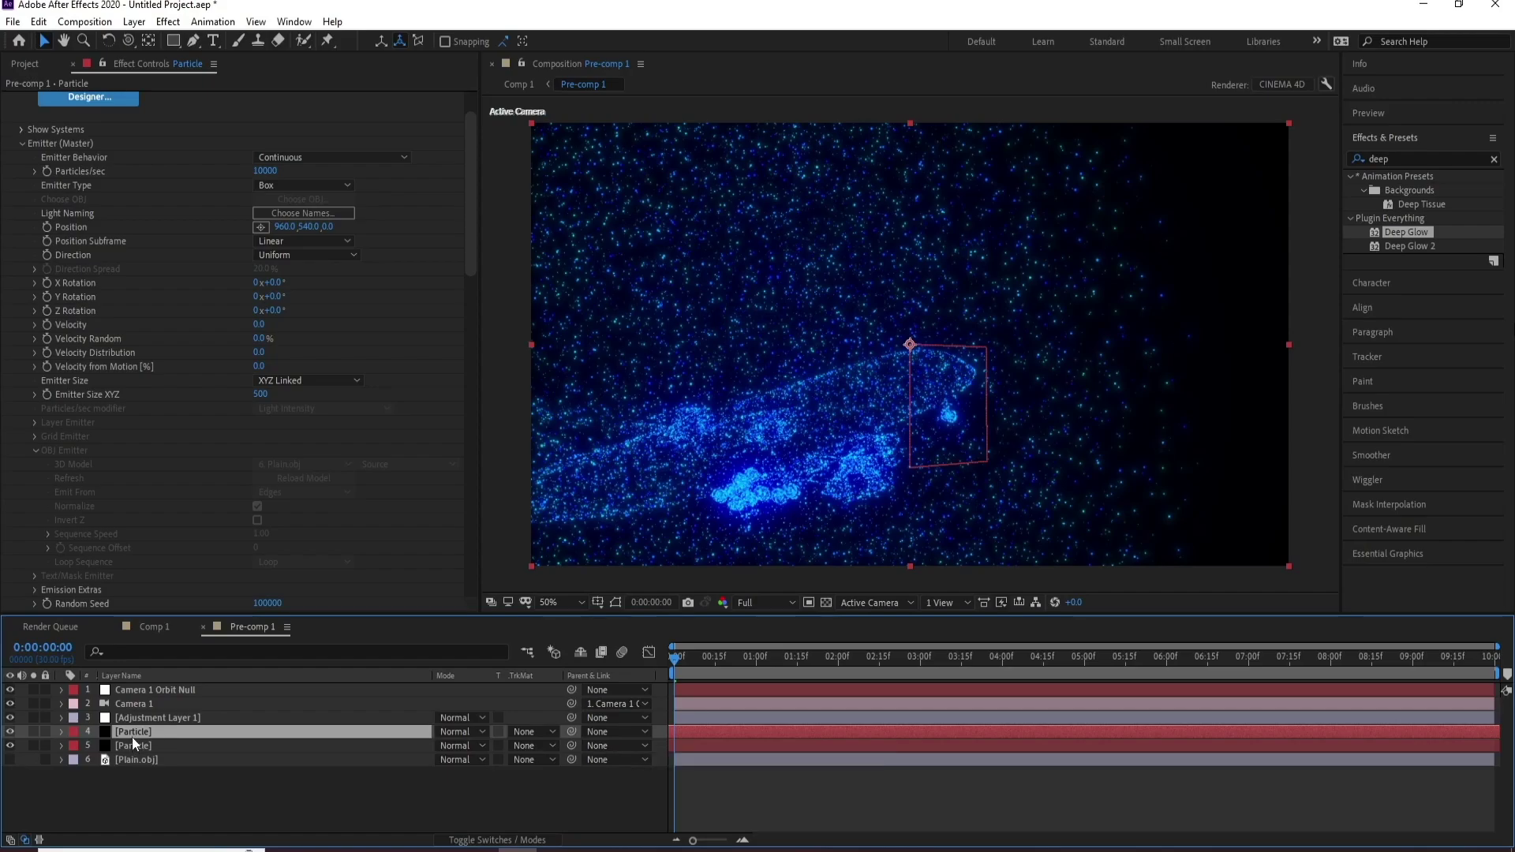
{"action": "key", "text": "ctrl+x"}
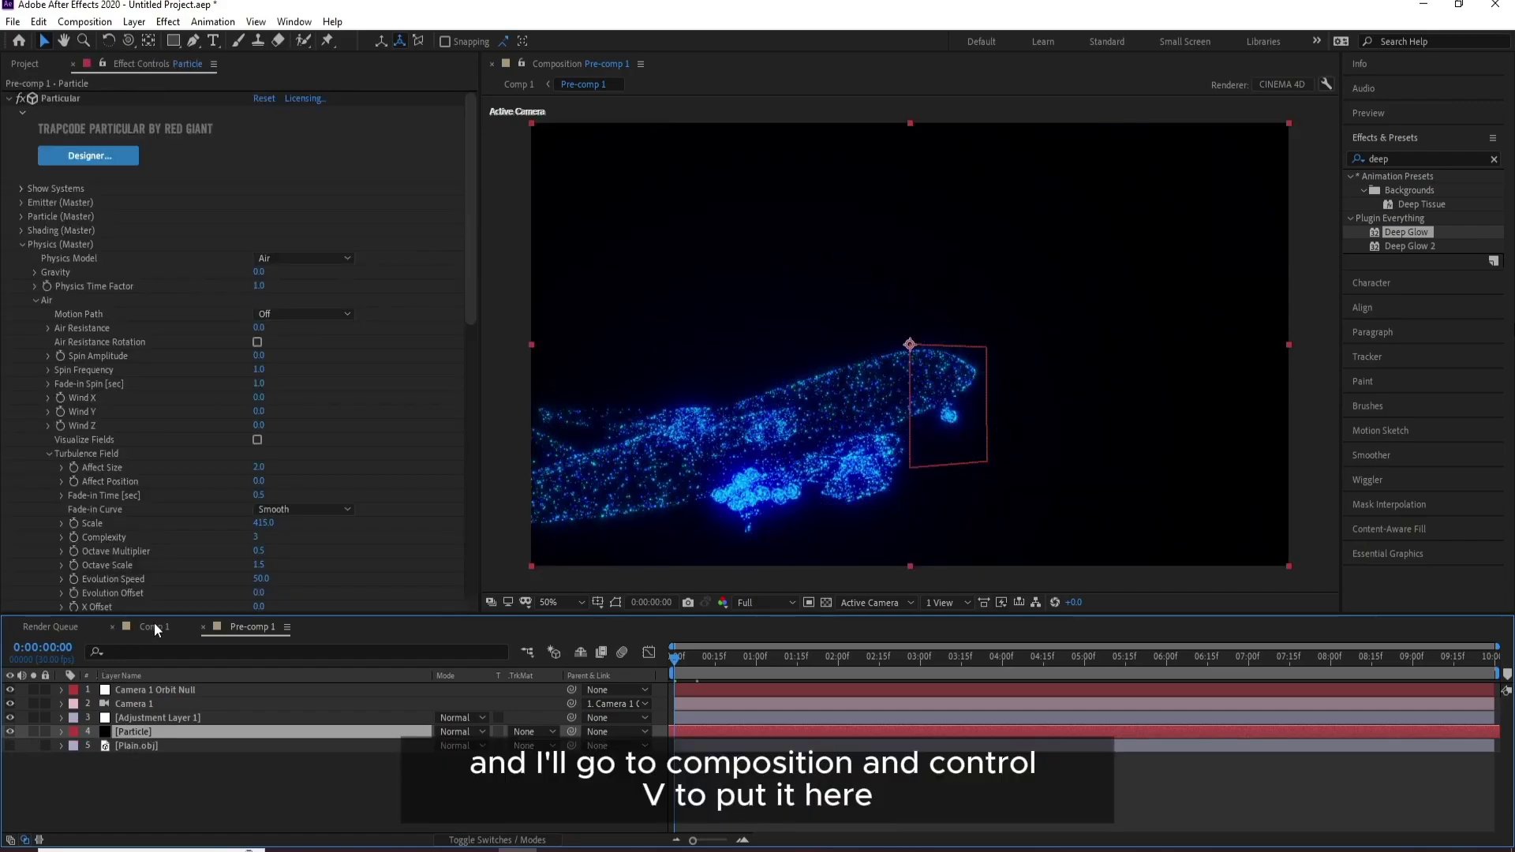
Step: Paste the box-emitter Particle into Comp 1 with XYZ Individual emitter size X 2143, Y 1459
{"action": "left_click", "coordinate": [154, 624]}
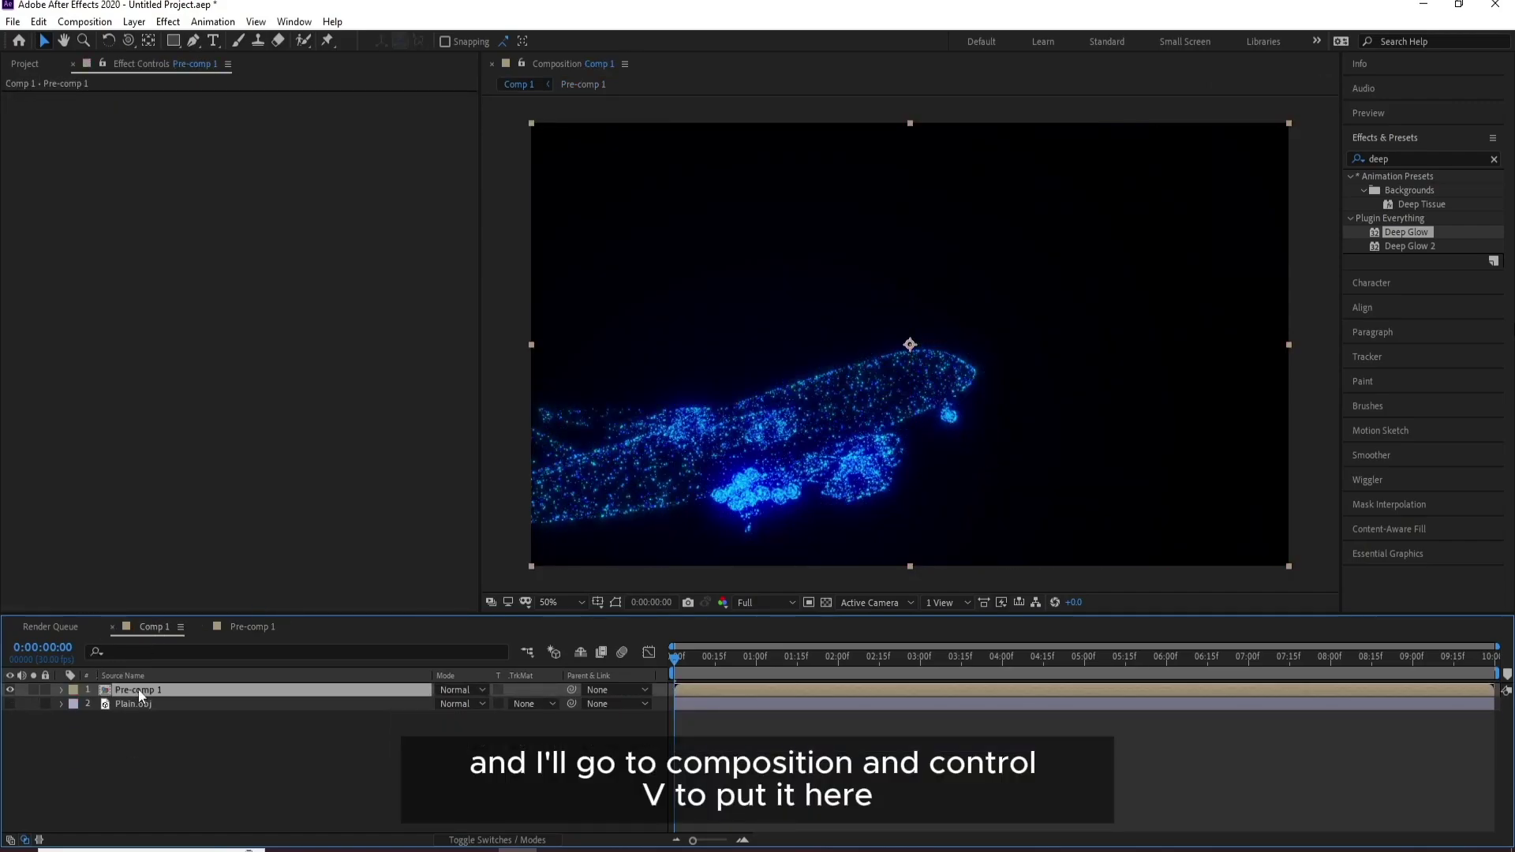
{"action": "key", "text": "ctrl+v"}
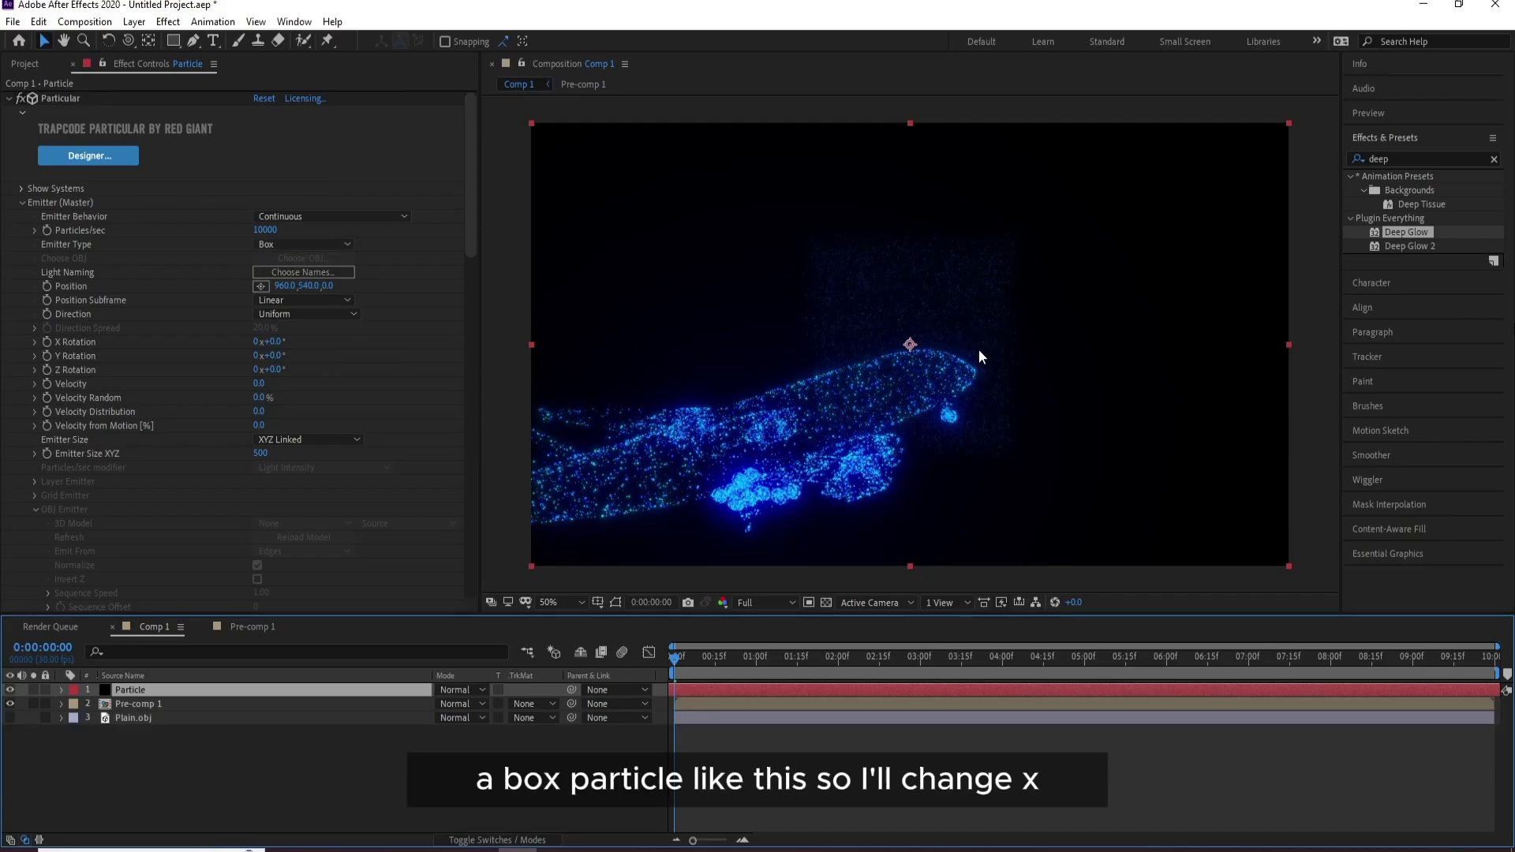
{"action": "left_click", "coordinate": [298, 442]}
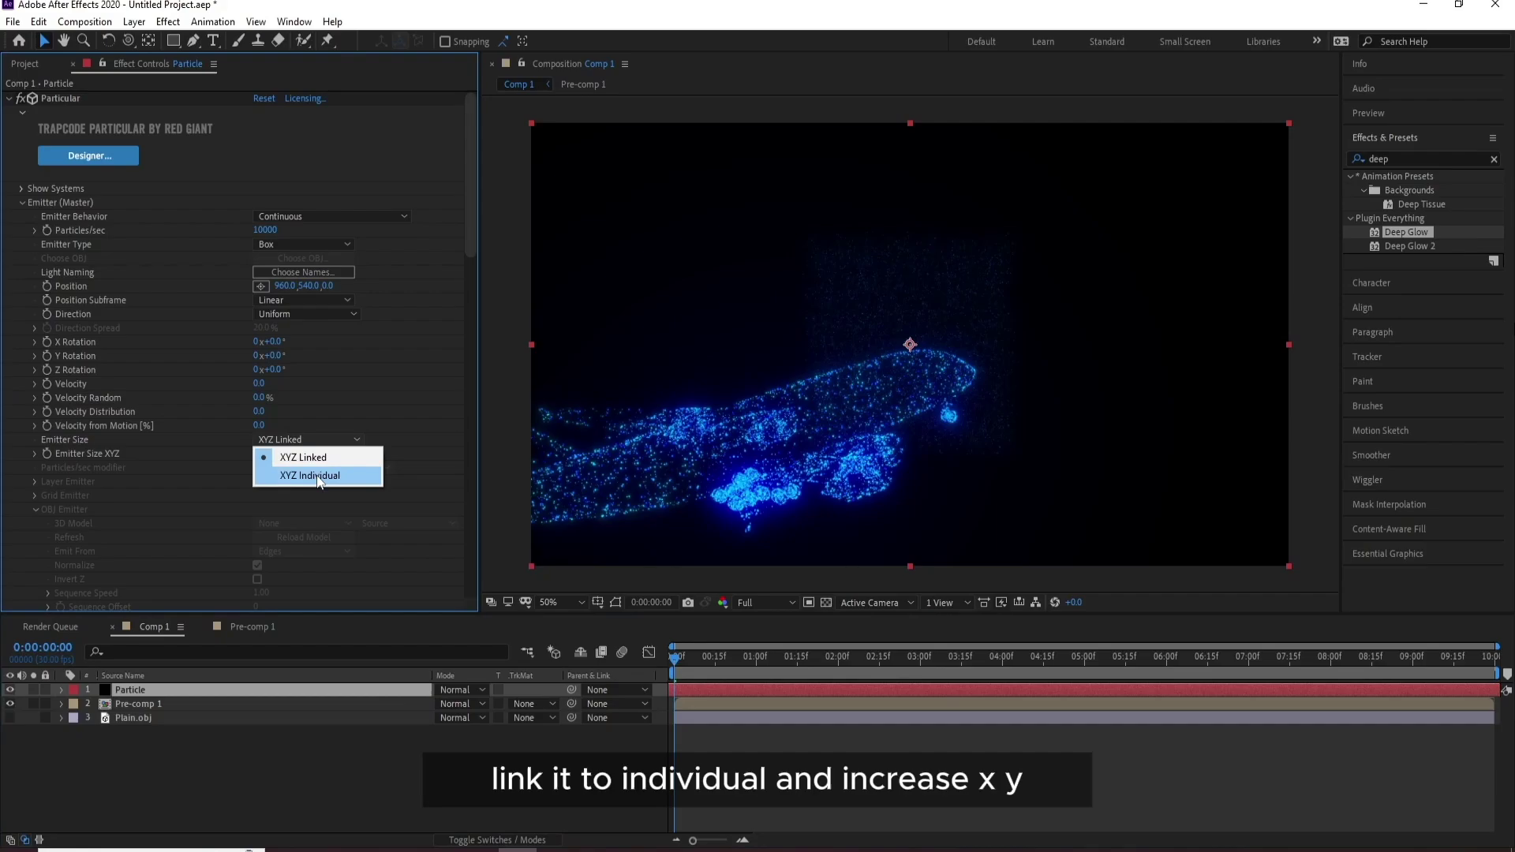
{"action": "left_click", "coordinate": [318, 477]}
{"action": "left_click_drag", "start_coordinate": [260, 453], "coordinate": [1023, 442]}
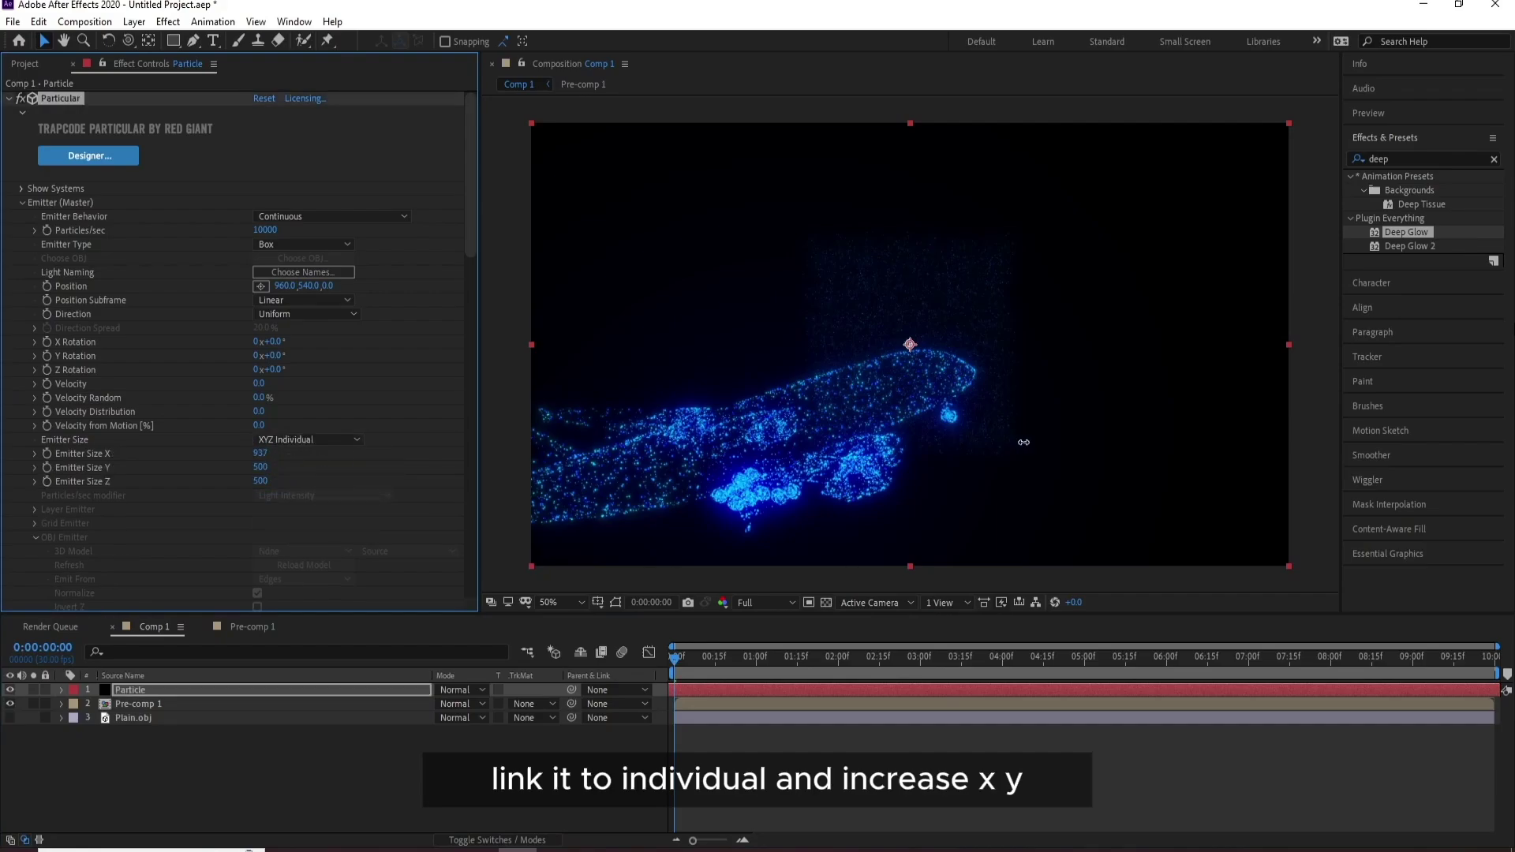
{"action": "left_click_drag", "start_coordinate": [266, 457], "coordinate": [385, 500]}
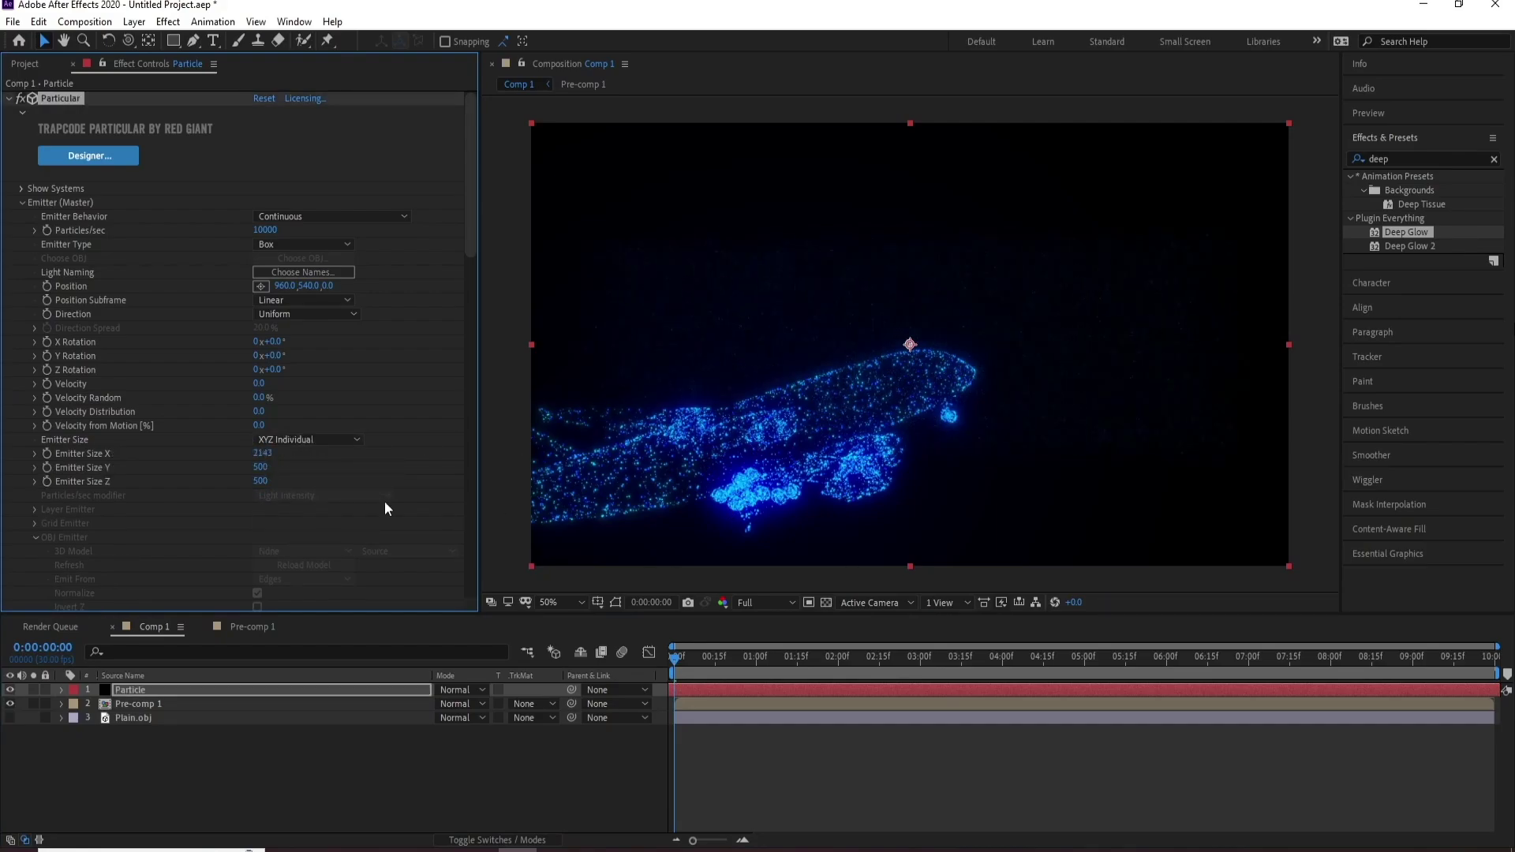
{"action": "left_click_drag", "start_coordinate": [791, 491], "coordinate": [947, 492]}
{"action": "left_click_drag", "start_coordinate": [1038, 493], "coordinate": [1041, 494]}
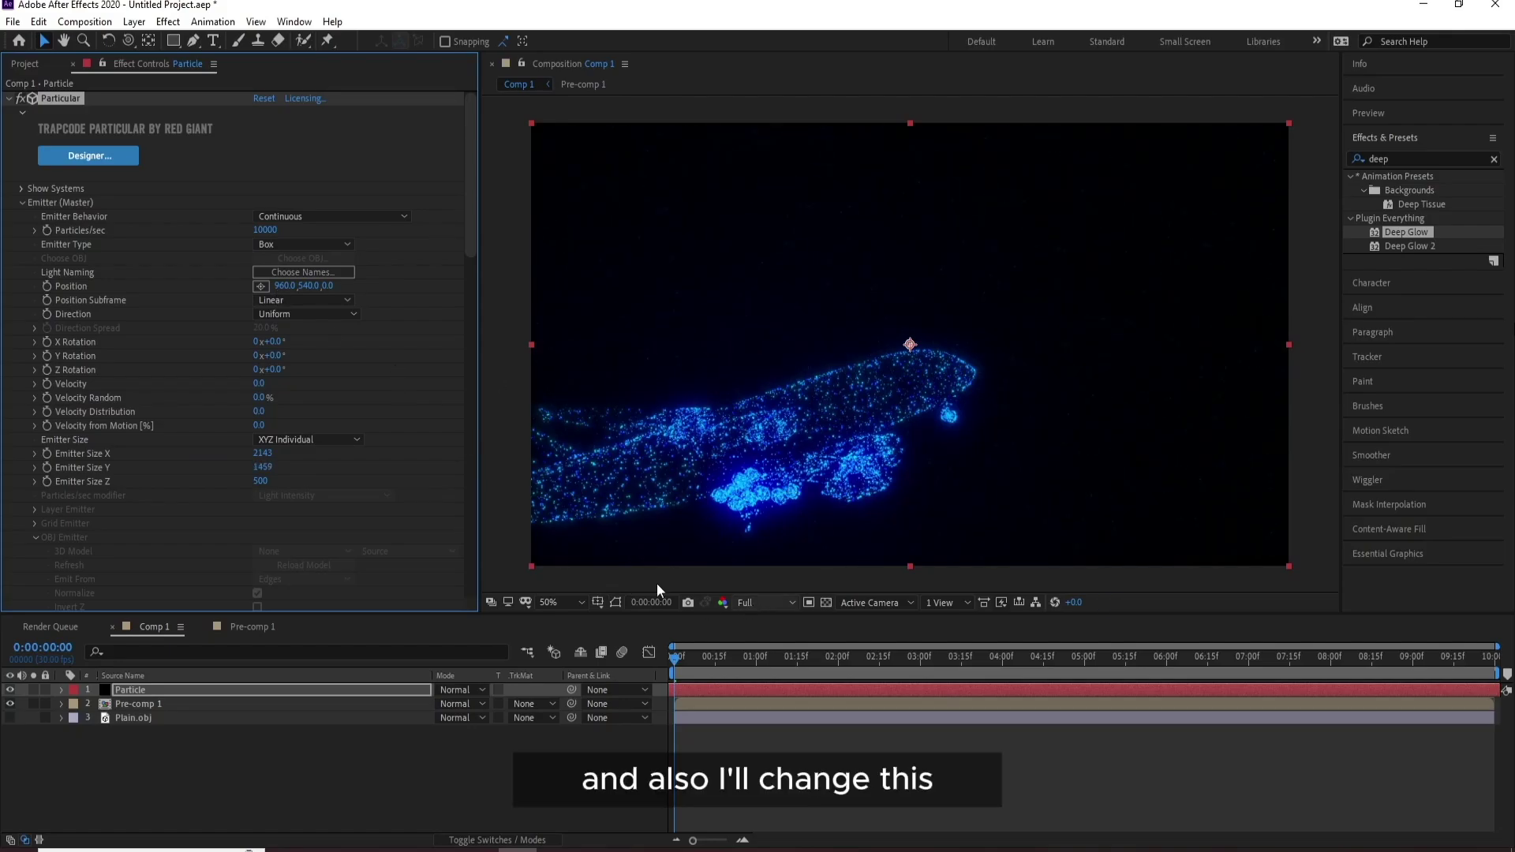
Step: Set the emitter's Particles/sec to 500
{"action": "left_click", "coordinate": [267, 230]}
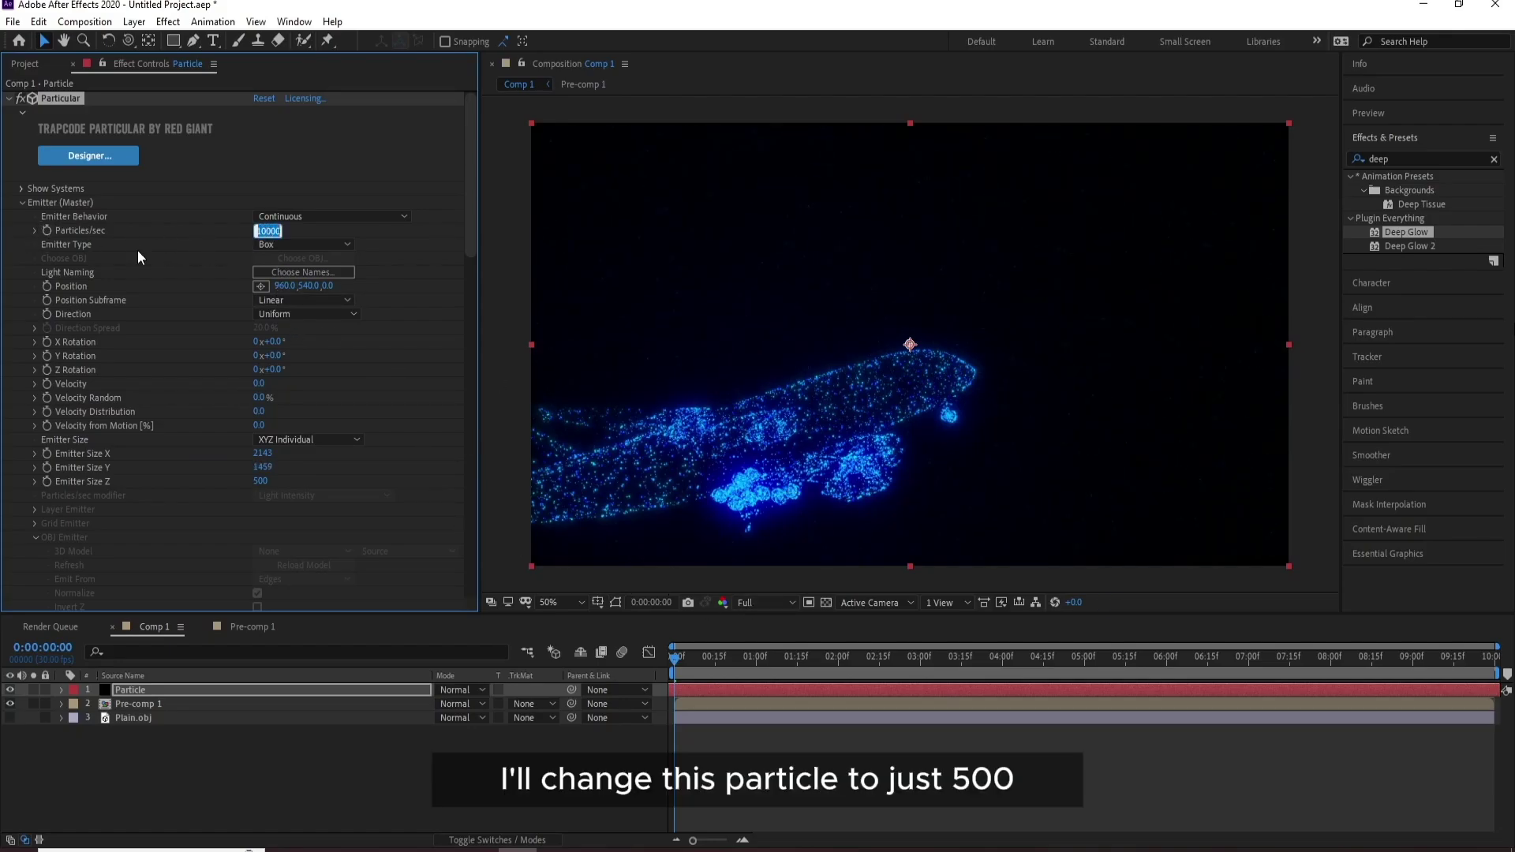
{"action": "type", "text": "500"}
{"action": "key", "text": "Return"}
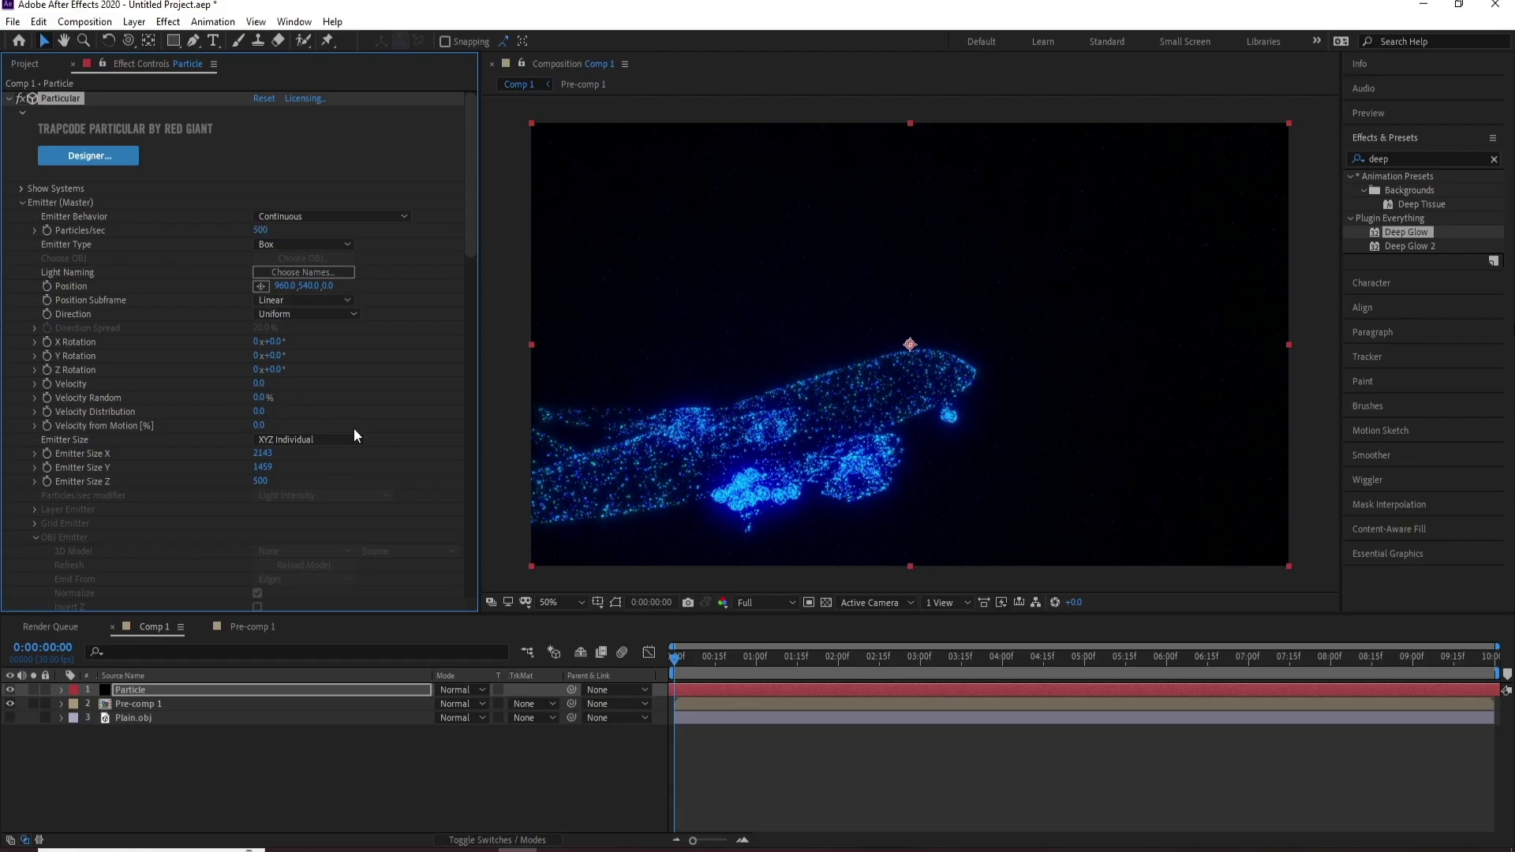
Step: Set Particle (Master) Size to 2.0 on the box-emitter Particle layer
{"action": "left_click", "coordinate": [21, 202]}
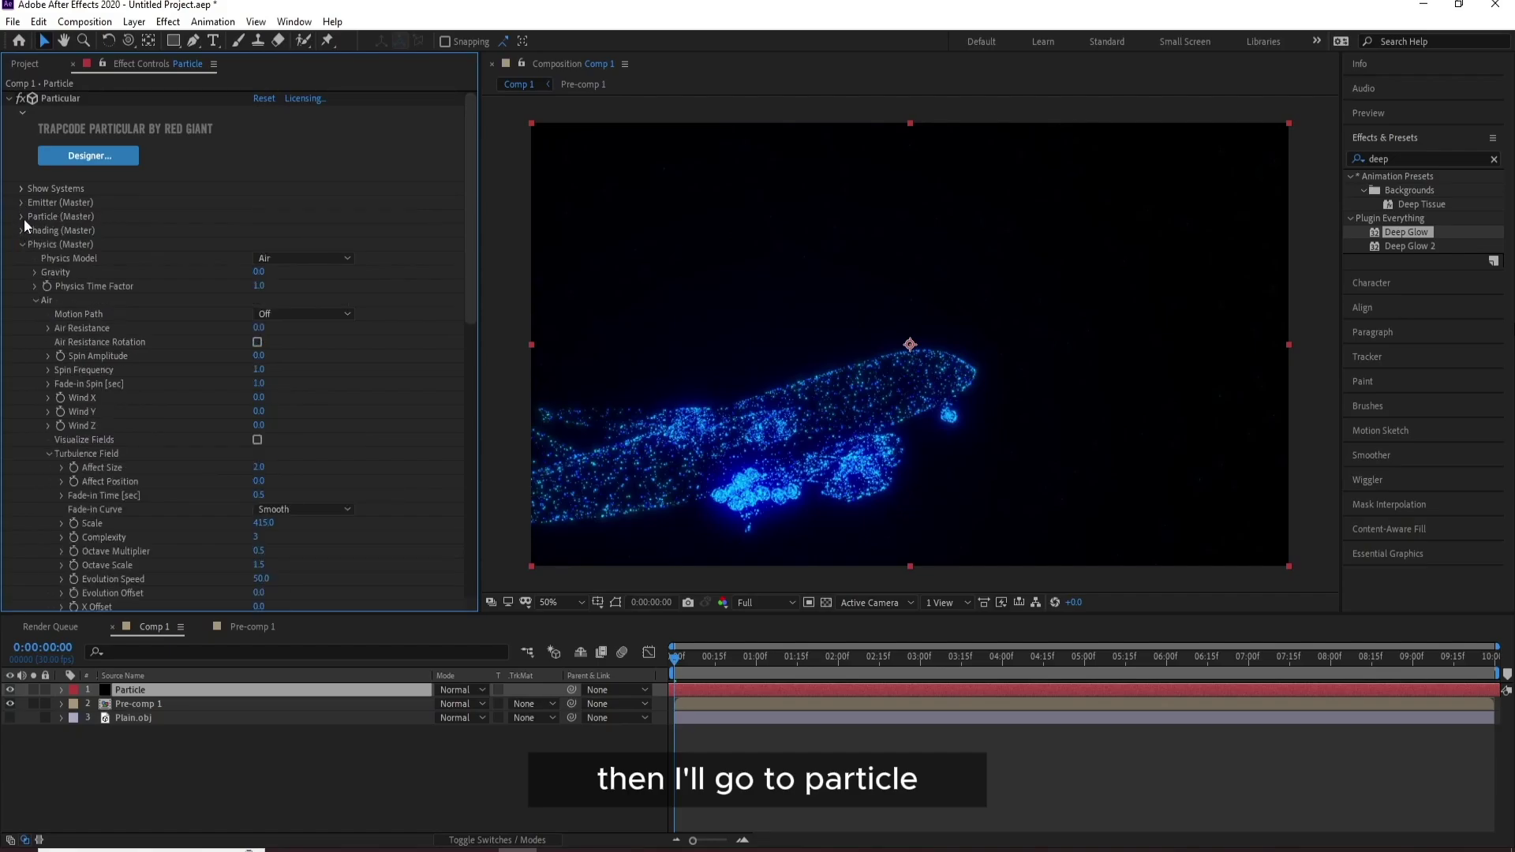
{"action": "left_click", "coordinate": [22, 217]}
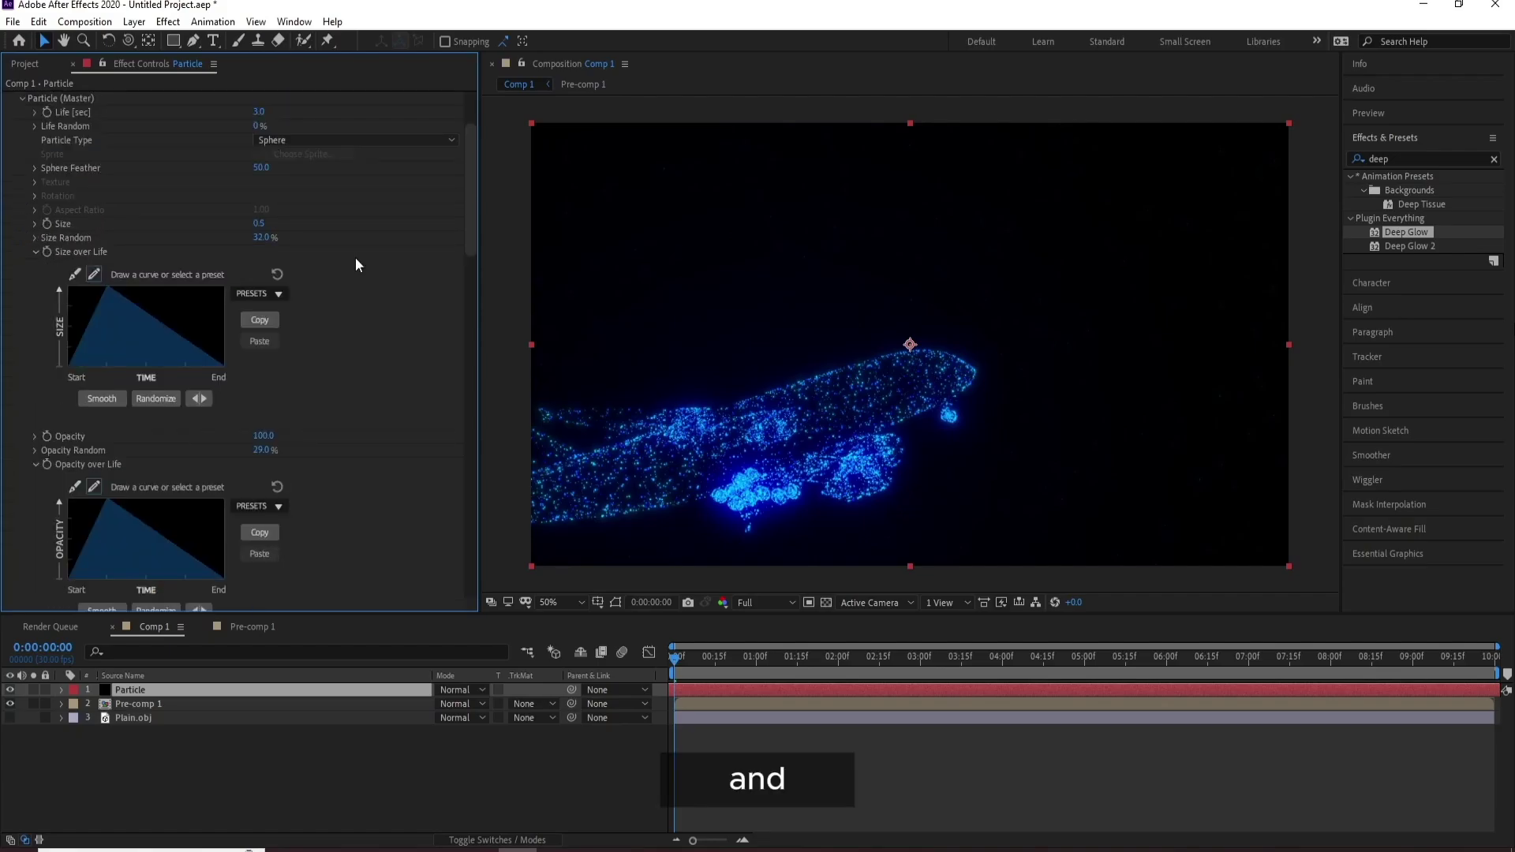
{"action": "left_click_drag", "start_coordinate": [466, 235], "coordinate": [470, 214]}
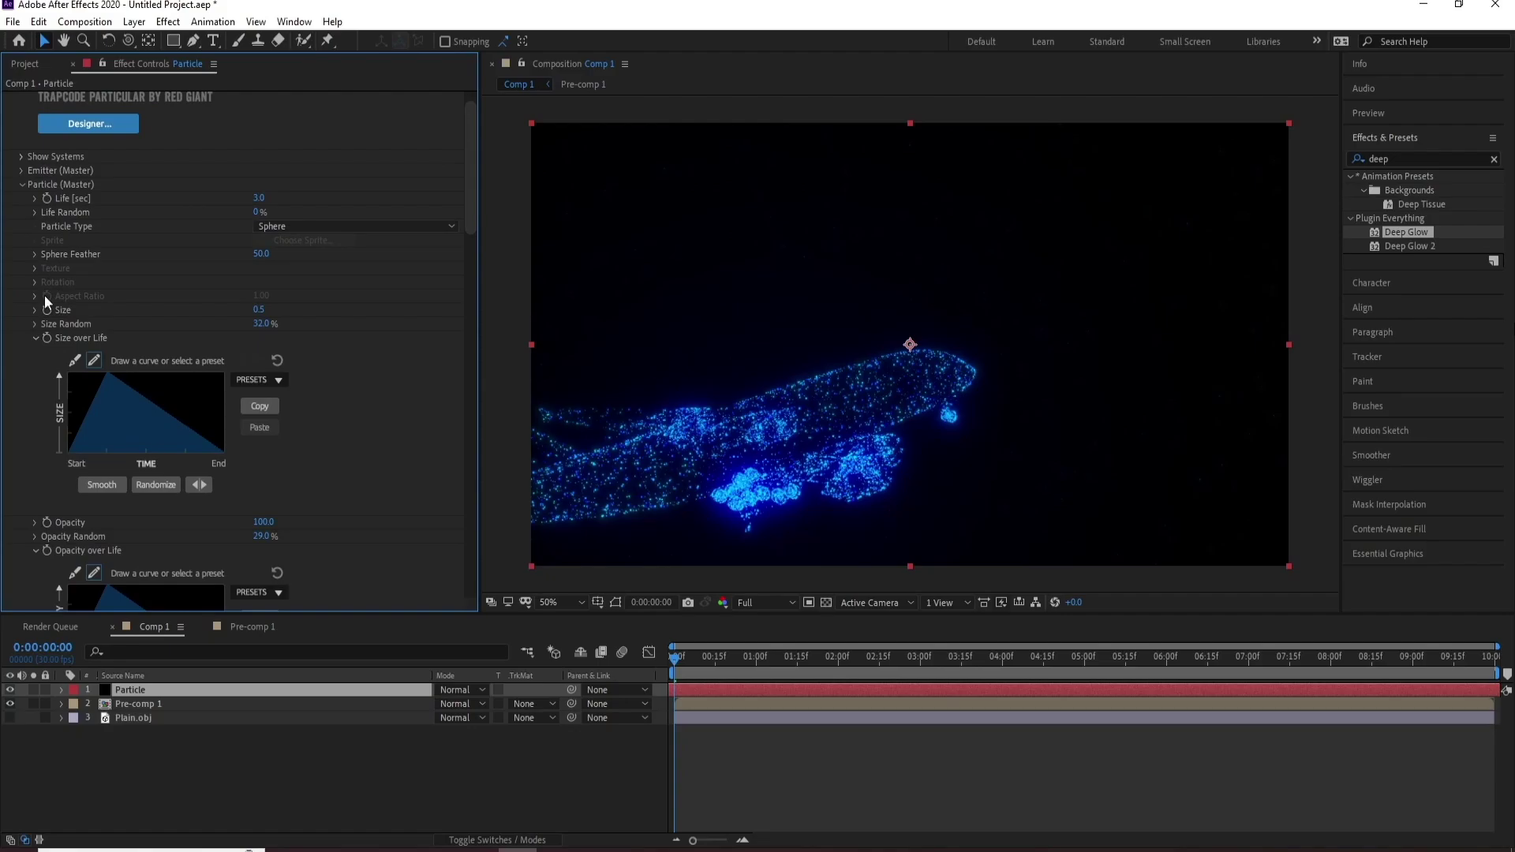
{"action": "left_click", "coordinate": [261, 310]}
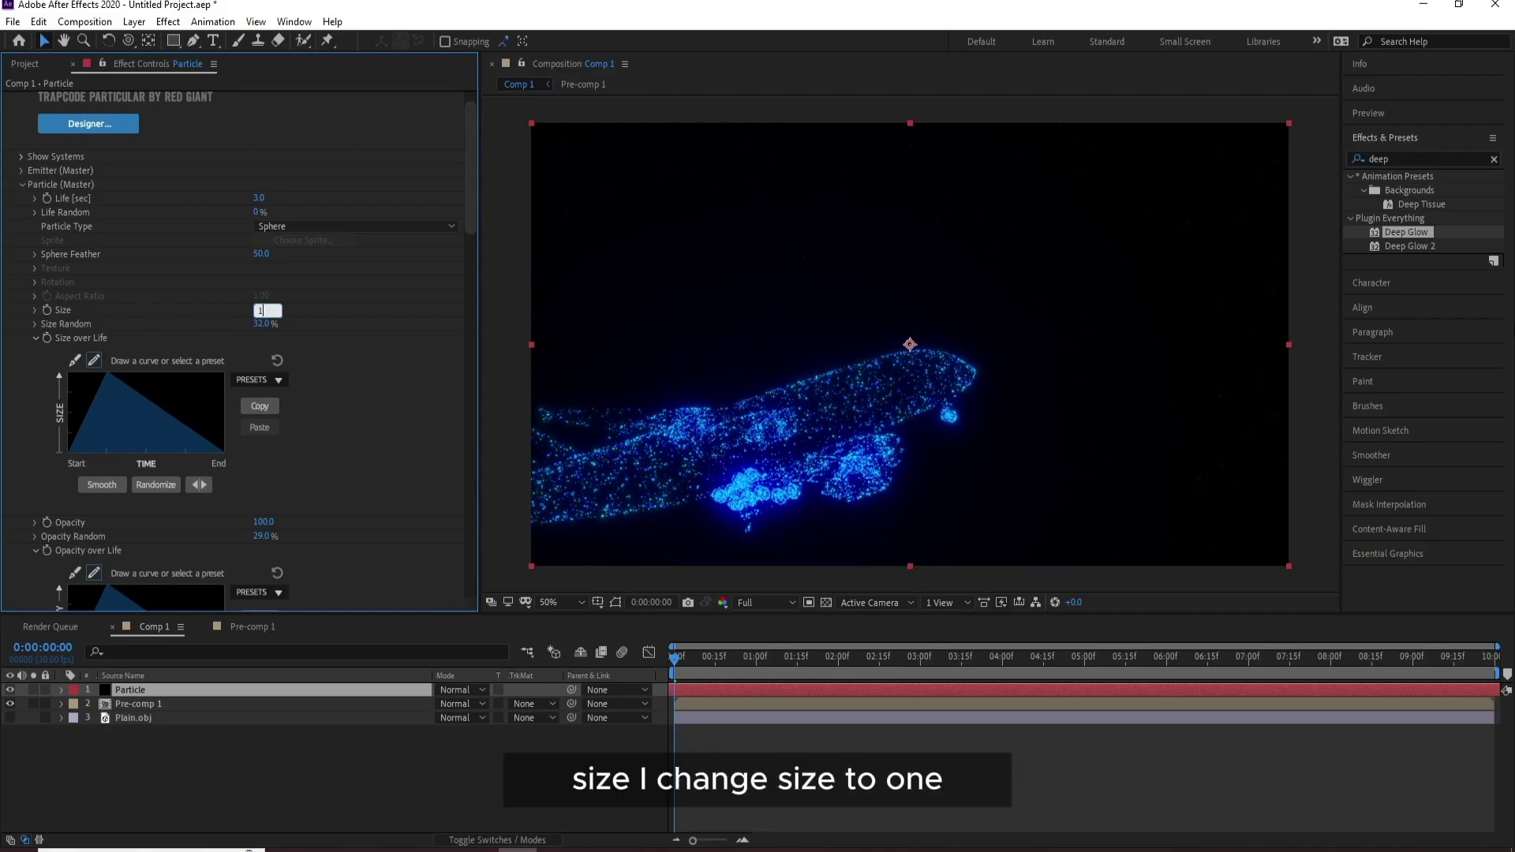
{"action": "key", "text": "Return"}
{"action": "key", "text": "Return"}
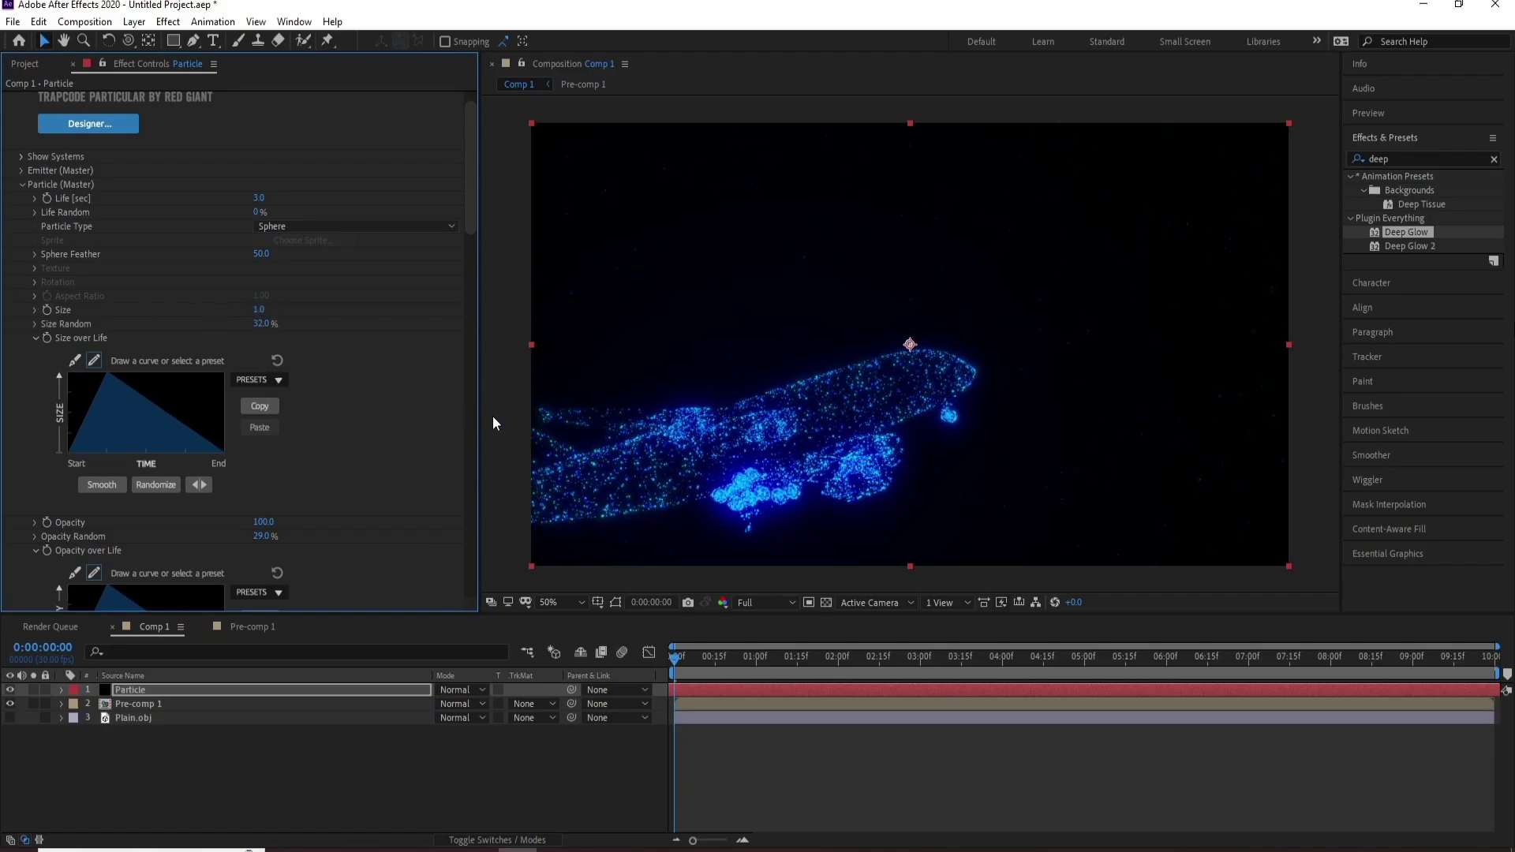
{"action": "left_click", "coordinate": [264, 311]}
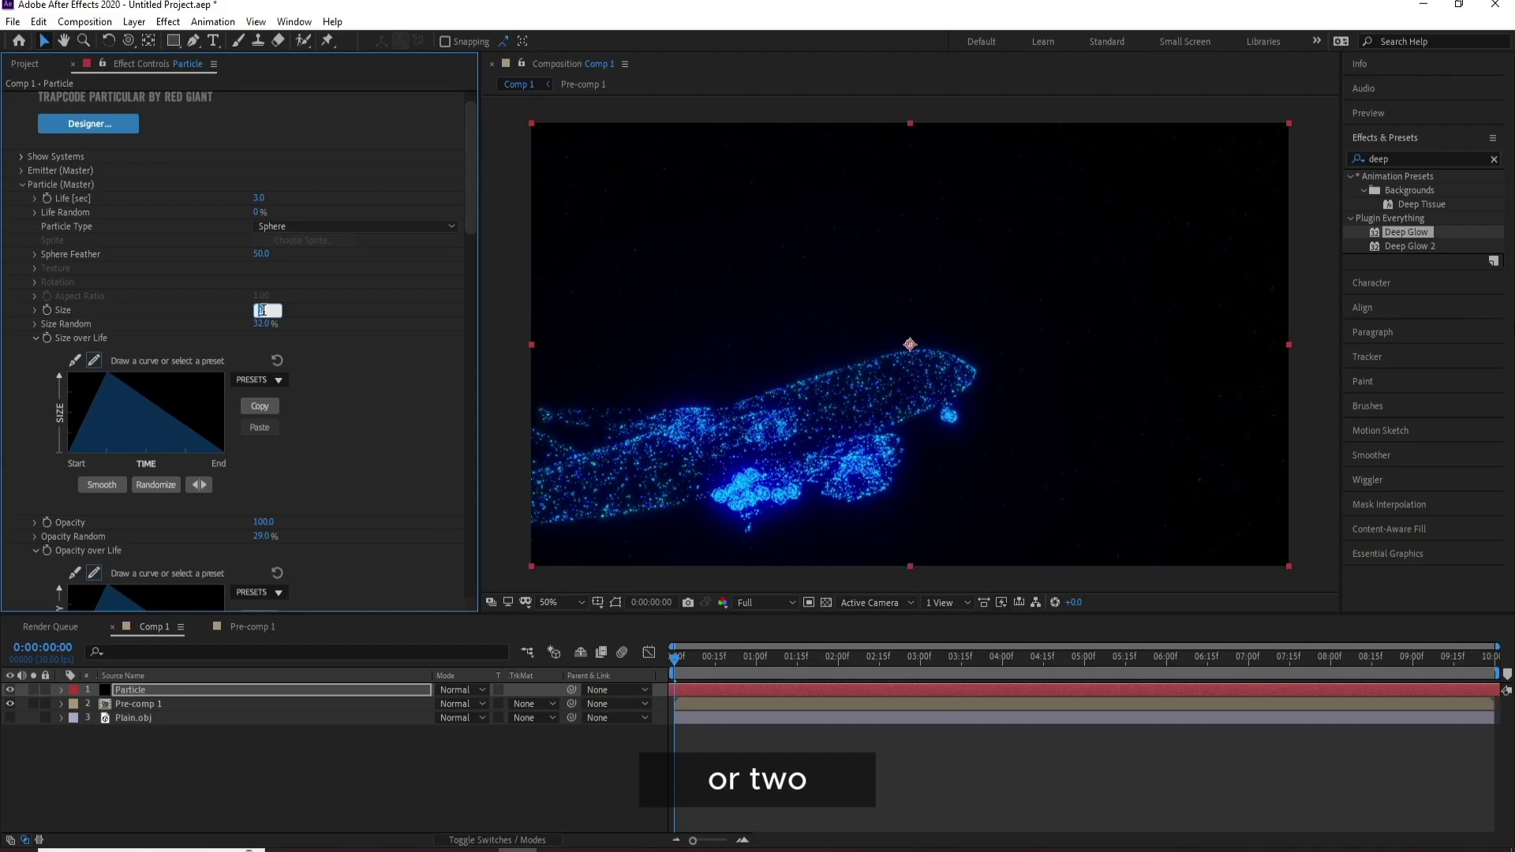
{"action": "type", "text": "2"}
{"action": "key", "text": "Return"}
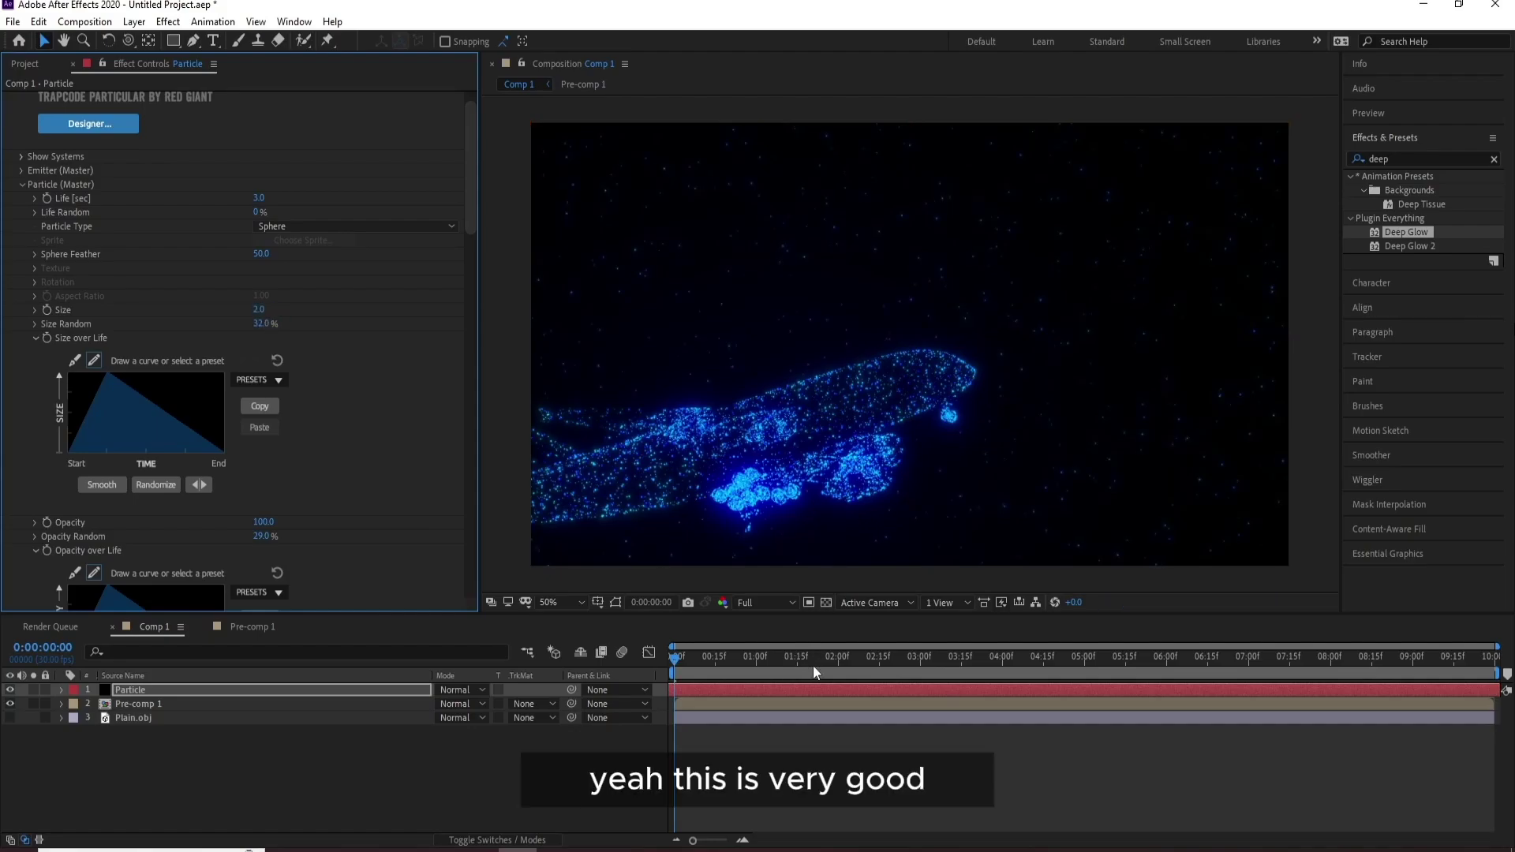
Step: Preview the result, then collapse the Particle, Physics, Glow and Deep Glow groups
{"action": "key", "text": "space"}
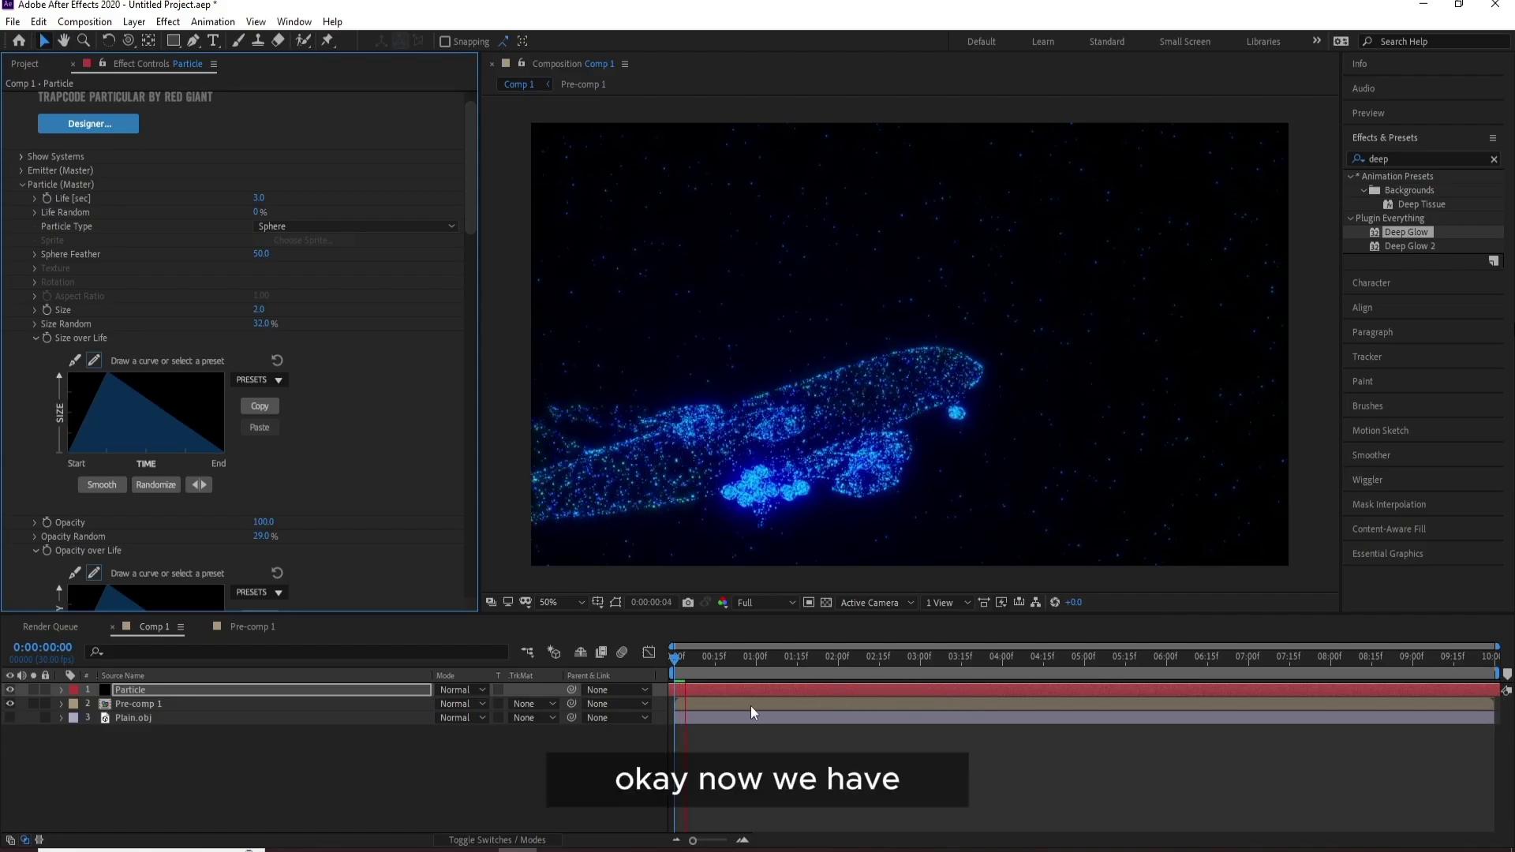
{"action": "key", "text": "space"}
{"action": "left_click", "coordinate": [21, 184]}
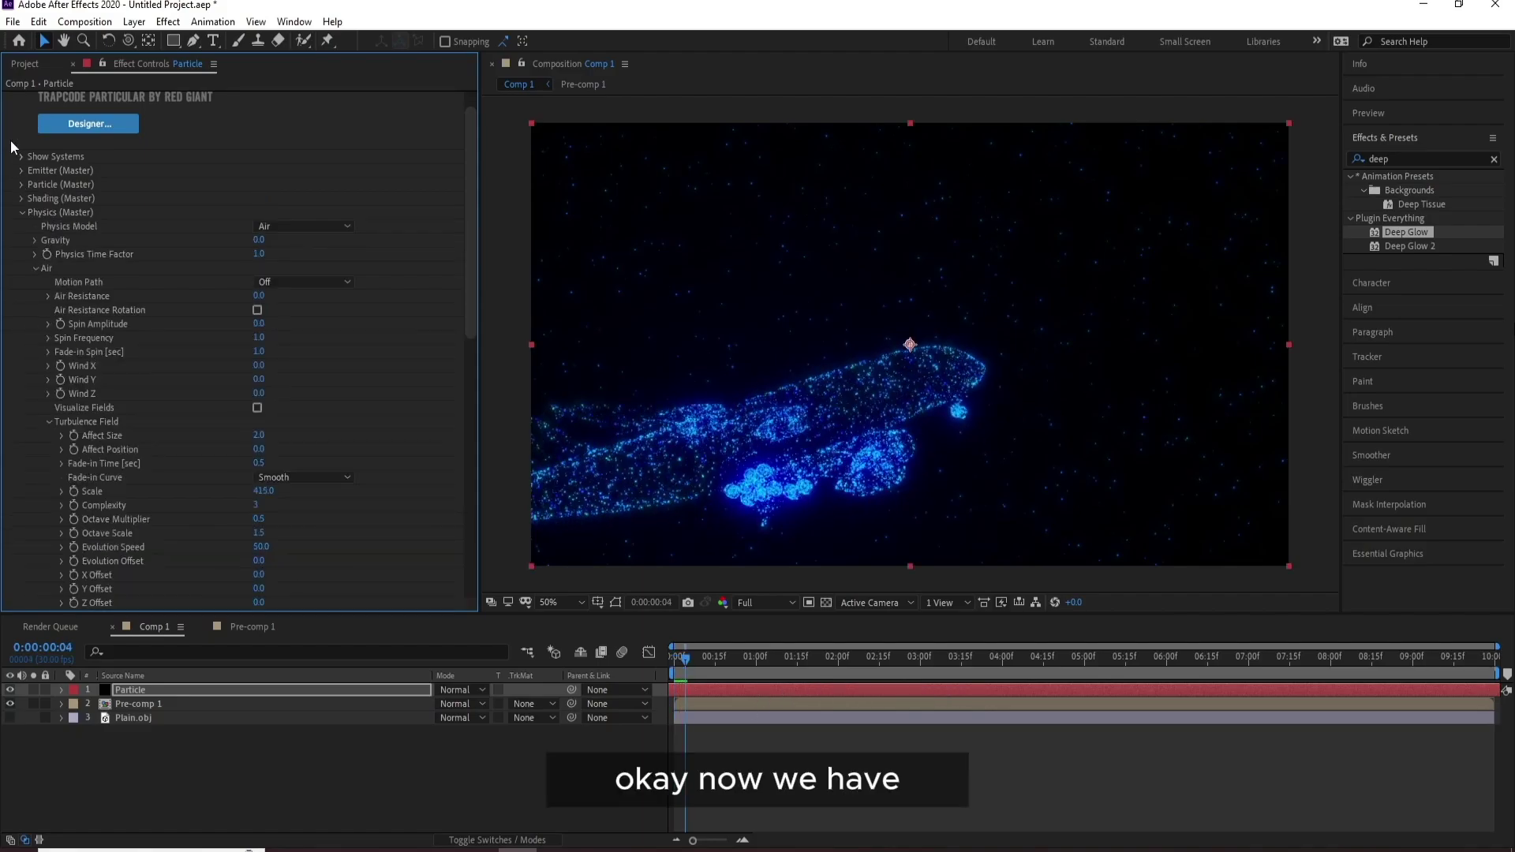
{"action": "left_click", "coordinate": [19, 213]}
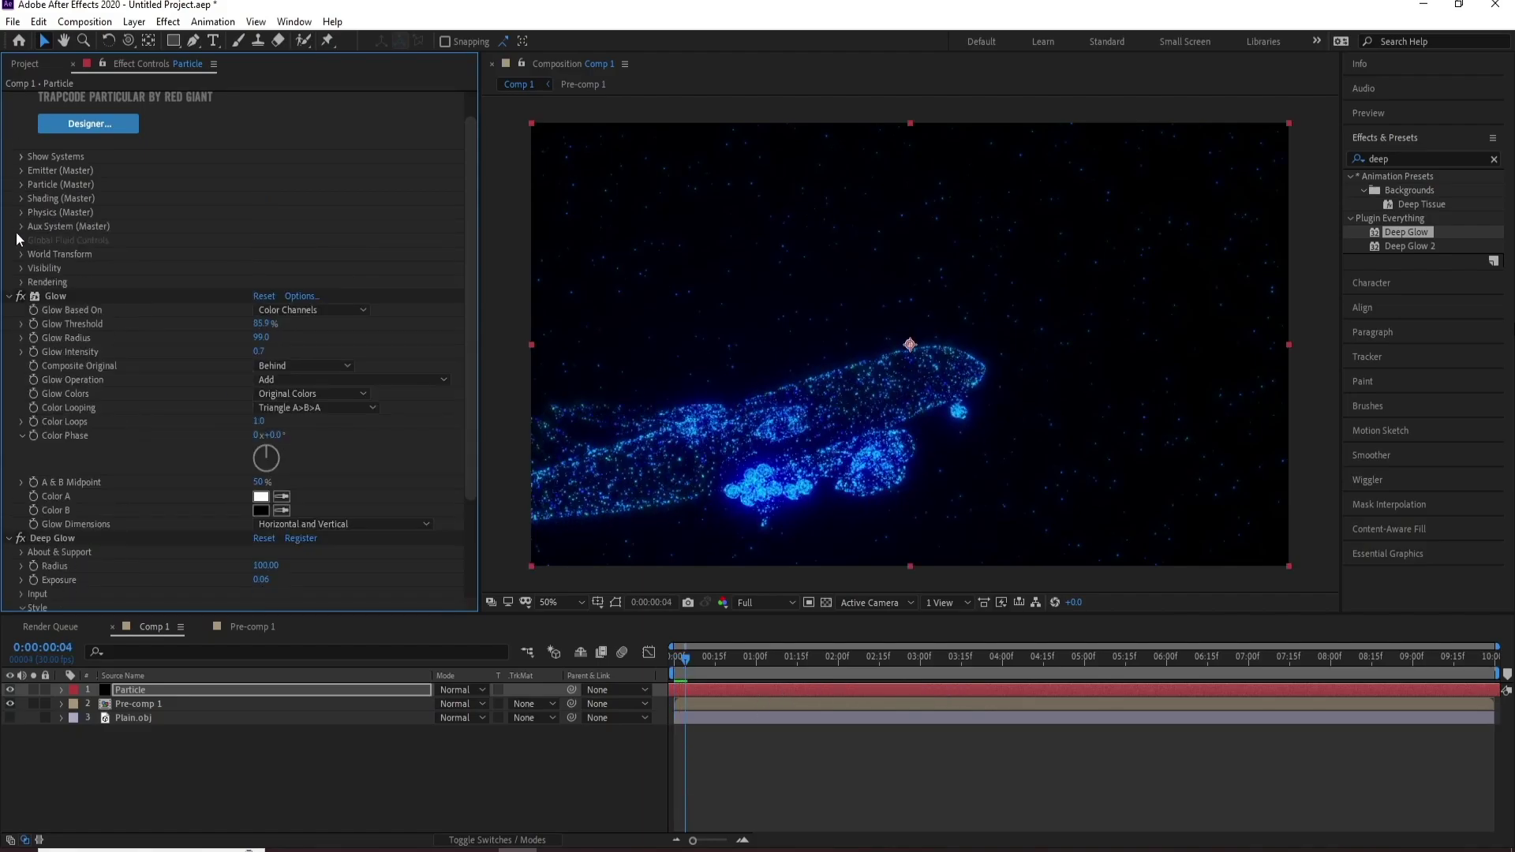
{"action": "left_click", "coordinate": [10, 296]}
{"action": "left_click", "coordinate": [8, 343]}
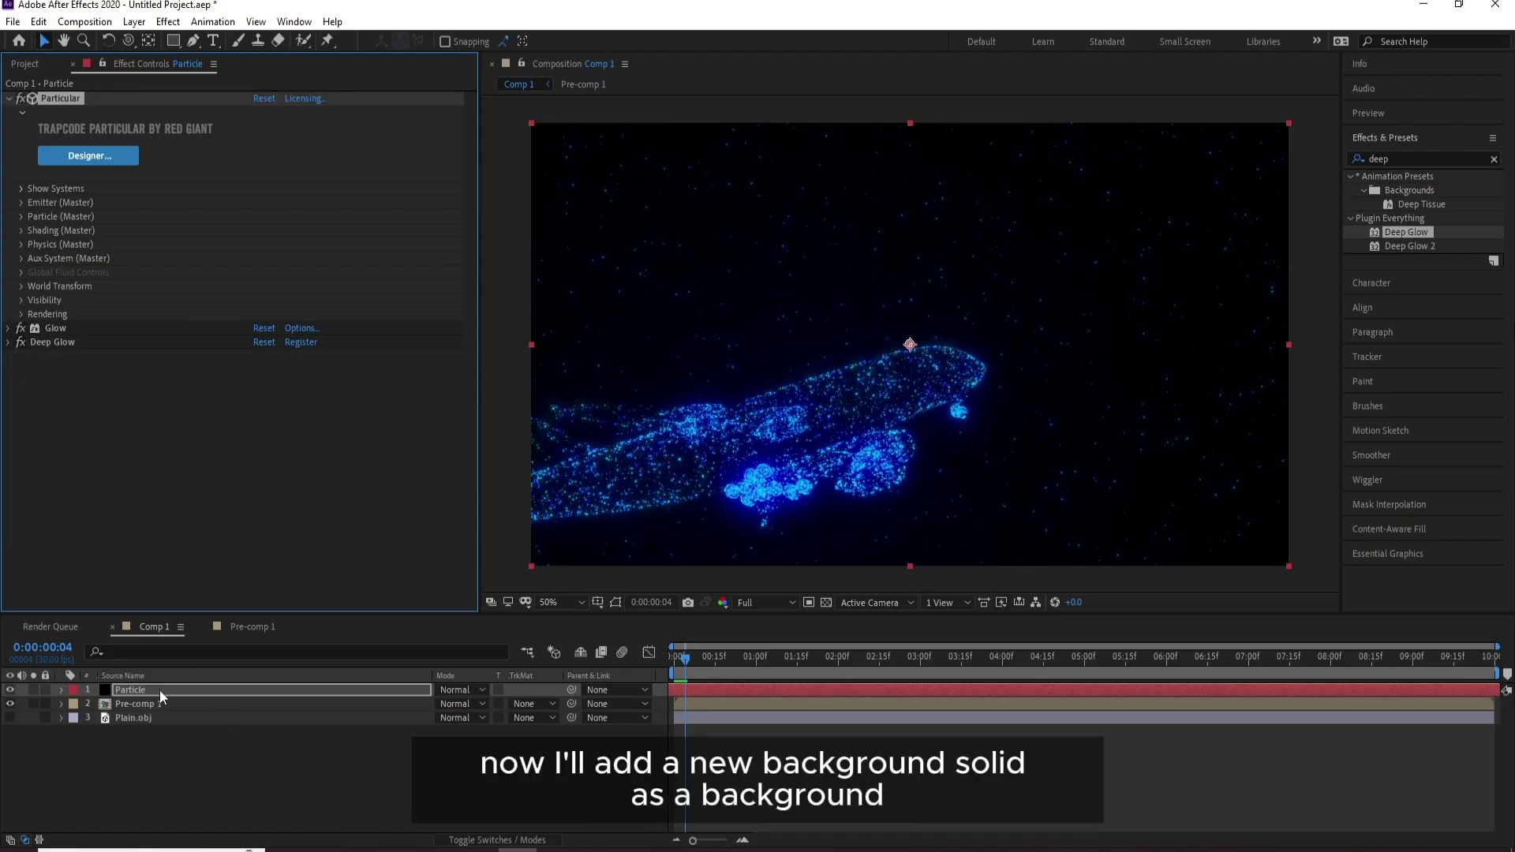
Step: Create a solid named BG at the bottom of the layer stack and look for Gradient Ramp
{"action": "left_click", "coordinate": [134, 21]}
{"action": "mouse_move", "coordinate": [142, 46]}
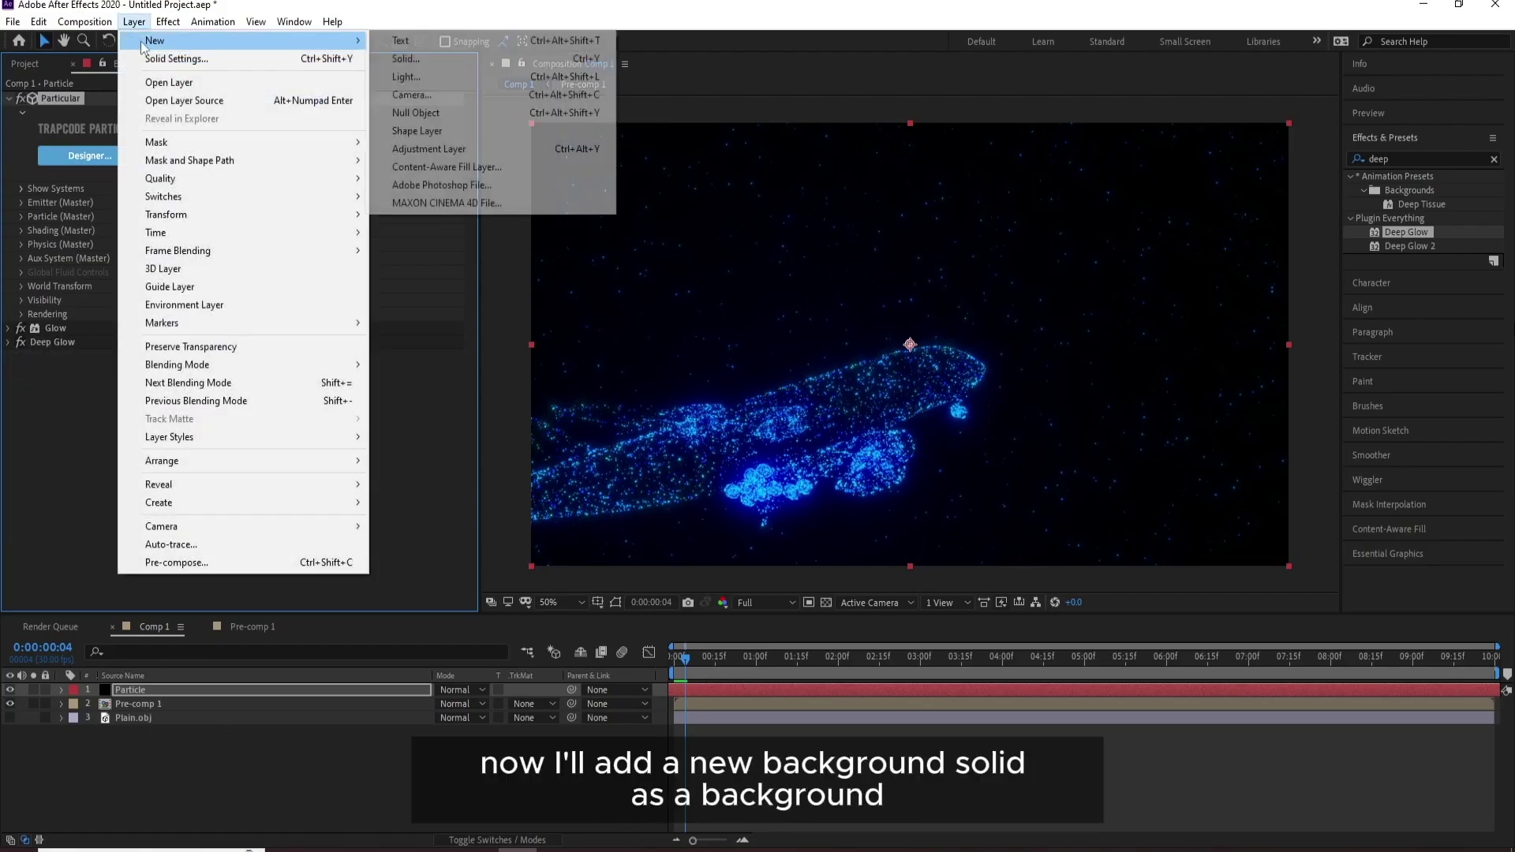
{"action": "left_click", "coordinate": [406, 58]}
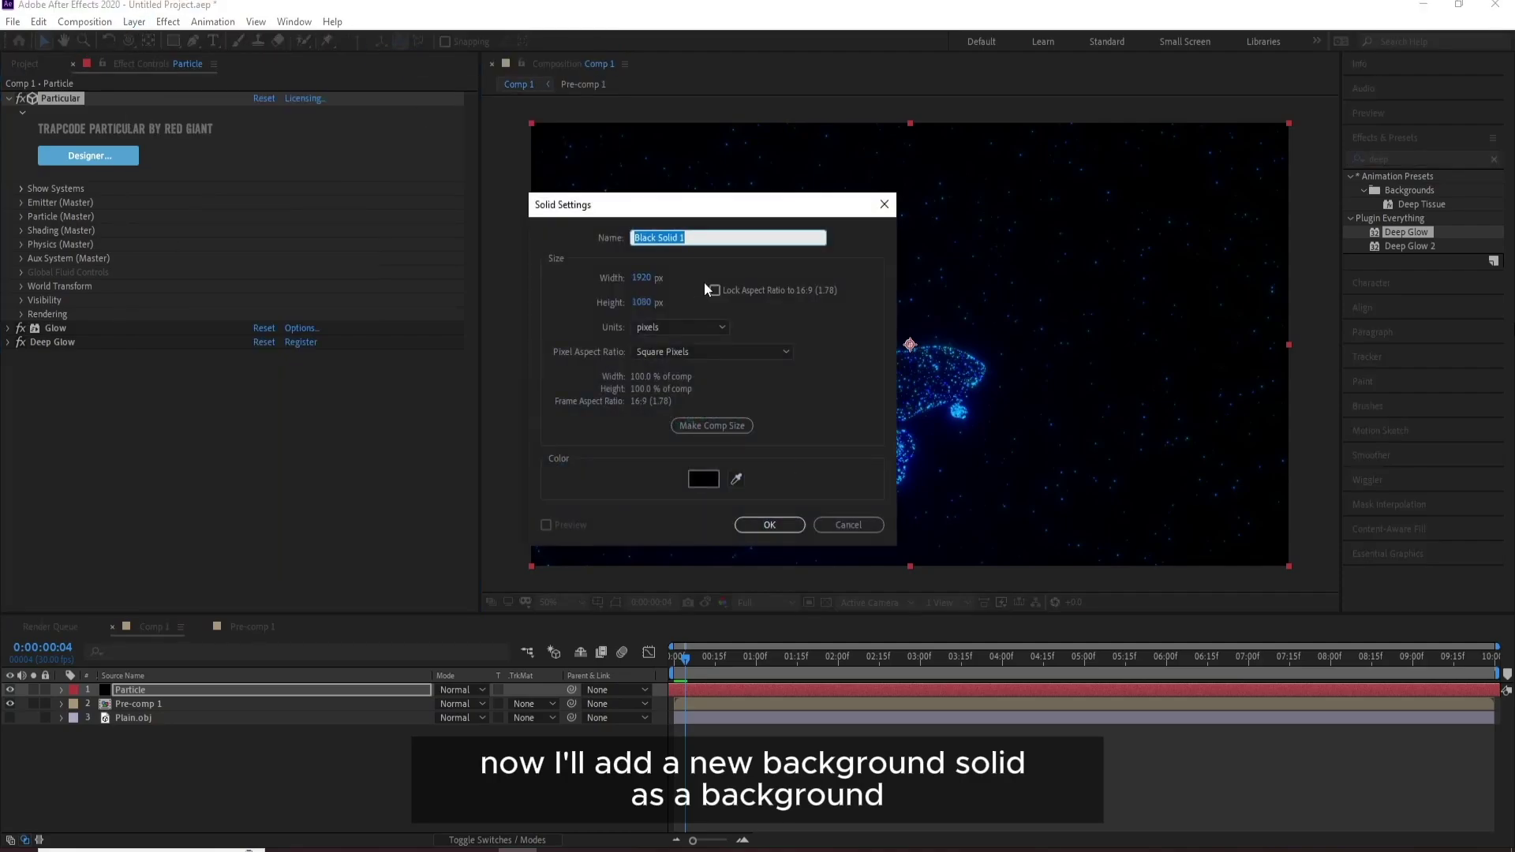
{"action": "type", "text": "BG"}
{"action": "key", "text": "Return"}
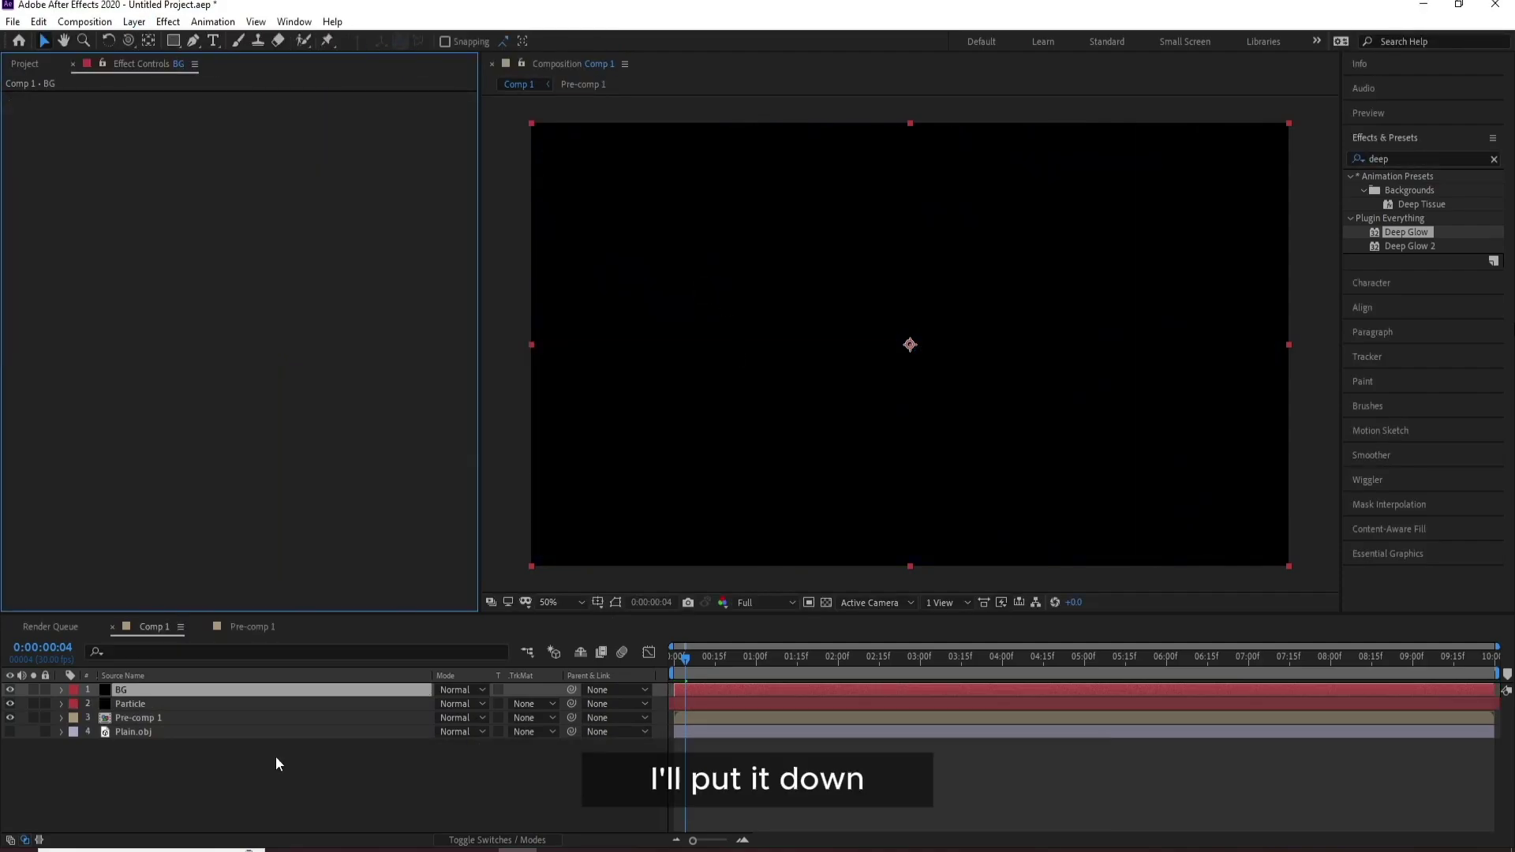
{"action": "left_click_drag", "start_coordinate": [142, 689], "coordinate": [168, 753]}
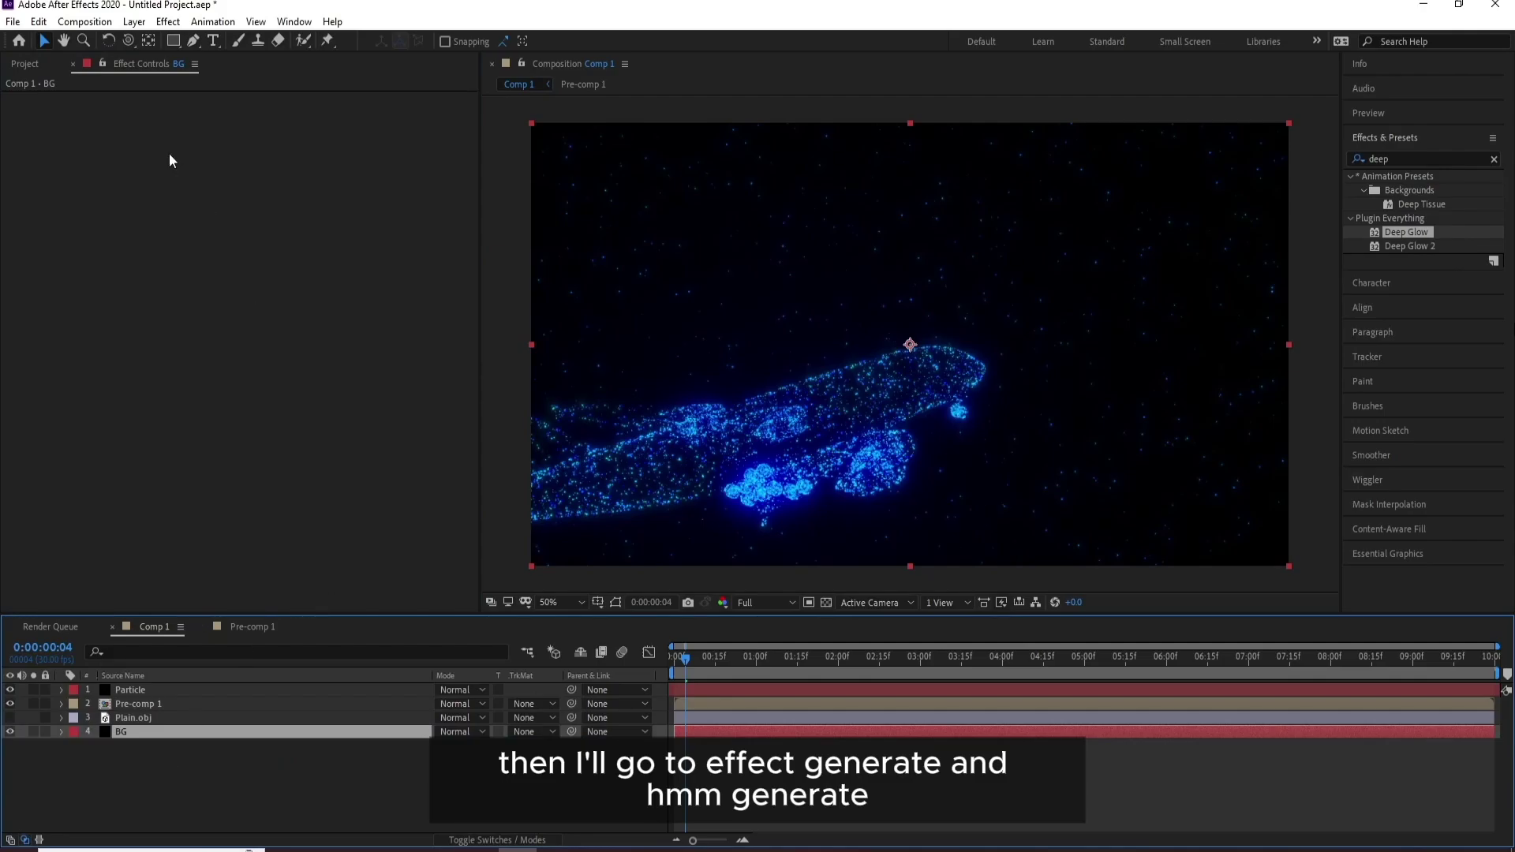
{"action": "left_click", "coordinate": [168, 21]}
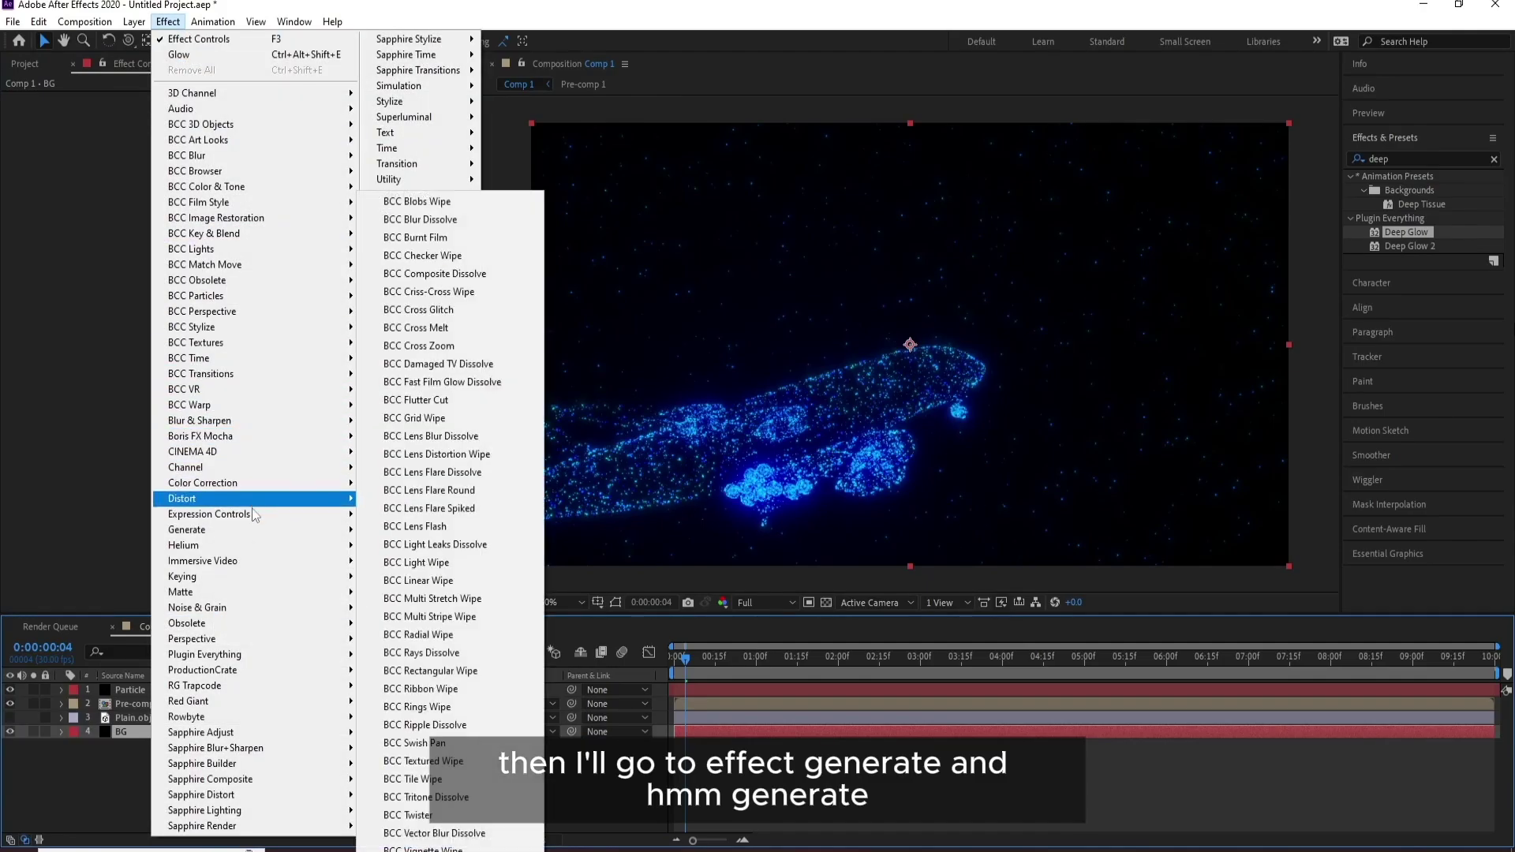
{"action": "mouse_move", "coordinate": [252, 530]}
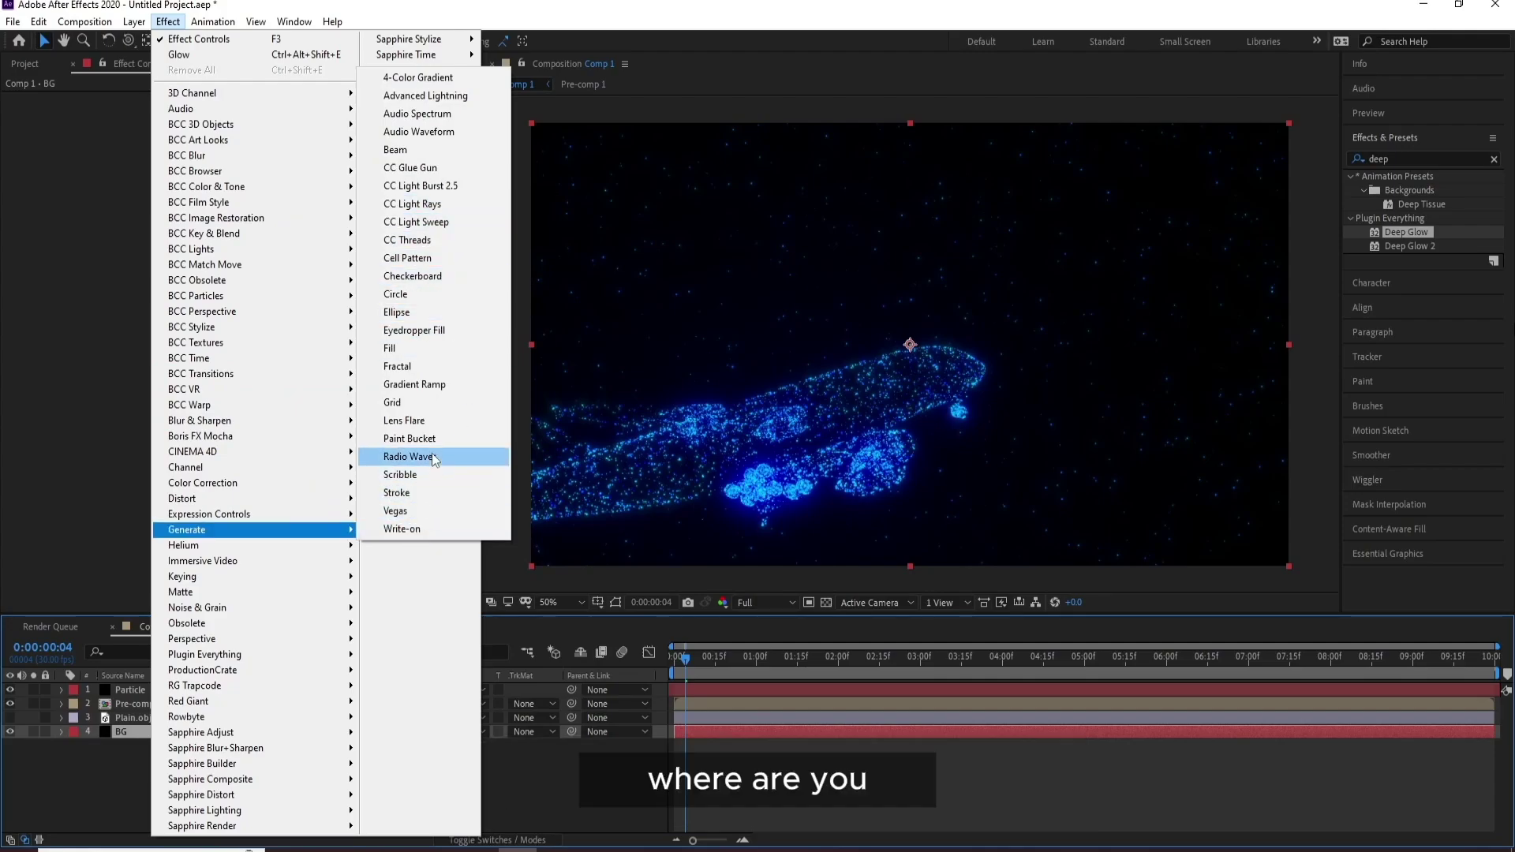
Step: Apply a Radial Gradient Ramp to BG with its start point at the frame centre
{"action": "left_click", "coordinate": [445, 387]}
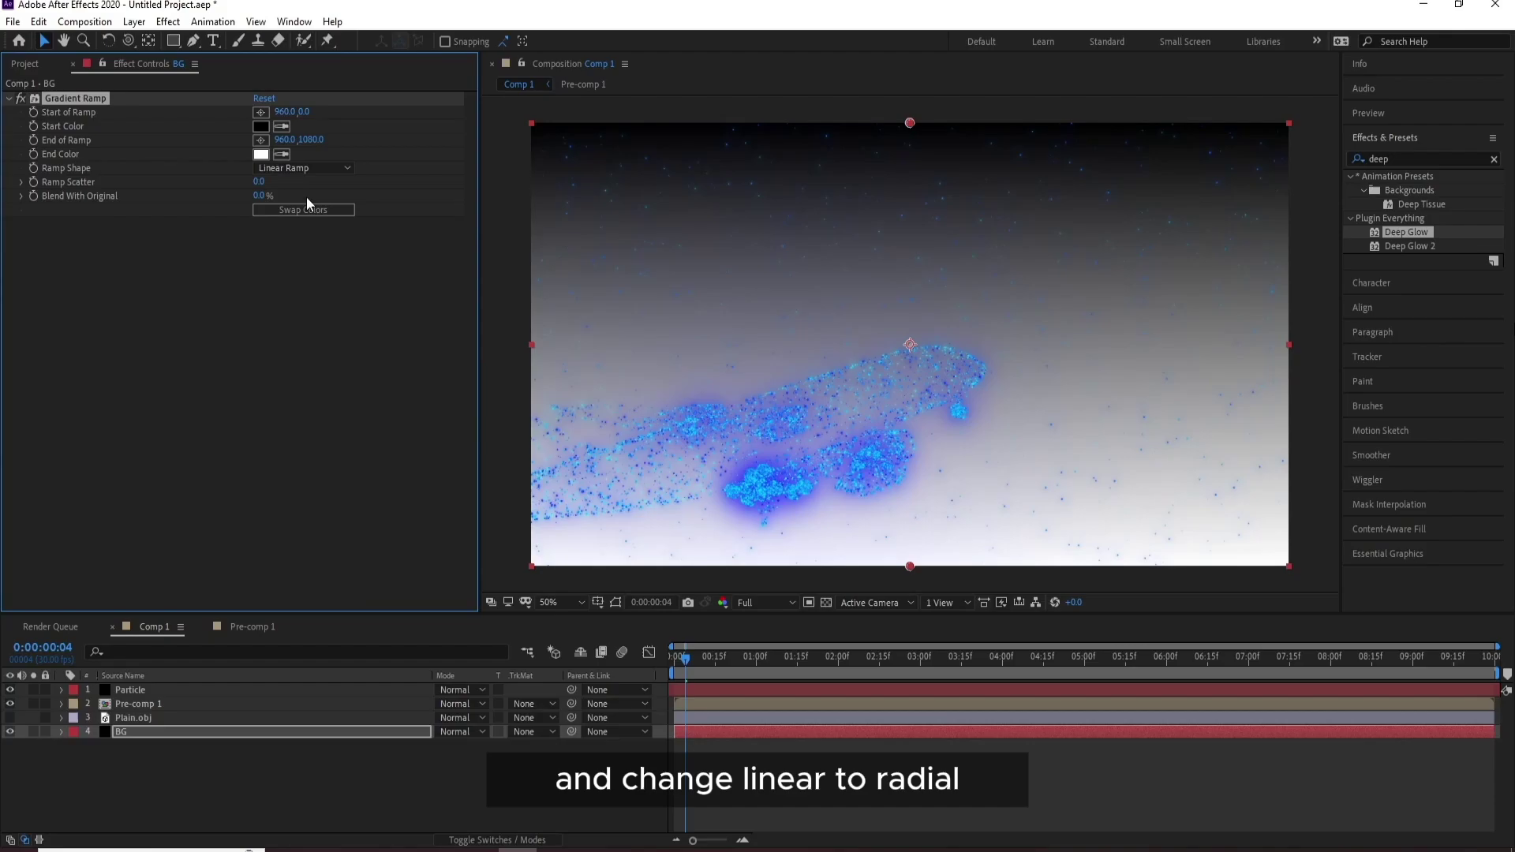
{"action": "left_click", "coordinate": [320, 169]}
{"action": "left_click", "coordinate": [332, 205]}
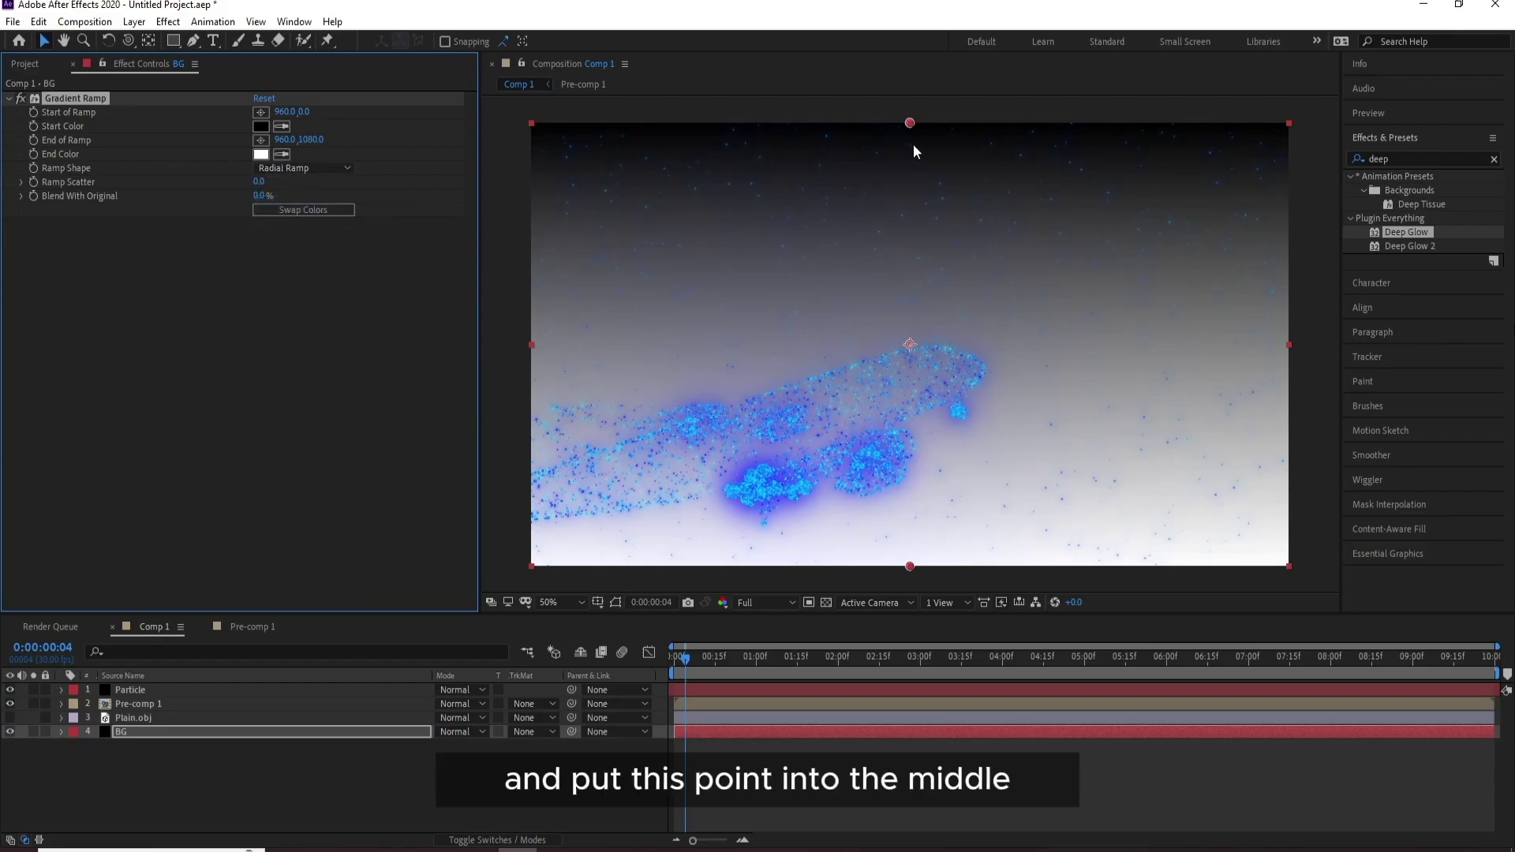
{"action": "left_click_drag", "start_coordinate": [910, 123], "coordinate": [910, 344]}
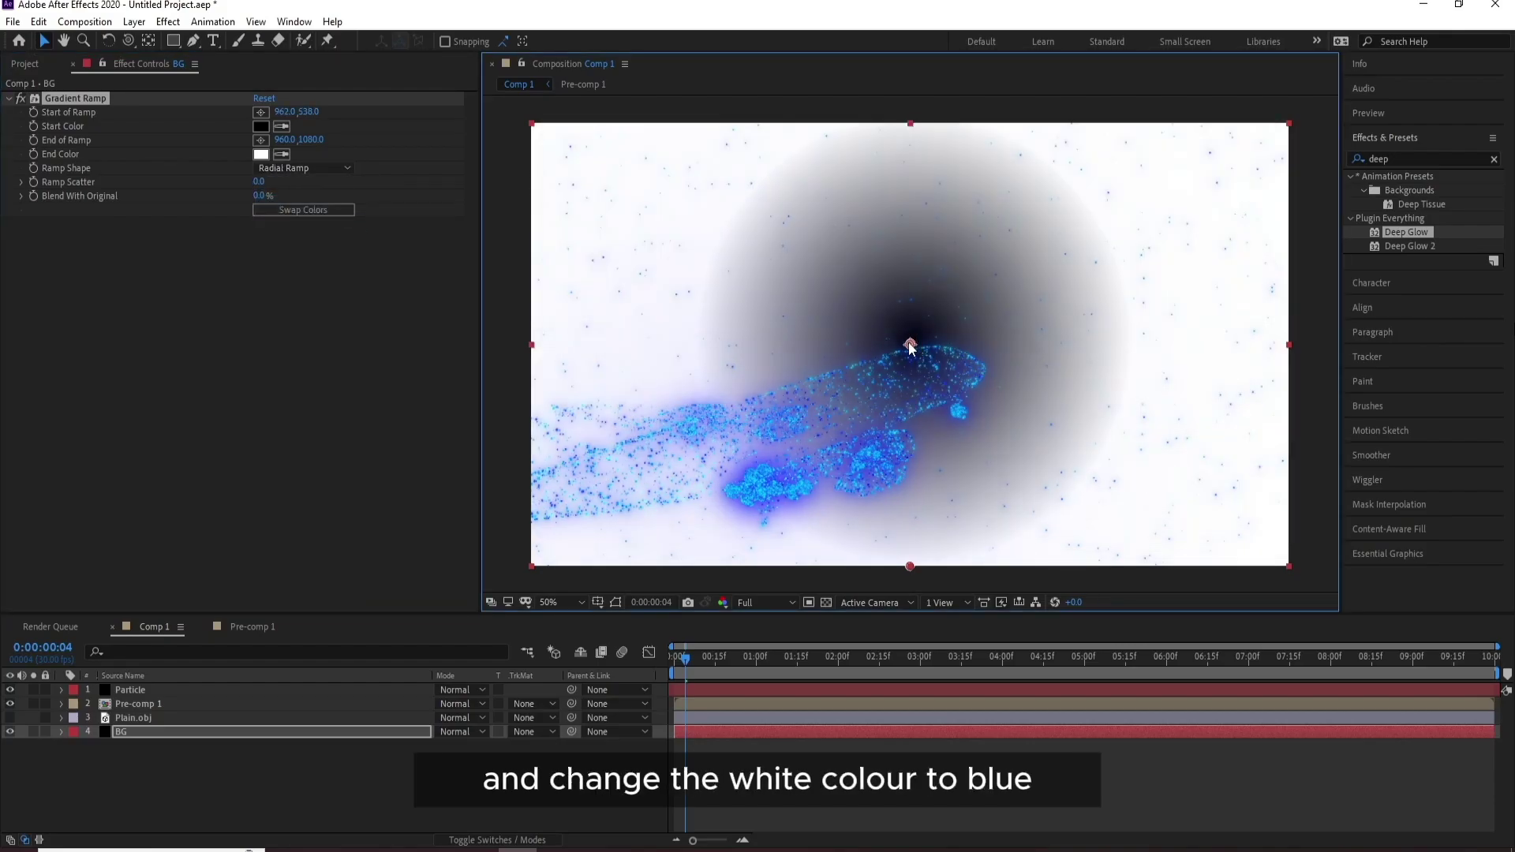
Step: Set the ramp's End Color to a near-black dark blue
{"action": "left_click", "coordinate": [261, 154]}
{"action": "left_click_drag", "start_coordinate": [315, 399], "coordinate": [295, 447]}
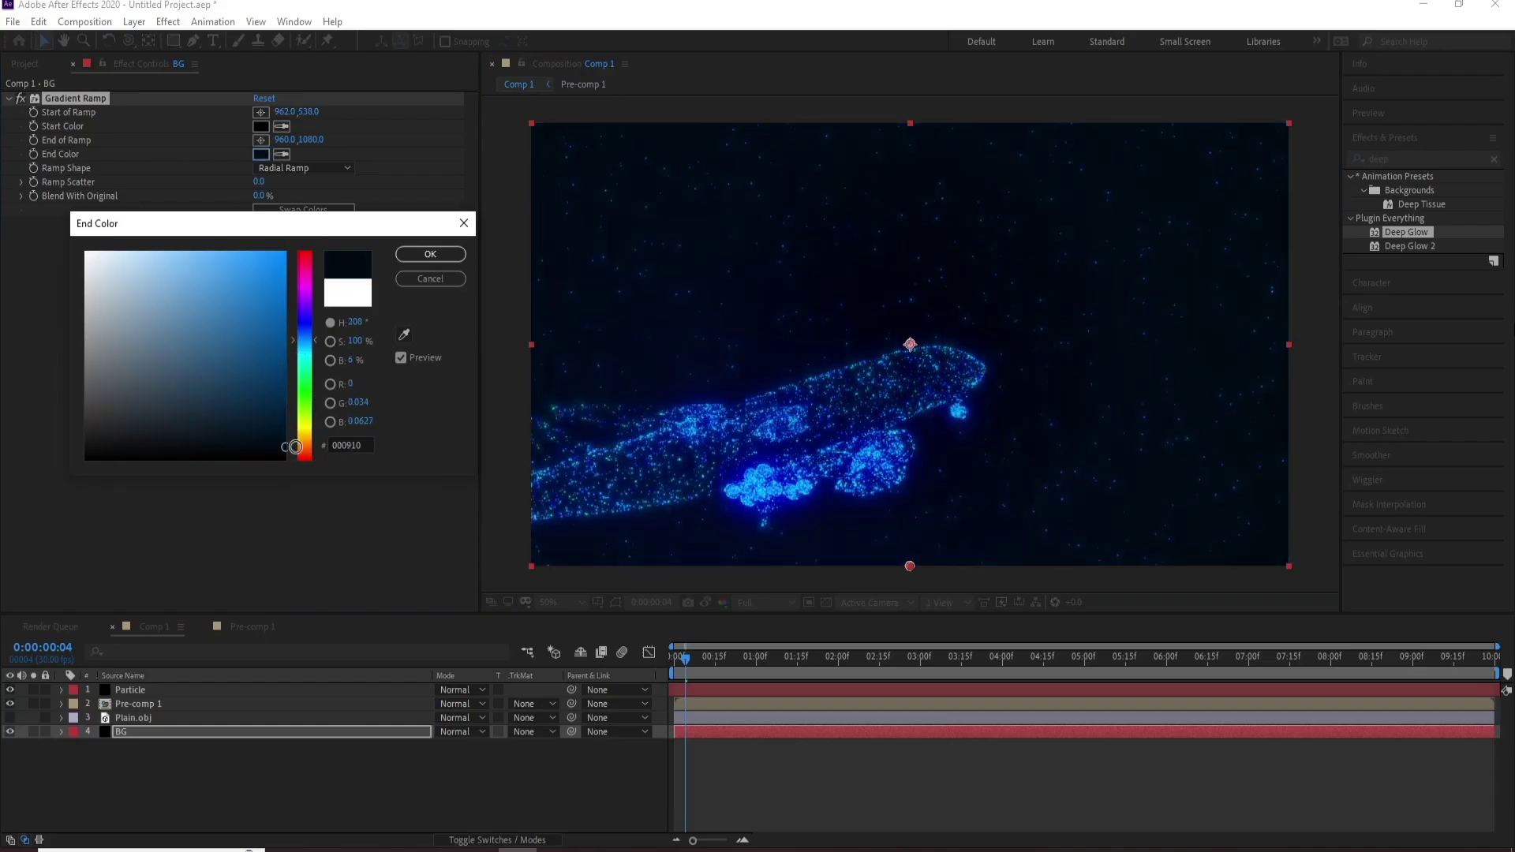
{"action": "left_click_drag", "start_coordinate": [312, 341], "coordinate": [313, 324]}
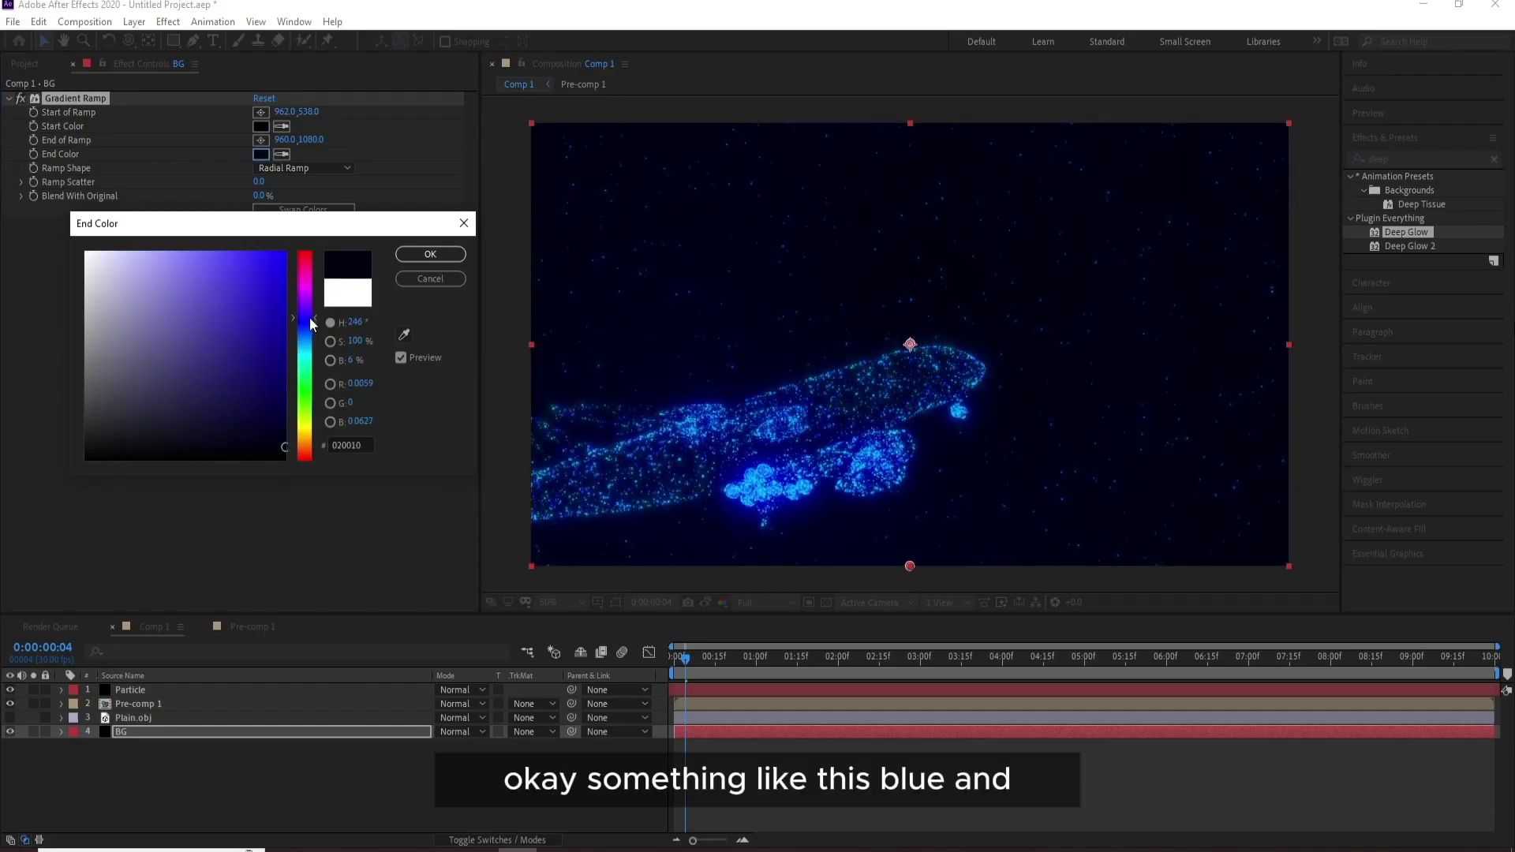
{"action": "left_click_drag", "start_coordinate": [284, 450], "coordinate": [286, 457]}
{"action": "left_click", "coordinate": [428, 254]}
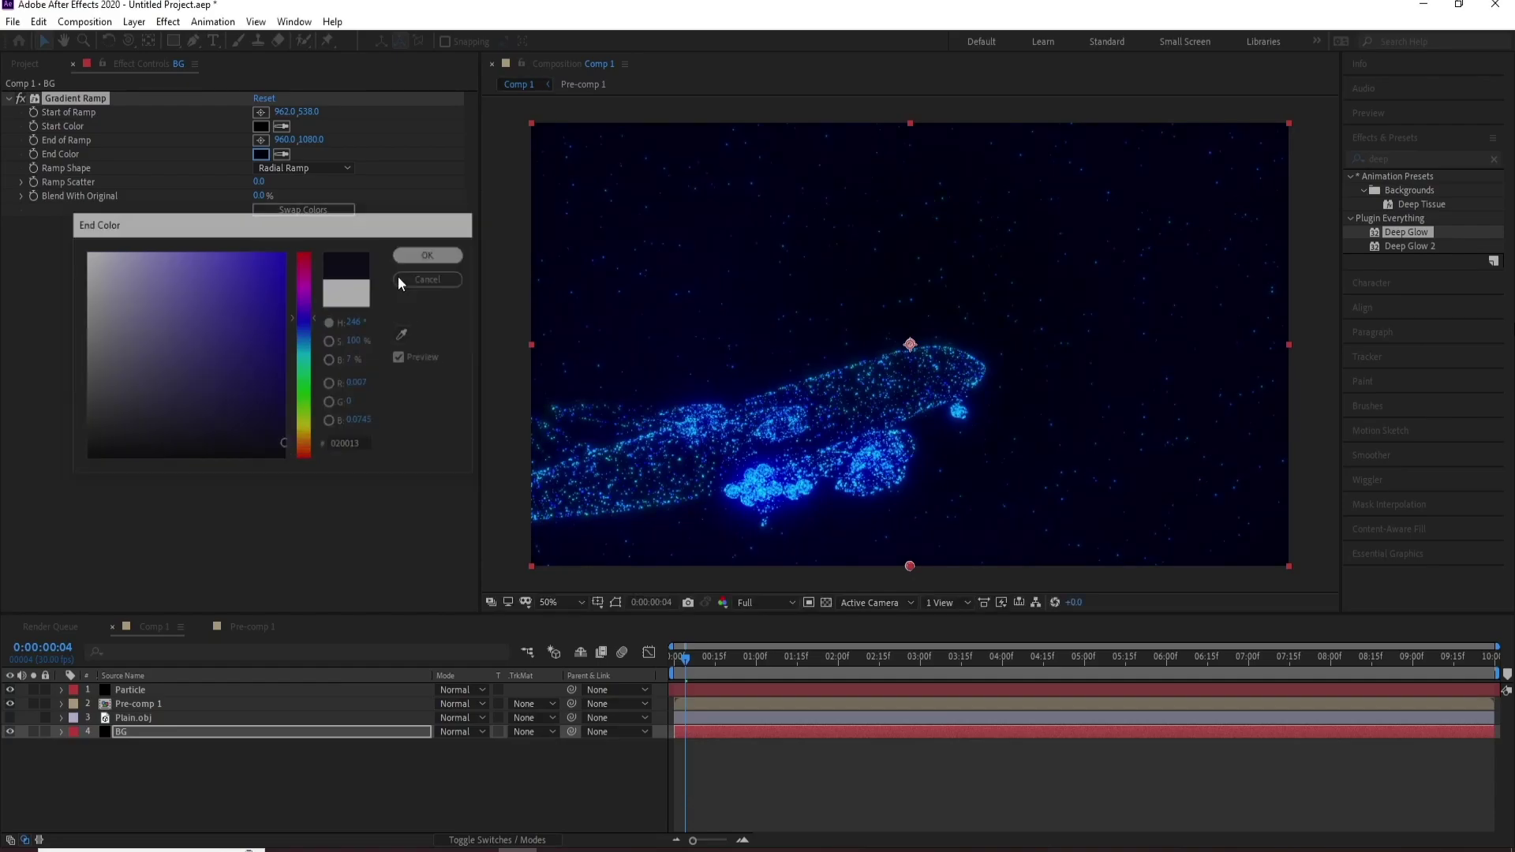
Step: Try a violet Start Color for the gradient ramp
{"action": "left_click", "coordinate": [260, 127]}
{"action": "left_click", "coordinate": [304, 336]}
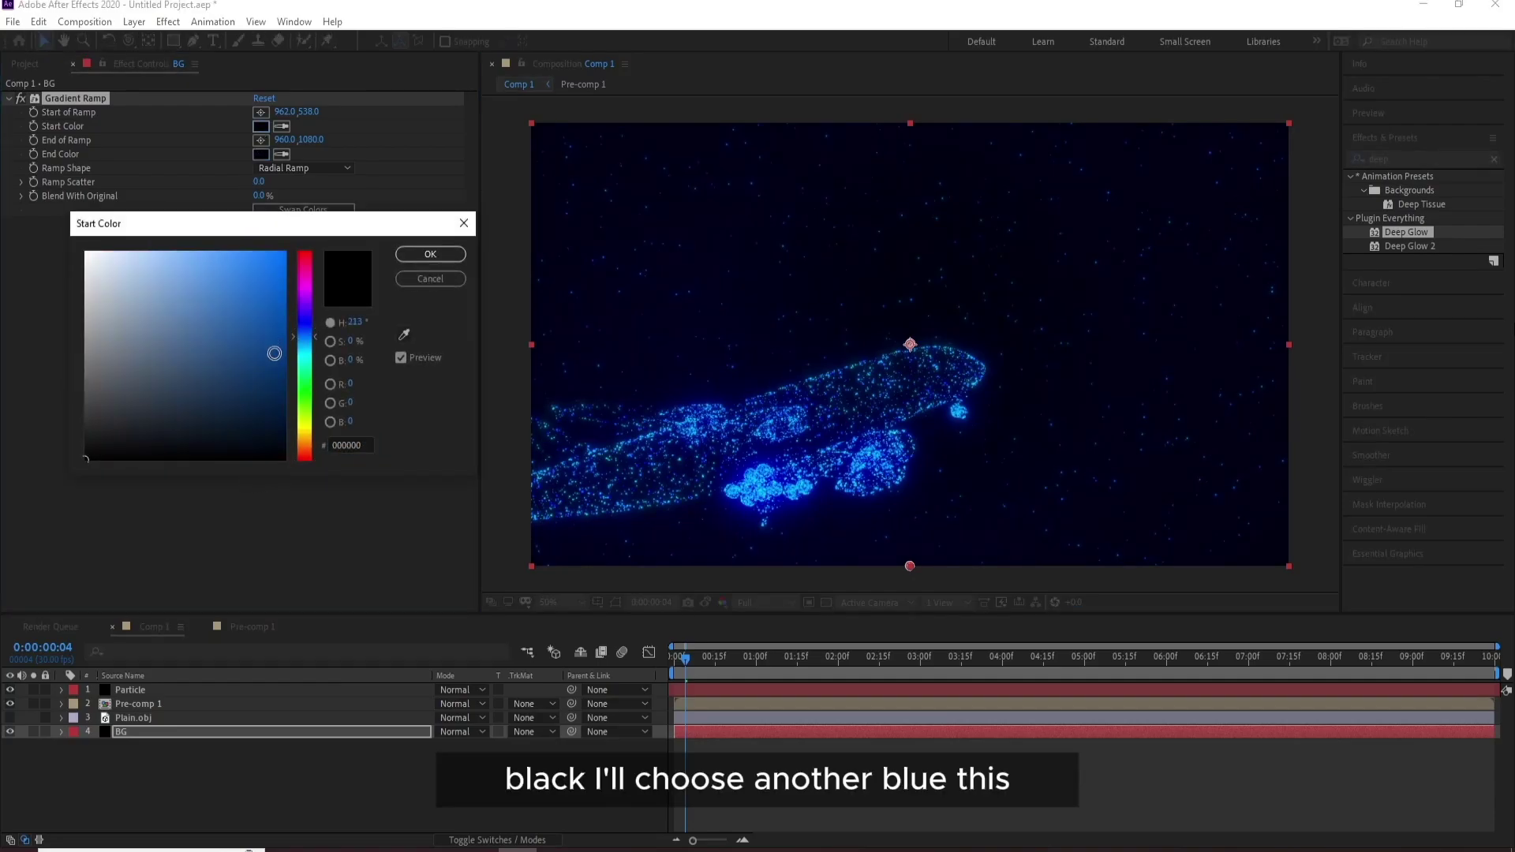
{"action": "mouse_move", "coordinate": [277, 348]}
{"action": "left_mouse_down"}
{"action": "mouse_move", "coordinate": [247, 433]}
{"action": "mouse_move", "coordinate": [285, 442]}
{"action": "left_mouse_up"}
{"action": "left_click_drag", "start_coordinate": [305, 331], "coordinate": [308, 305]}
{"action": "left_click_drag", "start_coordinate": [262, 426], "coordinate": [300, 432]}
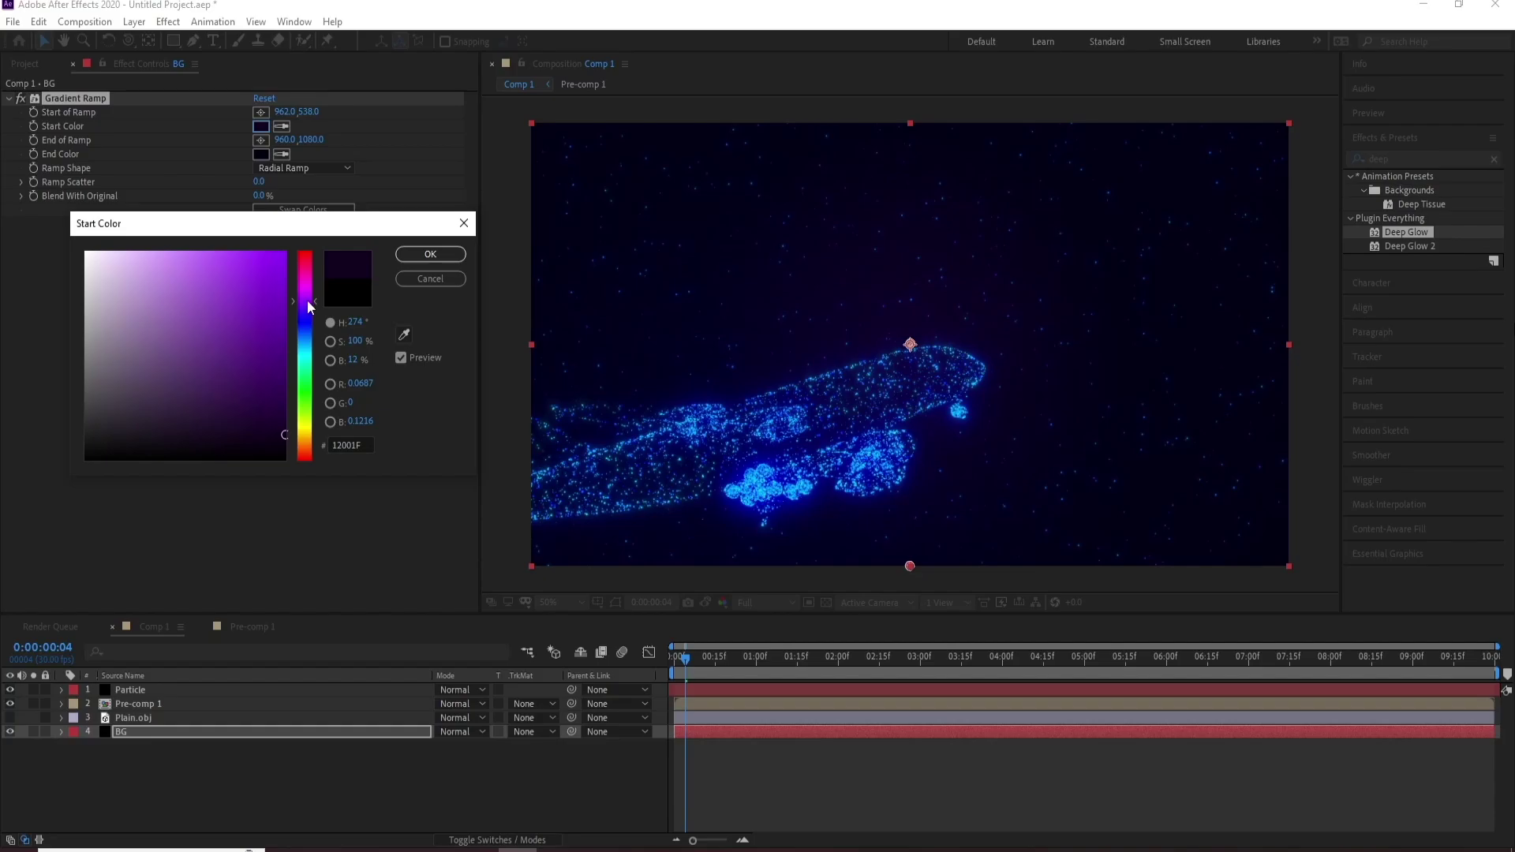
{"action": "mouse_move", "coordinate": [308, 308]}
{"action": "left_mouse_down"}
{"action": "mouse_move", "coordinate": [310, 249]}
{"action": "mouse_move", "coordinate": [323, 371]}
{"action": "mouse_move", "coordinate": [321, 298]}
{"action": "left_mouse_up"}
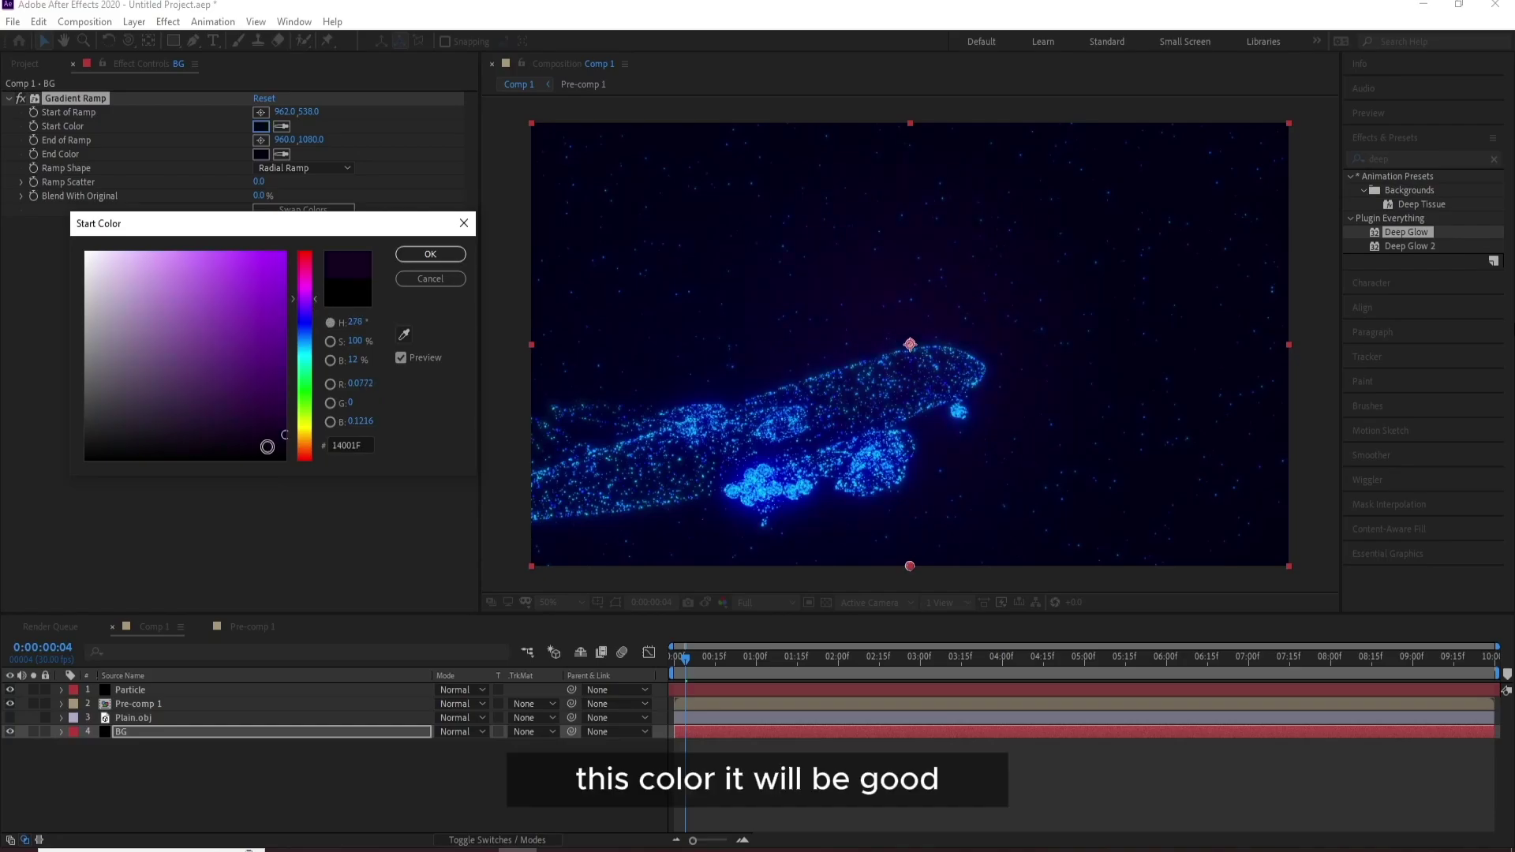
{"action": "mouse_move", "coordinate": [267, 444]}
{"action": "left_mouse_down"}
{"action": "mouse_move", "coordinate": [287, 389]}
{"action": "mouse_move", "coordinate": [329, 439]}
{"action": "left_mouse_up"}
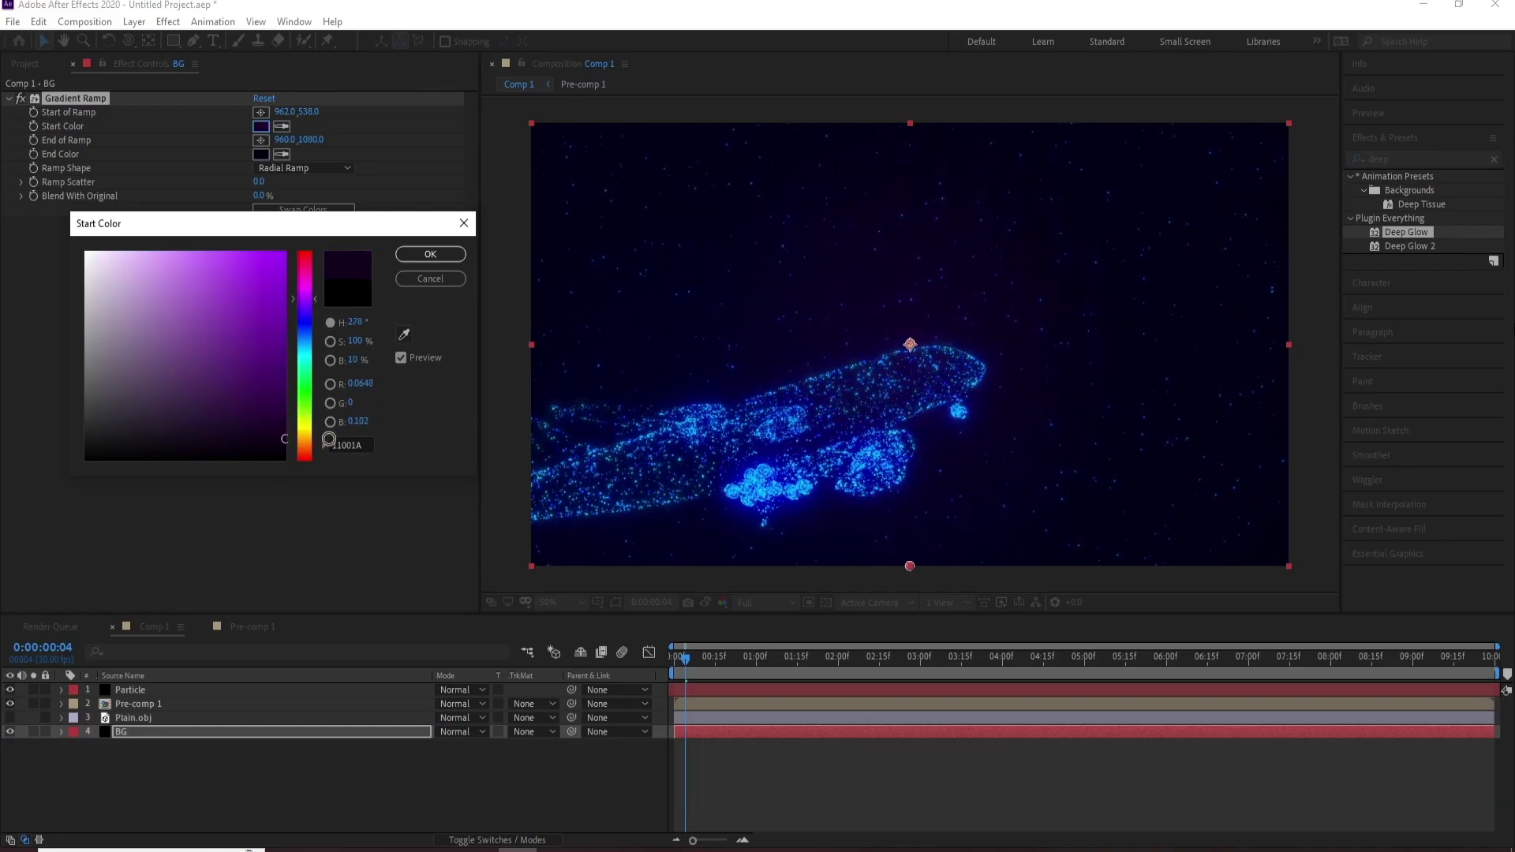
{"action": "left_click", "coordinate": [430, 253]}
Step: Rework the Start Color into a deep blue, around 001023
{"action": "left_click", "coordinate": [261, 129]}
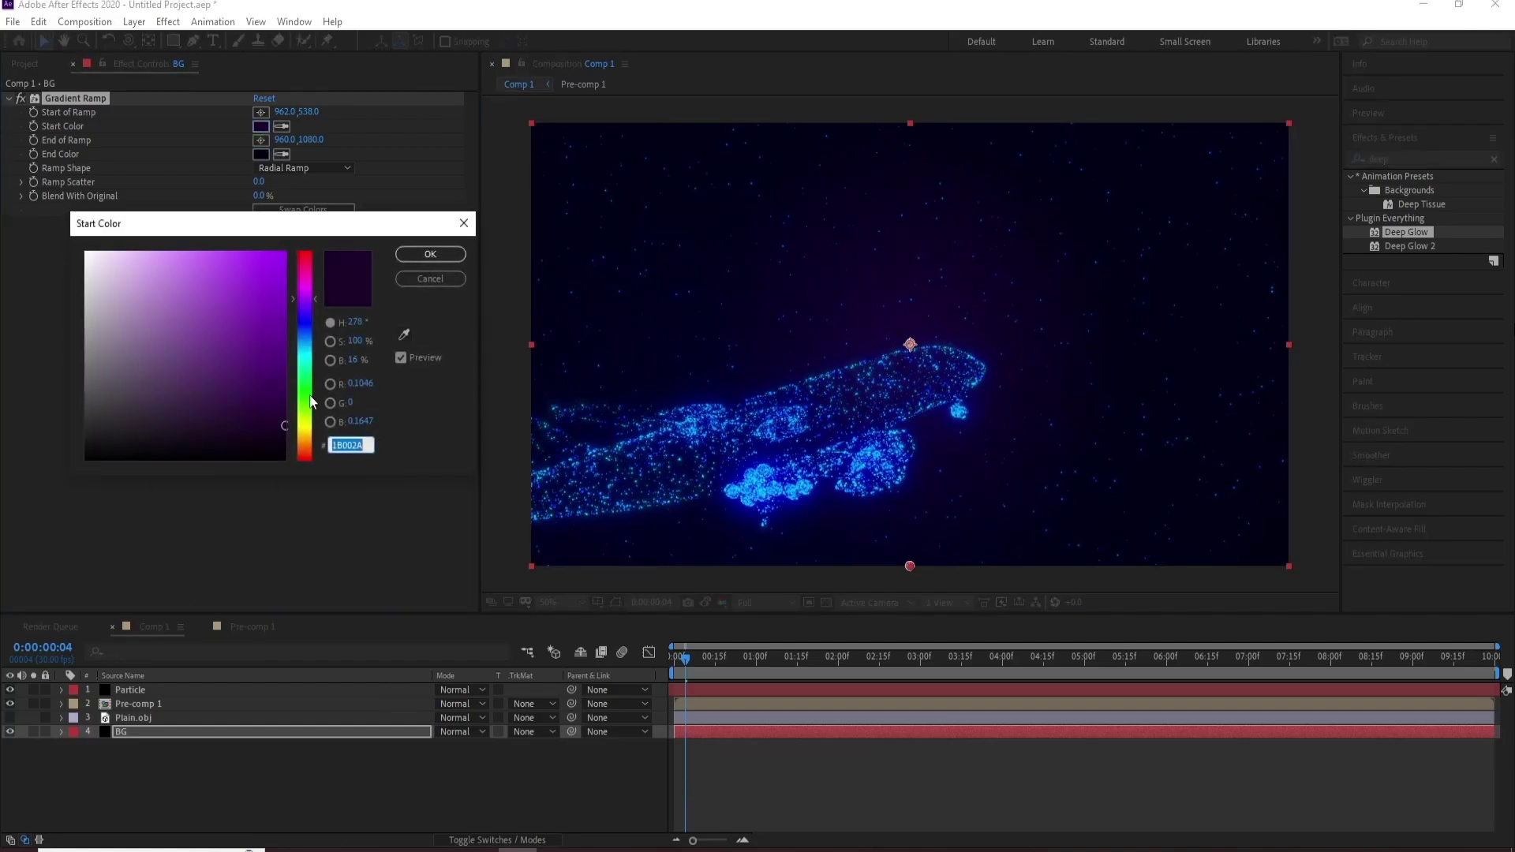
{"action": "left_click_drag", "start_coordinate": [285, 428], "coordinate": [288, 435]}
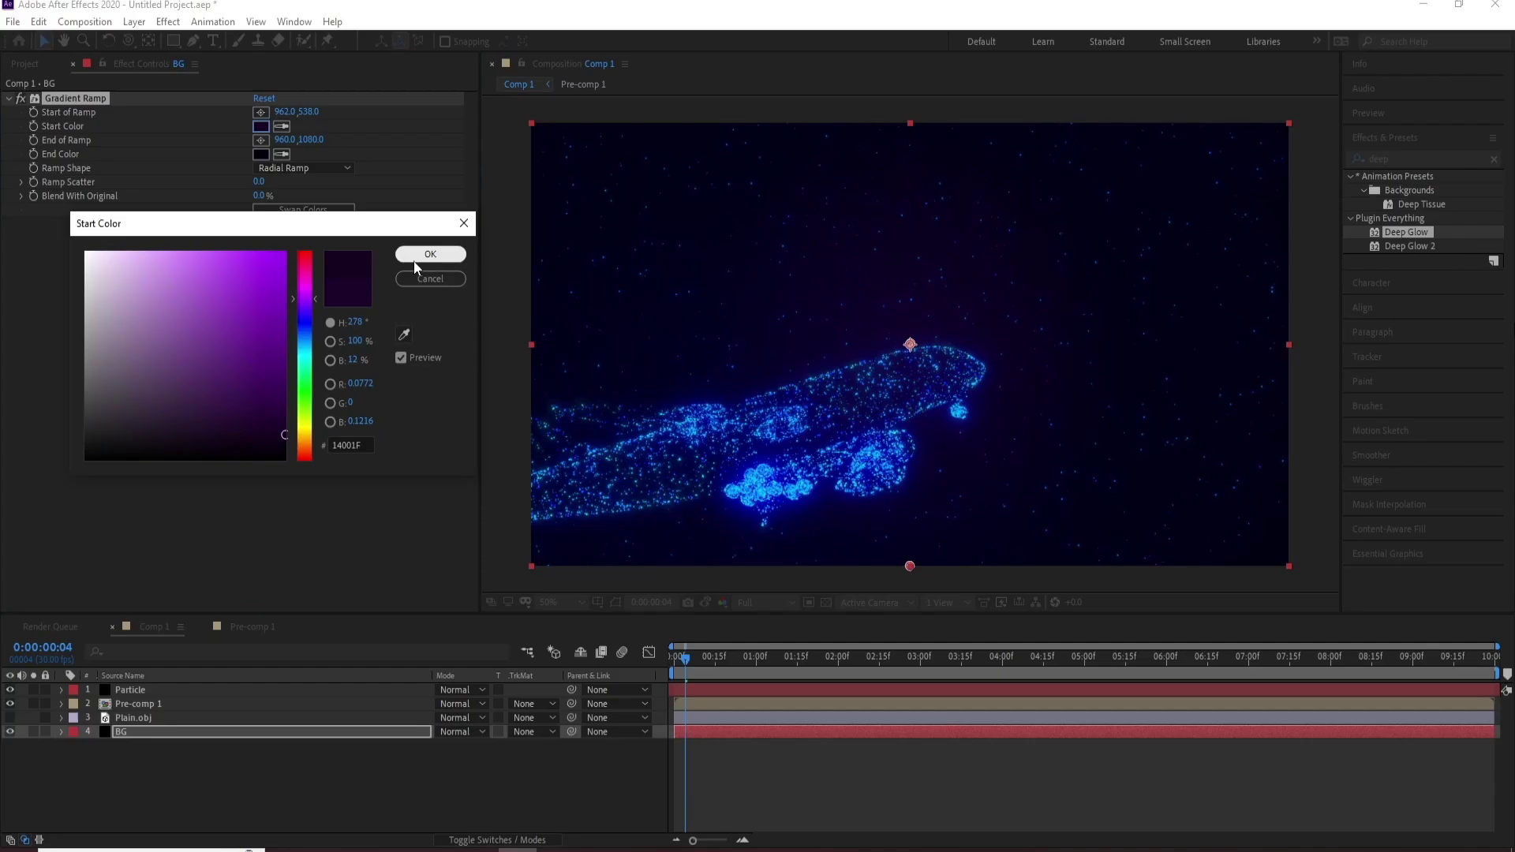
{"action": "left_click_drag", "start_coordinate": [306, 380], "coordinate": [310, 350]}
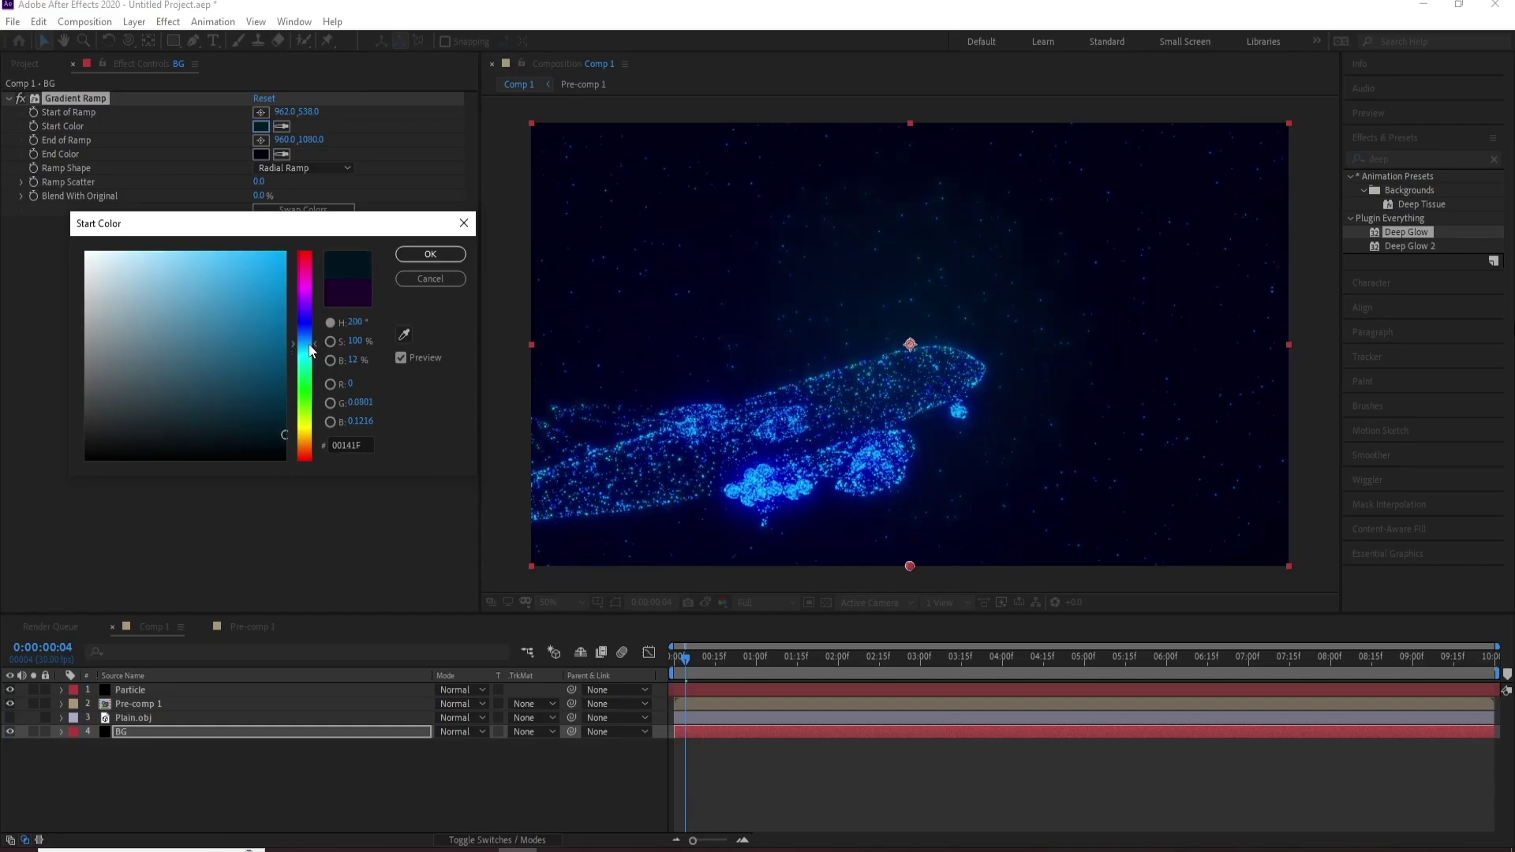
{"action": "mouse_move", "coordinate": [279, 424]}
{"action": "left_mouse_down"}
{"action": "mouse_move", "coordinate": [290, 438]}
{"action": "mouse_move", "coordinate": [299, 427]}
{"action": "left_mouse_up"}
{"action": "left_click_drag", "start_coordinate": [310, 351], "coordinate": [311, 343]}
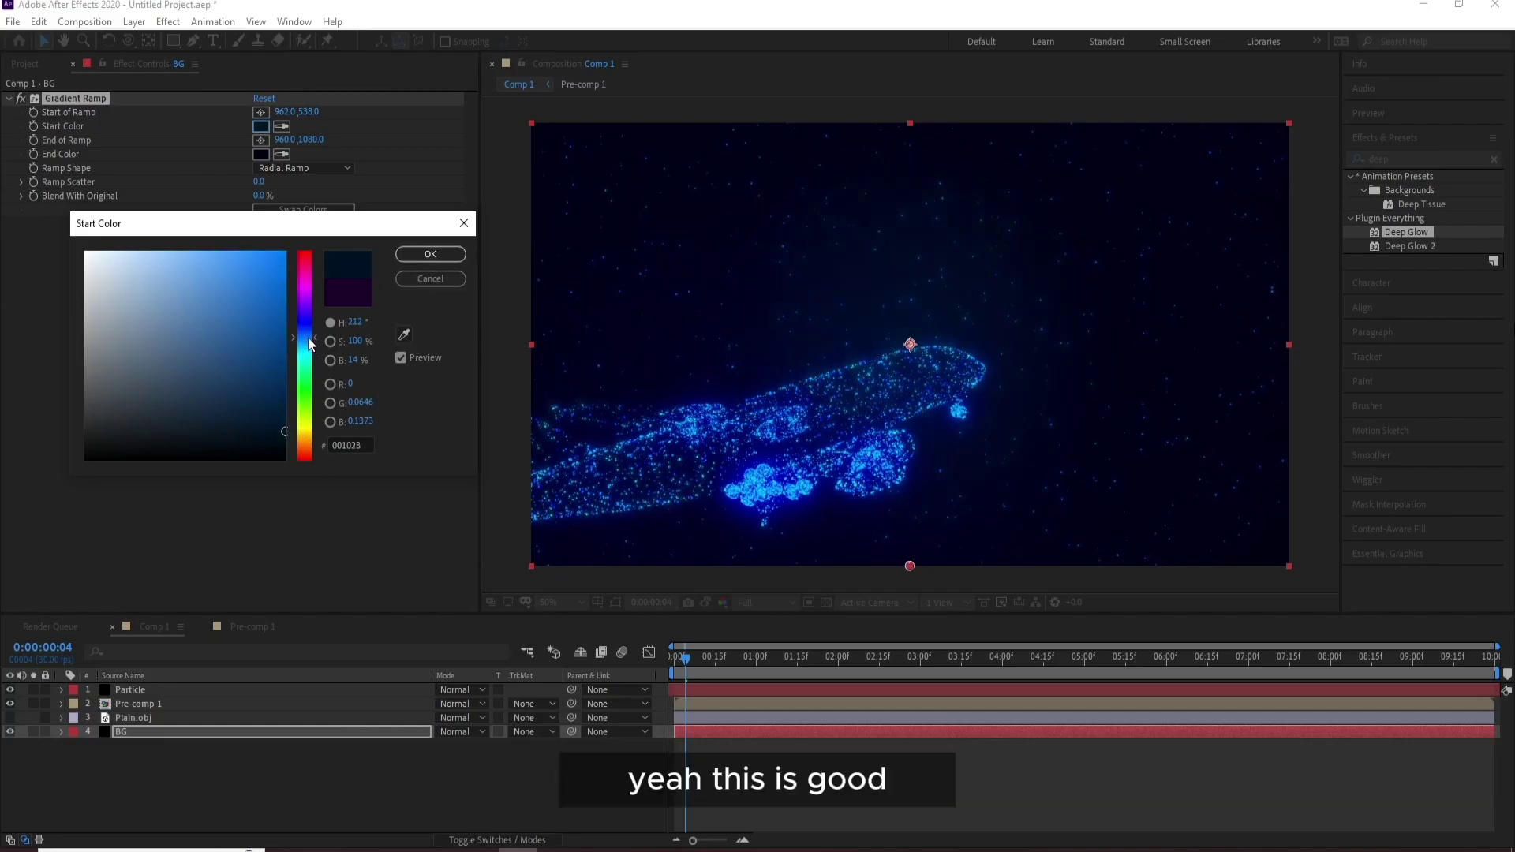
Step: Confirm the dark blue start colour and import Cloud 1.jpg into the project
{"action": "left_click", "coordinate": [407, 259]}
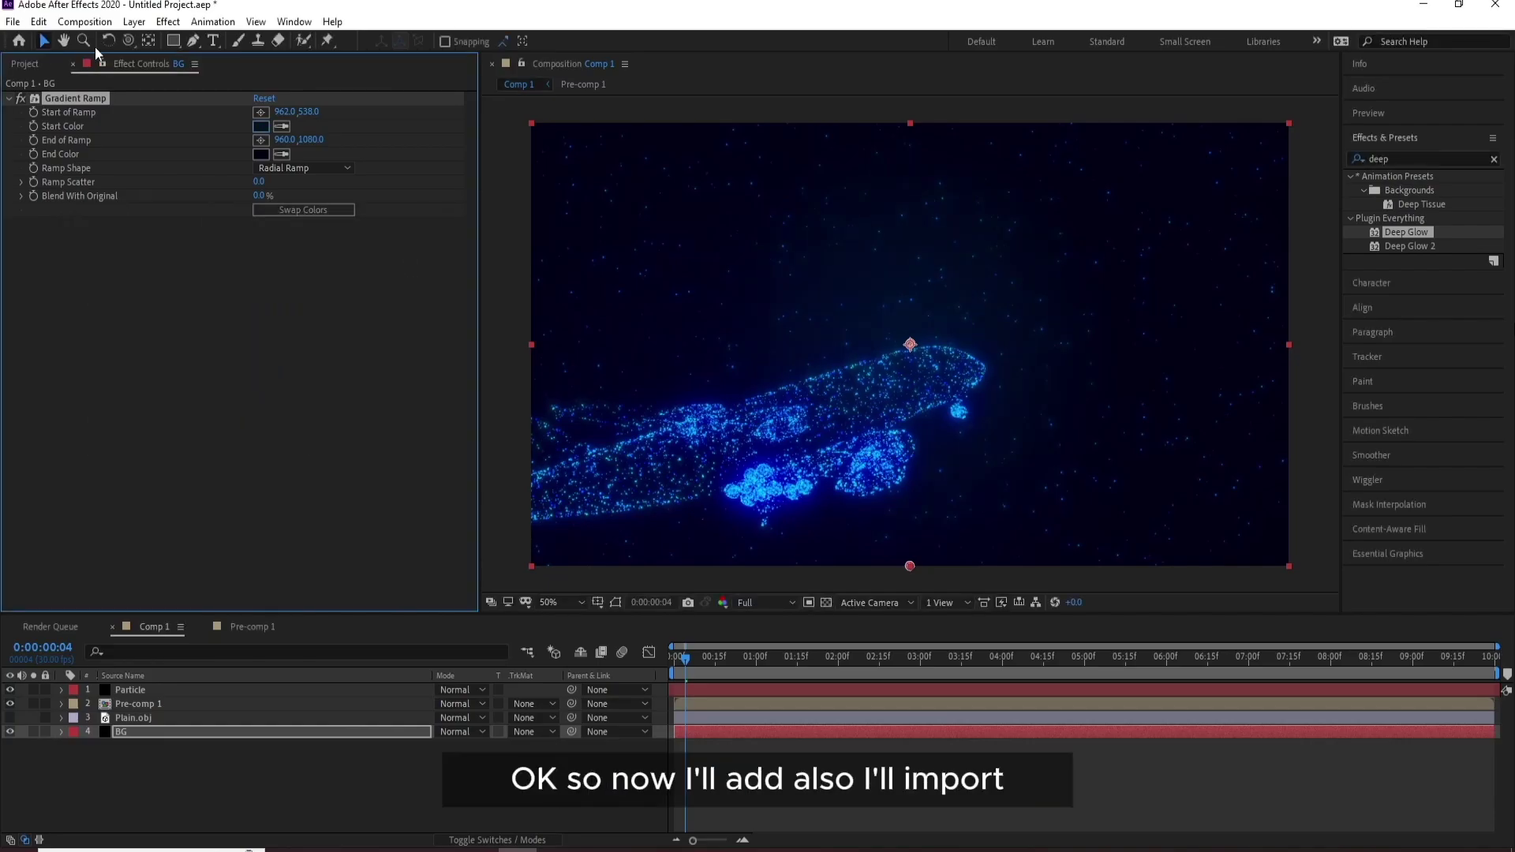
{"action": "left_click", "coordinate": [14, 21]}
{"action": "mouse_move", "coordinate": [170, 249]}
{"action": "left_click", "coordinate": [264, 248]}
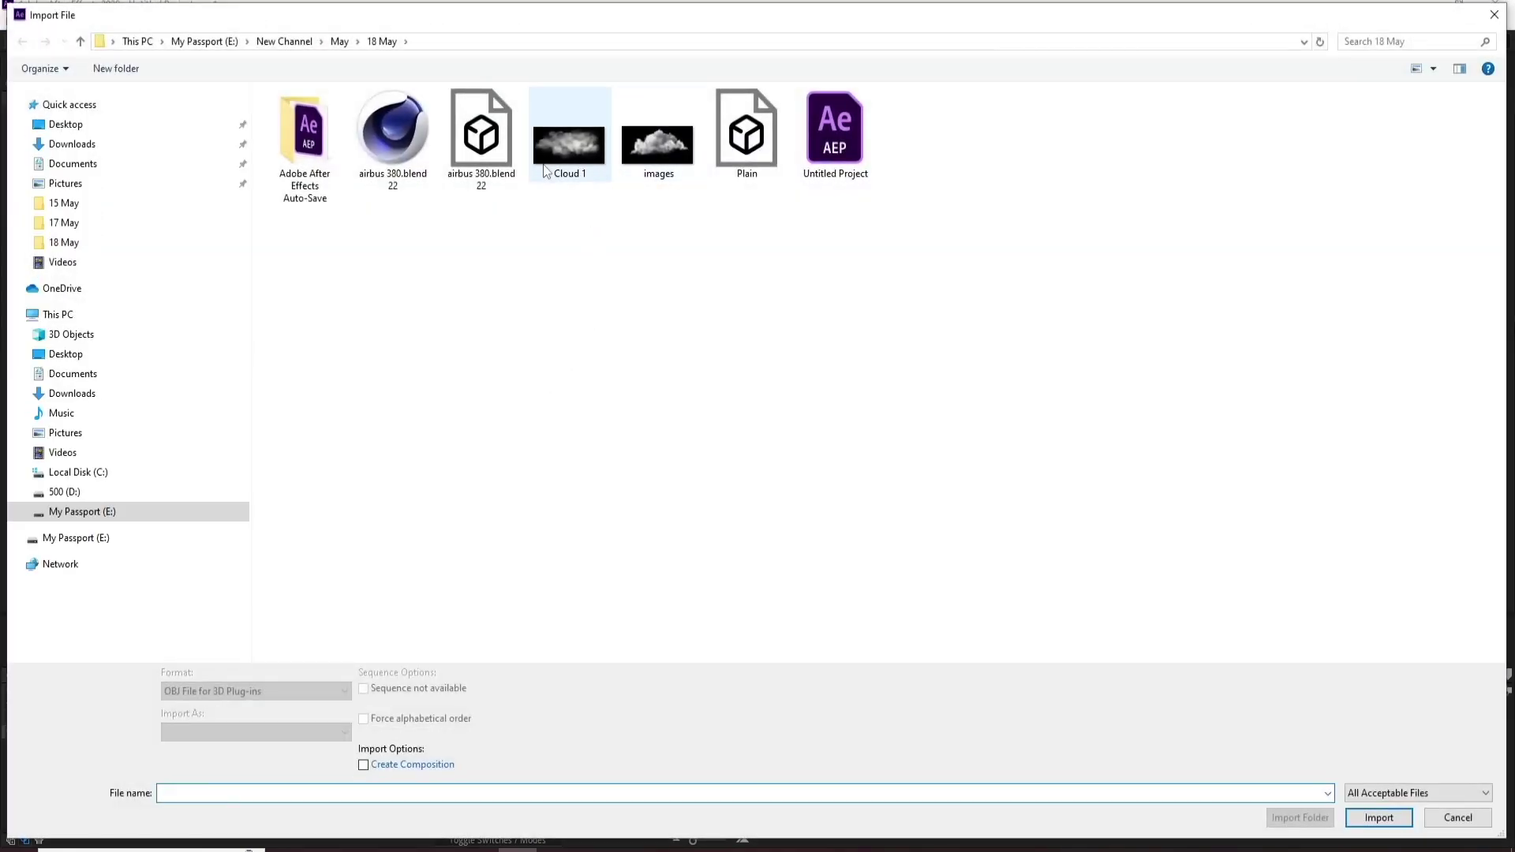
{"action": "left_click", "coordinate": [571, 161]}
{"action": "key", "text": "Return"}
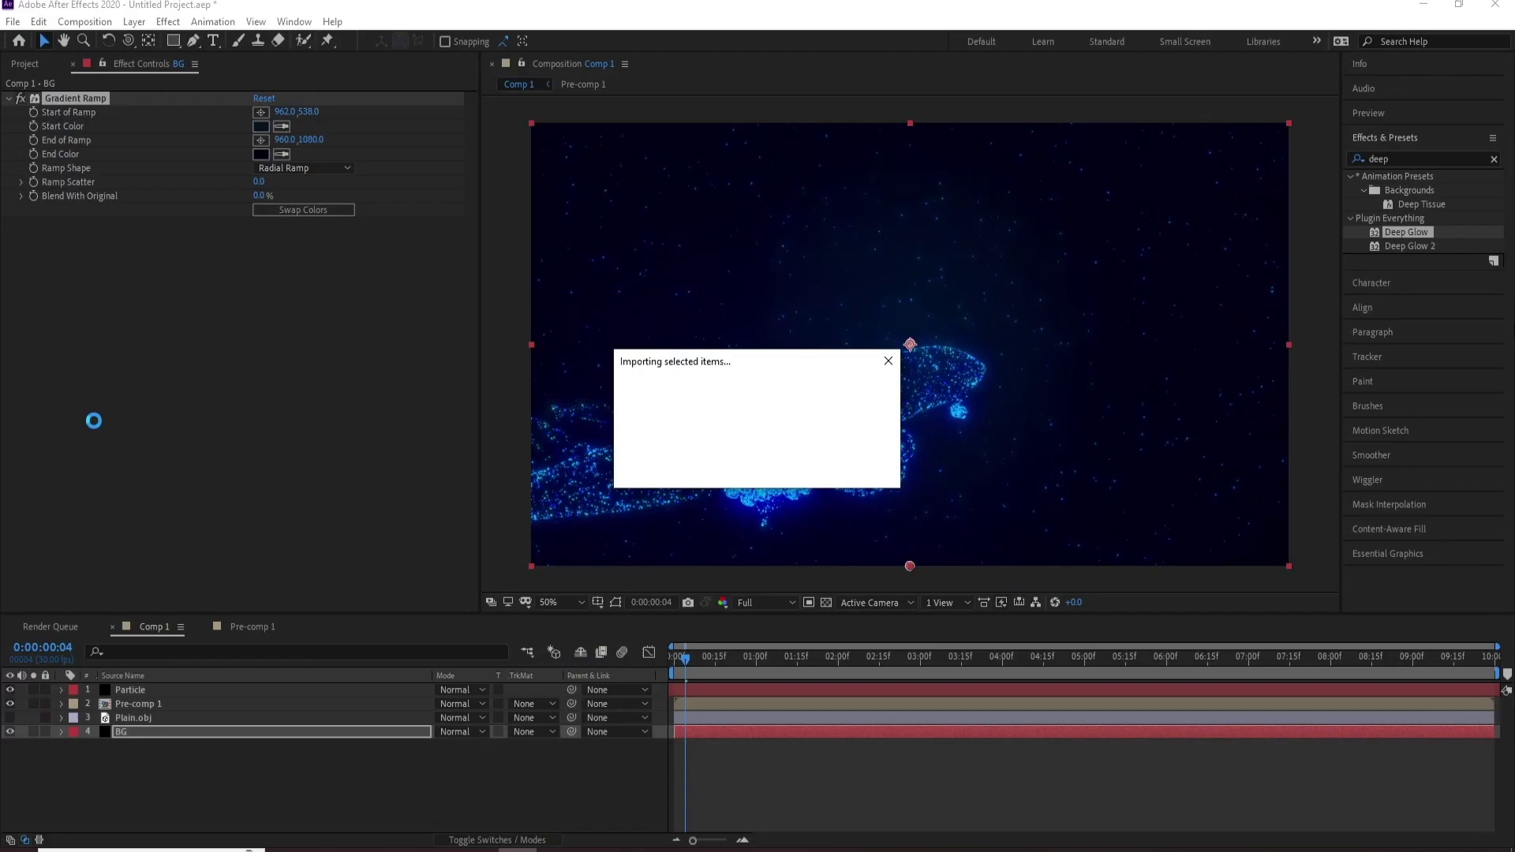
Step: Add Cloud 1.jpg to the top of Comp 1 and scale it to 496%
{"action": "left_click_drag", "start_coordinate": [39, 274], "coordinate": [161, 685]}
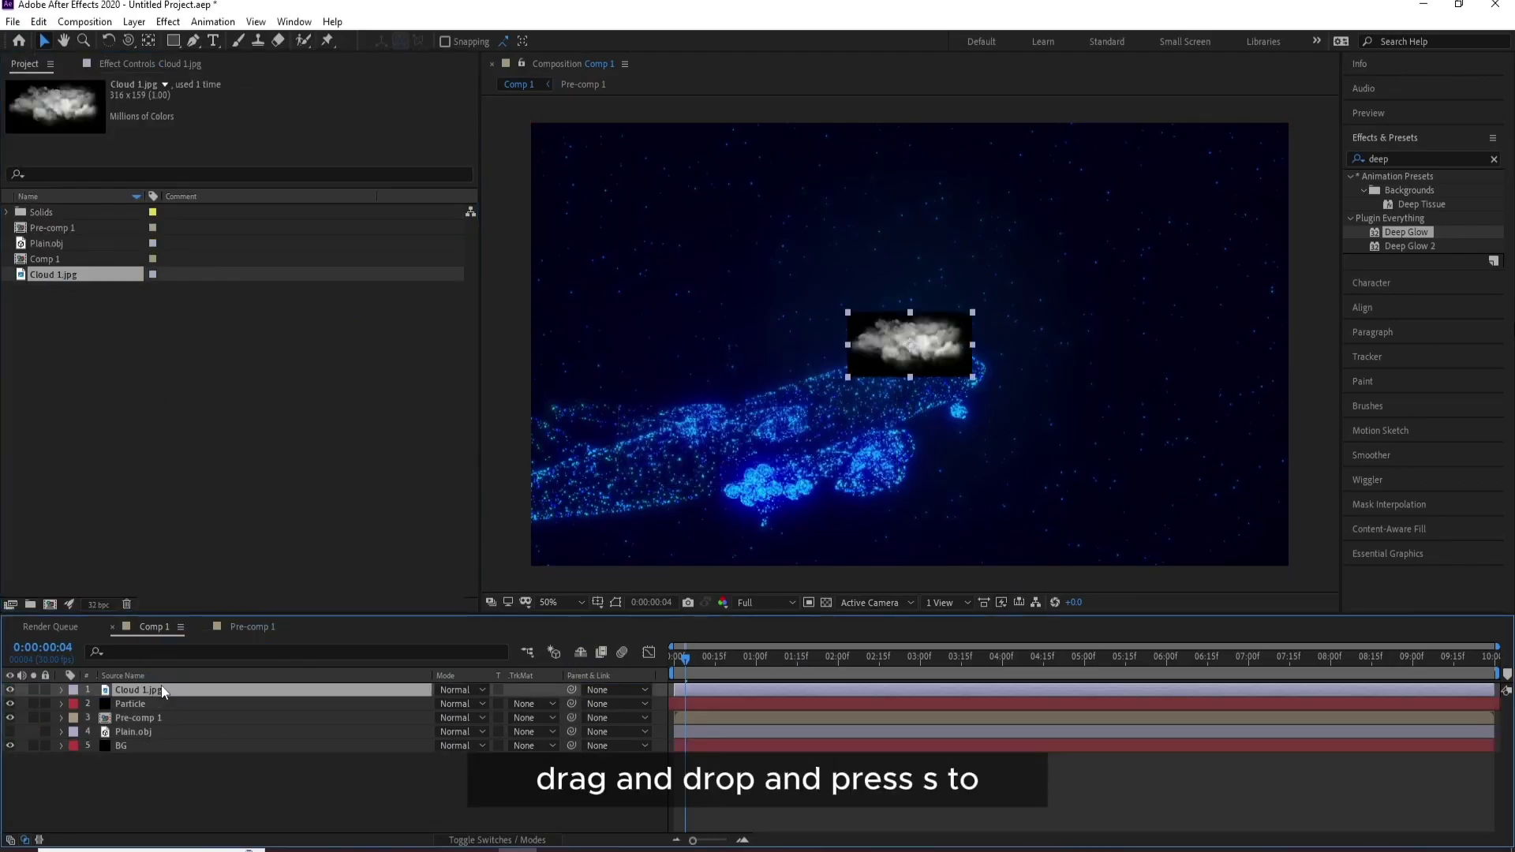
{"action": "key", "text": "s"}
{"action": "left_click_drag", "start_coordinate": [464, 703], "coordinate": [761, 694]}
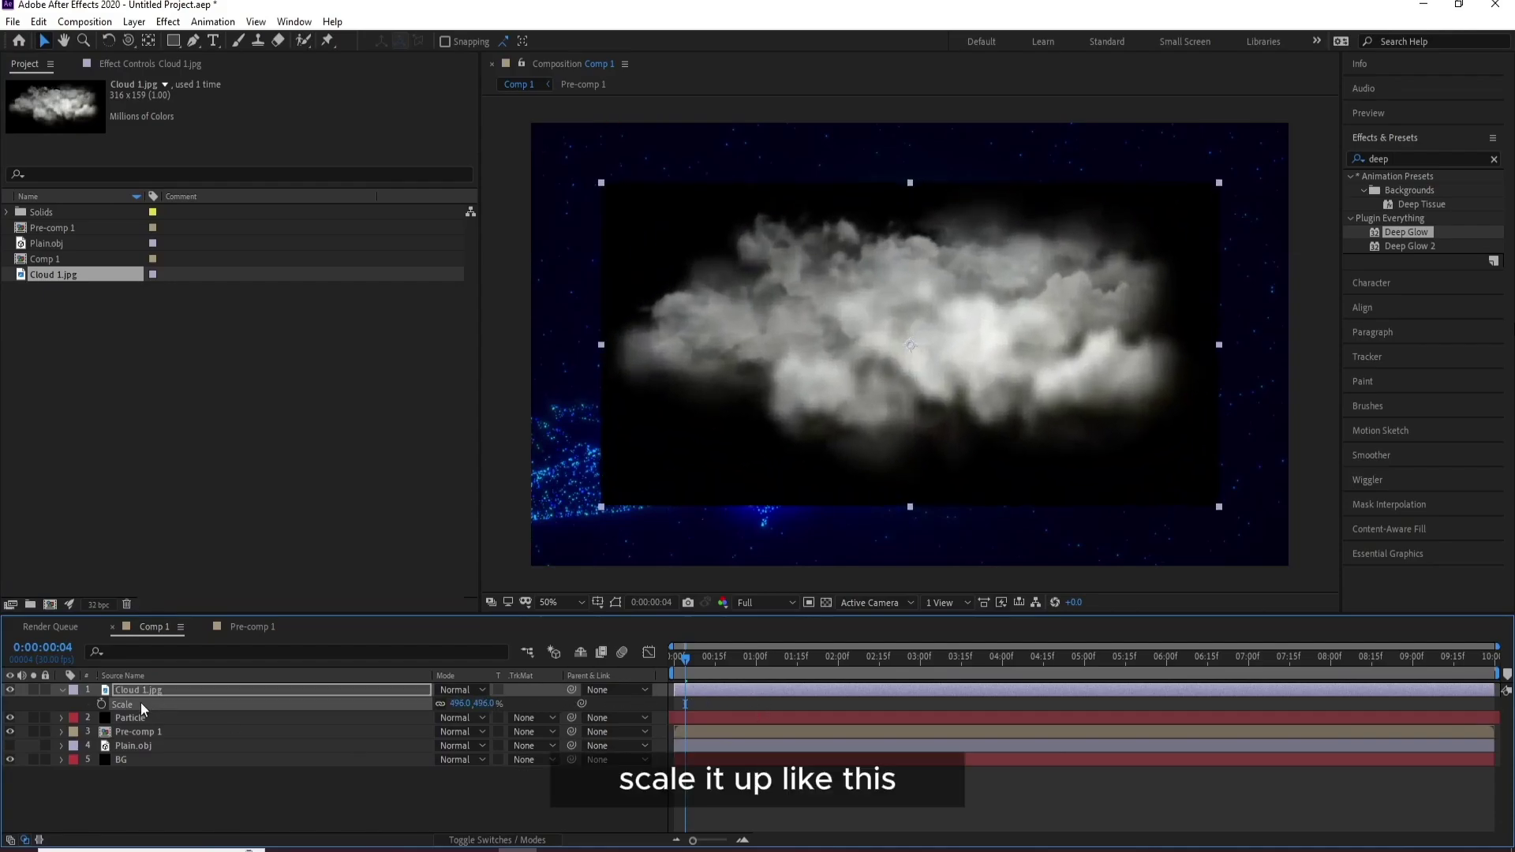
{"action": "left_click", "coordinate": [168, 21]}
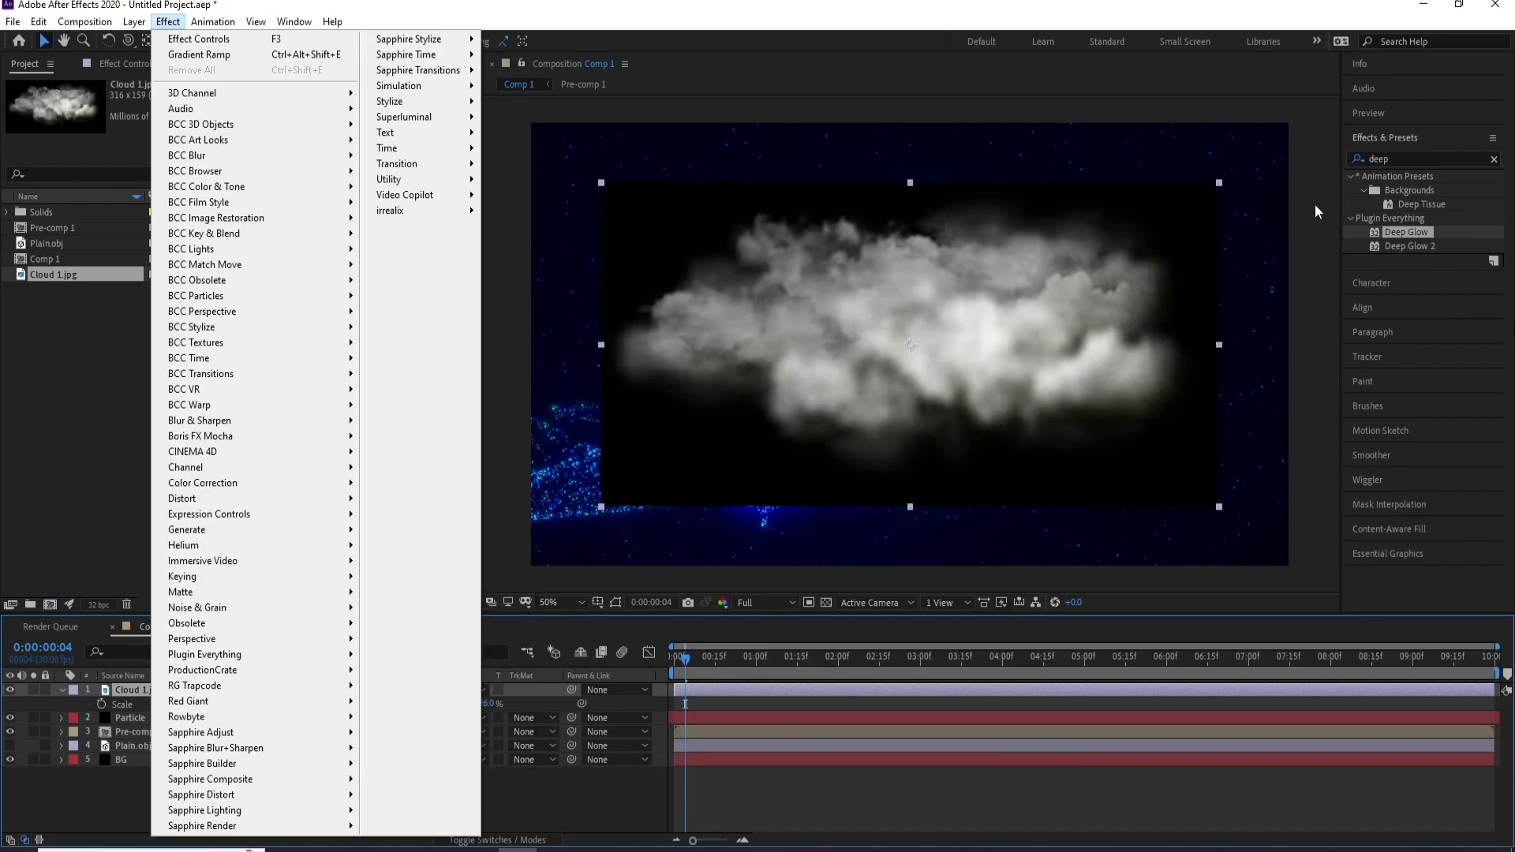
Step: Set Cloud 1.jpg's blending mode to Screen so its black background disappears
{"action": "left_click", "coordinate": [530, 4]}
{"action": "left_click", "coordinate": [464, 690]}
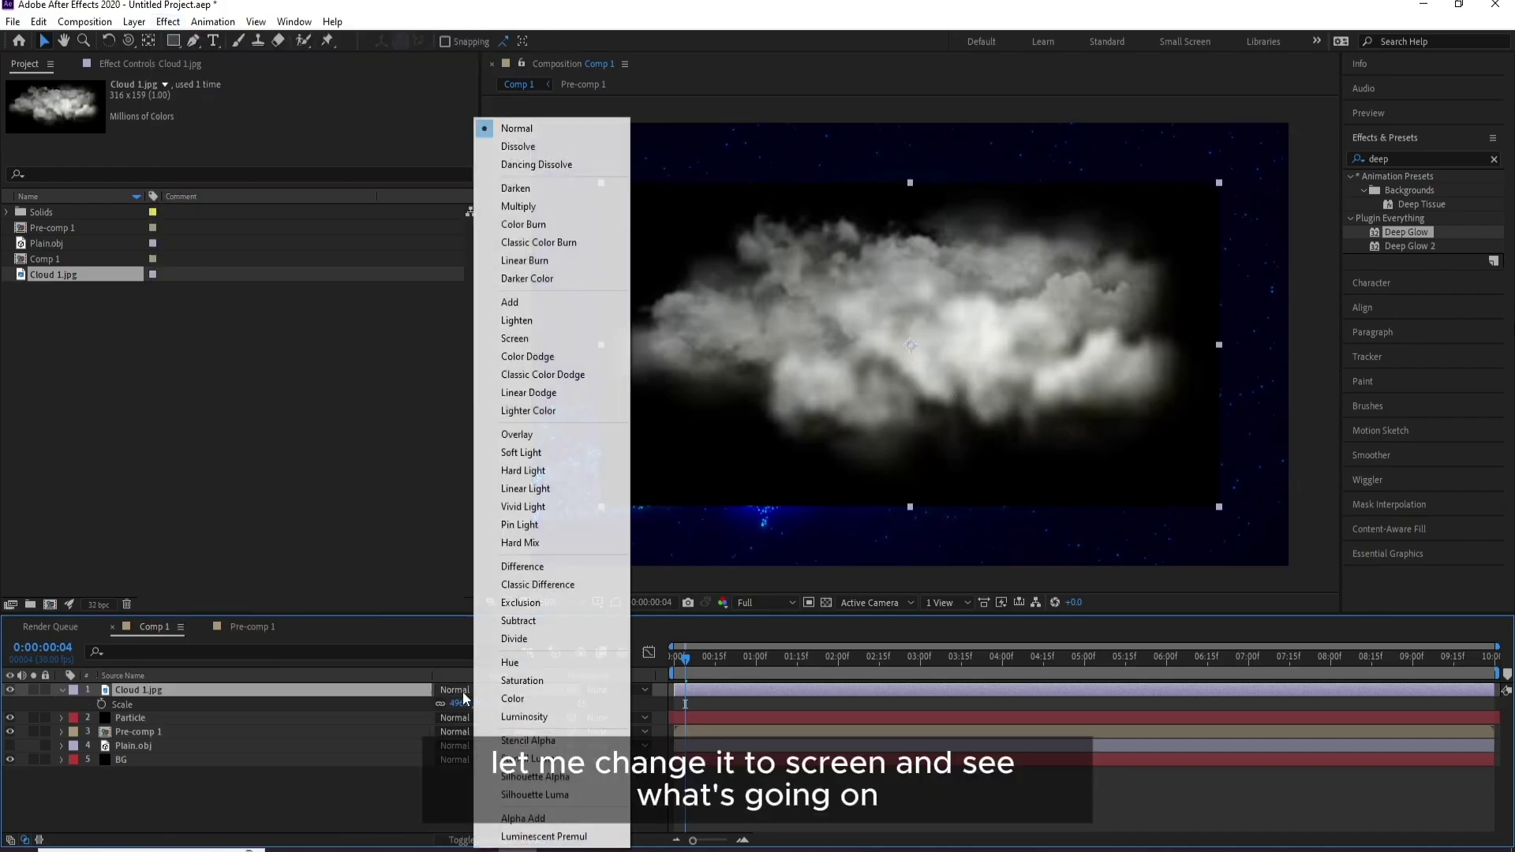
{"action": "left_click", "coordinate": [521, 338]}
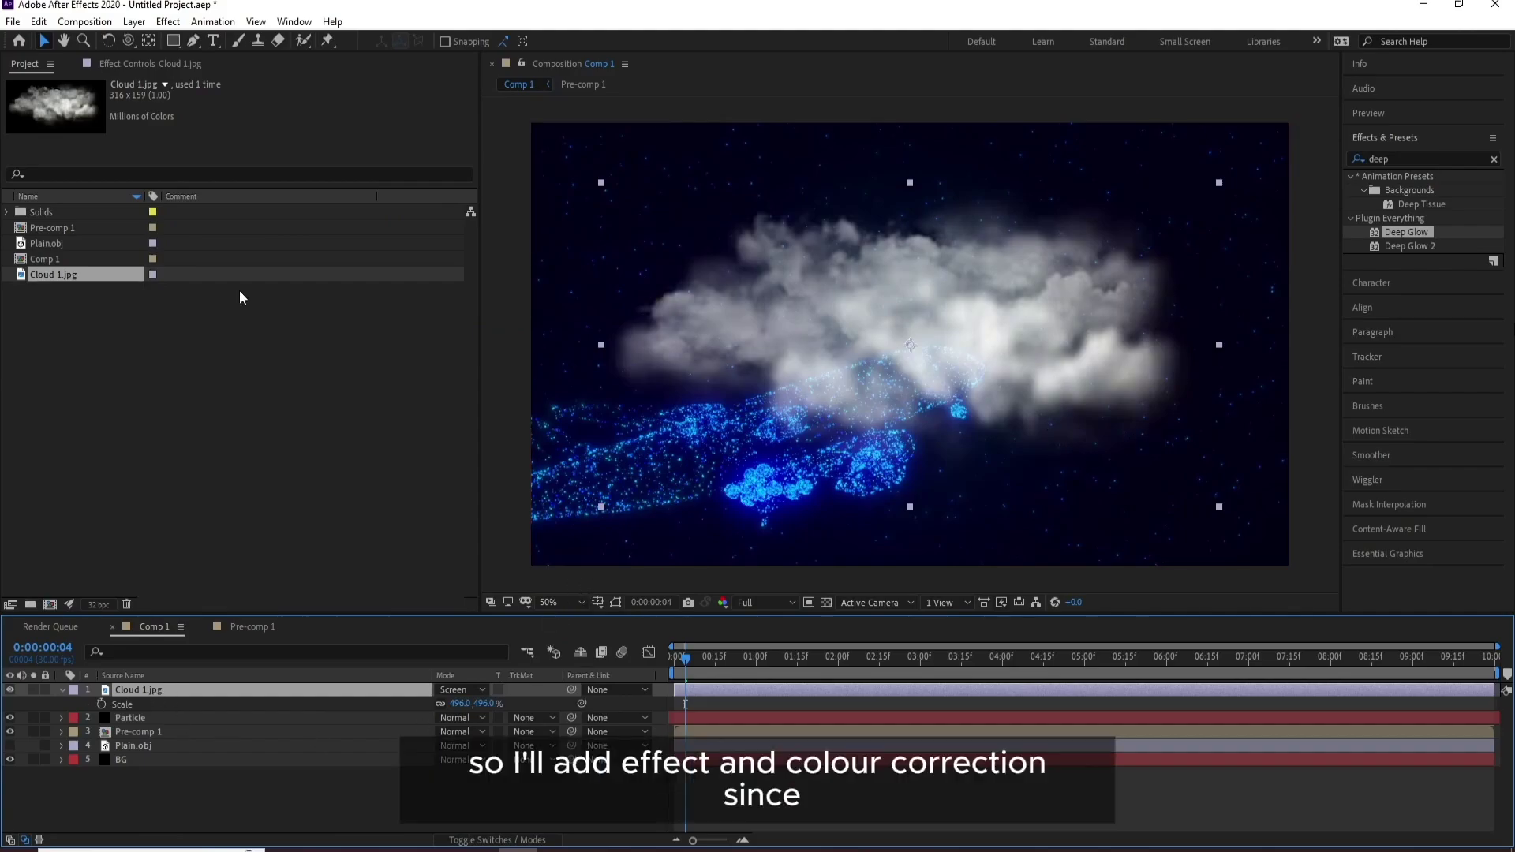
Step: Apply a Color Correction Tint to the cloud with Map White To blue (3C60E6)
{"action": "left_click", "coordinate": [169, 22]}
{"action": "mouse_move", "coordinate": [266, 586]}
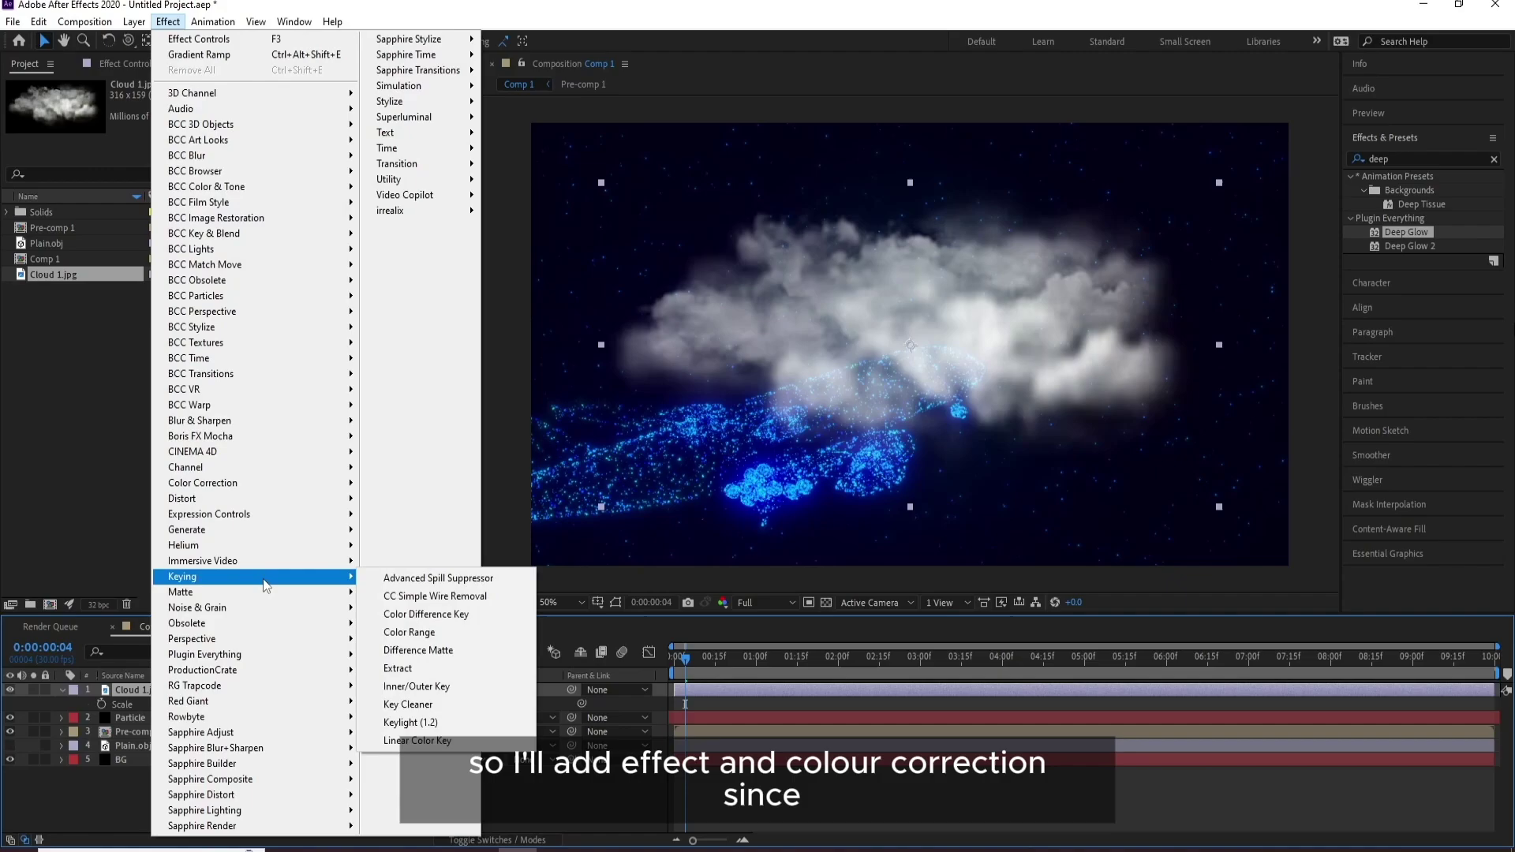
{"action": "mouse_move", "coordinate": [311, 485]}
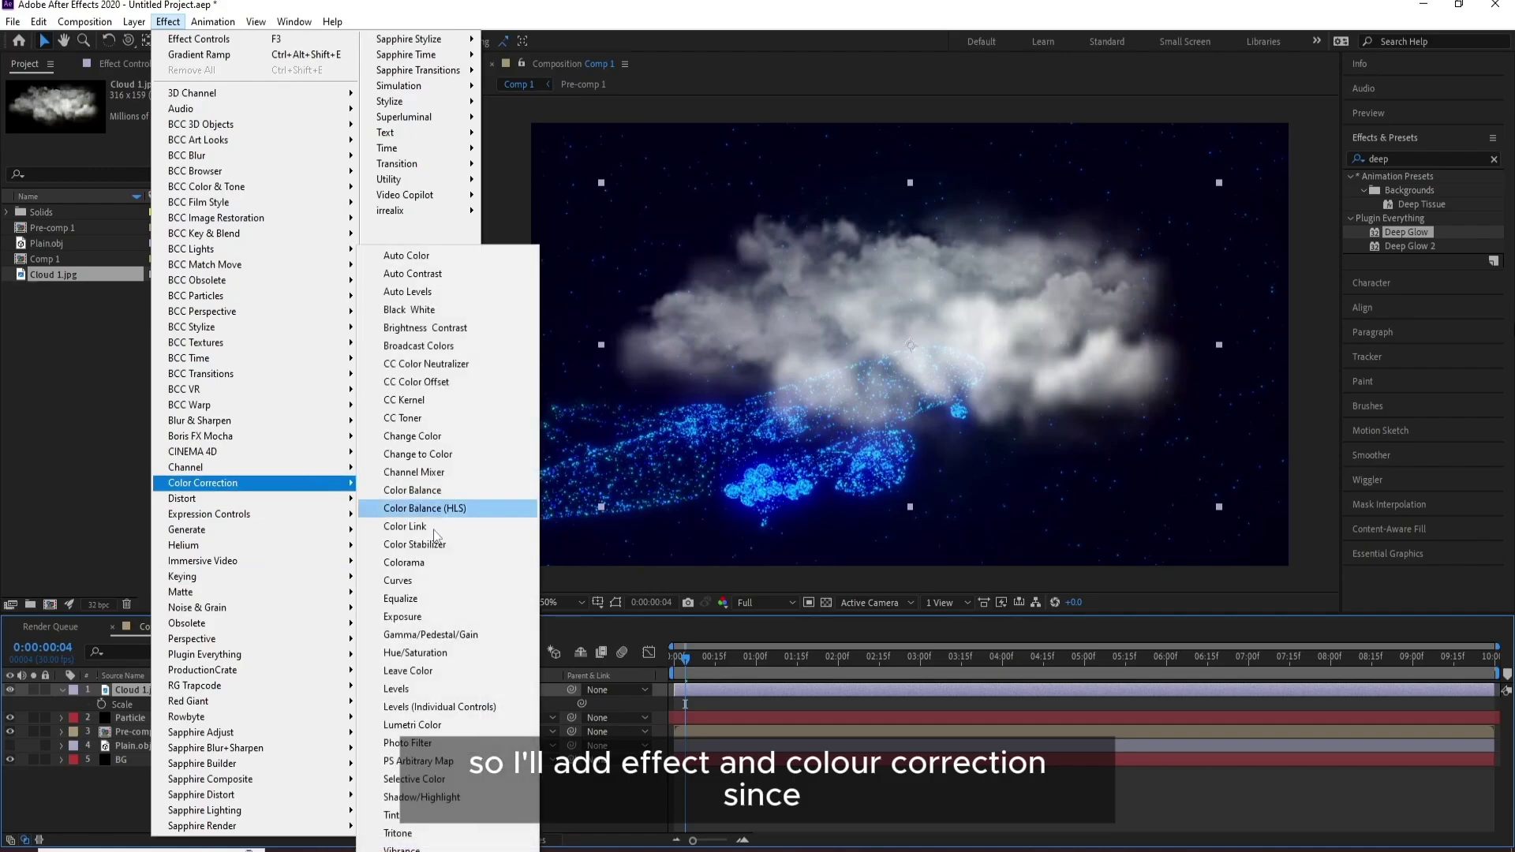
{"action": "left_click", "coordinate": [392, 815]}
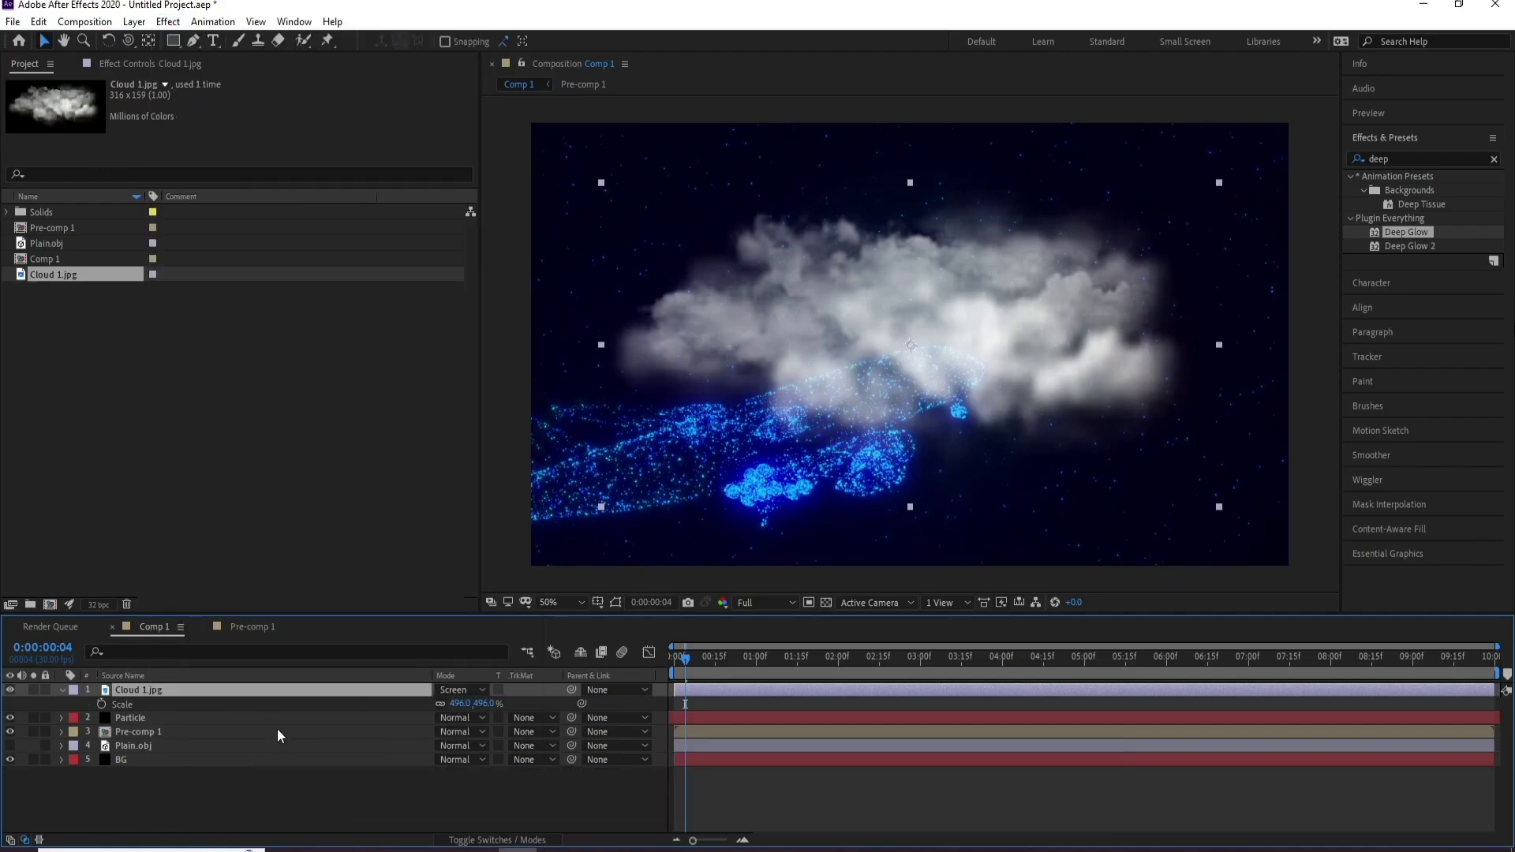
{"action": "left_click", "coordinate": [260, 126]}
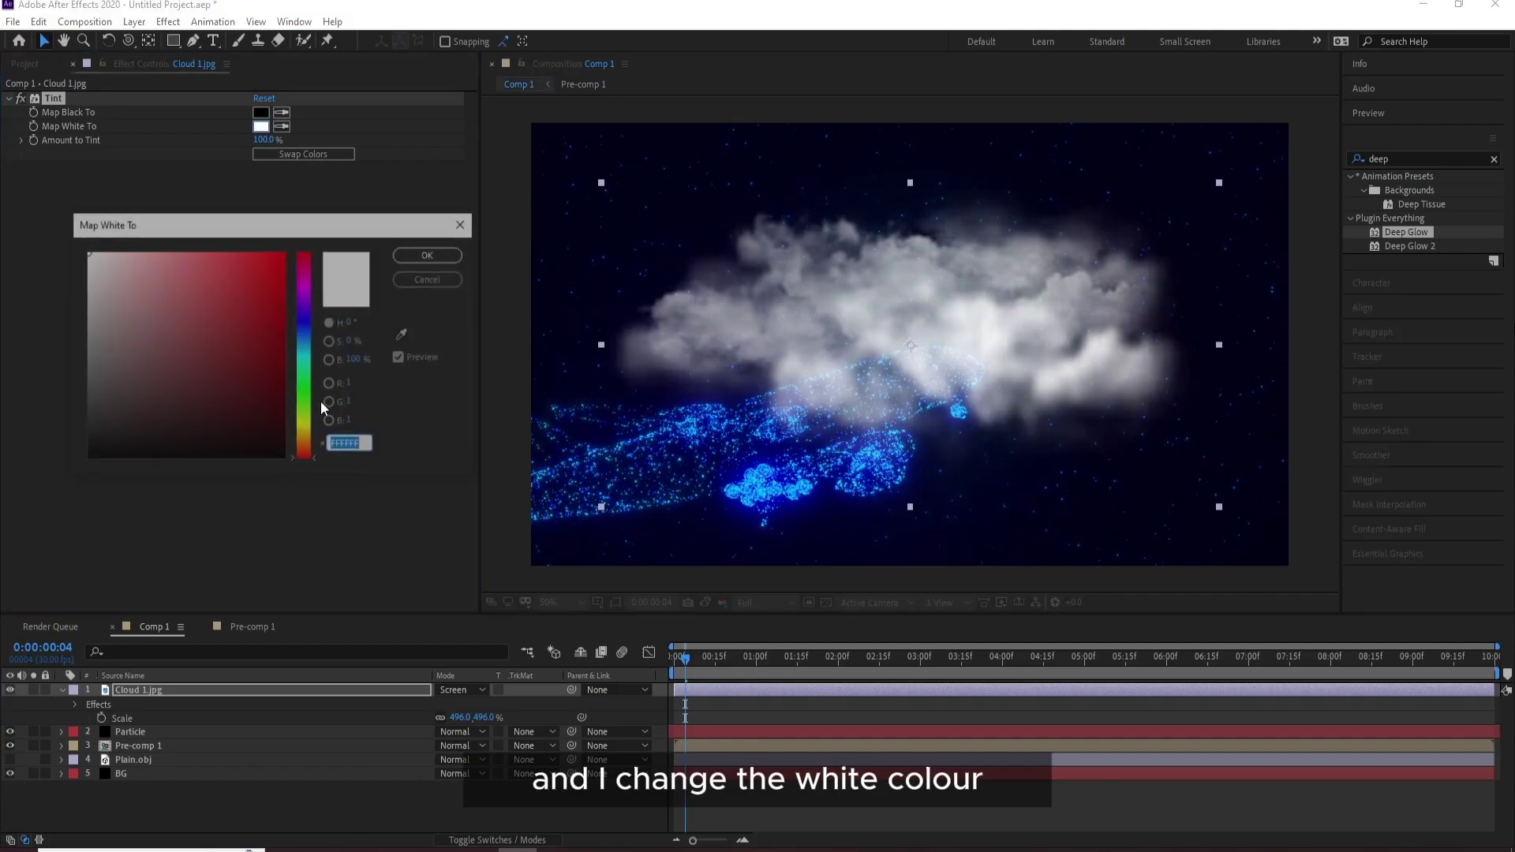
{"action": "left_click", "coordinate": [253, 332]}
{"action": "mouse_move", "coordinate": [304, 454]}
{"action": "left_mouse_down"}
{"action": "mouse_move", "coordinate": [312, 335]}
{"action": "mouse_move", "coordinate": [205, 245]}
{"action": "mouse_move", "coordinate": [229, 274]}
{"action": "mouse_move", "coordinate": [250, 271]}
{"action": "mouse_move", "coordinate": [233, 271]}
{"action": "left_mouse_up"}
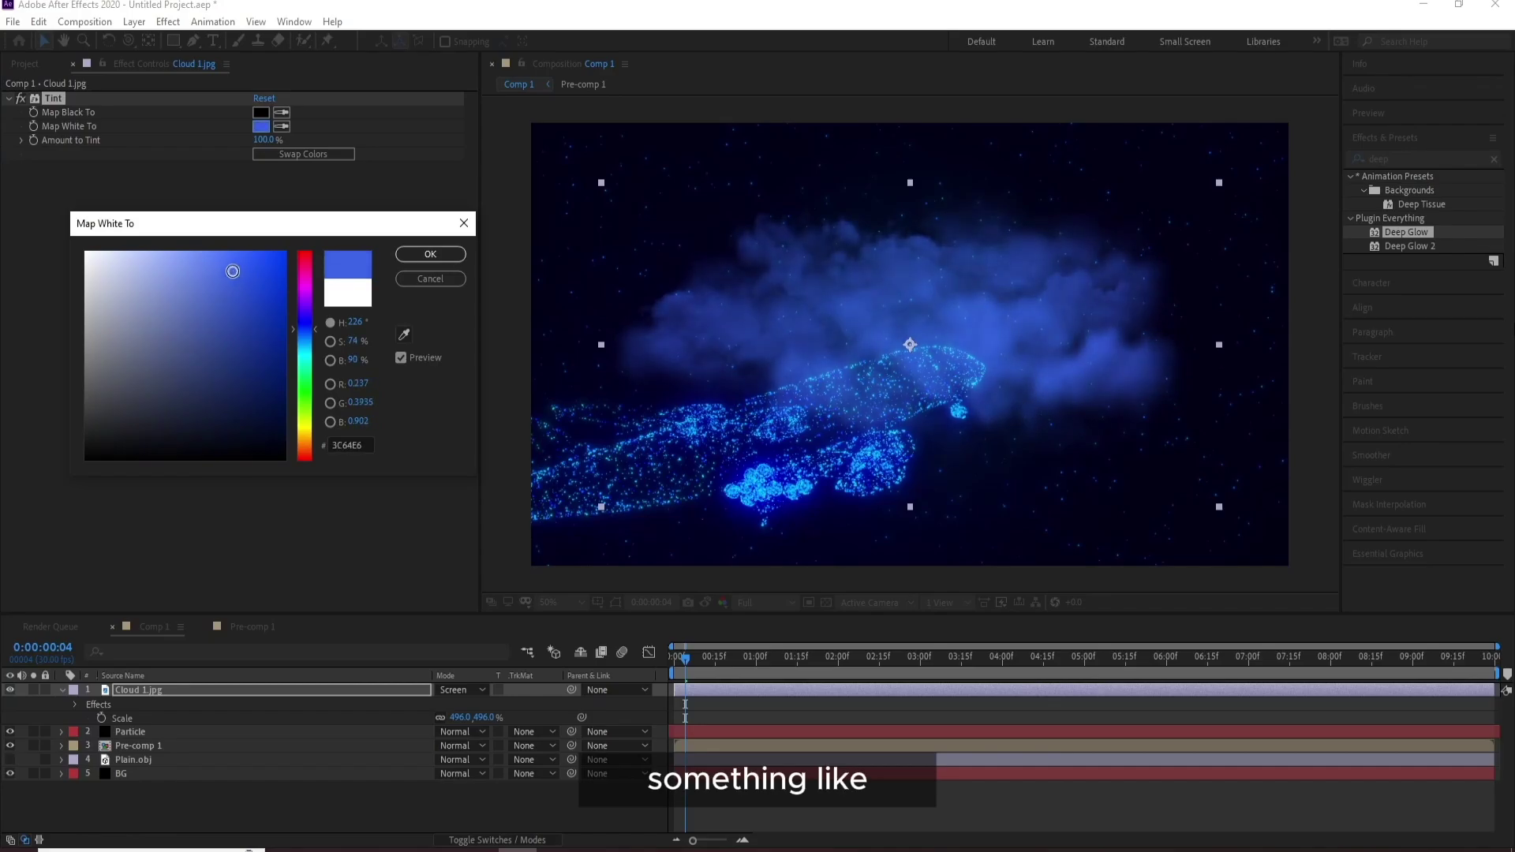
{"action": "left_click_drag", "start_coordinate": [310, 339], "coordinate": [311, 334]}
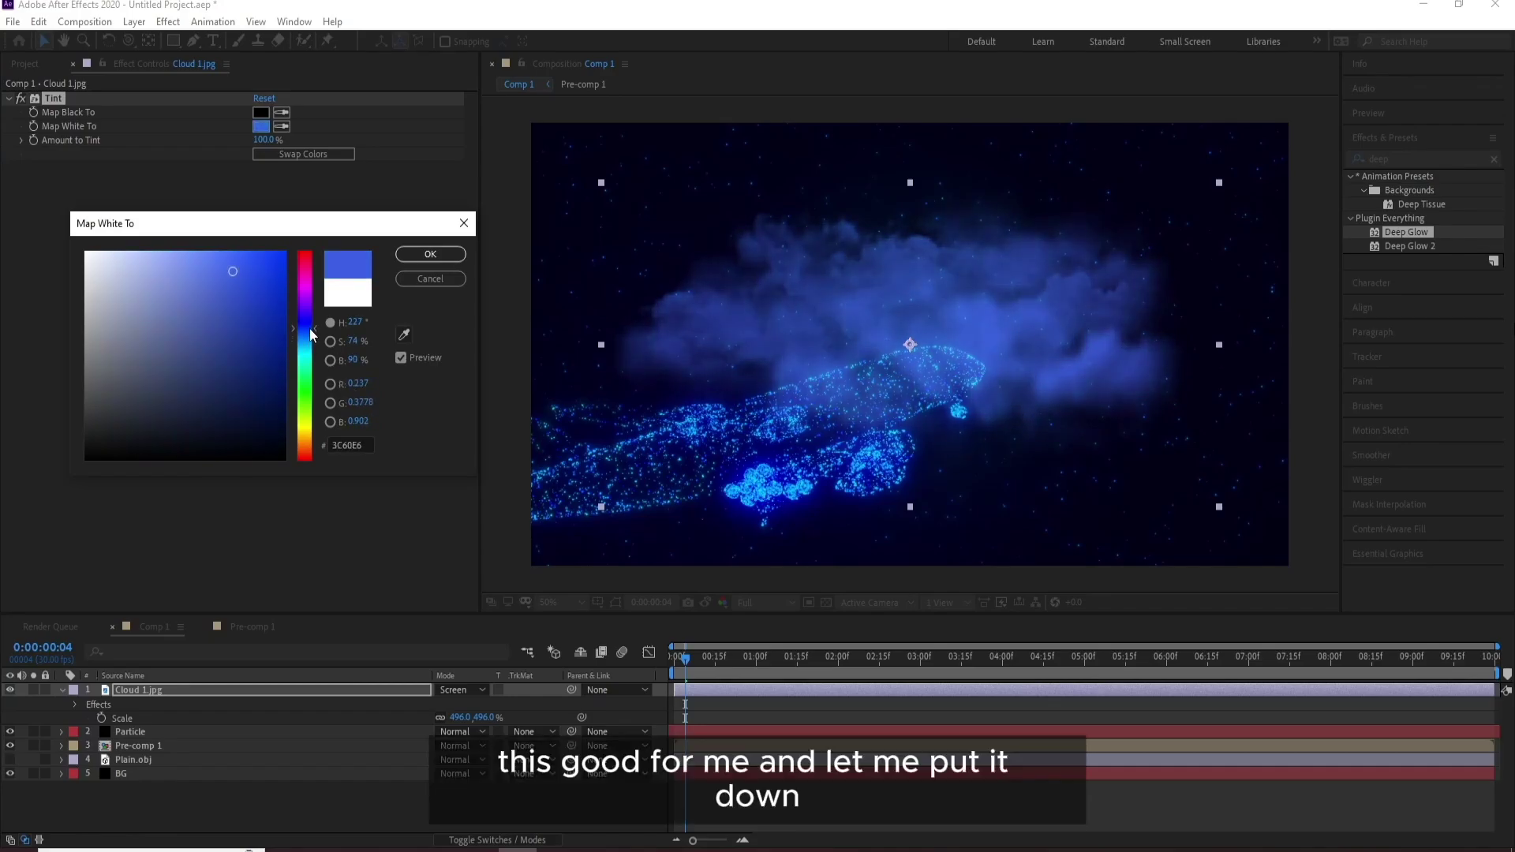
{"action": "left_click", "coordinate": [430, 254]}
Step: Move Cloud 1.jpg down the layer stack so it sits just above BG
{"action": "left_click_drag", "start_coordinate": [135, 692], "coordinate": [139, 767]}
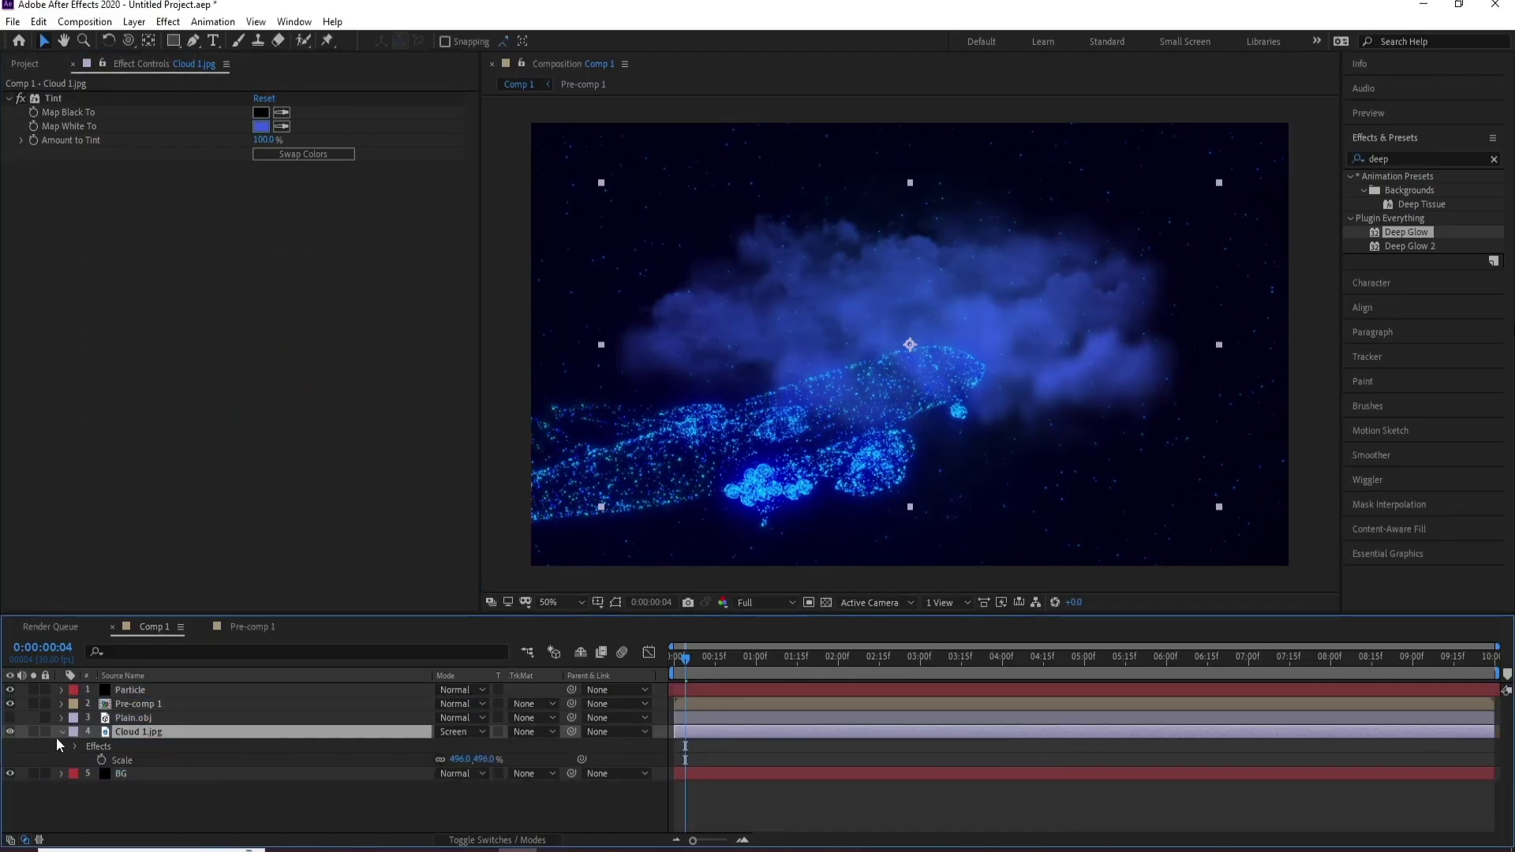
{"action": "left_click", "coordinate": [59, 734]}
{"action": "left_click", "coordinate": [125, 747]}
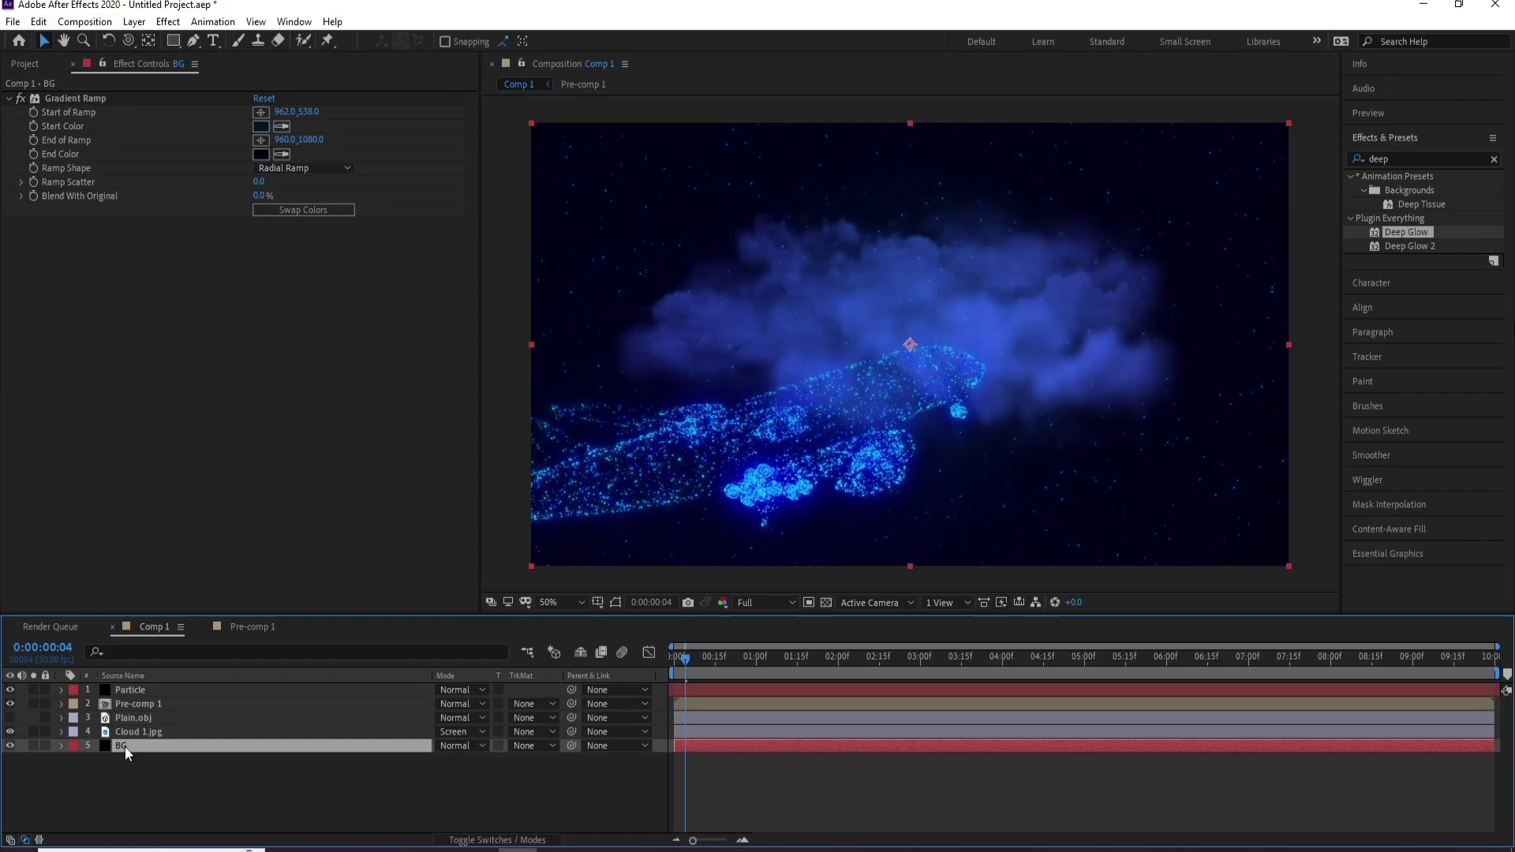
{"action": "left_click", "coordinate": [133, 732]}
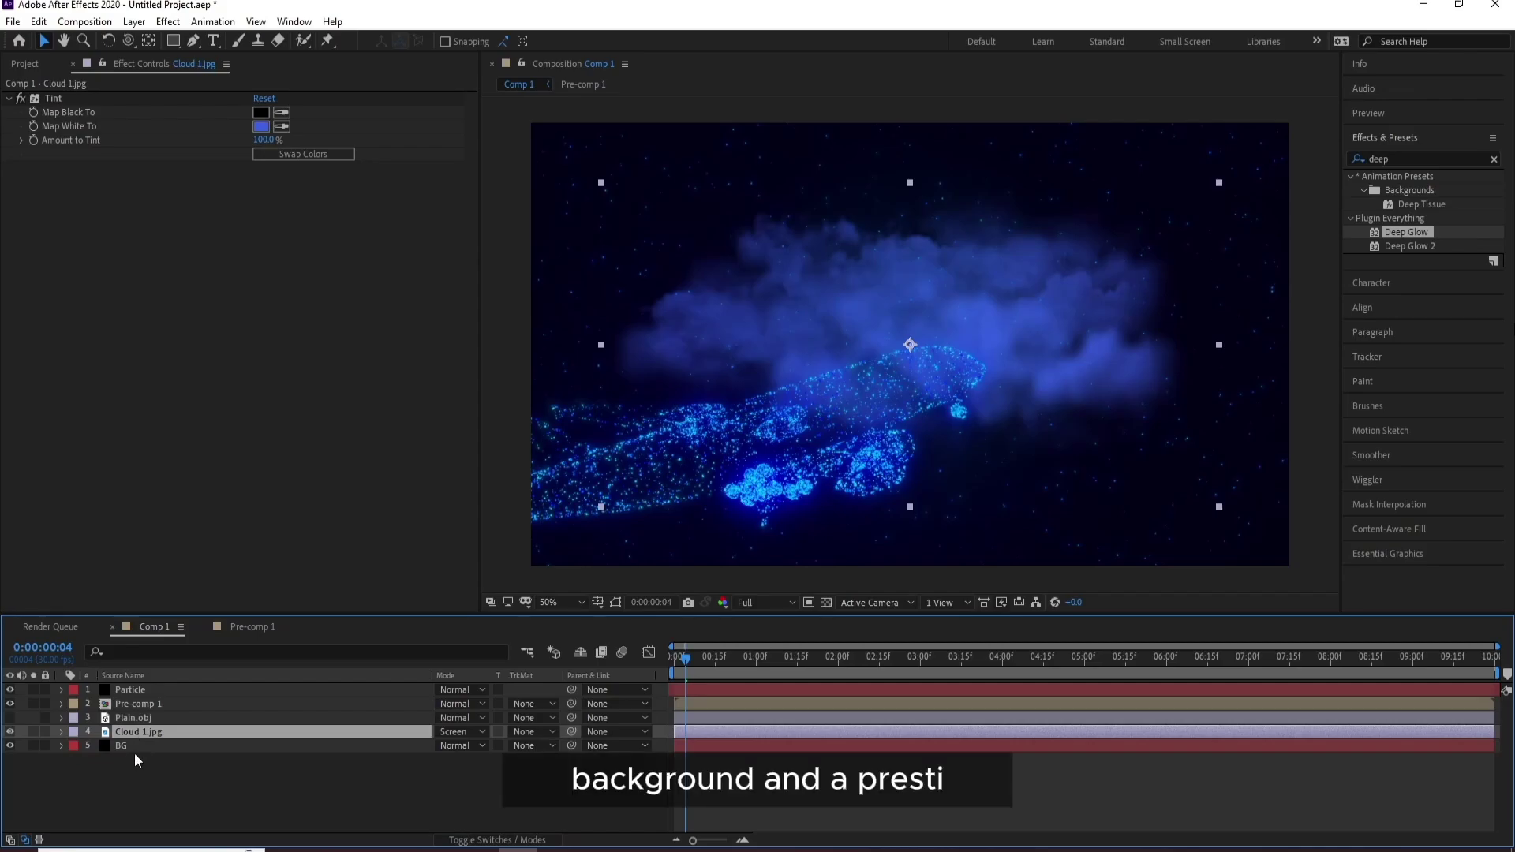
{"action": "left_click", "coordinate": [134, 755]}
{"action": "left_click", "coordinate": [140, 733]}
Step: Fade the cloud to 23% opacity and shift it lower in the frame
{"action": "key", "text": "t"}
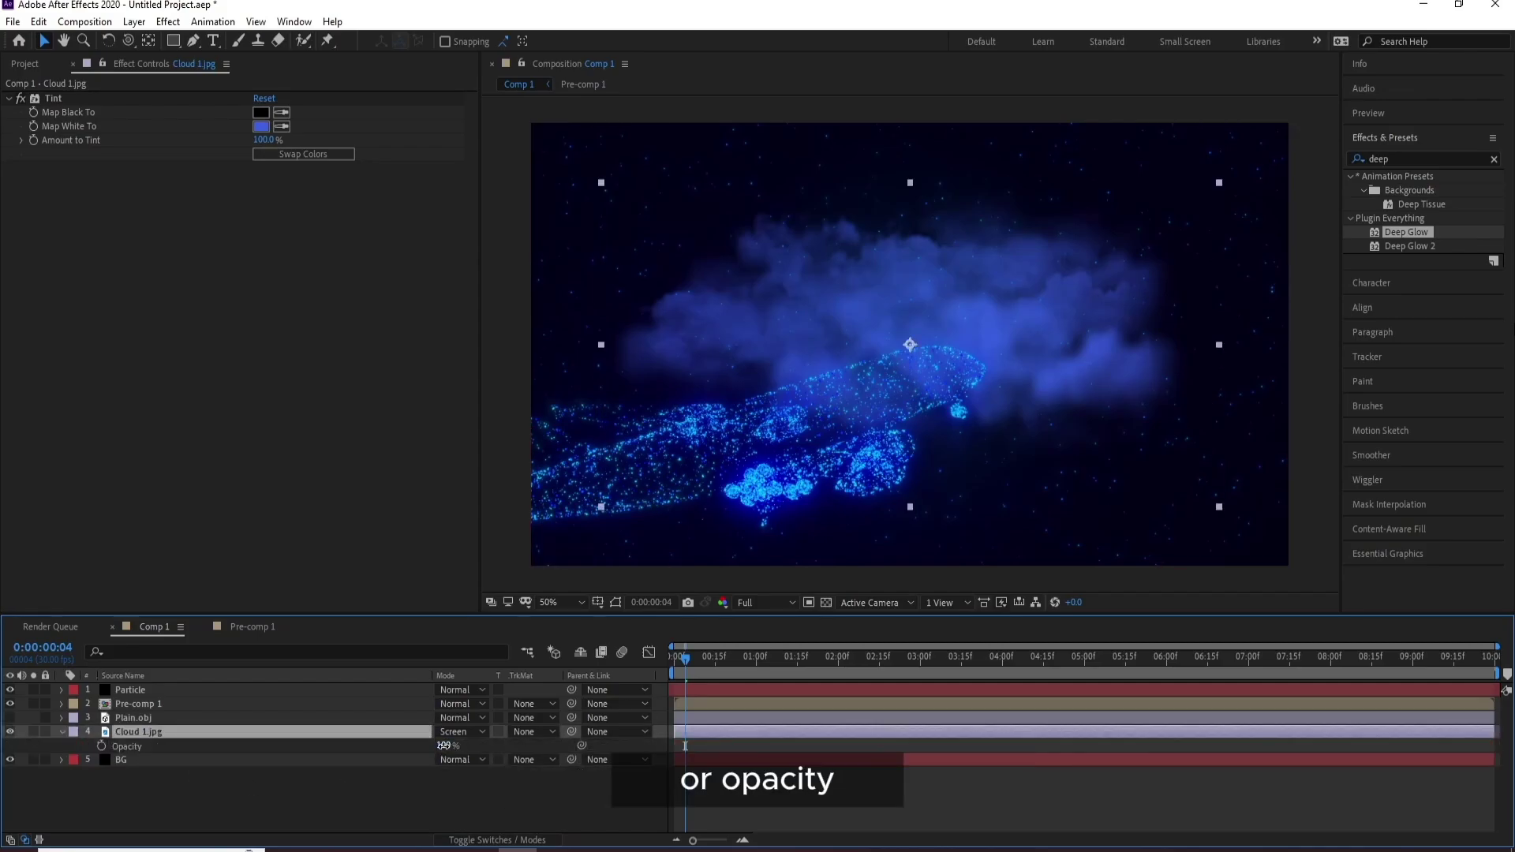
{"action": "left_click_drag", "start_coordinate": [445, 748], "coordinate": [397, 755]}
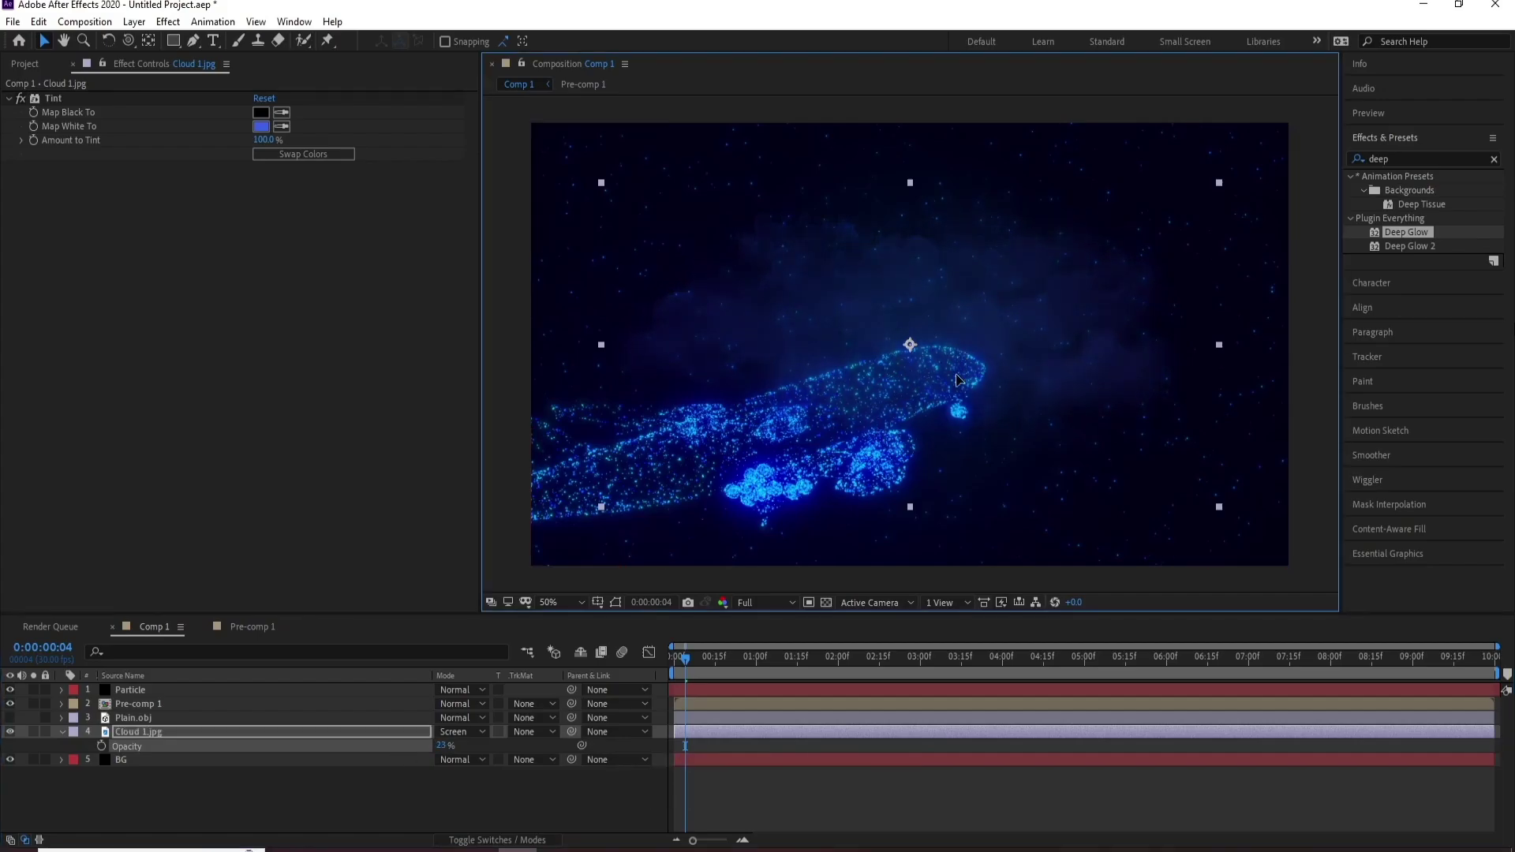
{"action": "left_click_drag", "start_coordinate": [958, 343], "coordinate": [767, 472]}
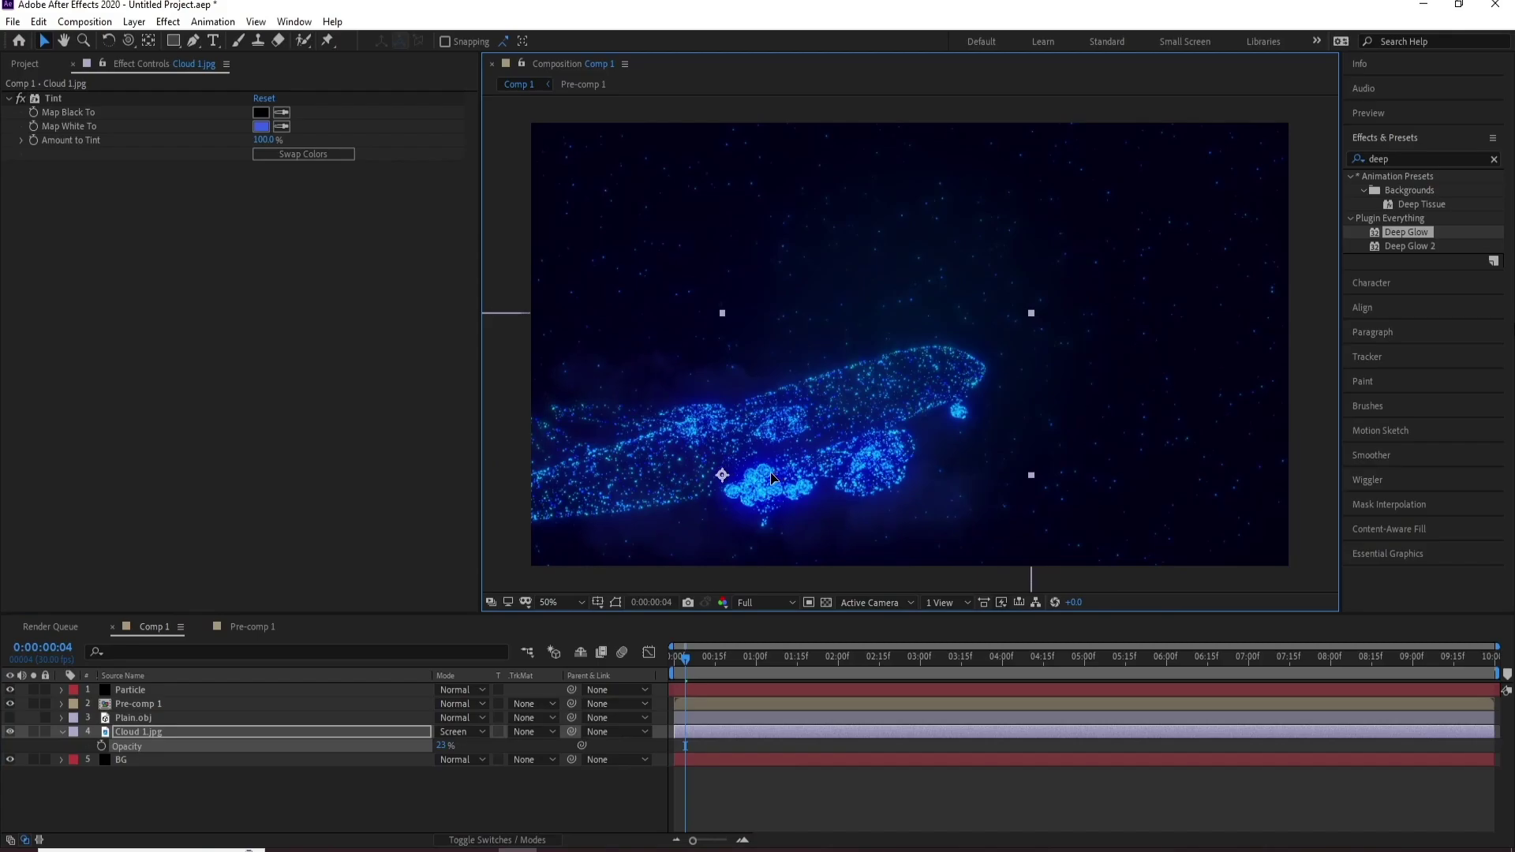
Step: At frame 0, place the cloud on the right side and set a Position keyframe
{"action": "left_click", "coordinate": [123, 736]}
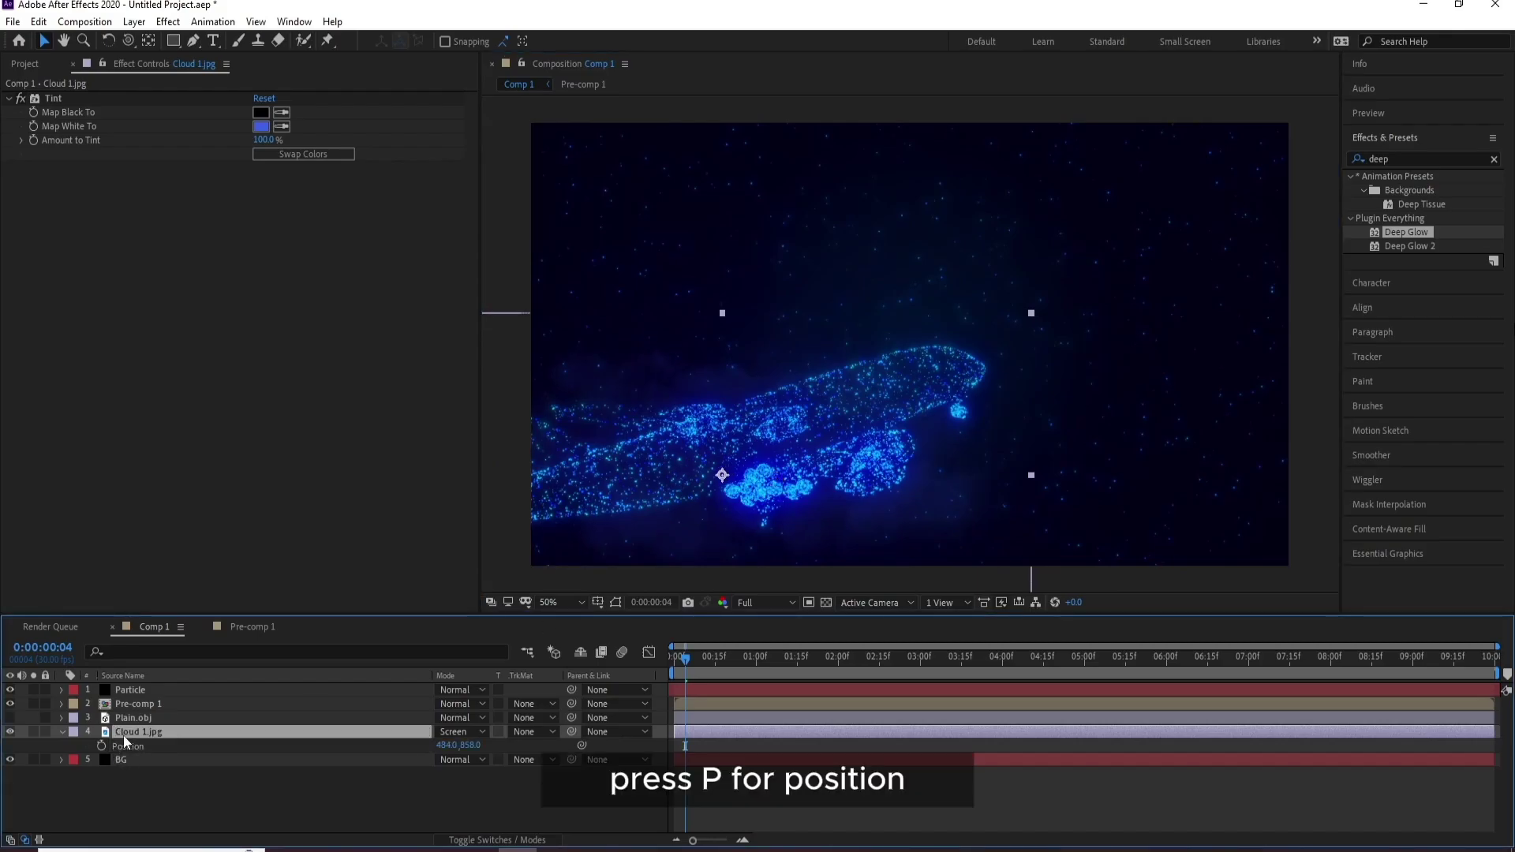
{"action": "left_click_drag", "start_coordinate": [688, 661], "coordinate": [674, 661]}
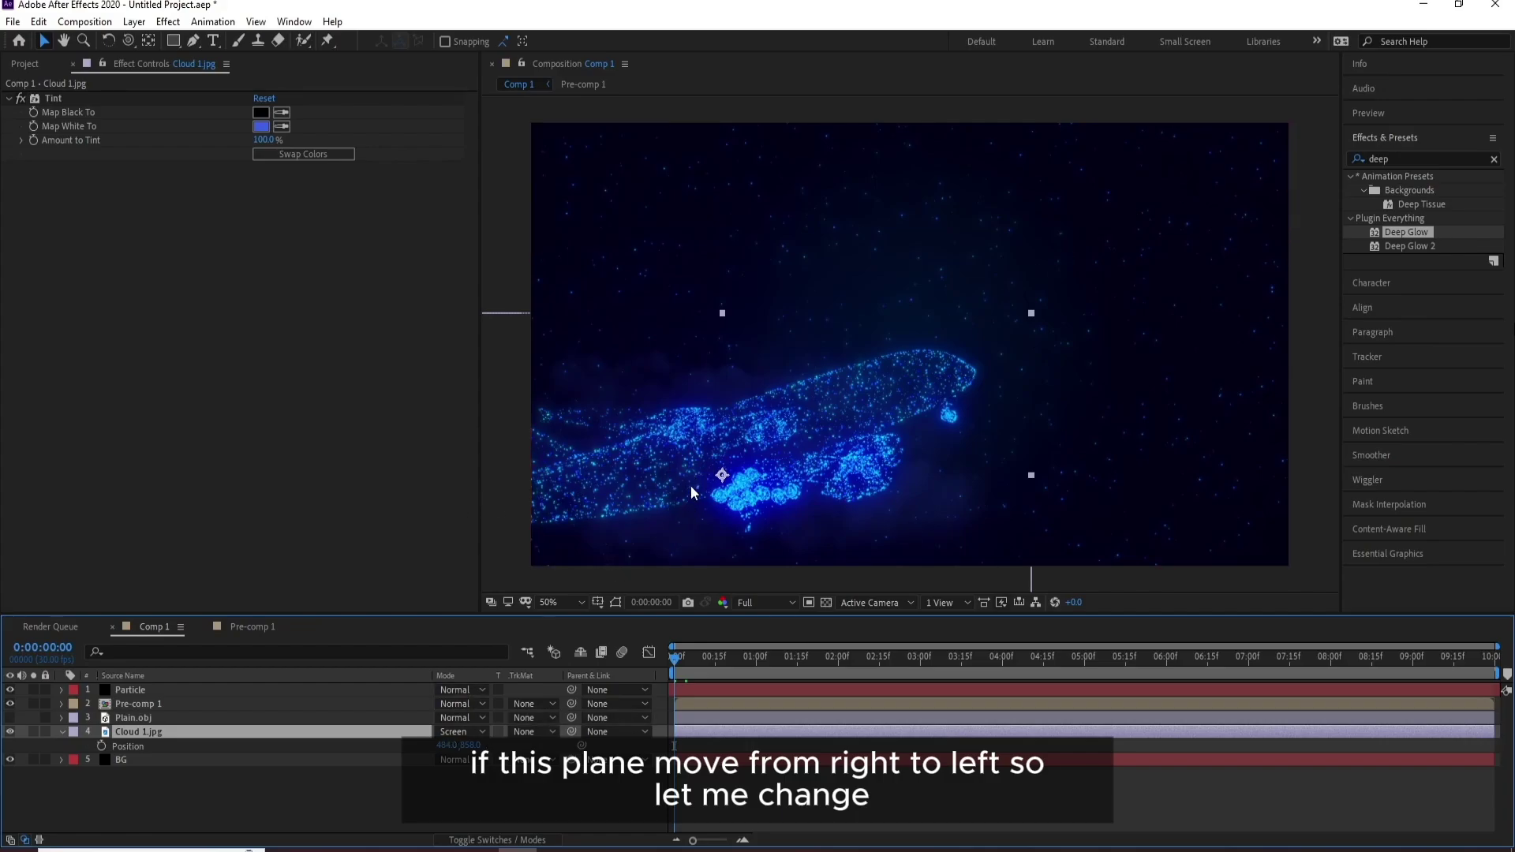
{"action": "left_click_drag", "start_coordinate": [691, 486], "coordinate": [1262, 434]}
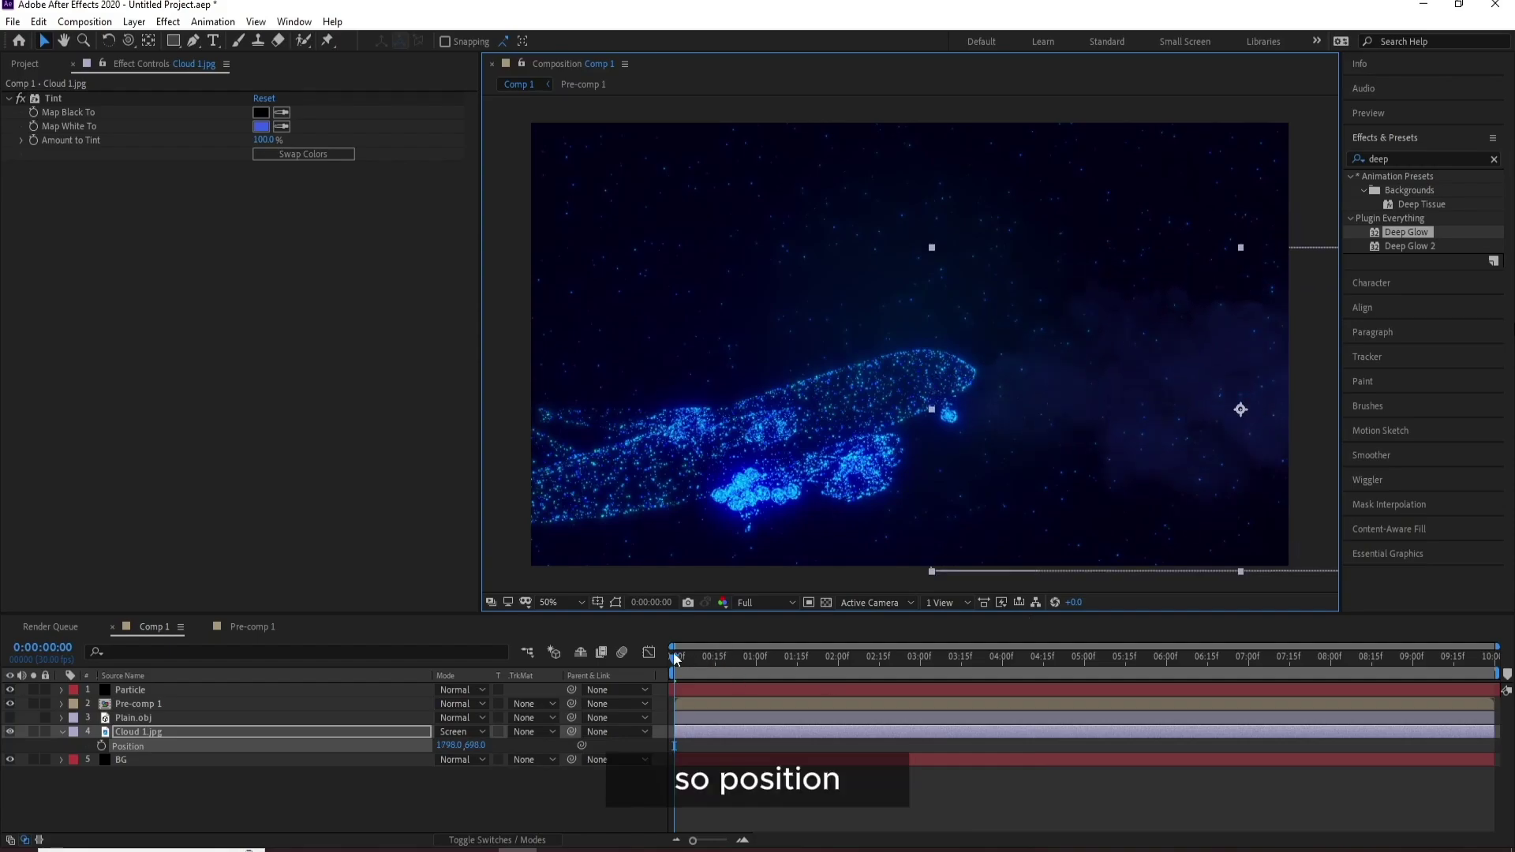
{"action": "left_click", "coordinate": [102, 746]}
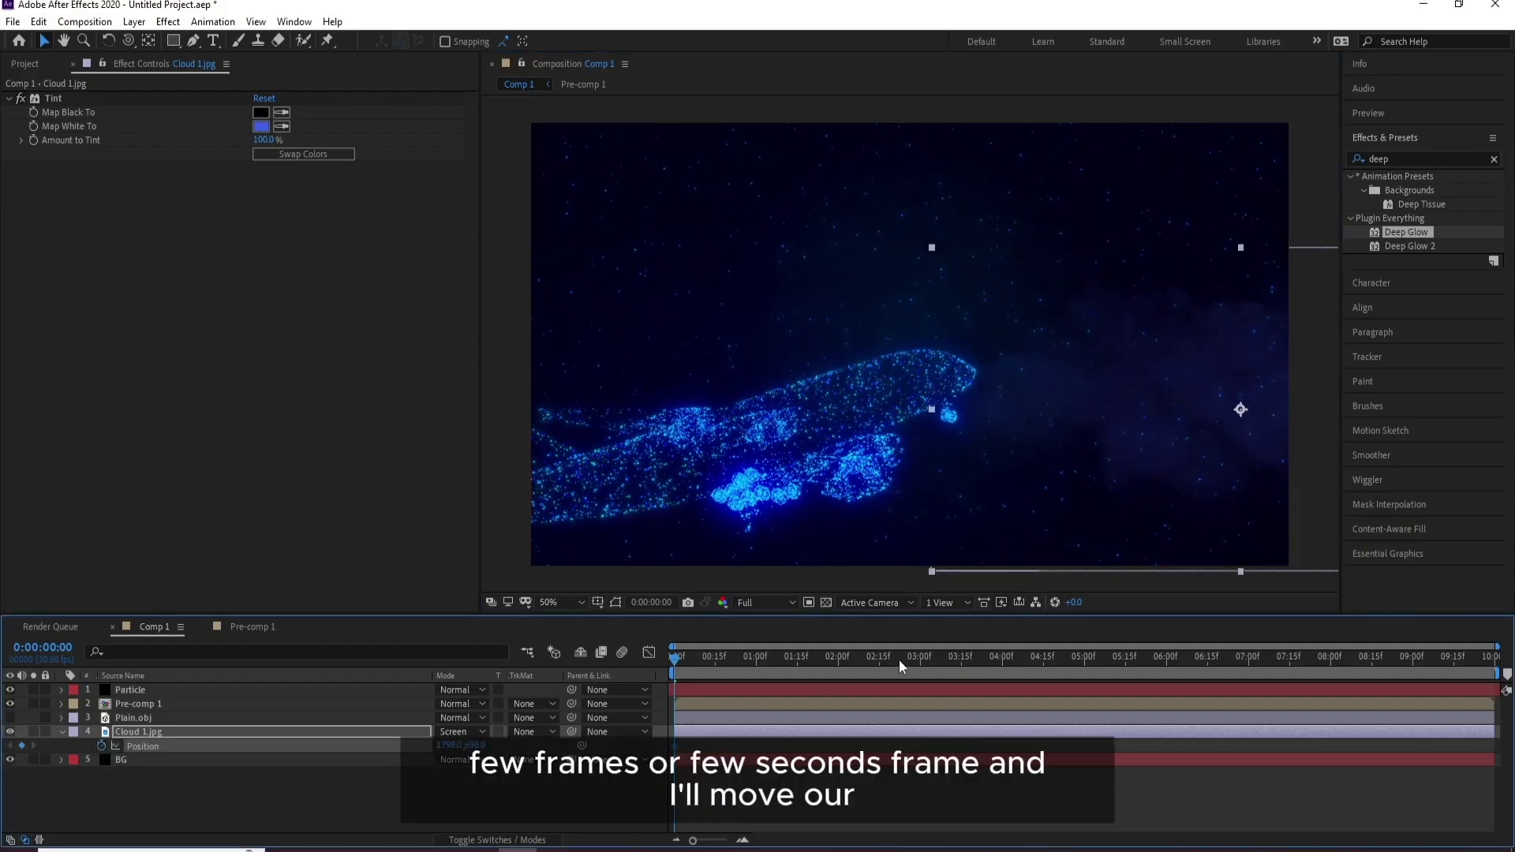
Step: At about 5:02, move the cloud far to the left for the ending keyframe
{"action": "left_click_drag", "start_coordinate": [898, 660], "coordinate": [1091, 646]}
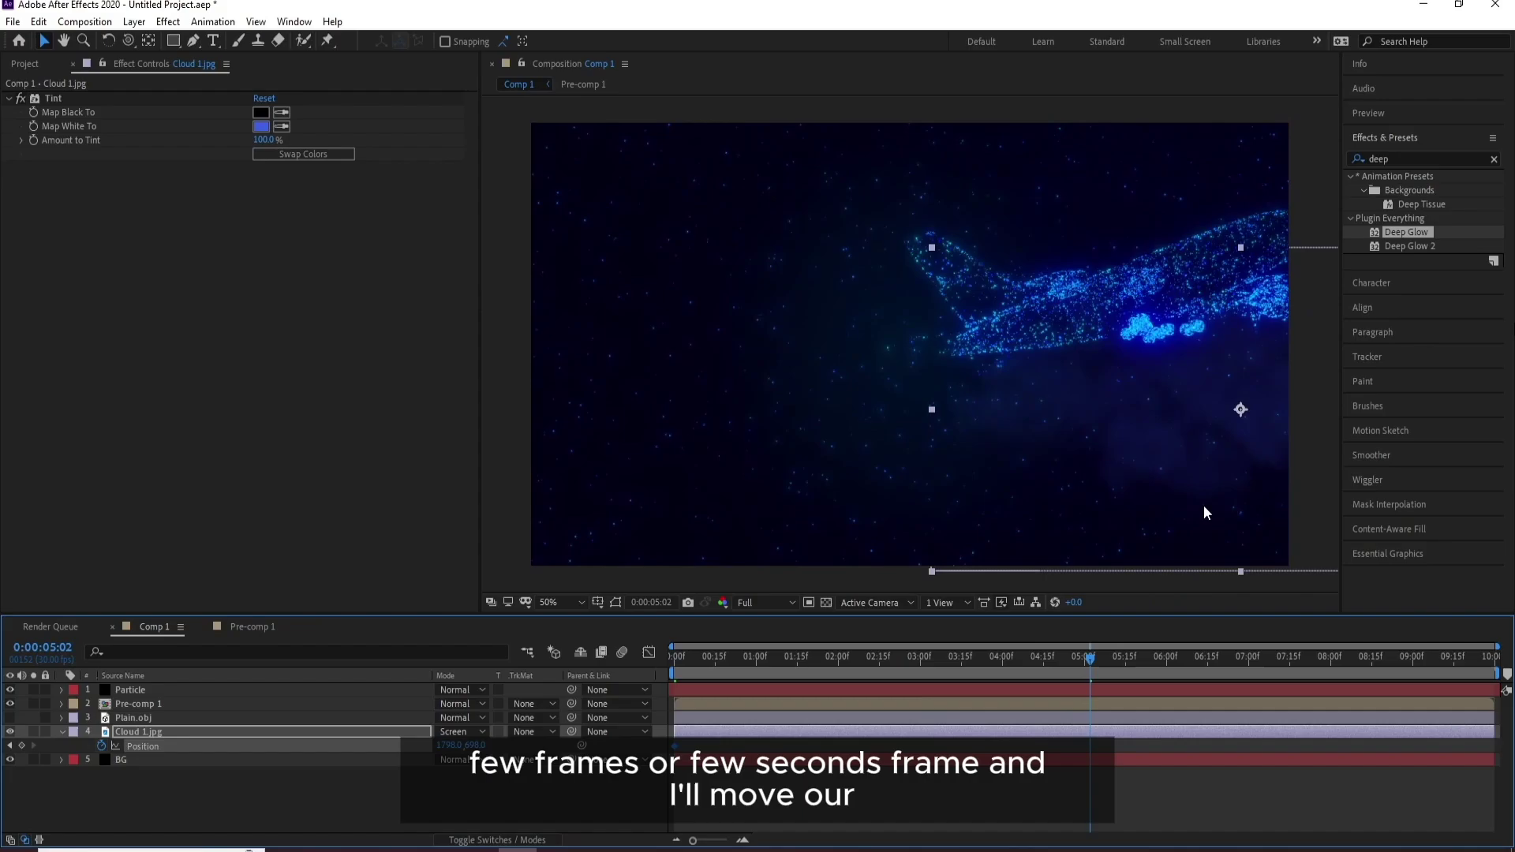
{"action": "left_click_drag", "start_coordinate": [1234, 452], "coordinate": [440, 480]}
{"action": "left_click_drag", "start_coordinate": [751, 655], "coordinate": [737, 667]}
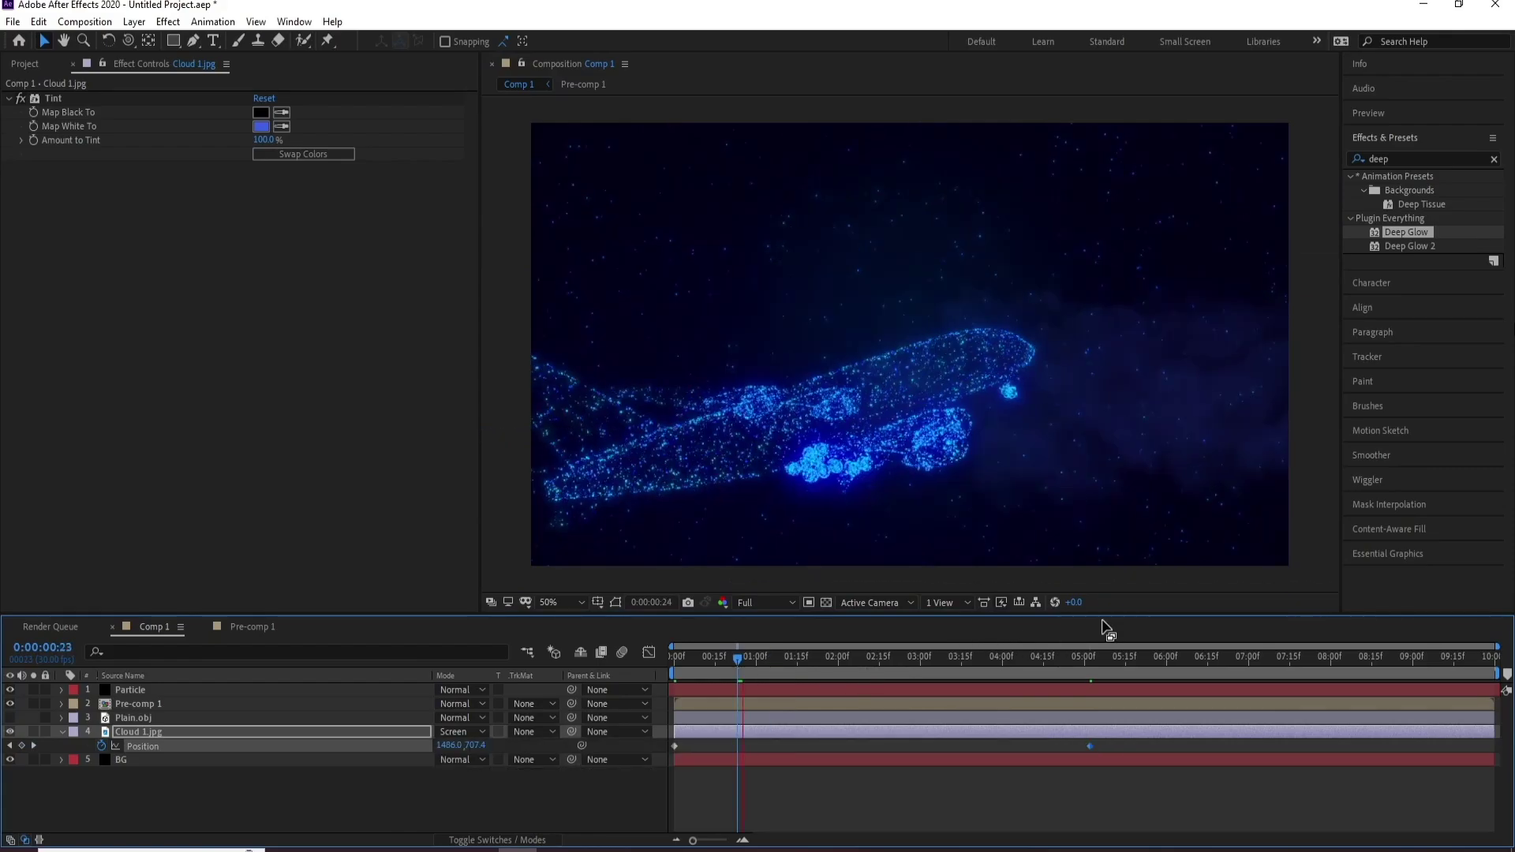